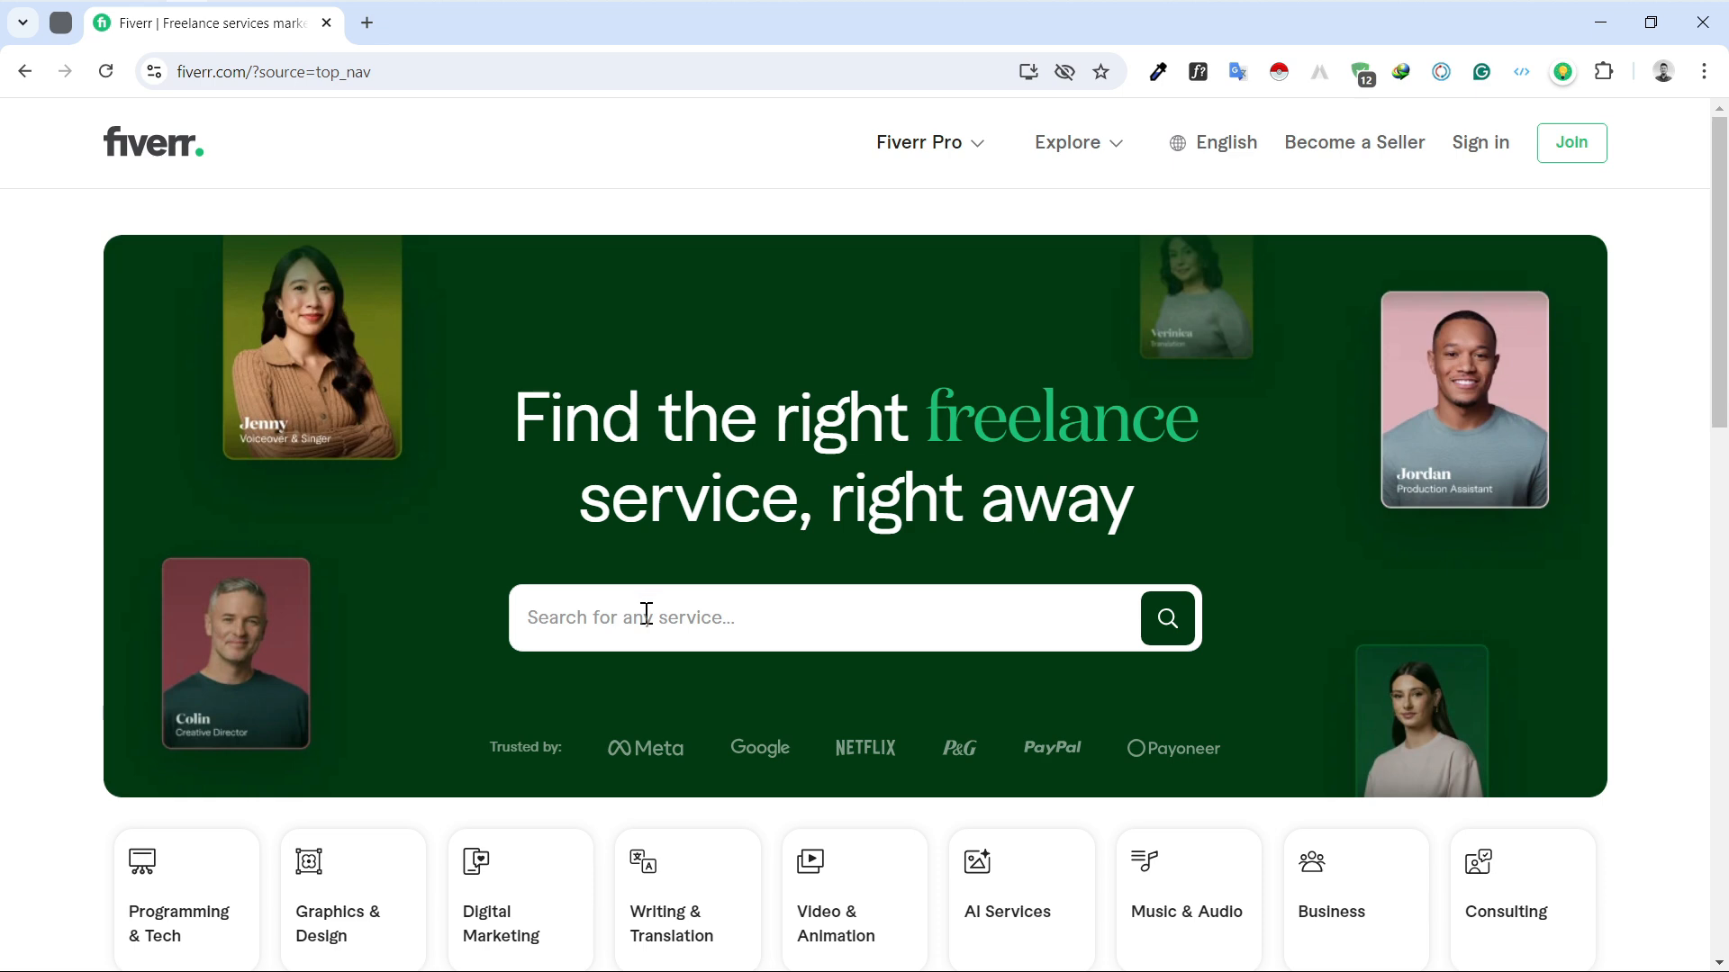
Search Fiverr's services for google analytics 4
{"action": "left_click", "coordinate": [646, 613]}
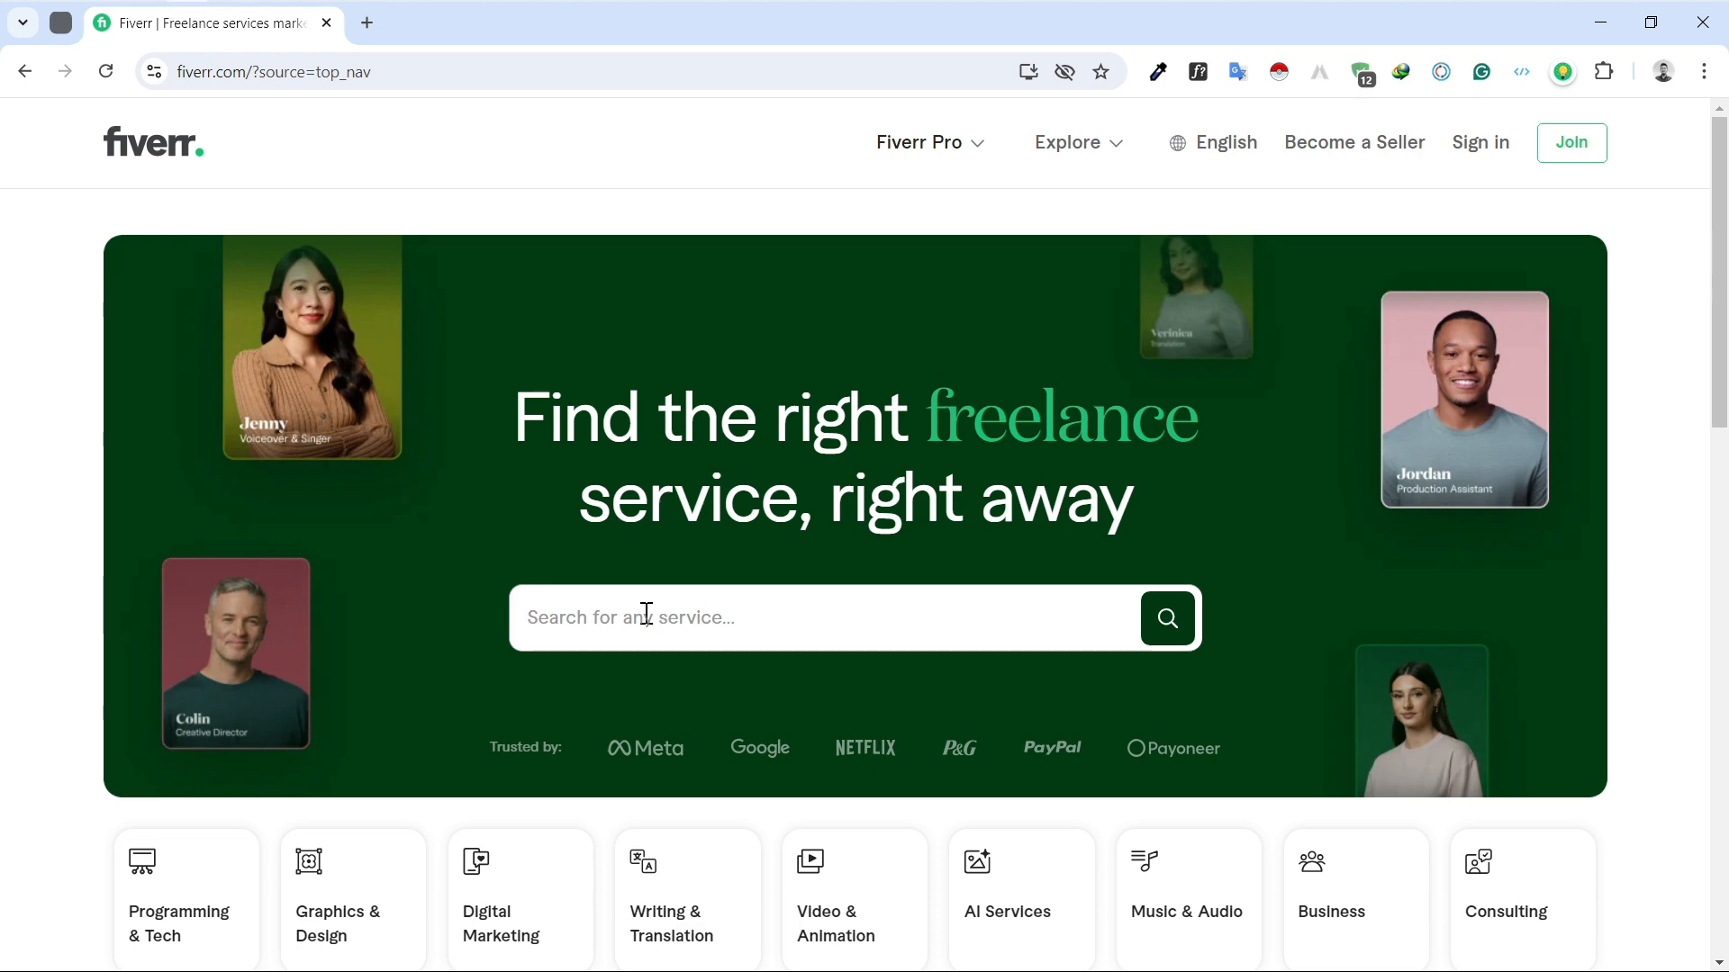
{"action": "left_click", "coordinate": [646, 613]}
{"action": "type", "text": "google anlaytics 4"}
{"action": "key", "text": "Return"}
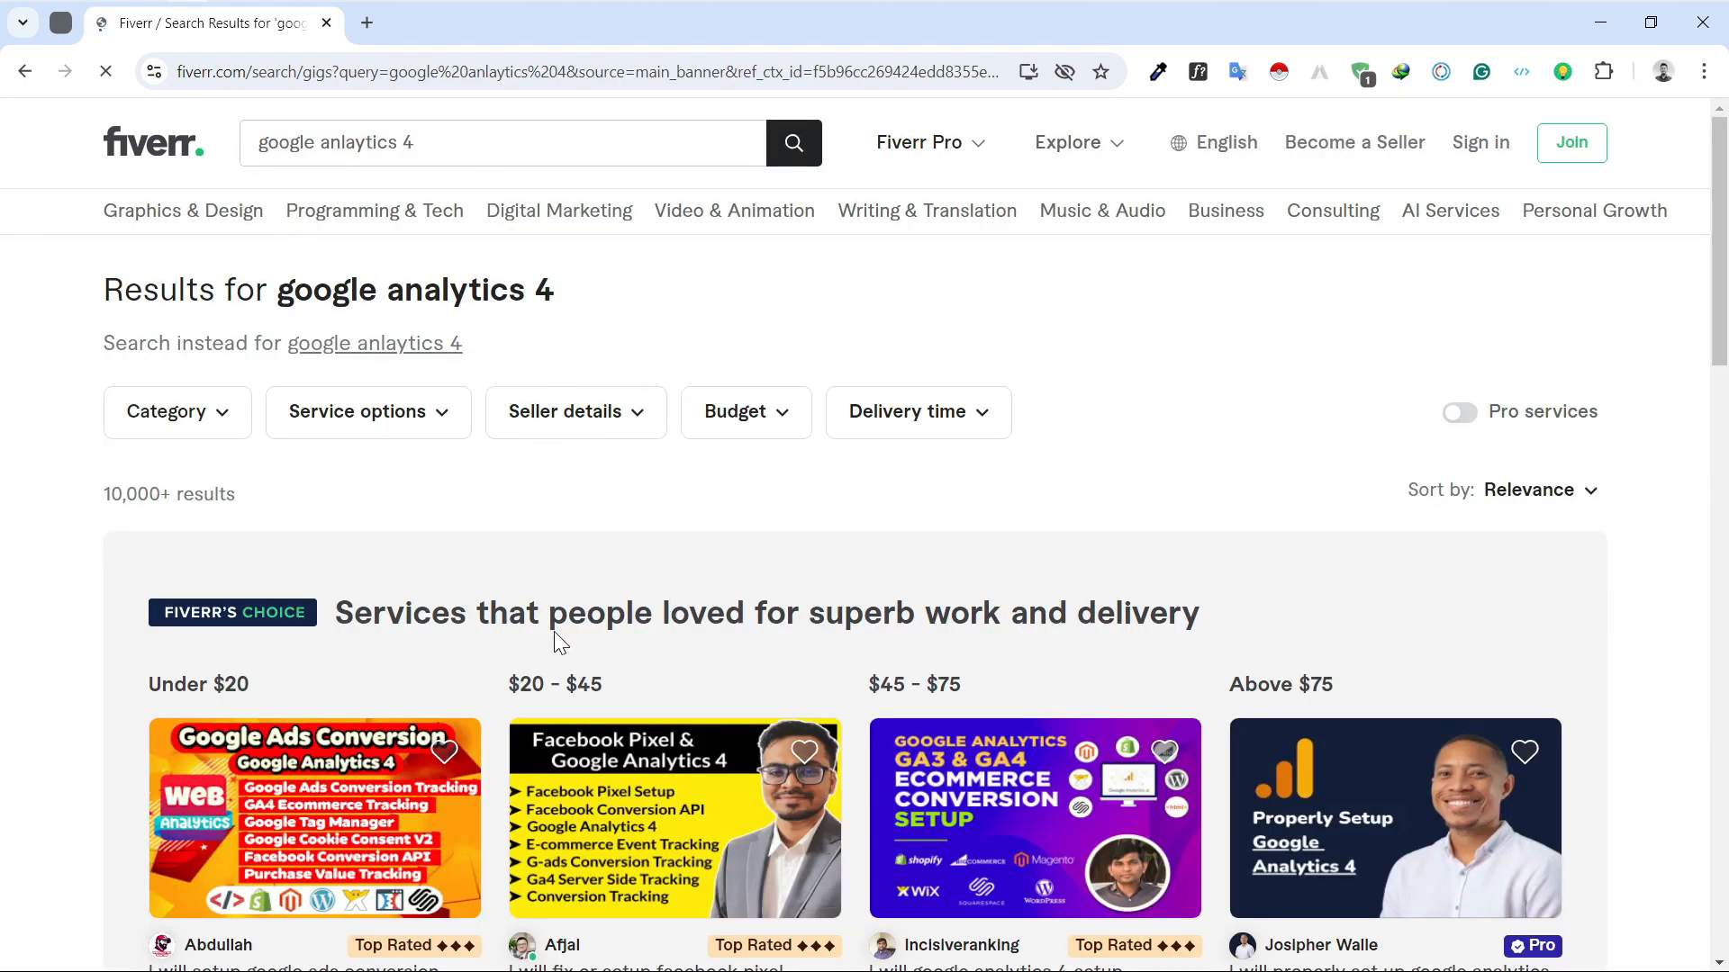
Look through the search results and open the Fiverr's Choice gig in the Under $20 group
{"action": "scroll", "coordinate": [495, 656], "scroll_direction": "down", "scroll_amount": 2}
{"action": "scroll", "coordinate": [490, 653], "scroll_direction": "down", "scroll_amount": 6}
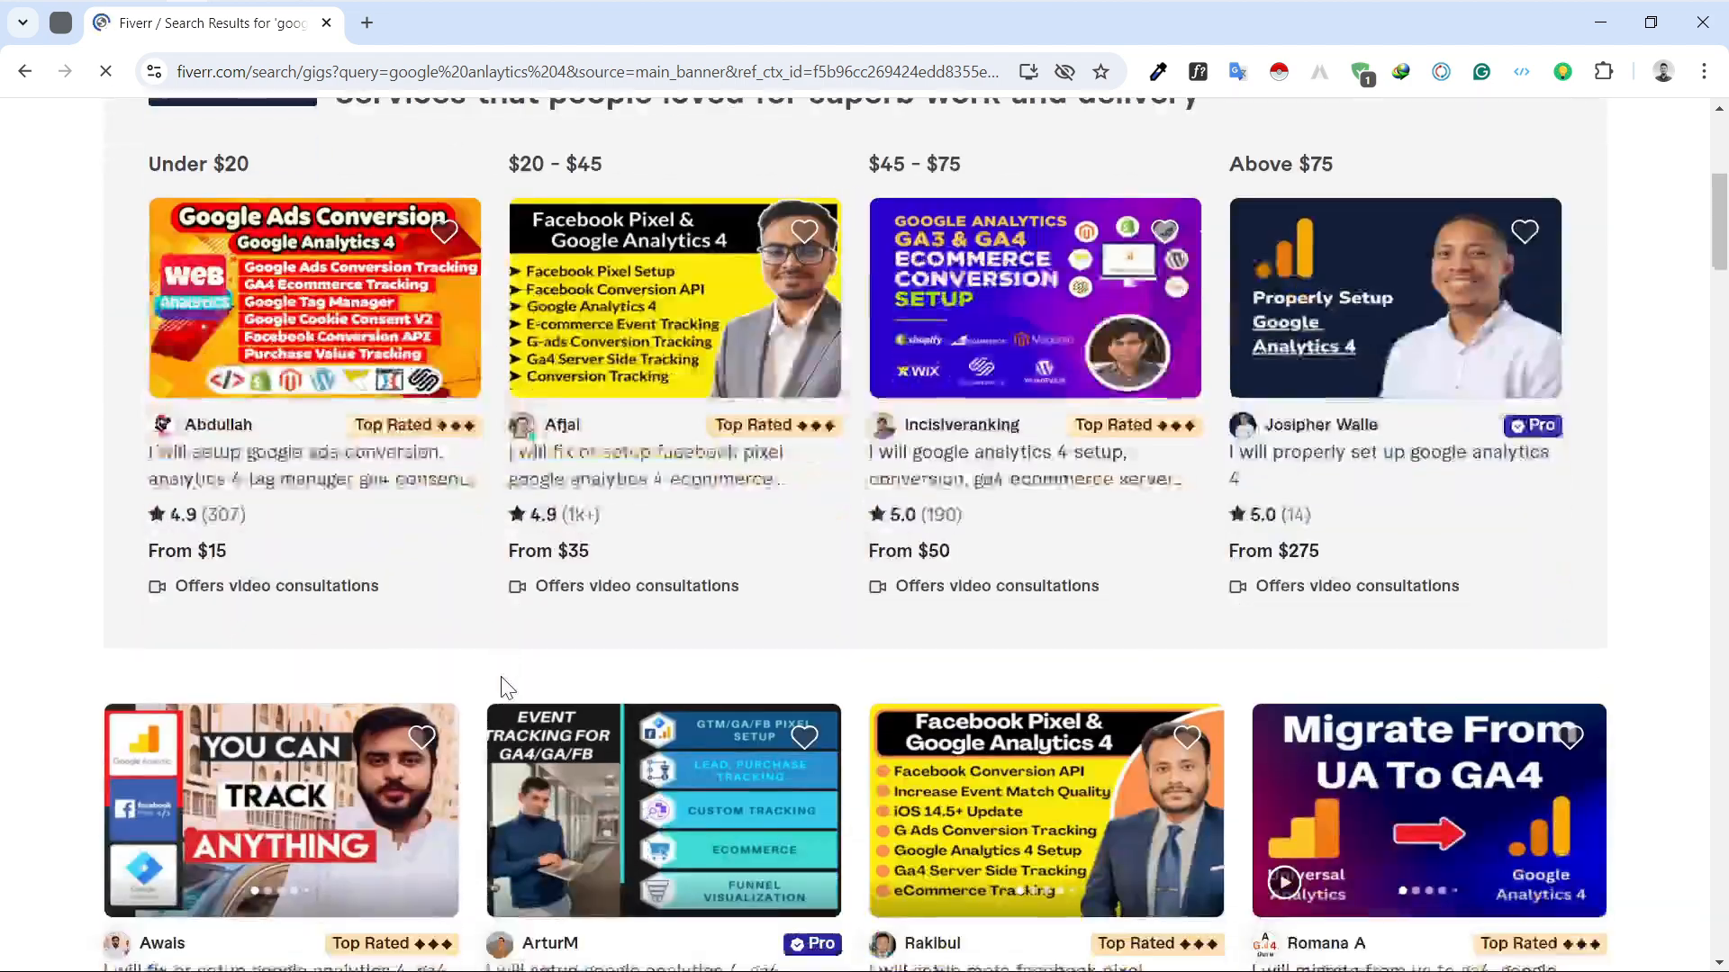
{"action": "scroll", "coordinate": [483, 653], "scroll_direction": "up", "scroll_amount": 2}
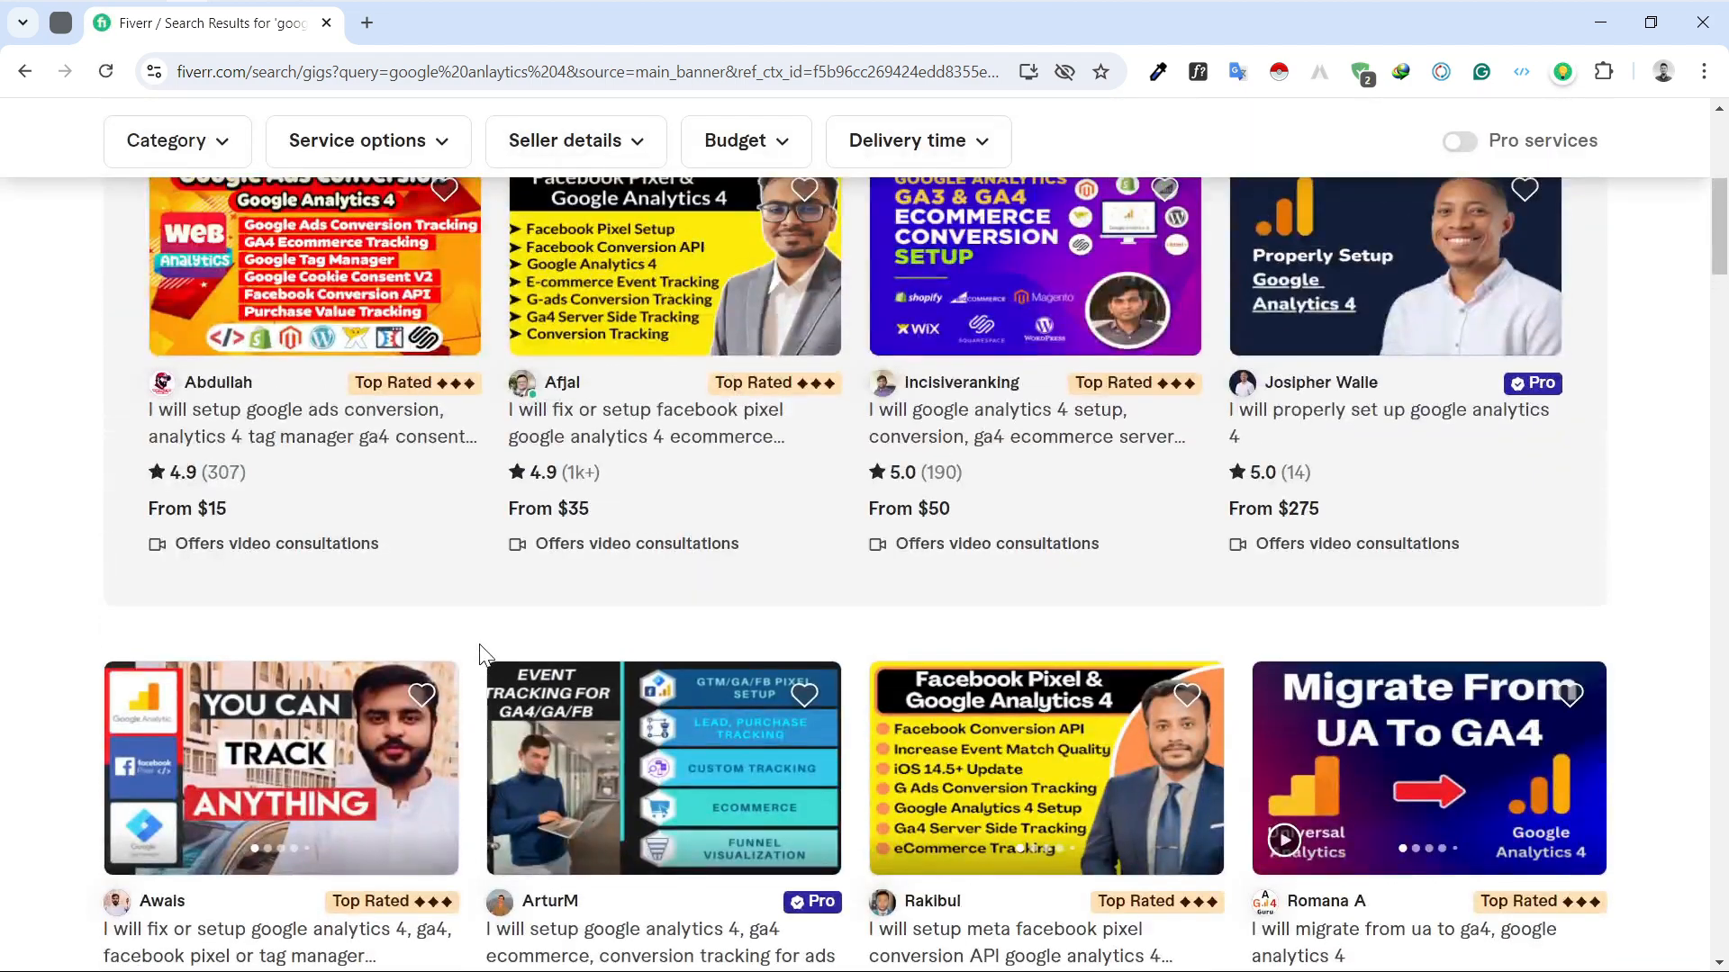
{"action": "left_click", "coordinate": [278, 446]}
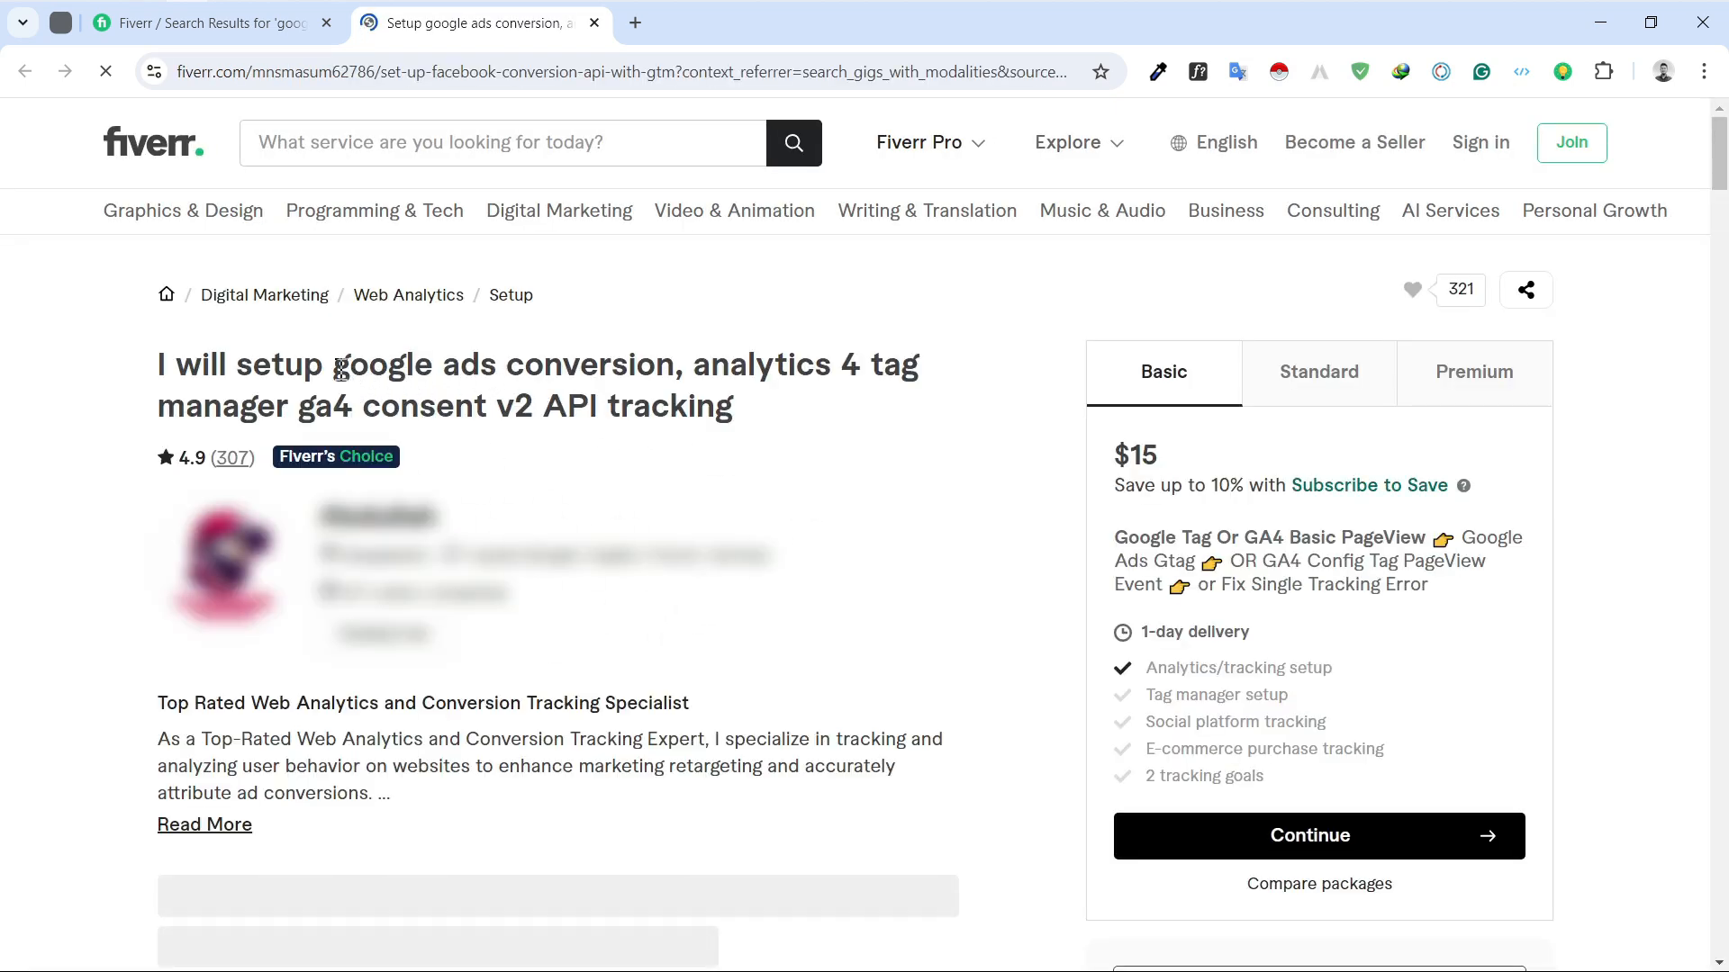
Highlight "analytics 4" in the gig title and inspect the Fiverr's Choice badge
{"action": "left_click_drag", "start_coordinate": [335, 372], "coordinate": [815, 372]}
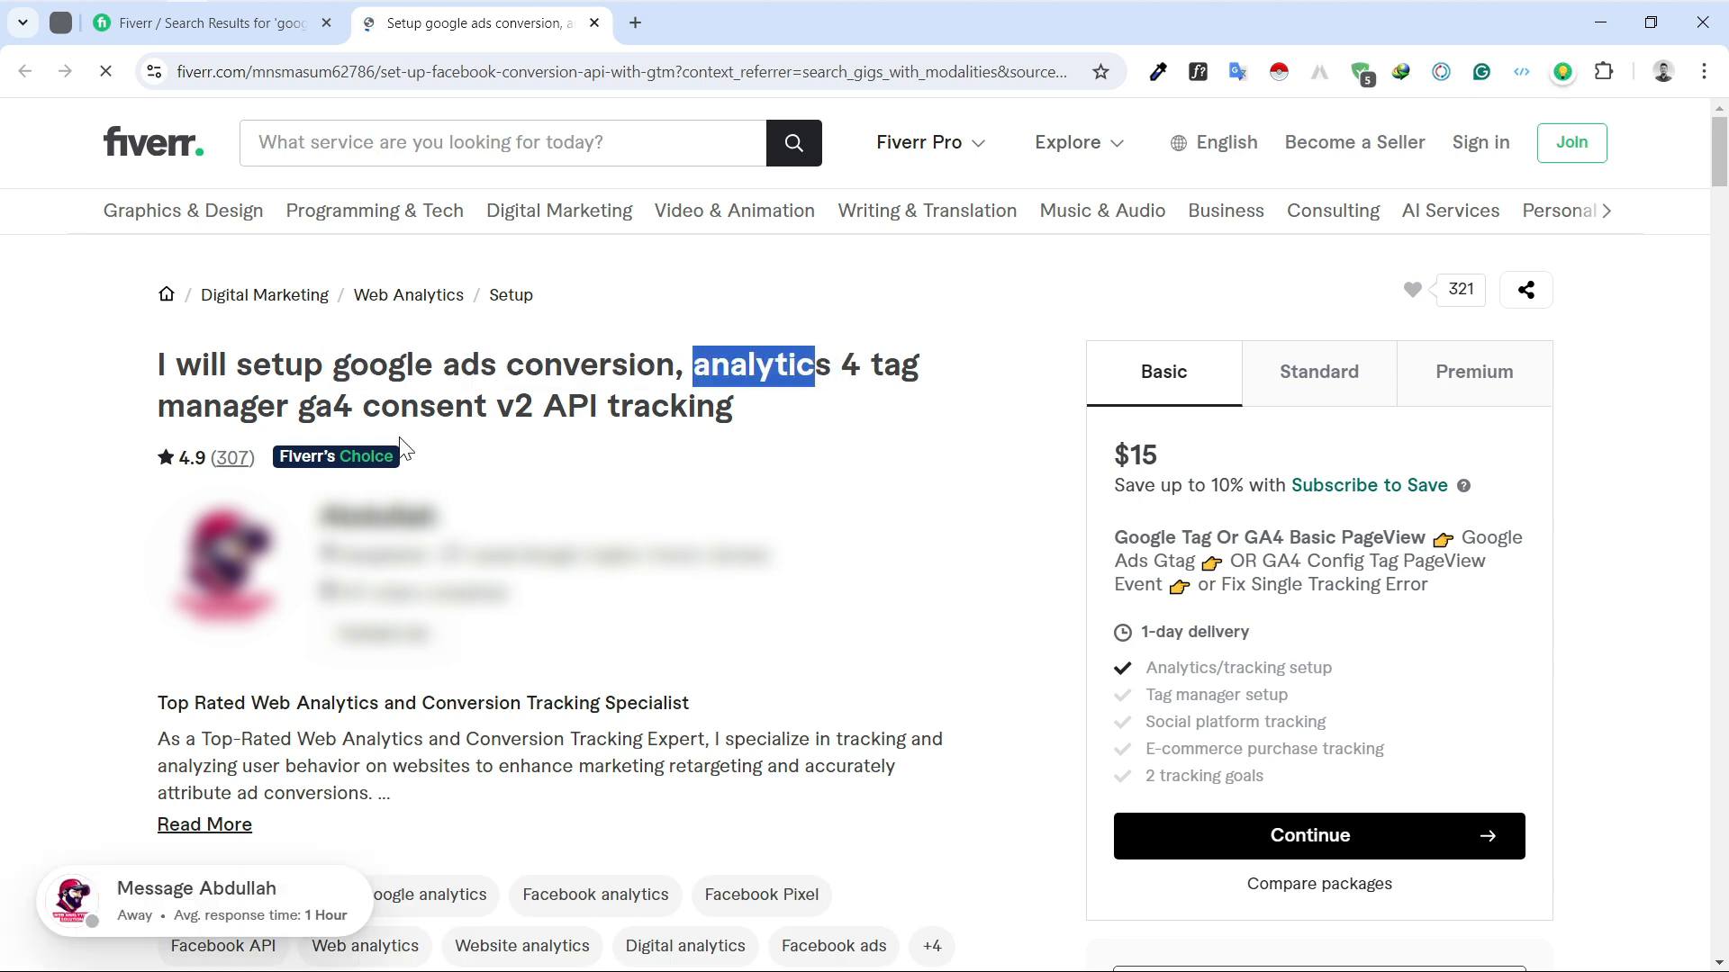
{"action": "left_click", "coordinate": [852, 373]}
{"action": "left_click_drag", "start_coordinate": [708, 367], "coordinate": [864, 369]}
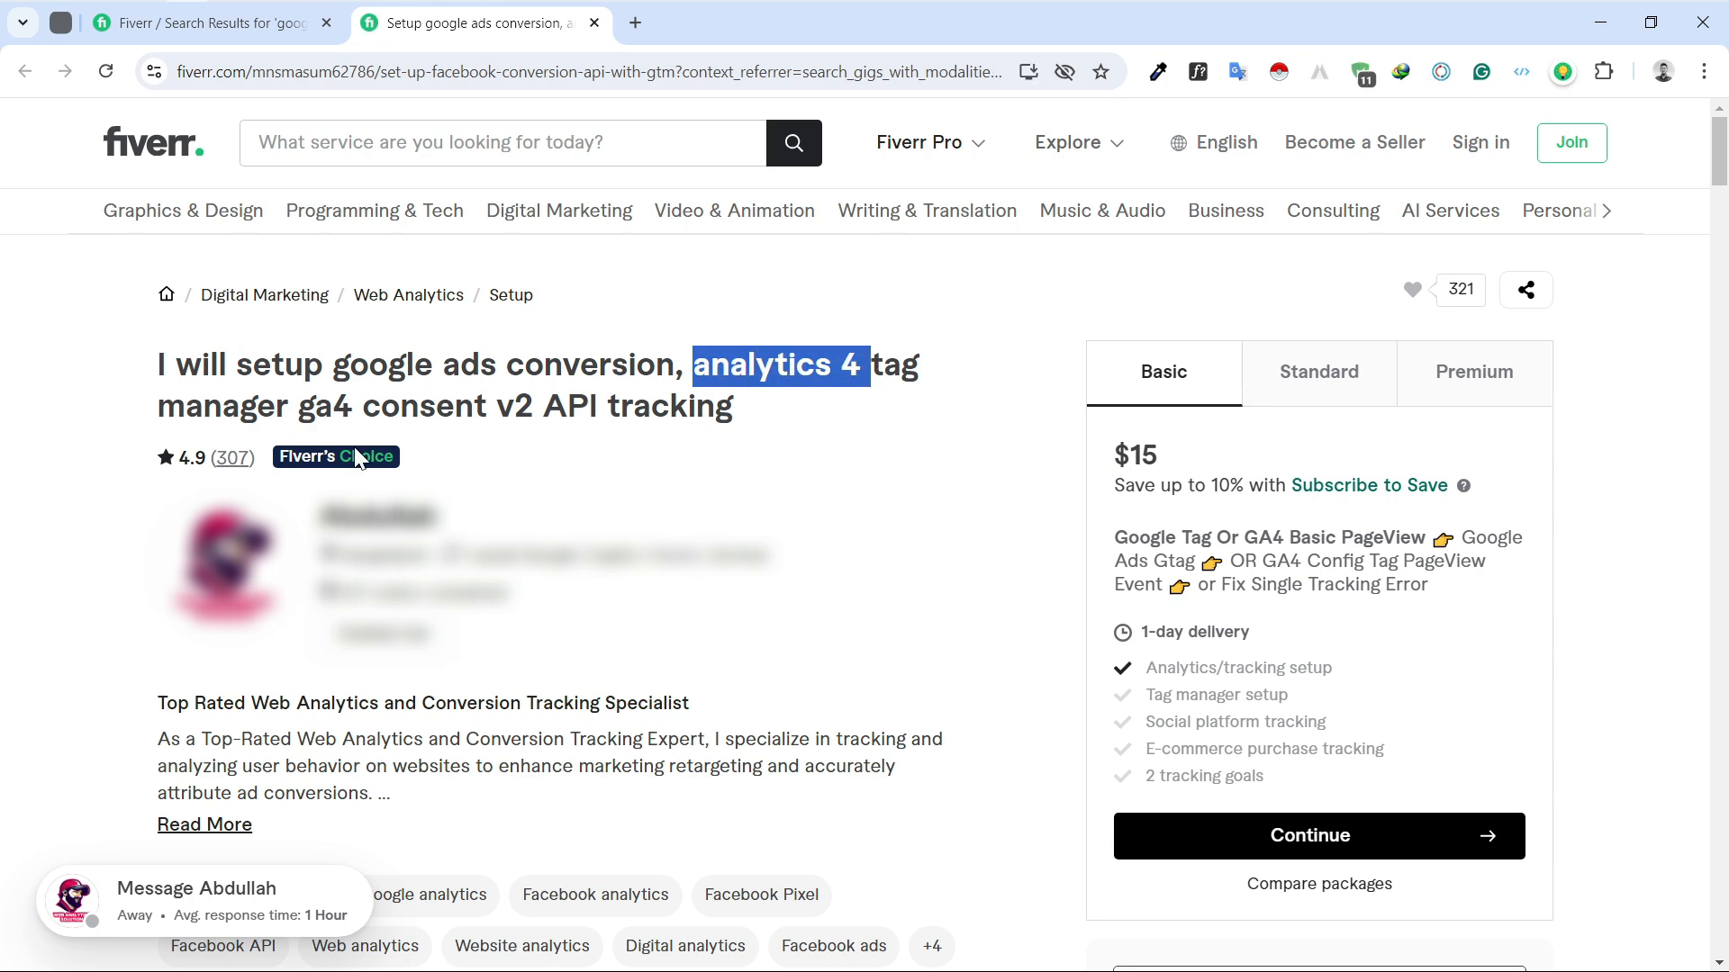
{"action": "mouse_move", "coordinate": [362, 459]}
{"action": "left_click", "coordinate": [466, 409]}
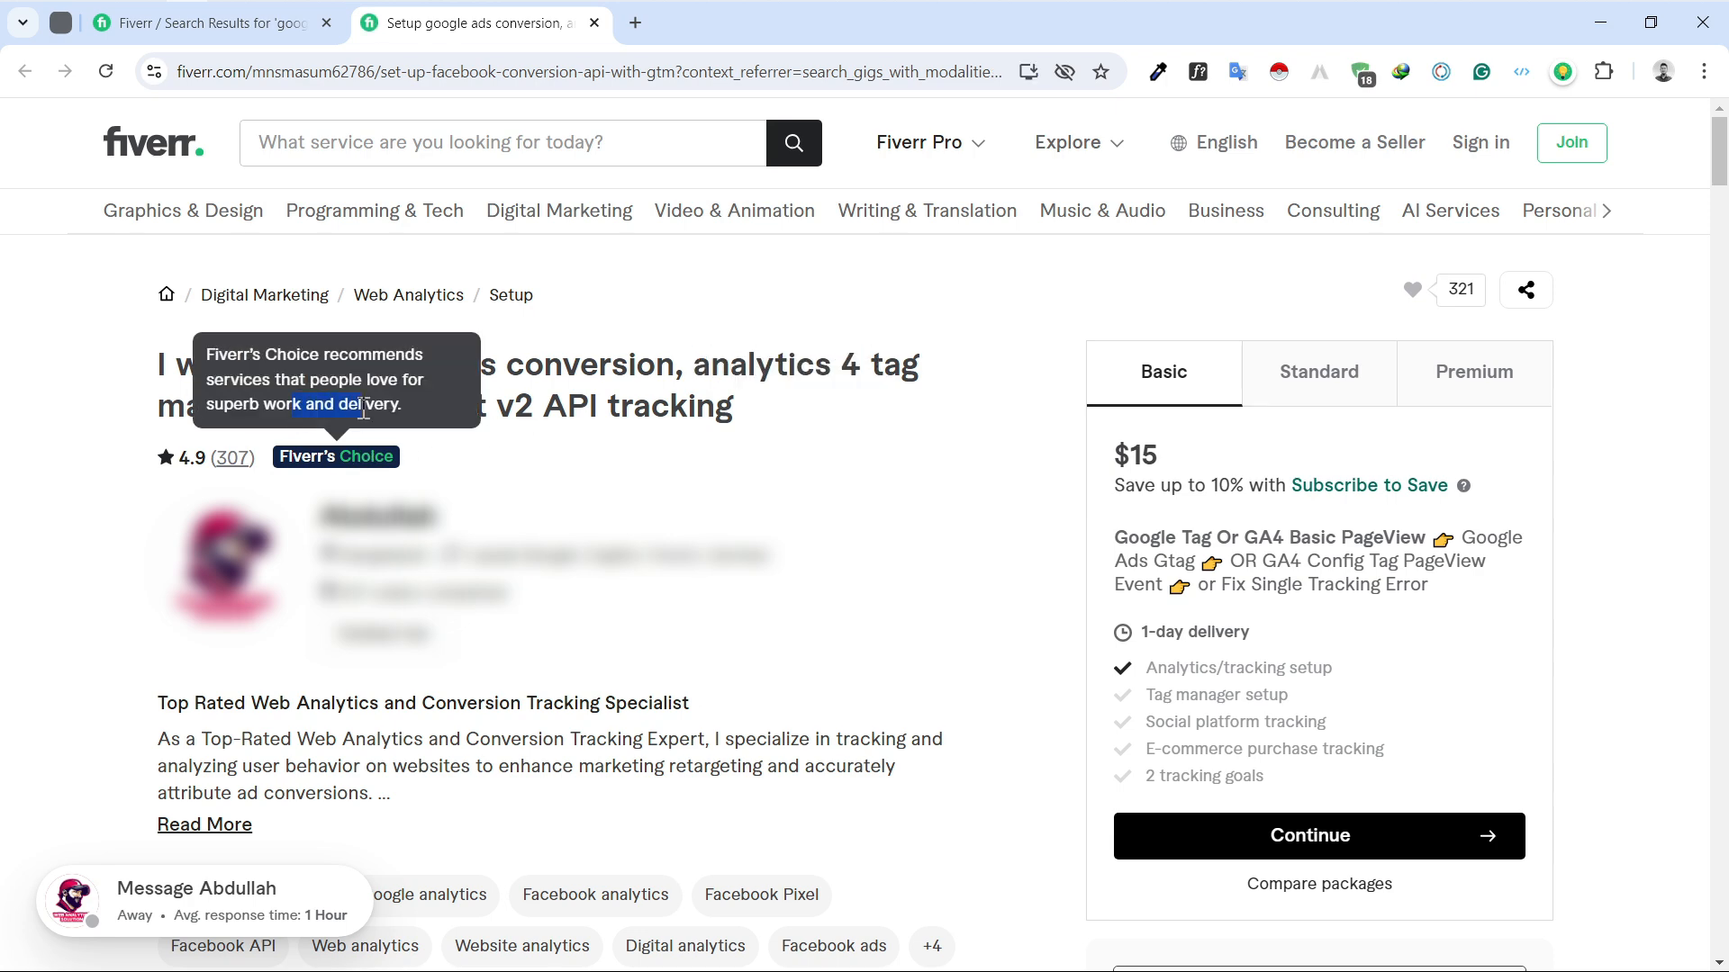
Expand the full gig description and highlight Google Analytics 4 in its introduction and services list
{"action": "scroll", "coordinate": [720, 481], "scroll_direction": "down", "scroll_amount": 2}
{"action": "scroll", "coordinate": [720, 482], "scroll_direction": "down", "scroll_amount": 12}
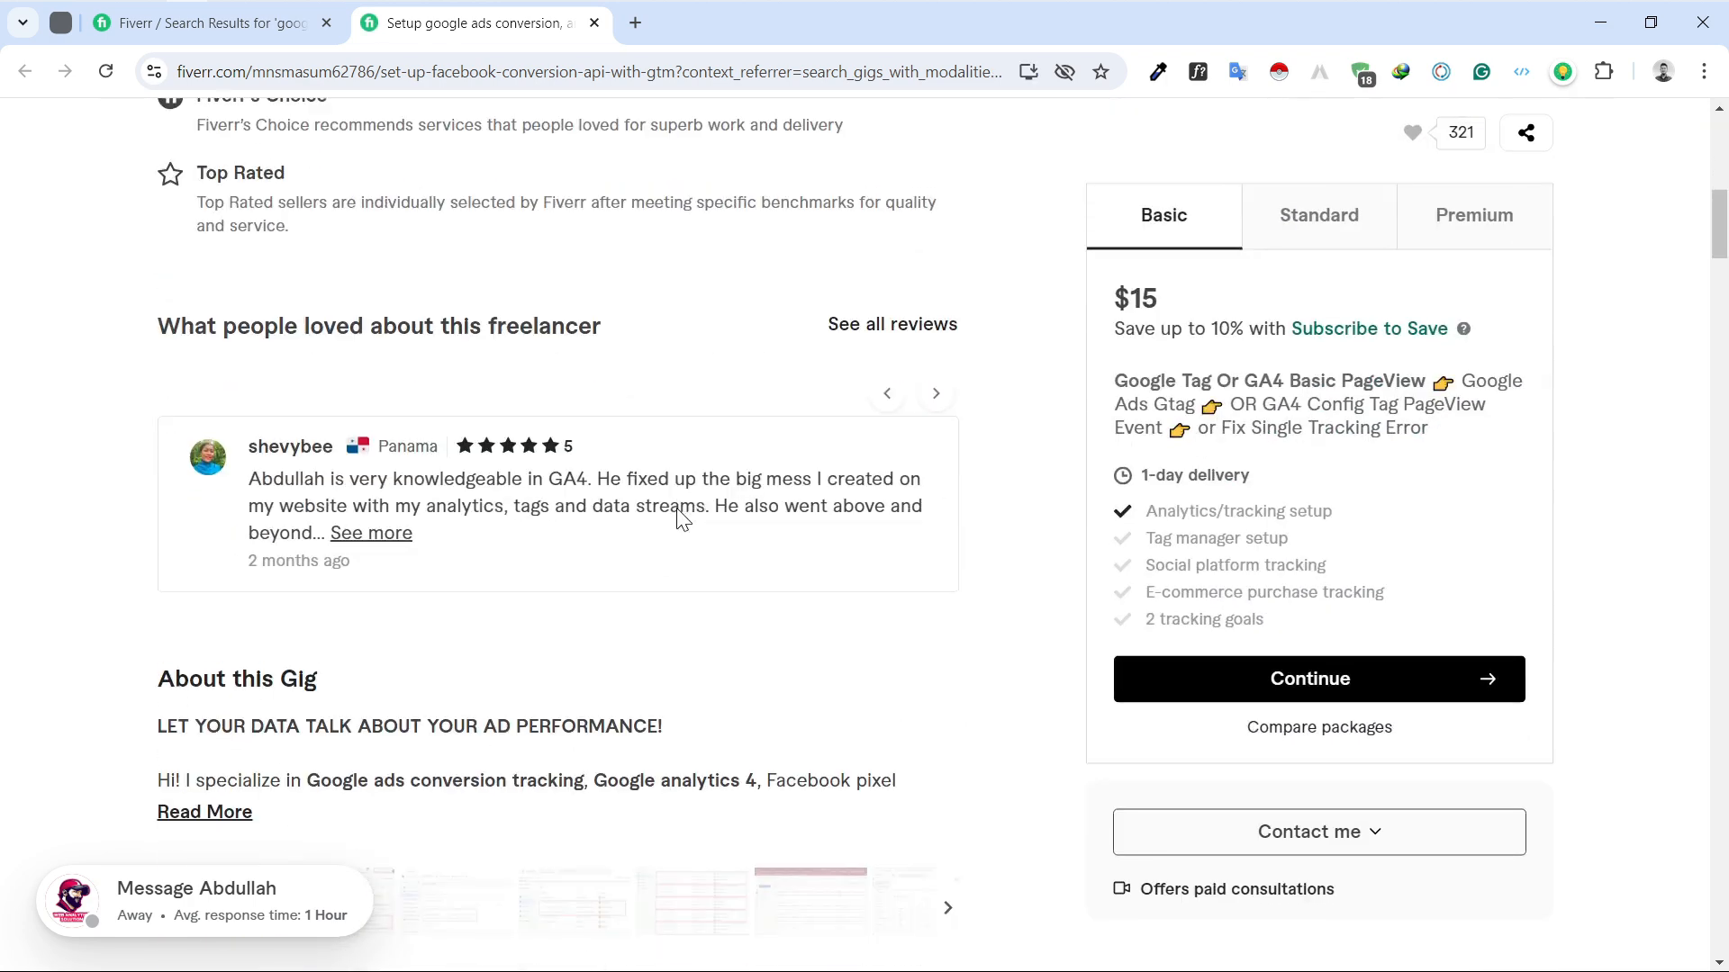
{"action": "left_click", "coordinate": [243, 431]}
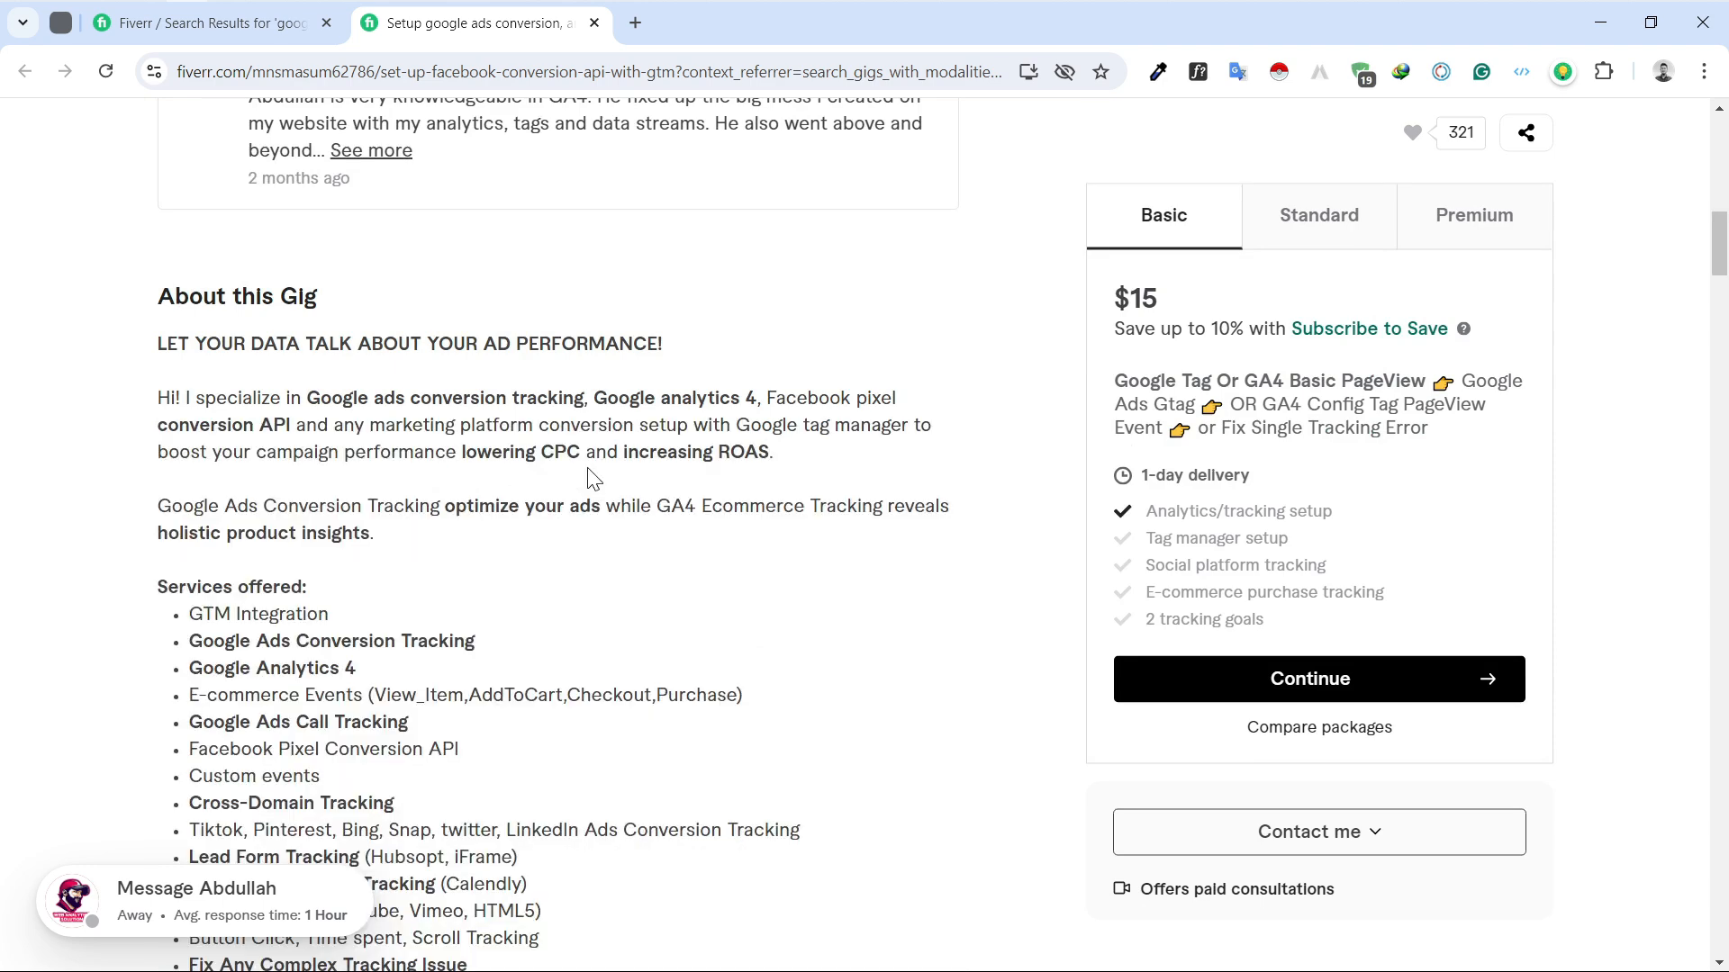
{"action": "left_click_drag", "start_coordinate": [597, 398], "coordinate": [758, 399]}
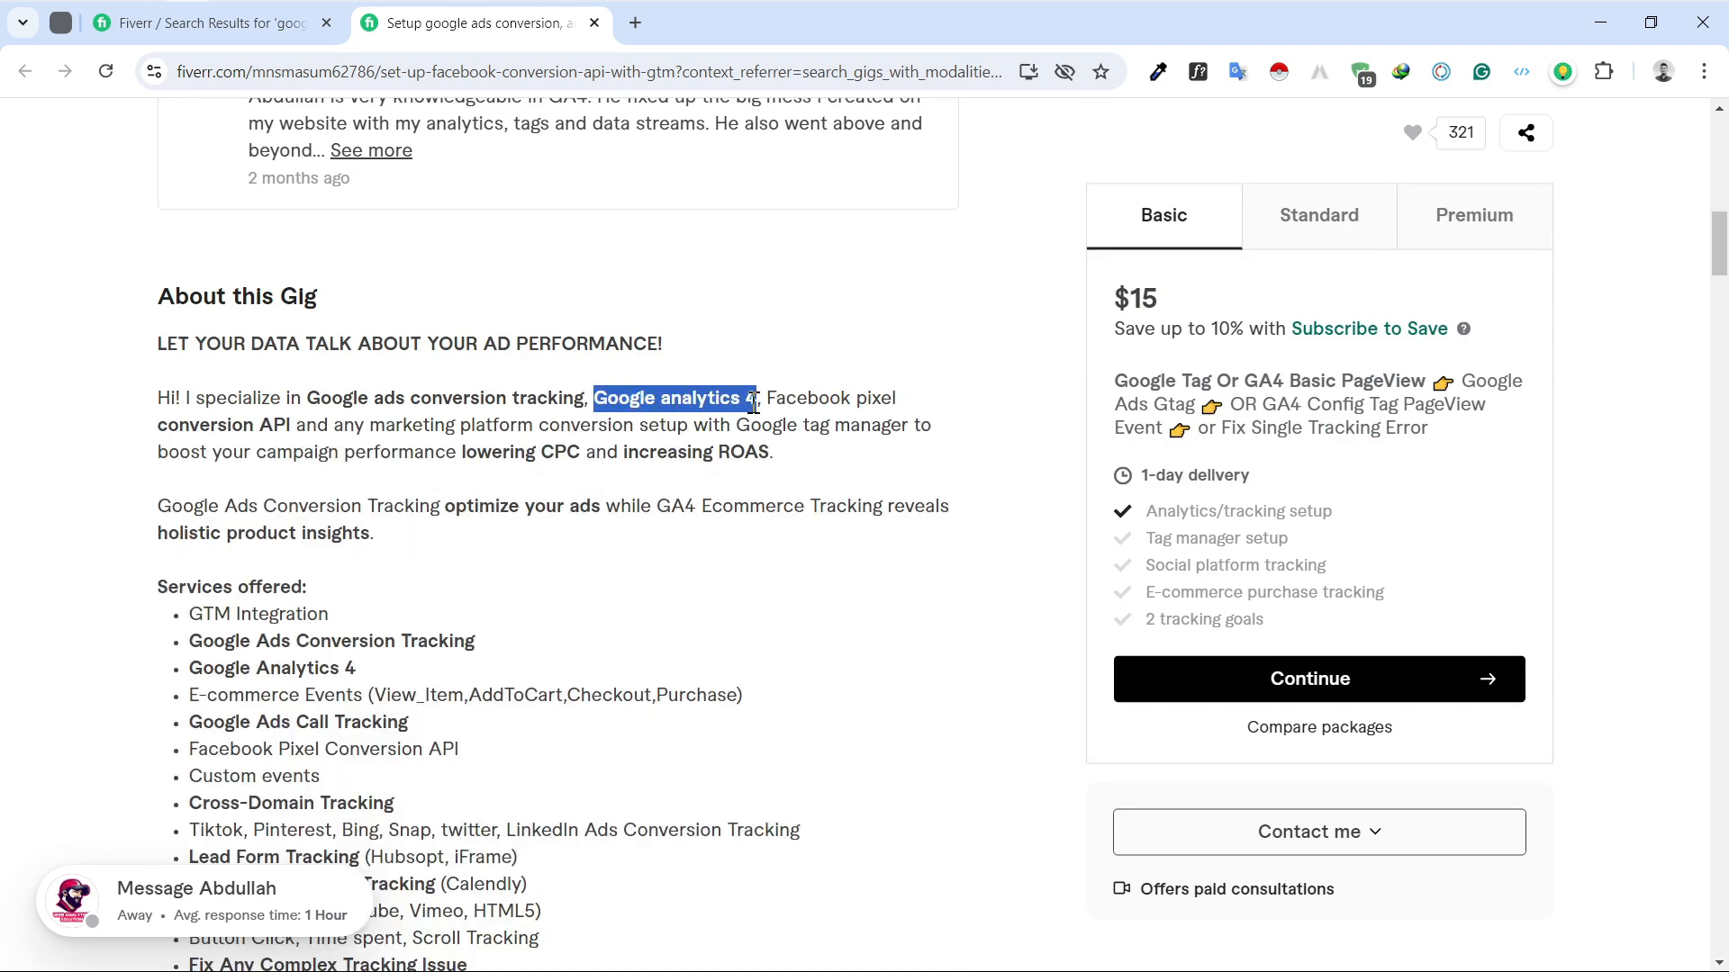
{"action": "left_click_drag", "start_coordinate": [189, 668], "coordinate": [385, 674]}
{"action": "scroll", "coordinate": [423, 675], "scroll_direction": "down", "scroll_amount": 2}
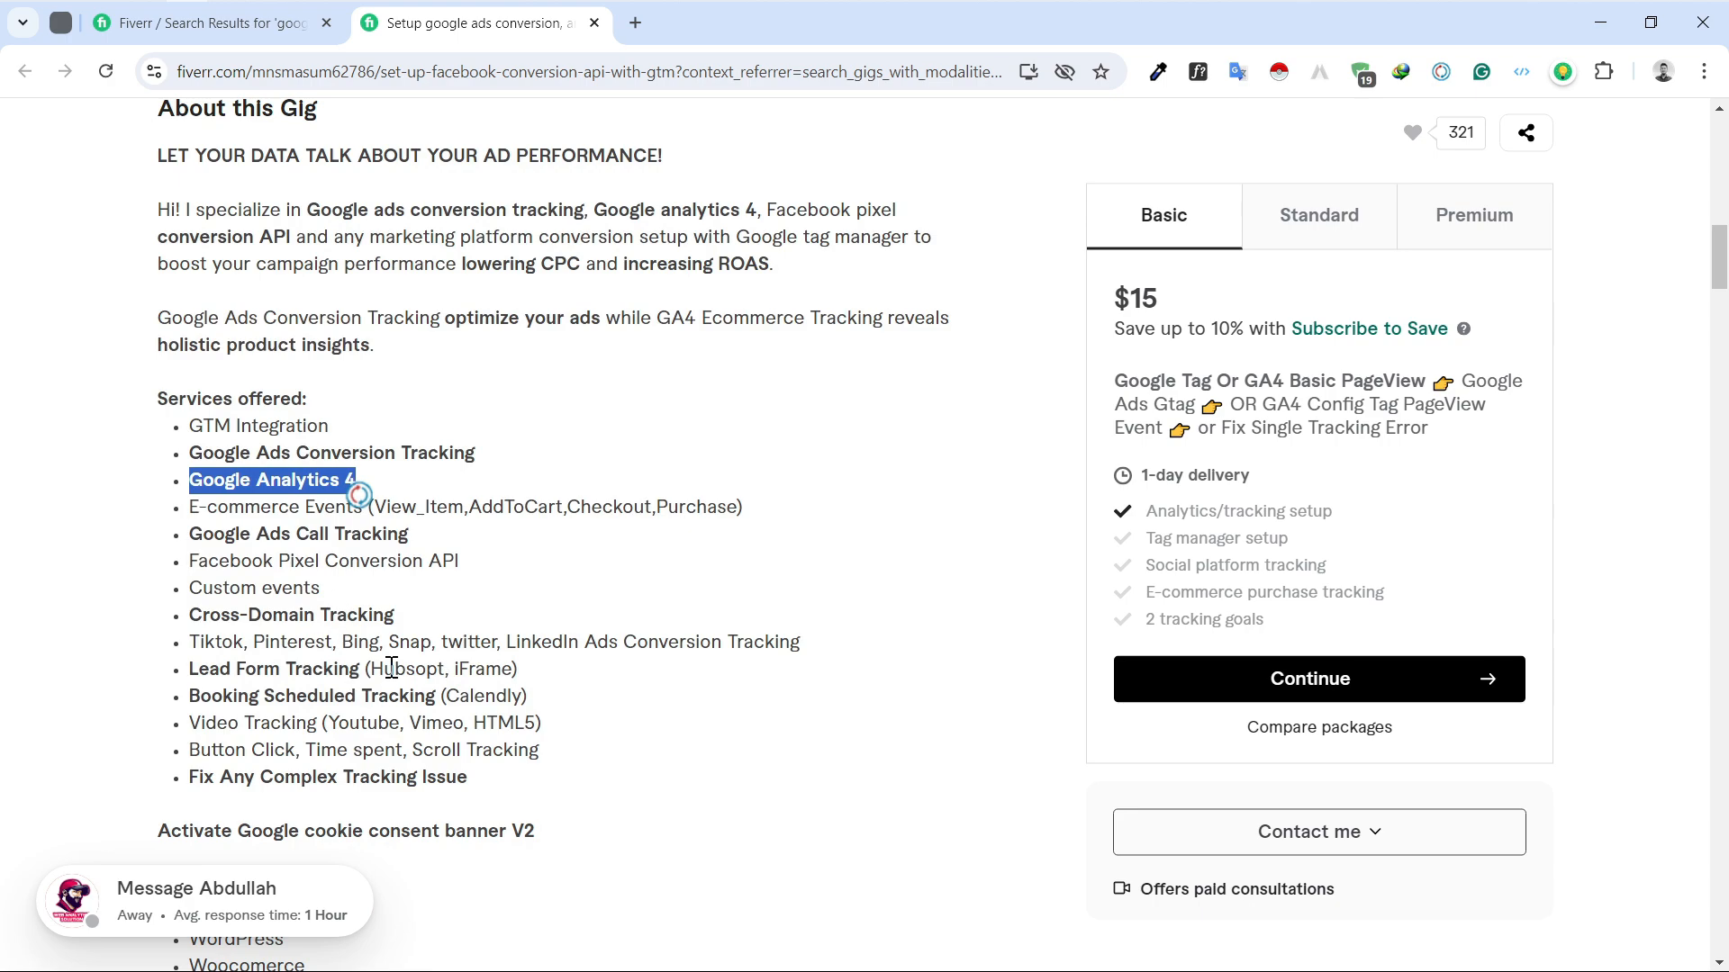
{"action": "scroll", "coordinate": [456, 689], "scroll_direction": "up", "scroll_amount": 10}
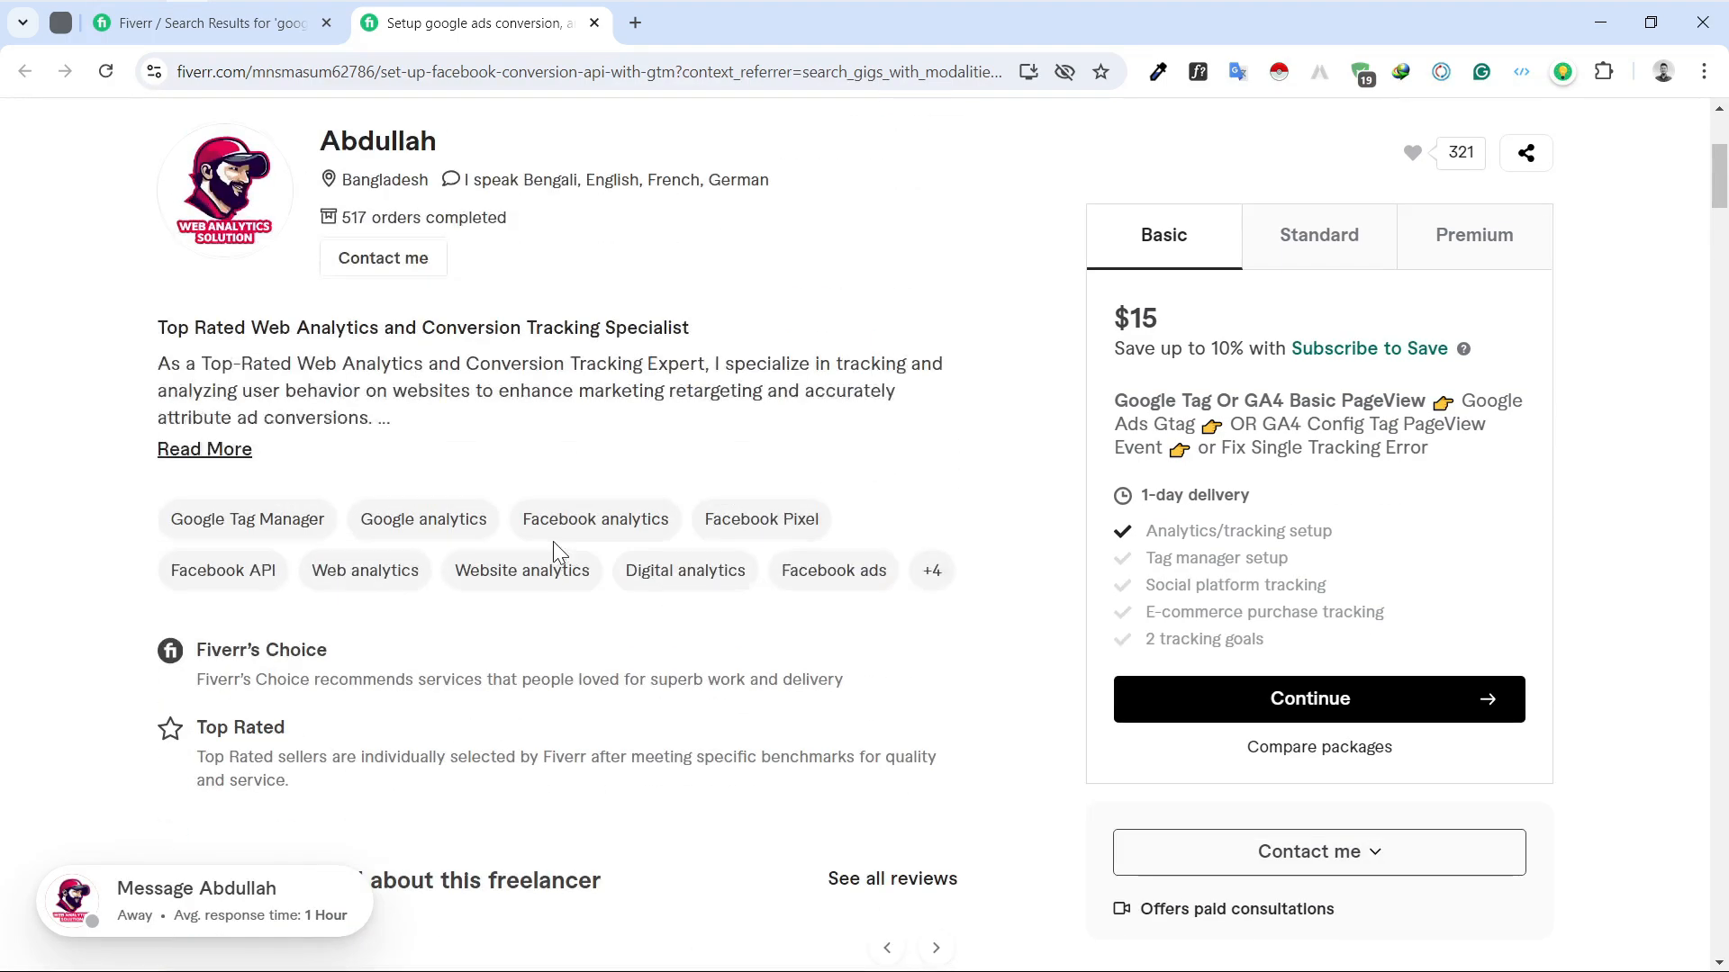
Examine the rest of the gig page, from the seller details through the FAQ and reviews to the related tags
{"action": "scroll", "coordinate": [657, 687], "scroll_direction": "down", "scroll_amount": 10}
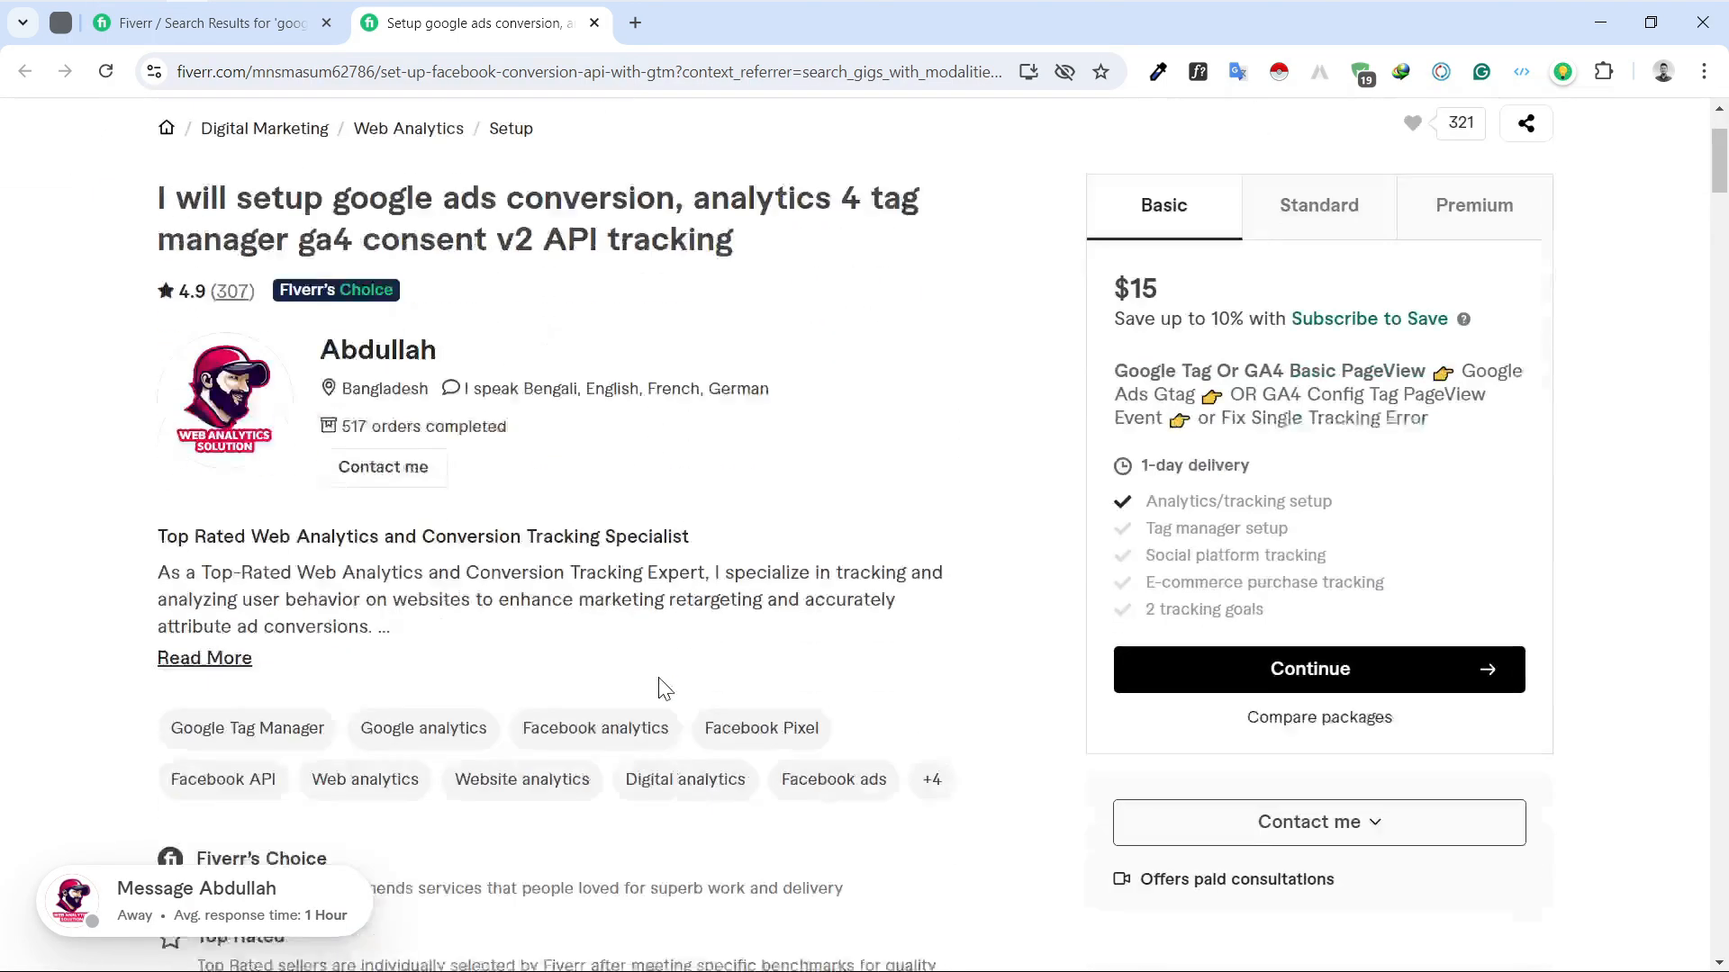
{"action": "scroll", "coordinate": [664, 689], "scroll_direction": "down", "scroll_amount": 20}
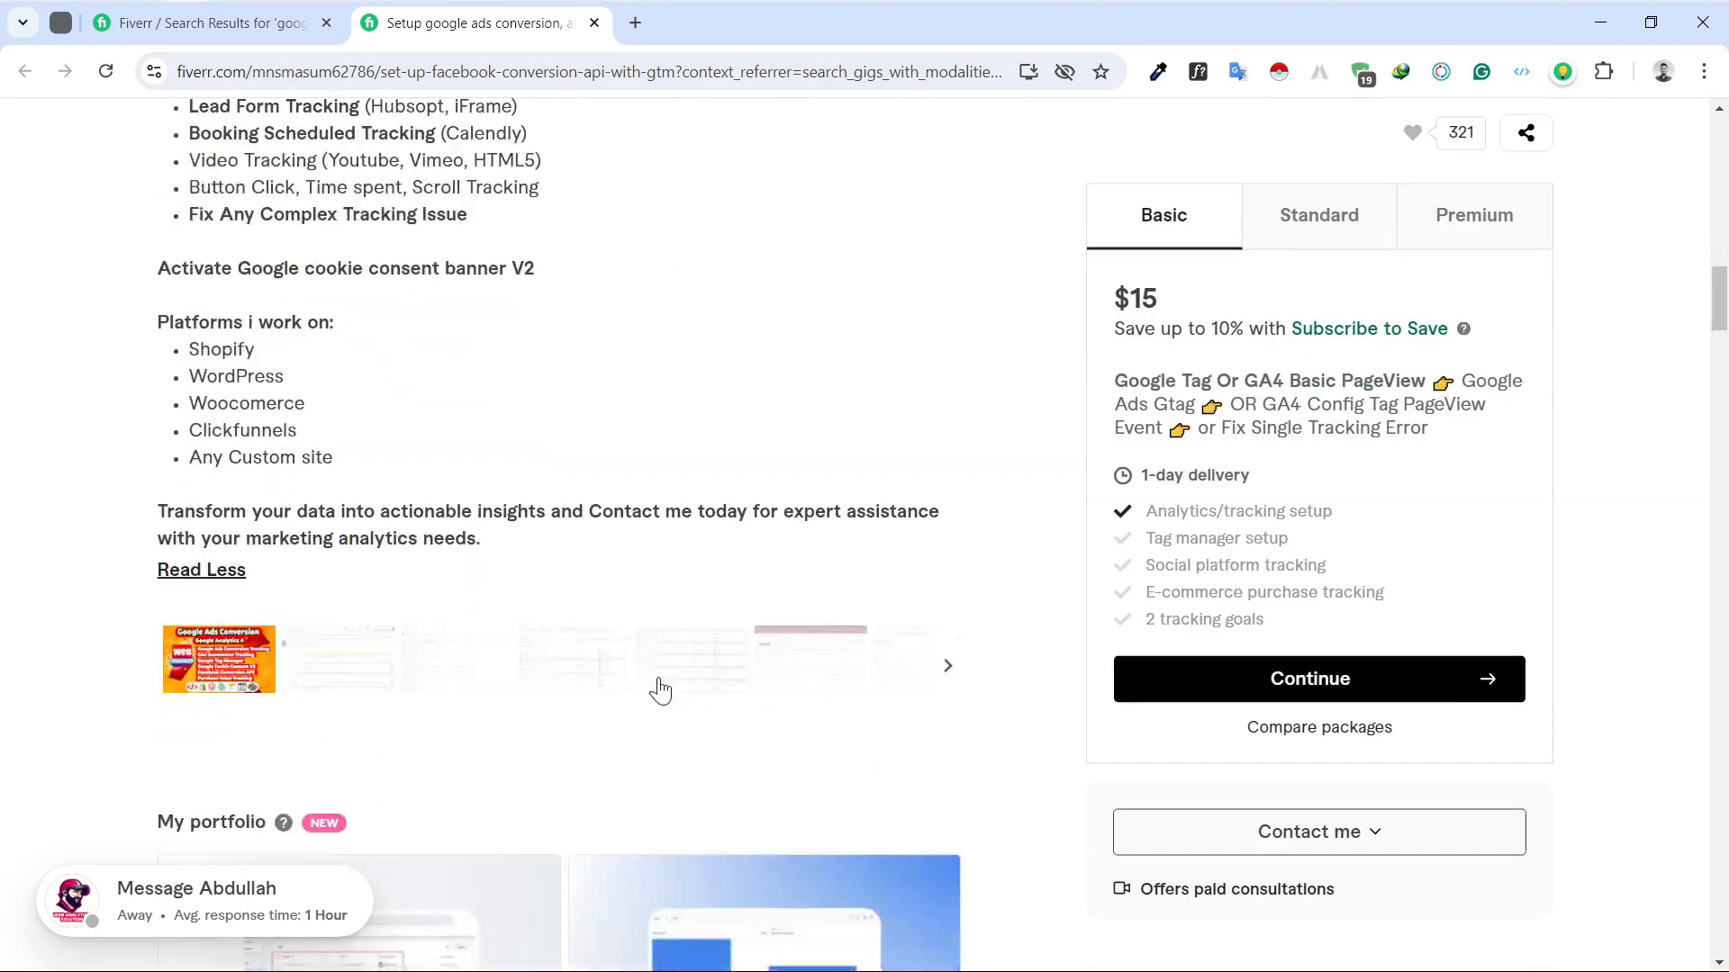
{"action": "scroll", "coordinate": [664, 689], "scroll_direction": "down", "scroll_amount": 20}
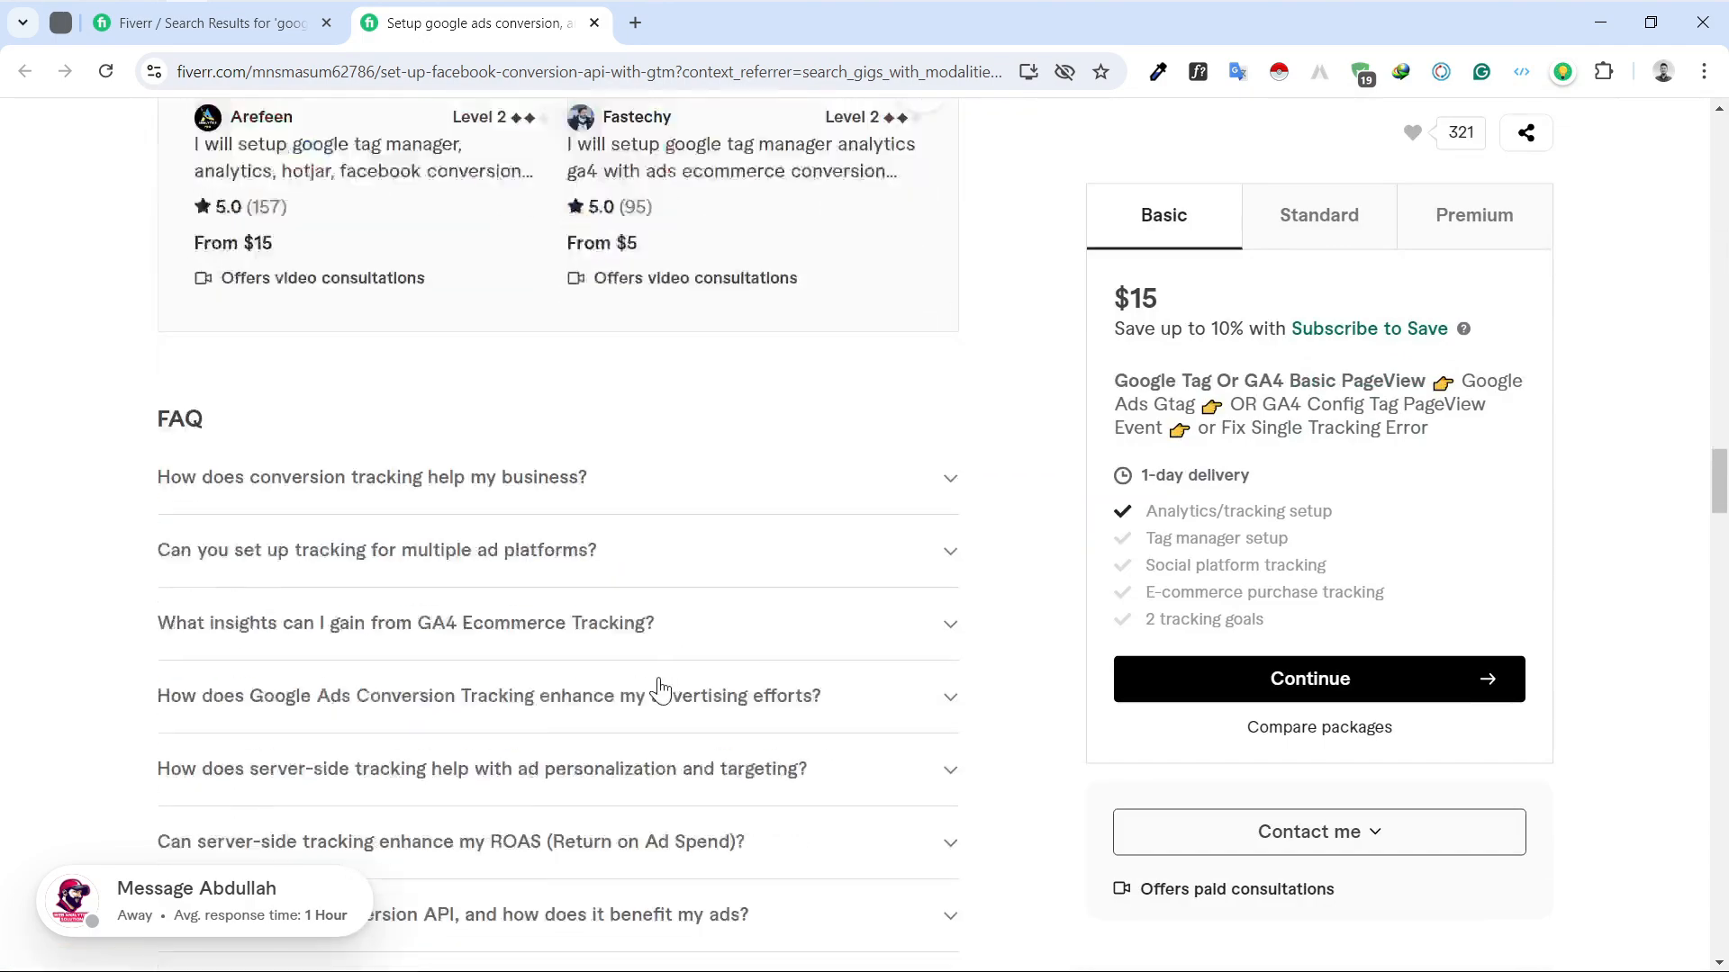
{"action": "scroll", "coordinate": [663, 689], "scroll_direction": "down", "scroll_amount": 20}
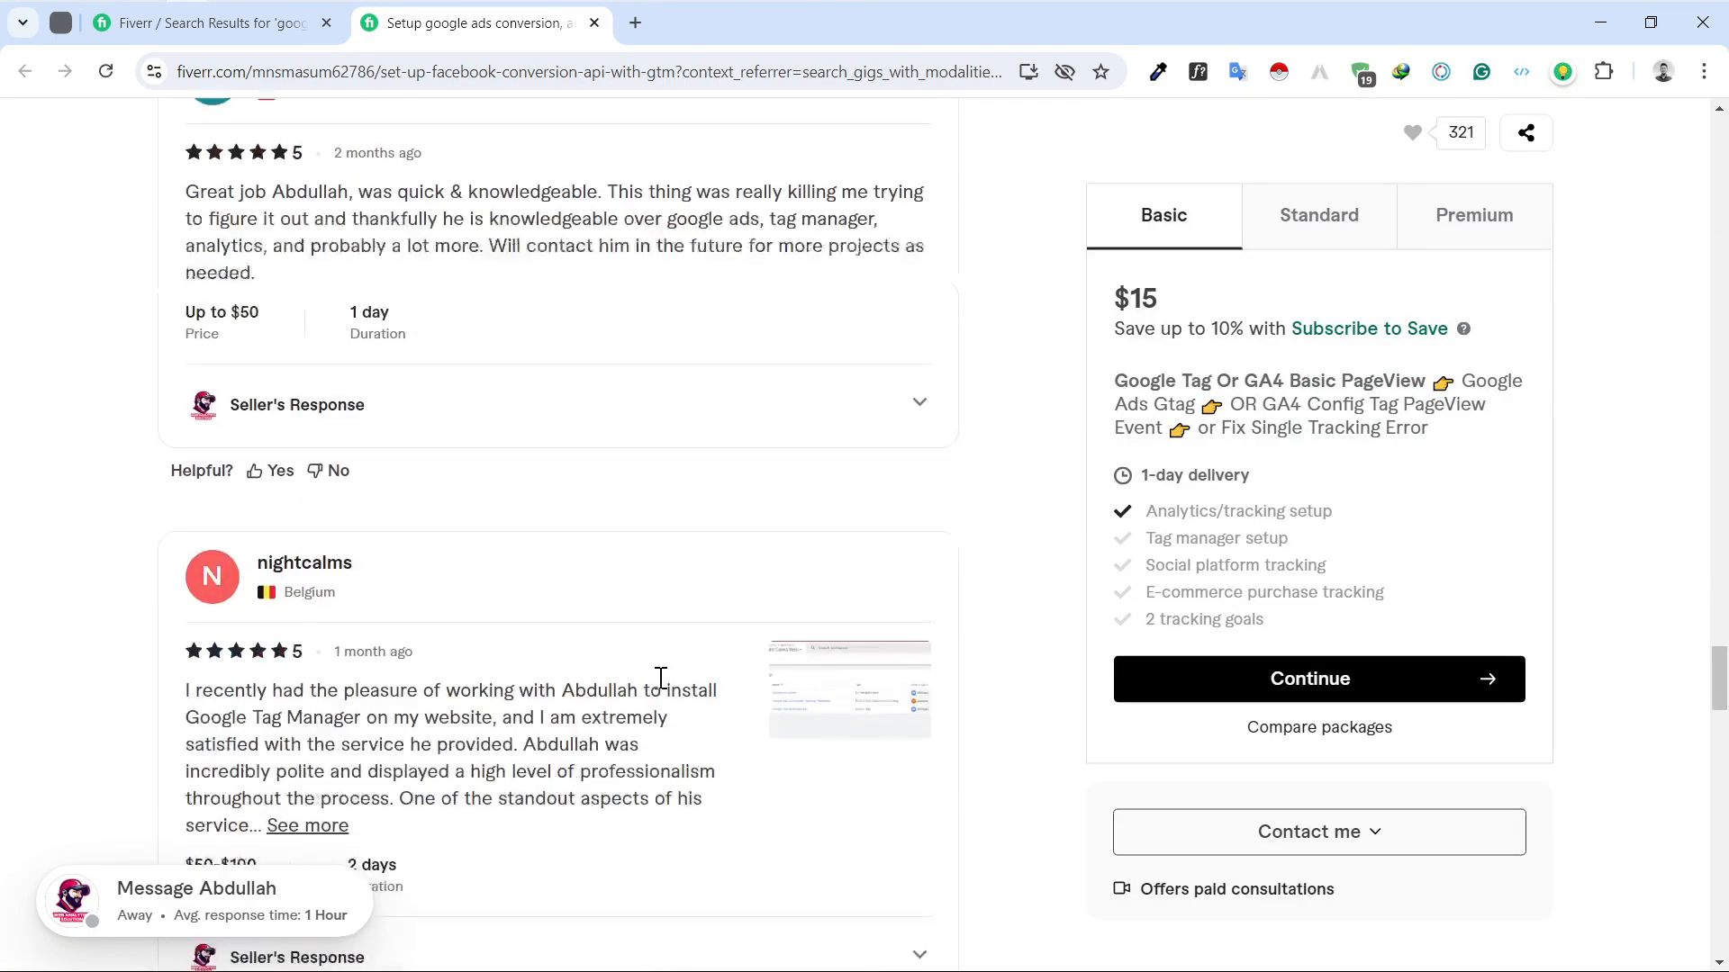
{"action": "scroll", "coordinate": [663, 689], "scroll_direction": "up", "scroll_amount": 4}
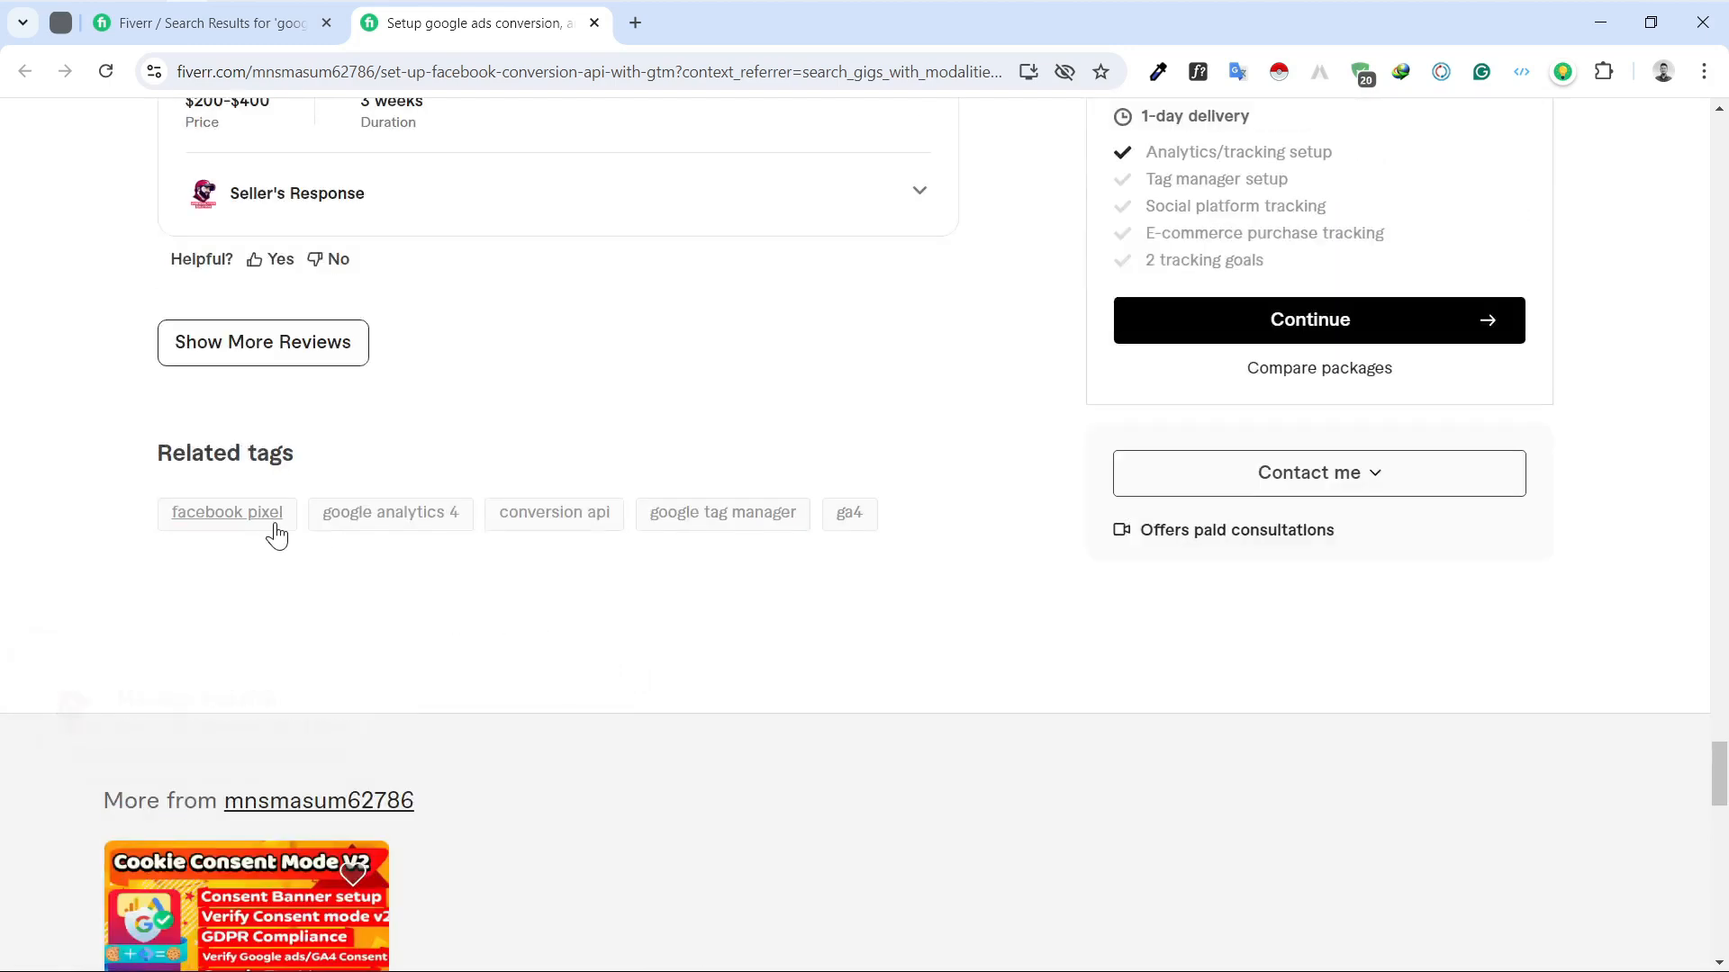
{"action": "left_click_drag", "start_coordinate": [311, 531], "coordinate": [430, 537]}
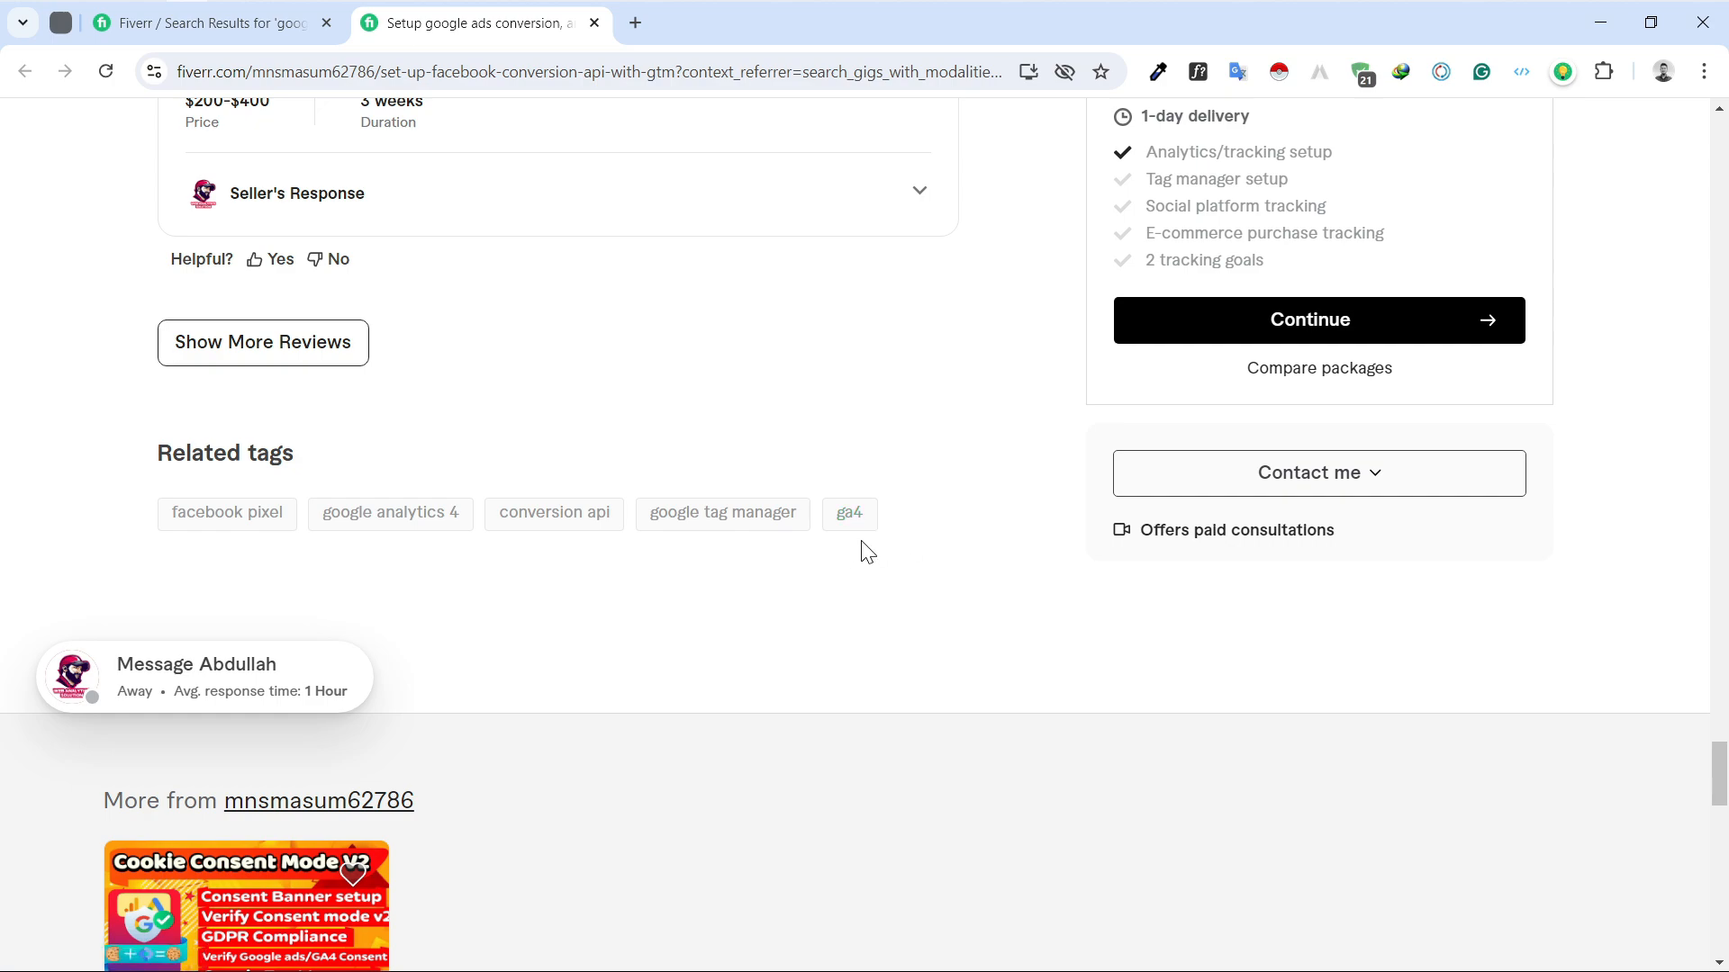
Review the gig's reviews, package comparison, portfolio and description again, returning to the start of the page
{"action": "scroll", "coordinate": [907, 579], "scroll_direction": "up", "scroll_amount": 15}
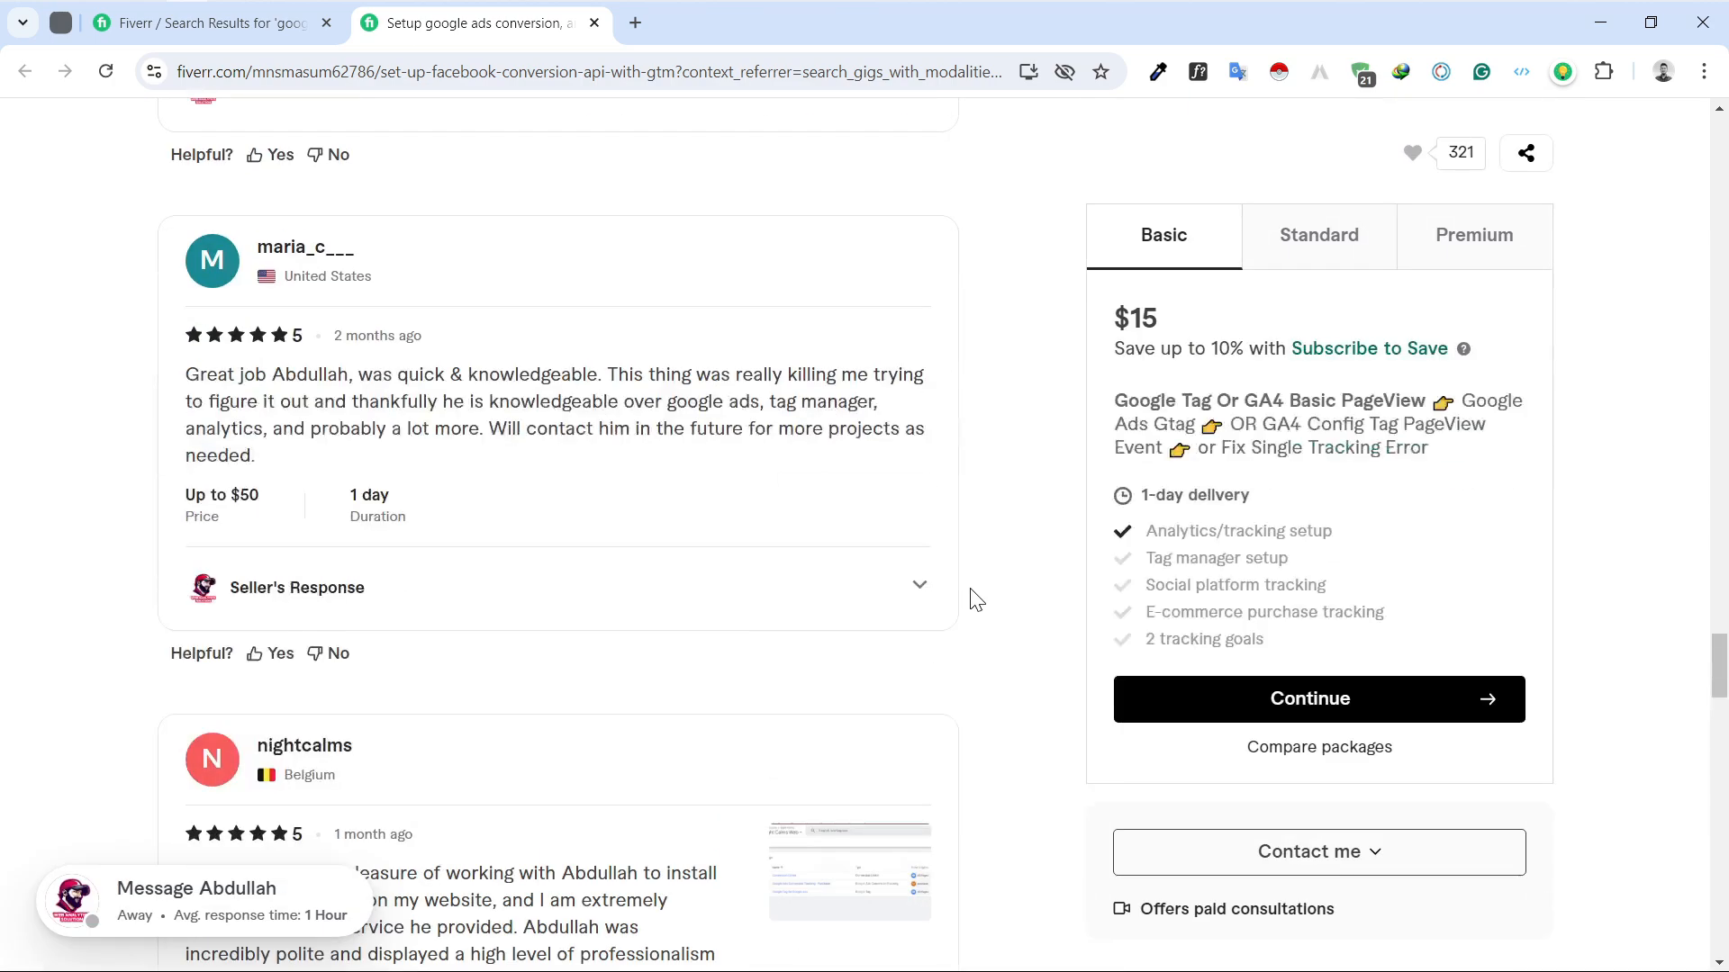
{"action": "scroll", "coordinate": [983, 601], "scroll_direction": "up", "scroll_amount": 18}
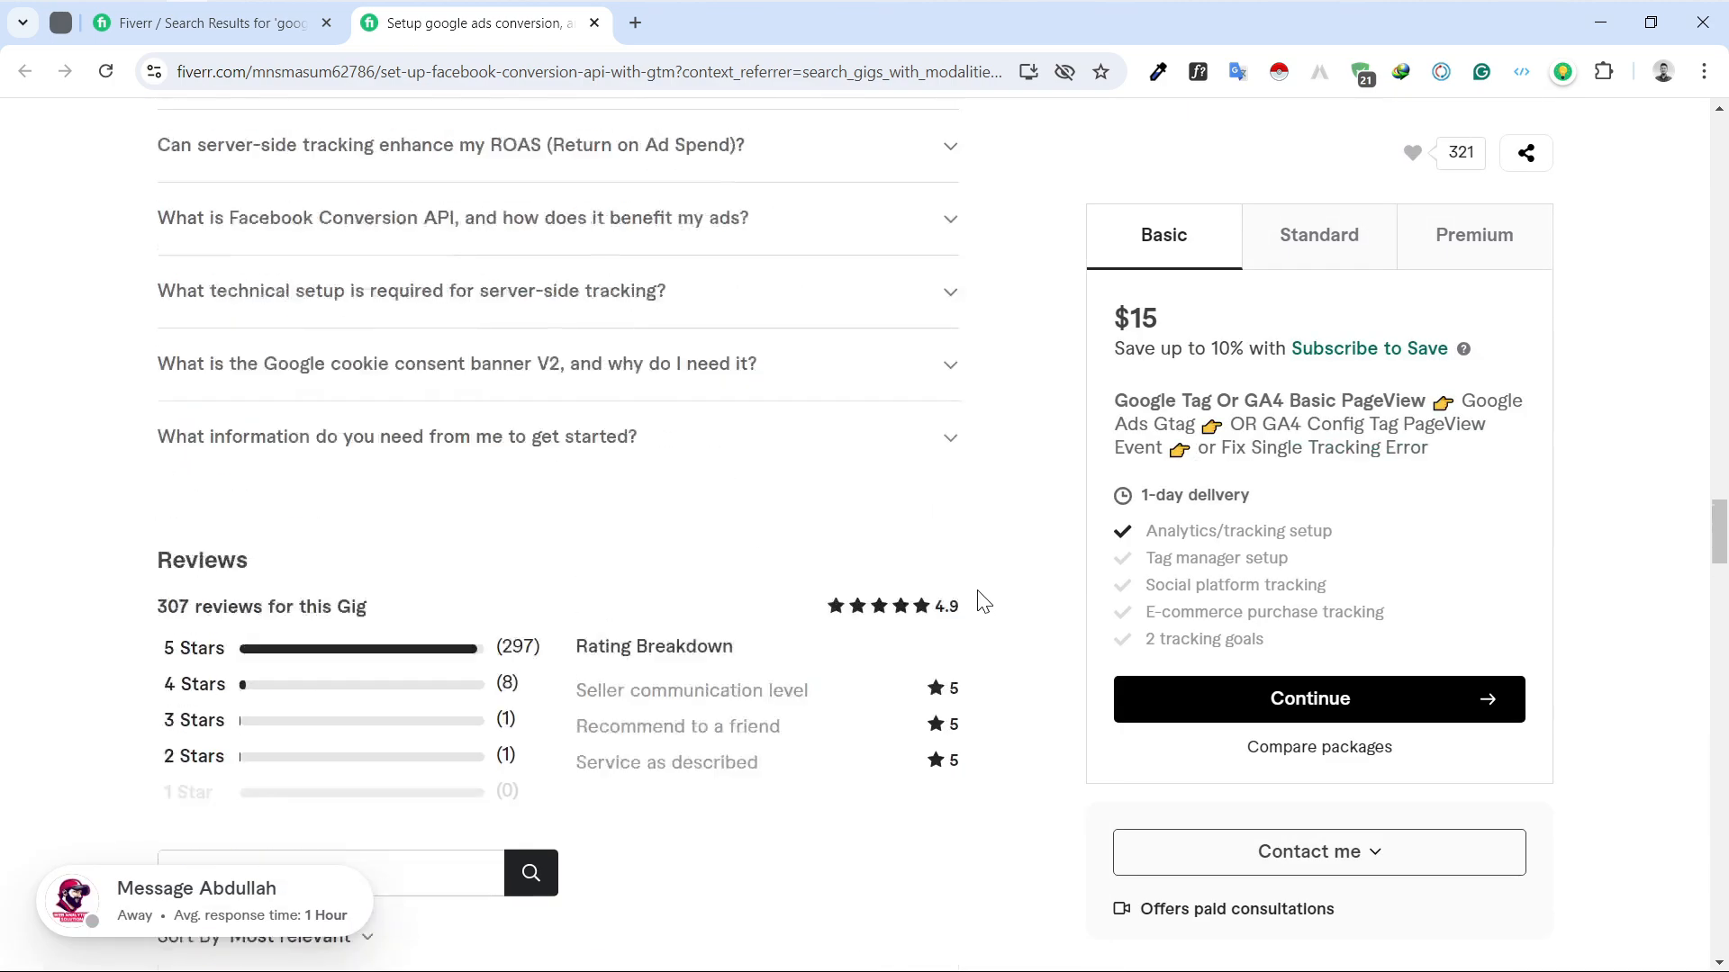
{"action": "scroll", "coordinate": [990, 603], "scroll_direction": "up", "scroll_amount": 9}
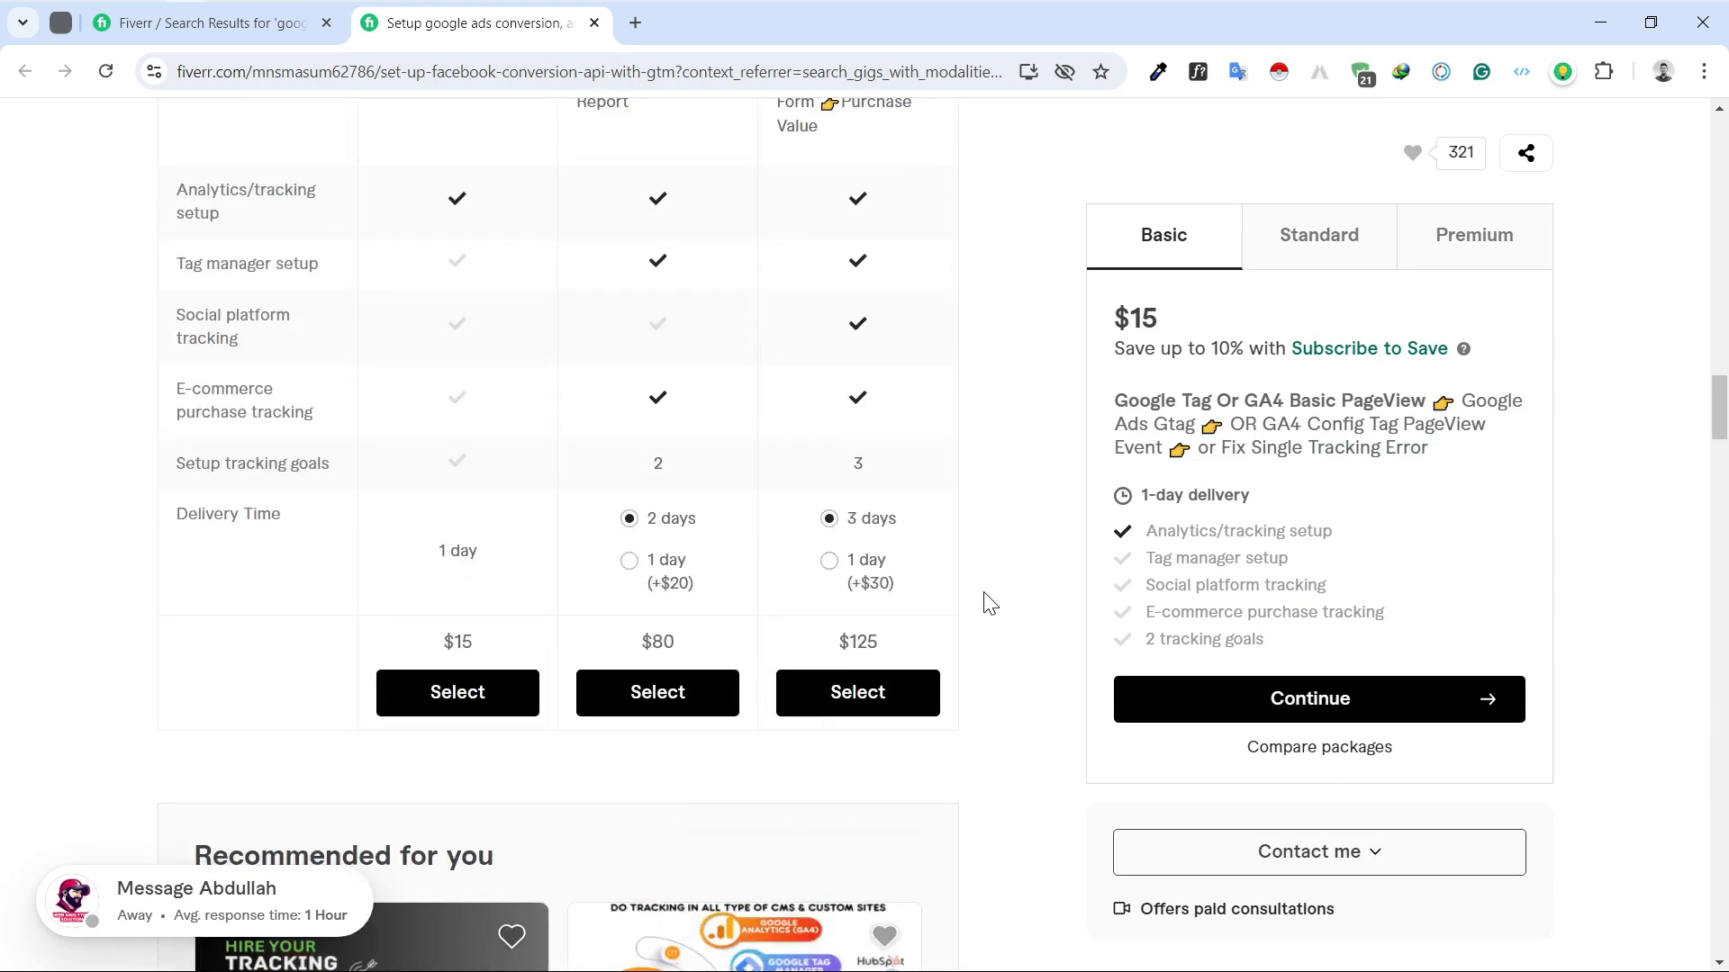
{"action": "scroll", "coordinate": [991, 603], "scroll_direction": "up", "scroll_amount": 4}
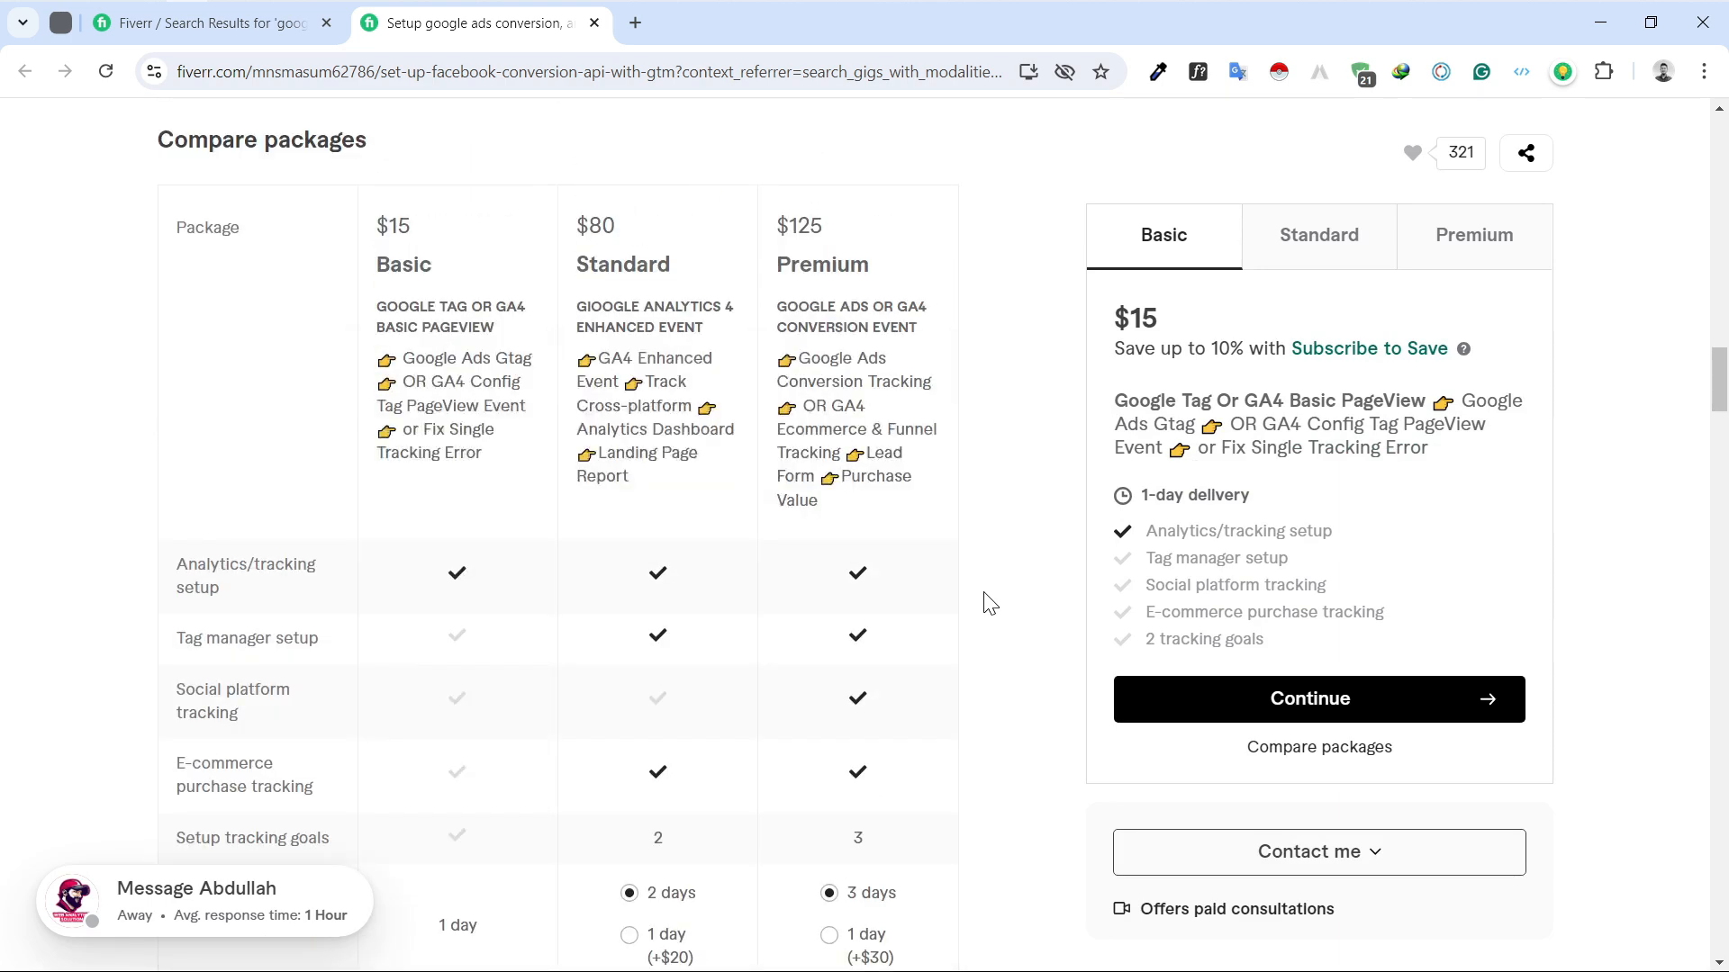
{"action": "scroll", "coordinate": [985, 603], "scroll_direction": "up", "scroll_amount": 4}
{"action": "scroll", "coordinate": [1000, 602], "scroll_direction": "up", "scroll_amount": 4}
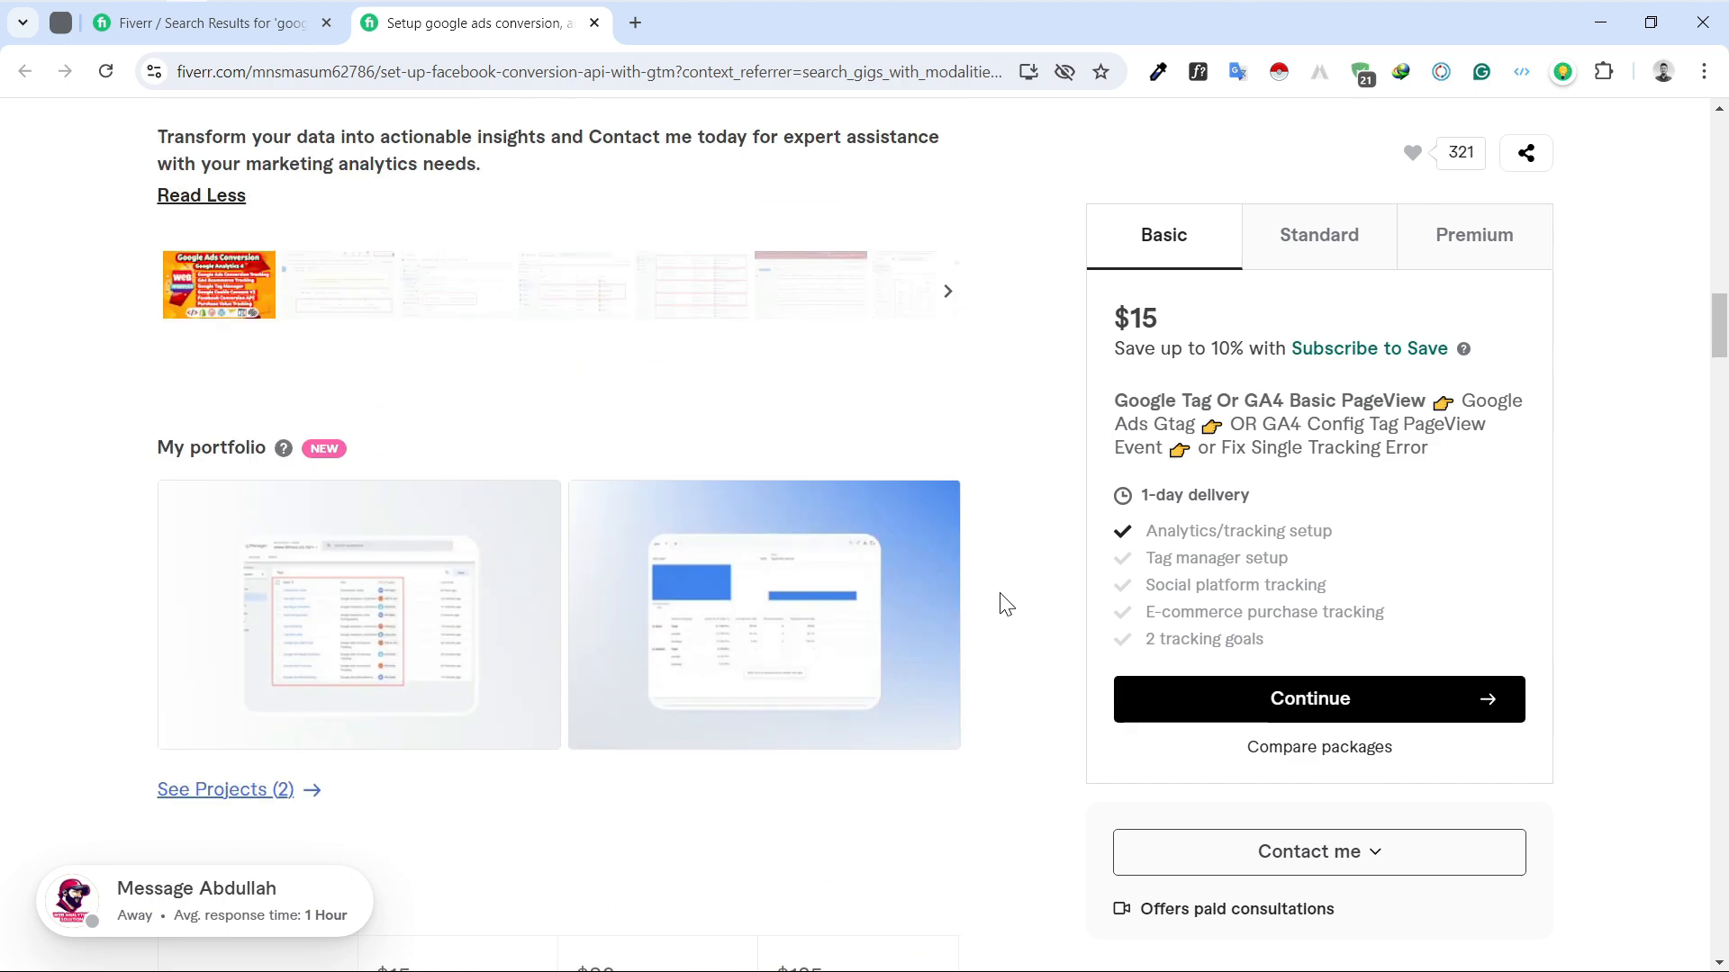
{"action": "scroll", "coordinate": [1006, 604], "scroll_direction": "up", "scroll_amount": 4}
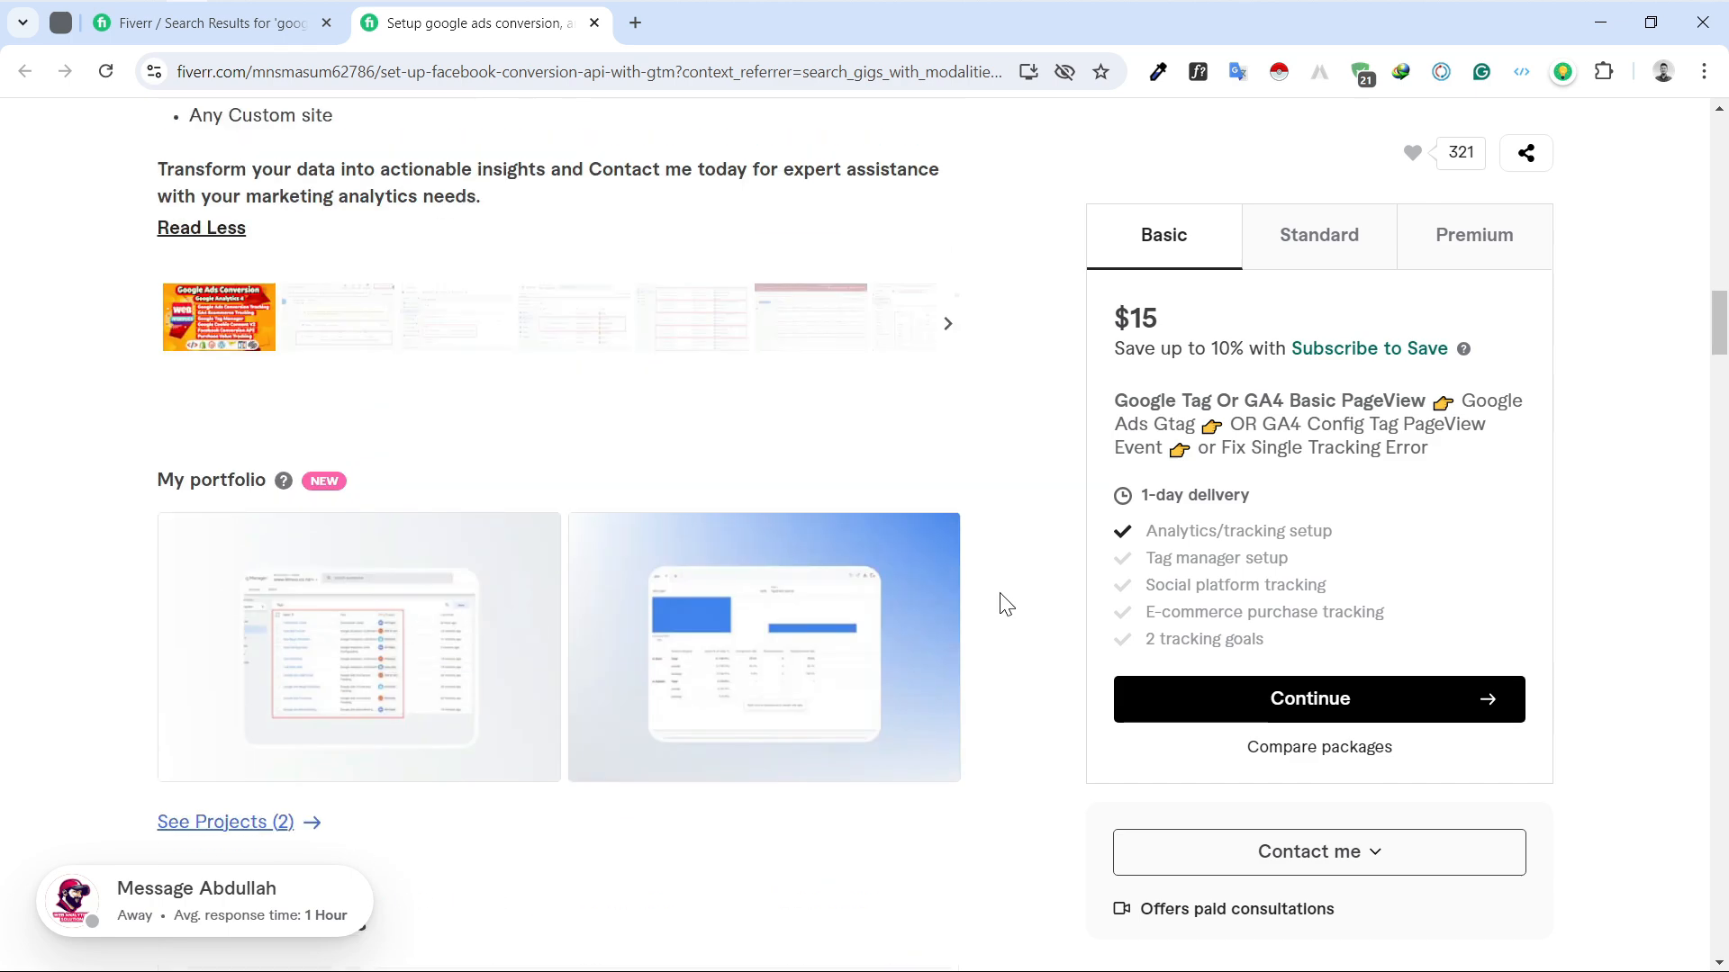
{"action": "scroll", "coordinate": [818, 579], "scroll_direction": "up", "scroll_amount": 8}
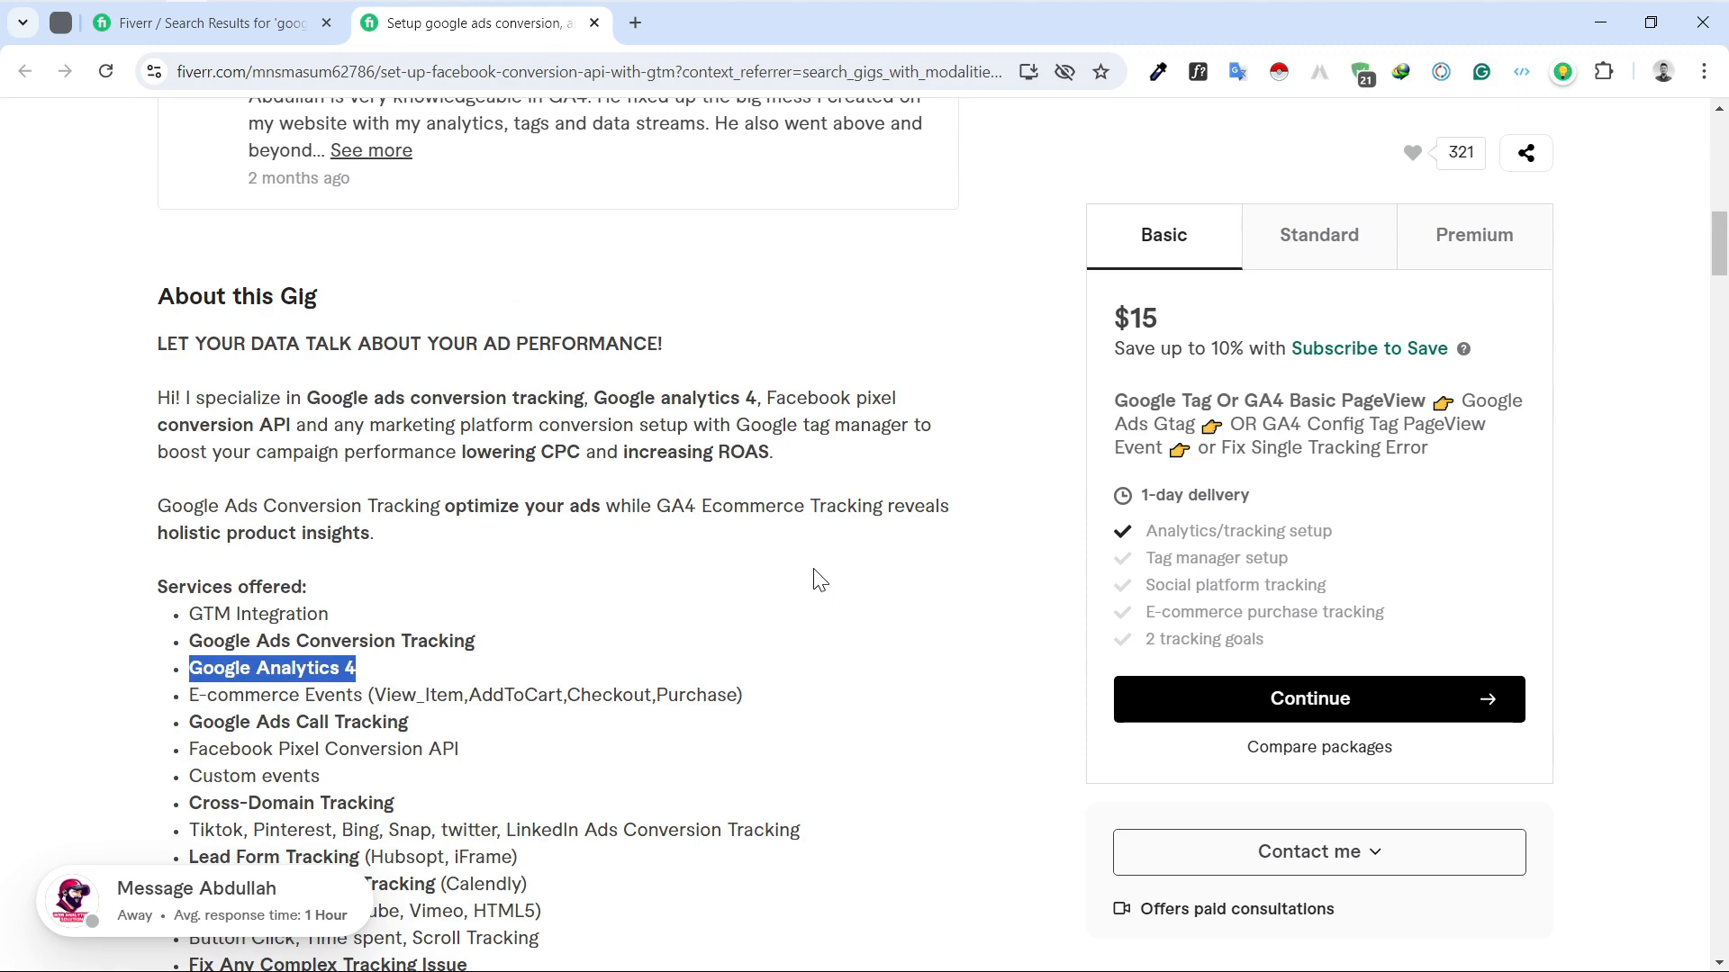
{"action": "scroll", "coordinate": [818, 579], "scroll_direction": "up", "scroll_amount": 14}
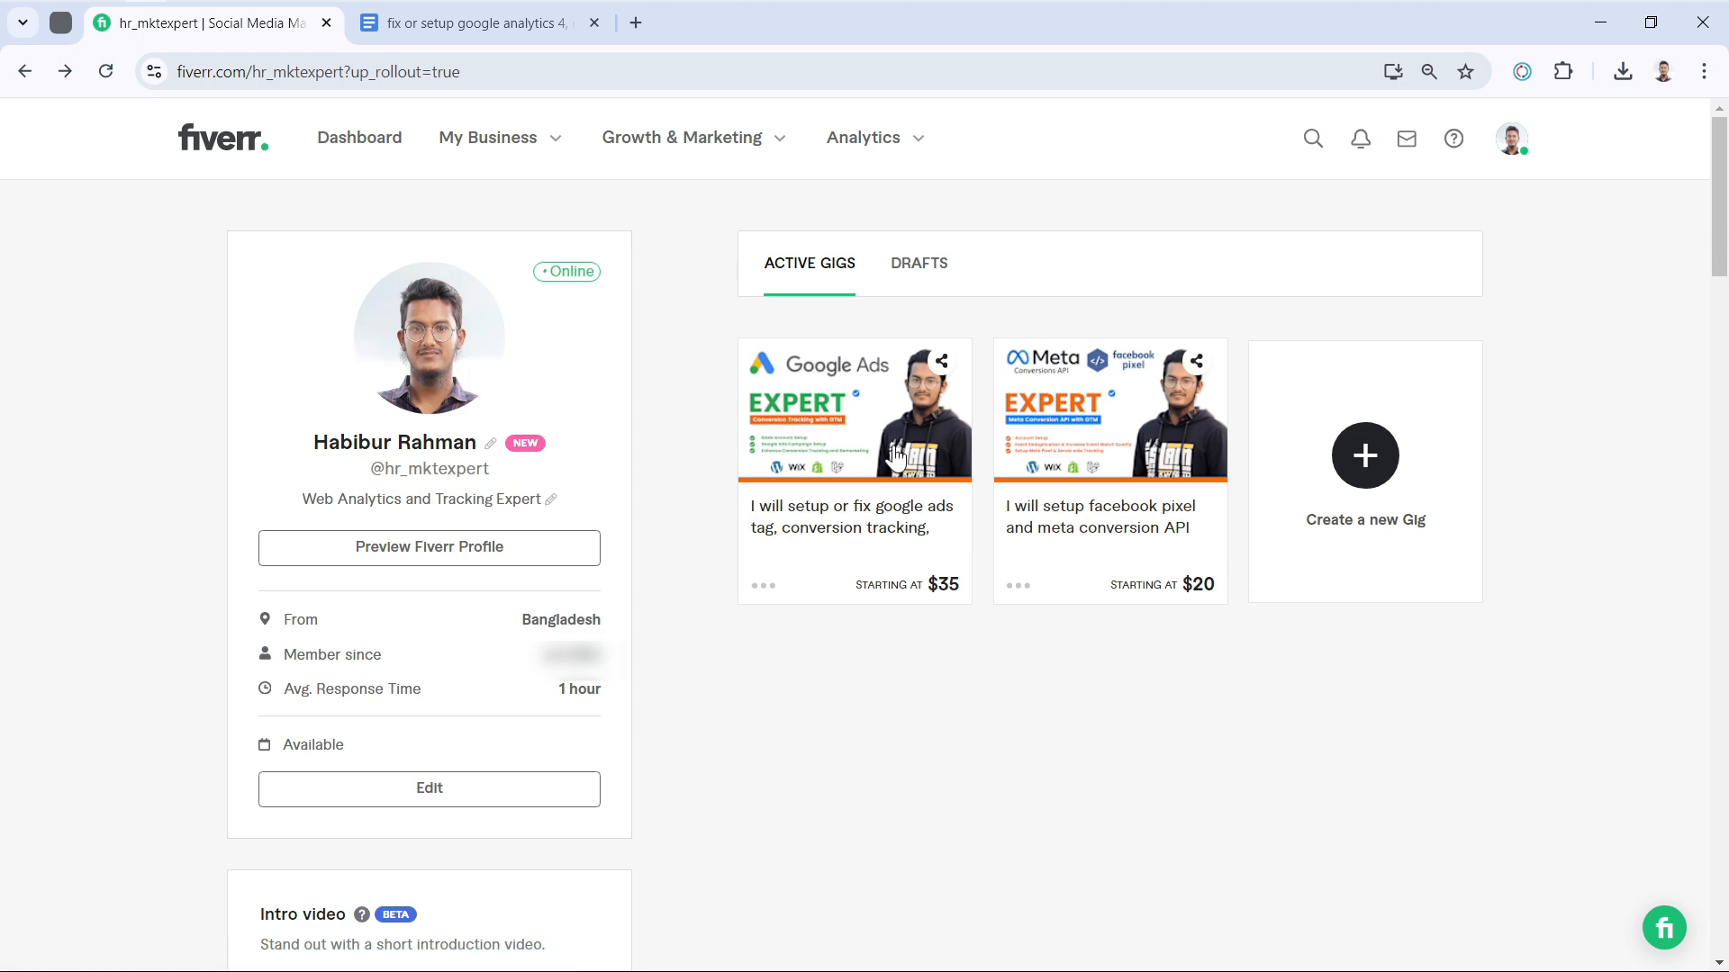
Start creating a new gig and look over the Overview form, starting with the gig title section
{"action": "left_click", "coordinate": [1365, 477]}
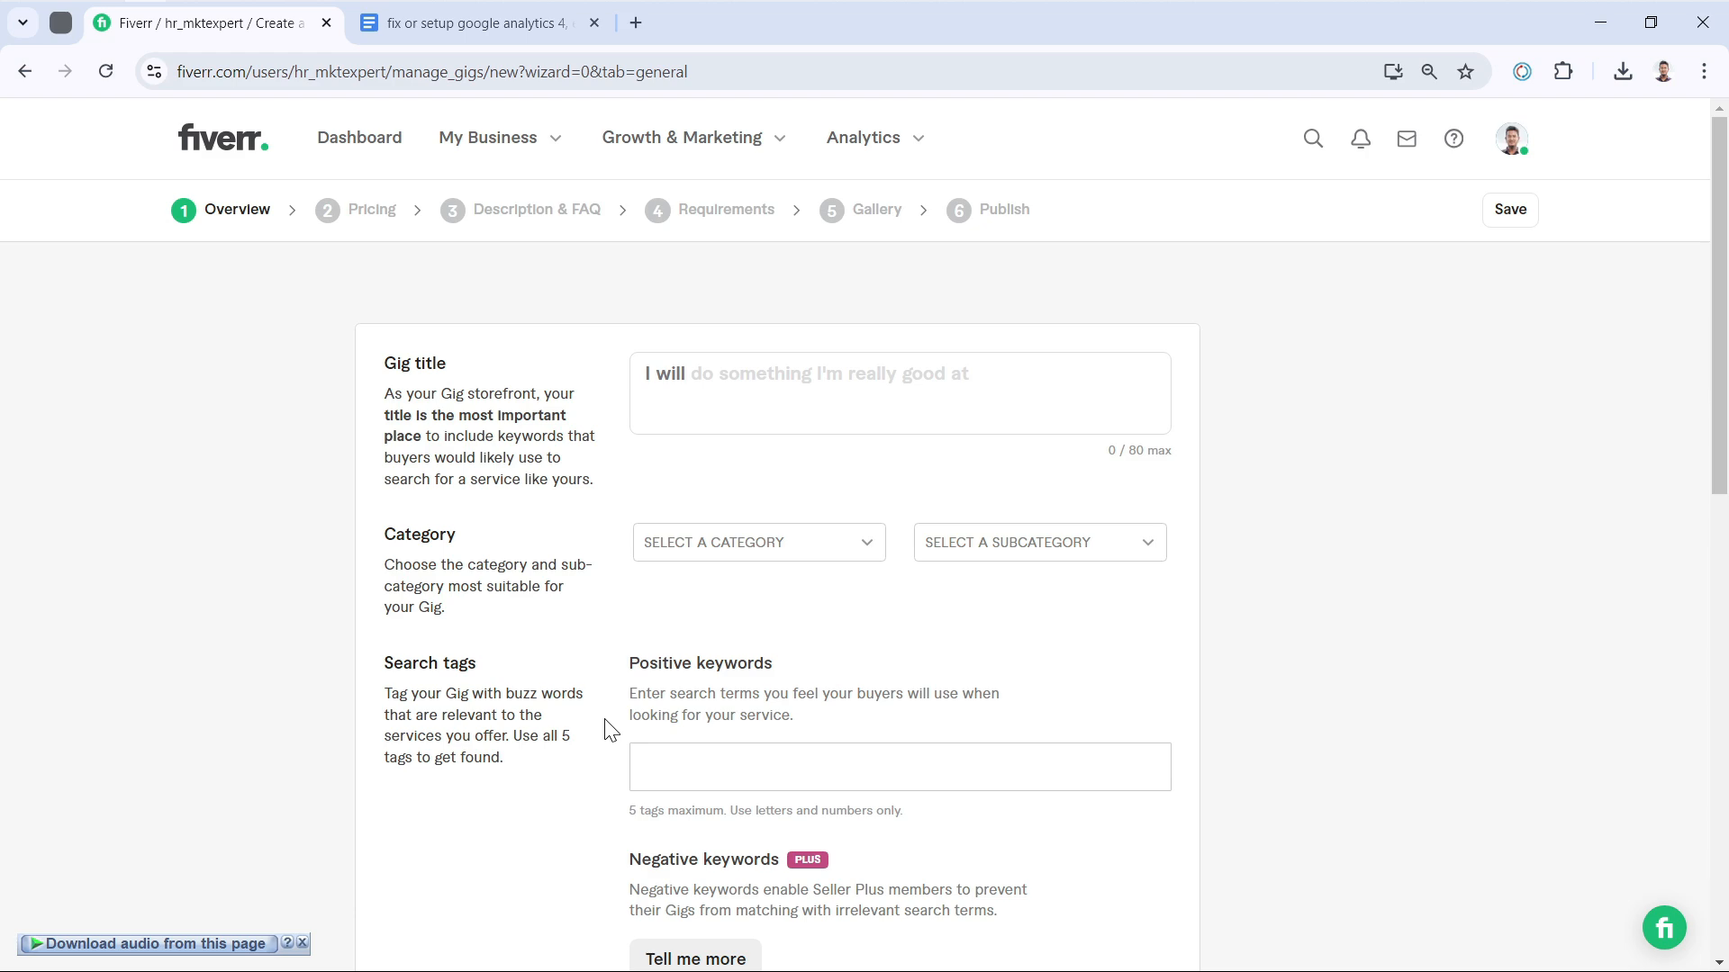
{"action": "scroll", "coordinate": [604, 730], "scroll_direction": "down", "scroll_amount": 2}
{"action": "scroll", "coordinate": [604, 726], "scroll_direction": "up", "scroll_amount": 2}
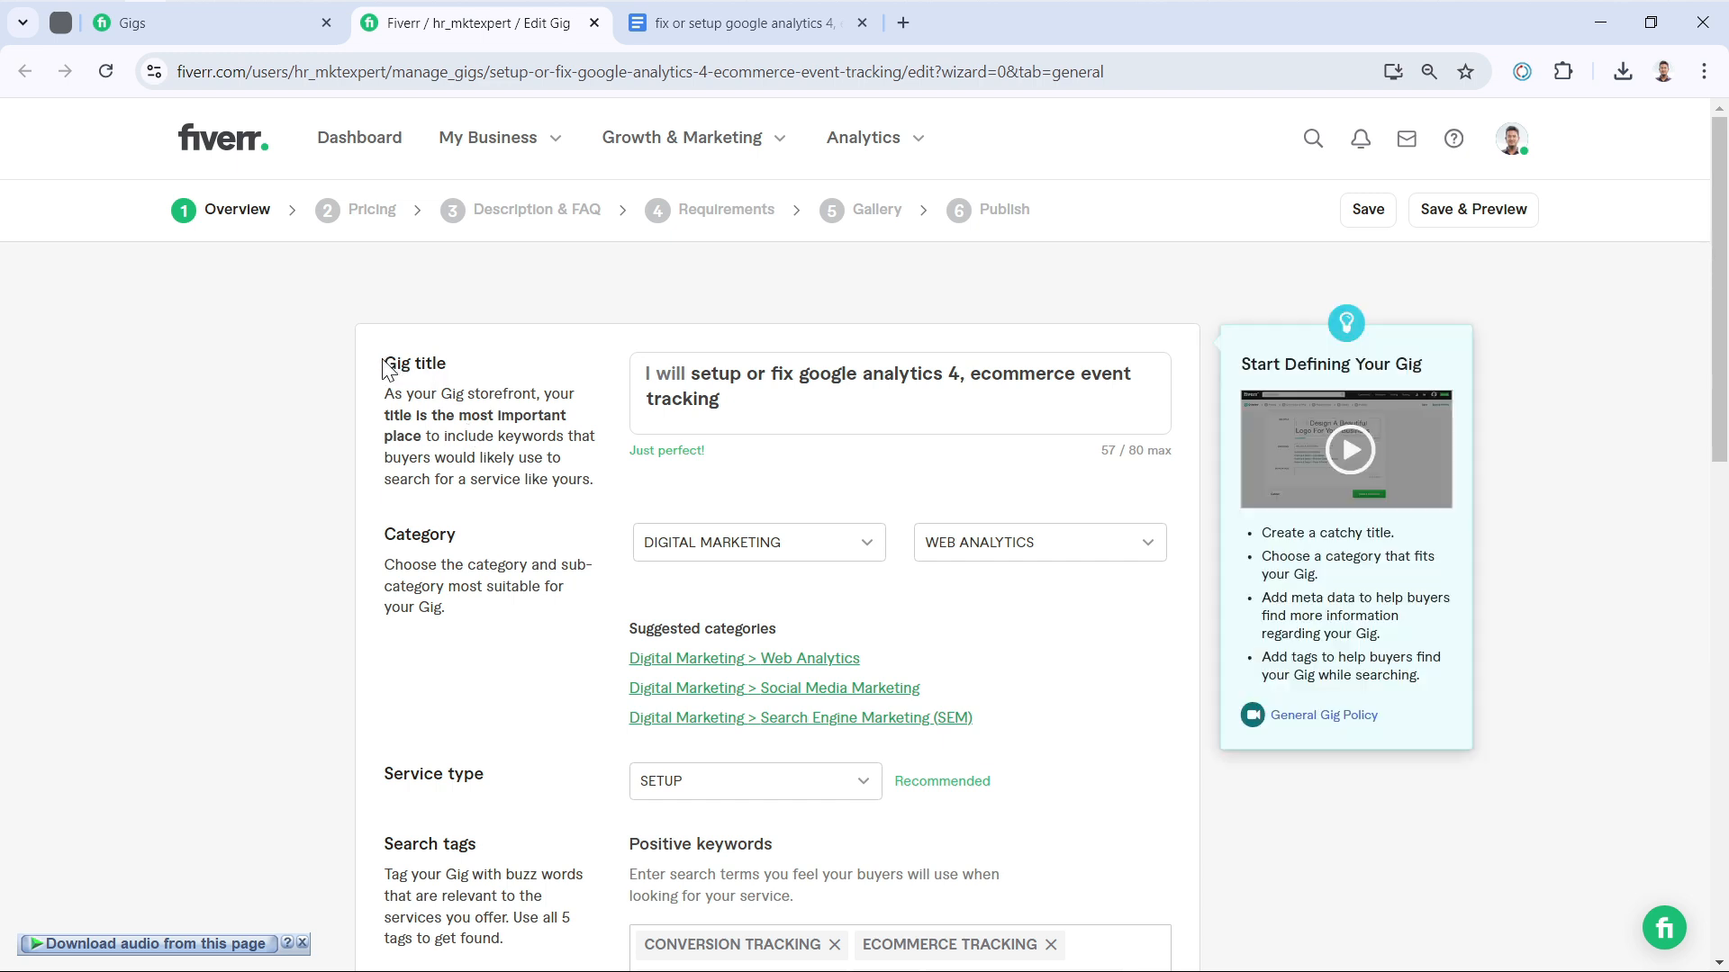
{"action": "left_click_drag", "start_coordinate": [387, 363], "coordinate": [418, 368]}
{"action": "left_click", "coordinate": [461, 370]}
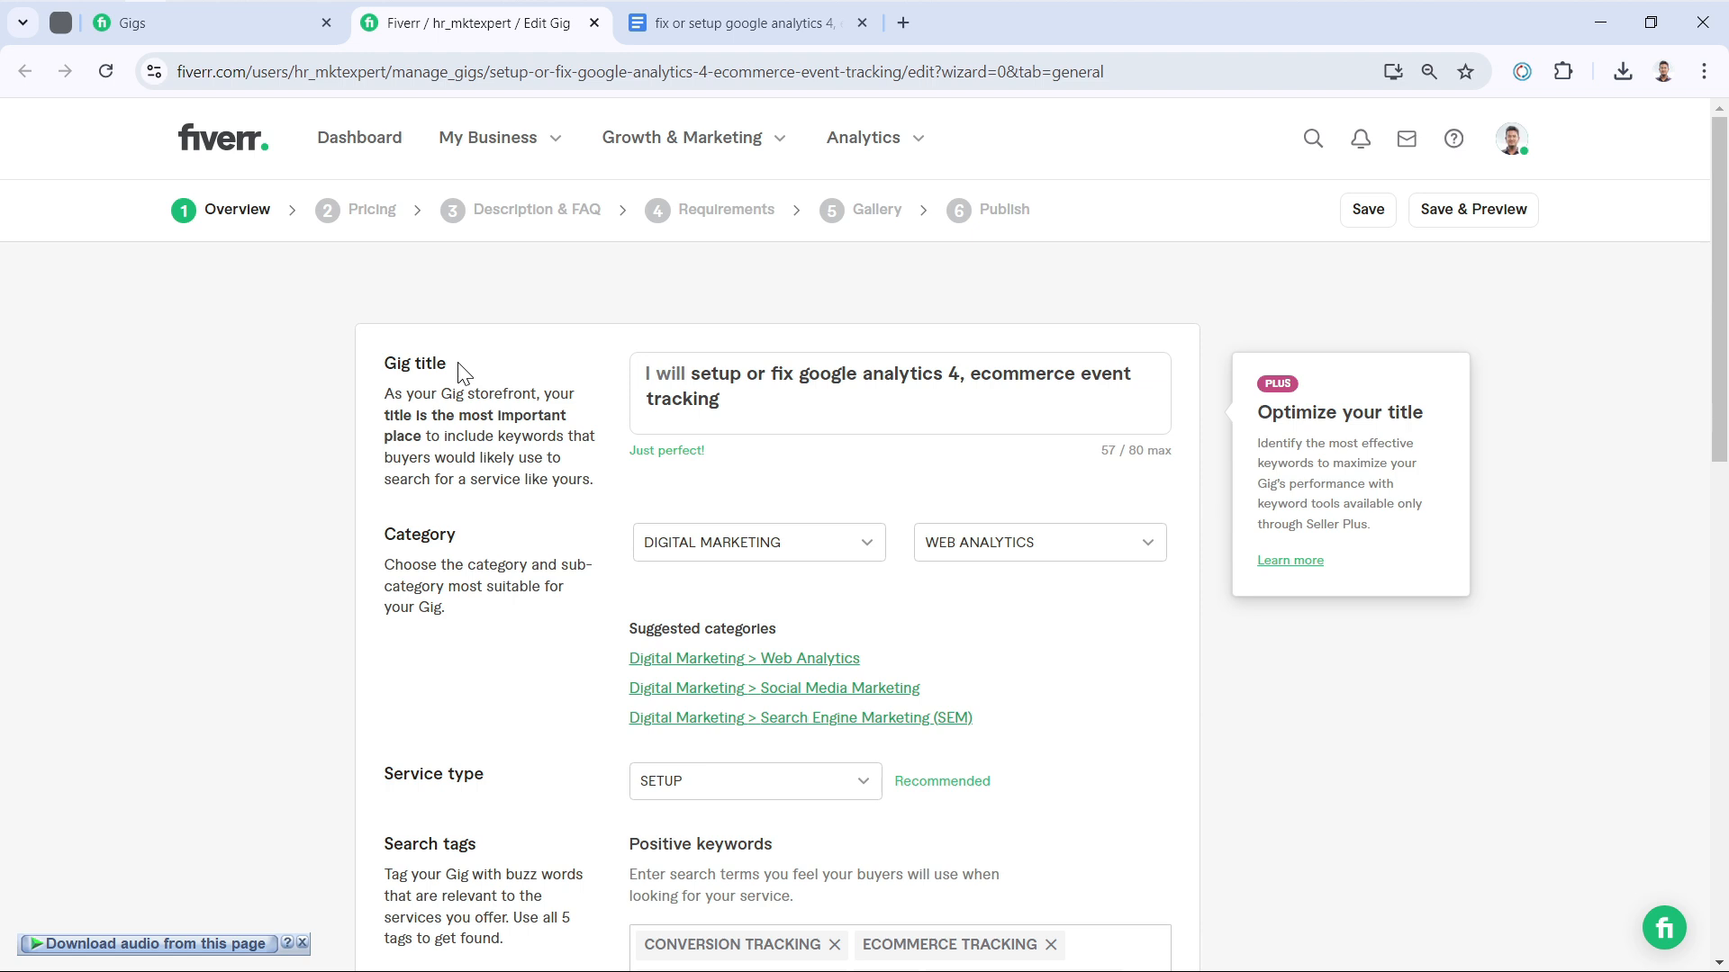
Switch to the Google Docs gig draft and highlight its title text and the empty category entry
{"action": "left_click", "coordinate": [669, 31]}
{"action": "scroll", "coordinate": [569, 522], "scroll_direction": "up", "scroll_amount": 20}
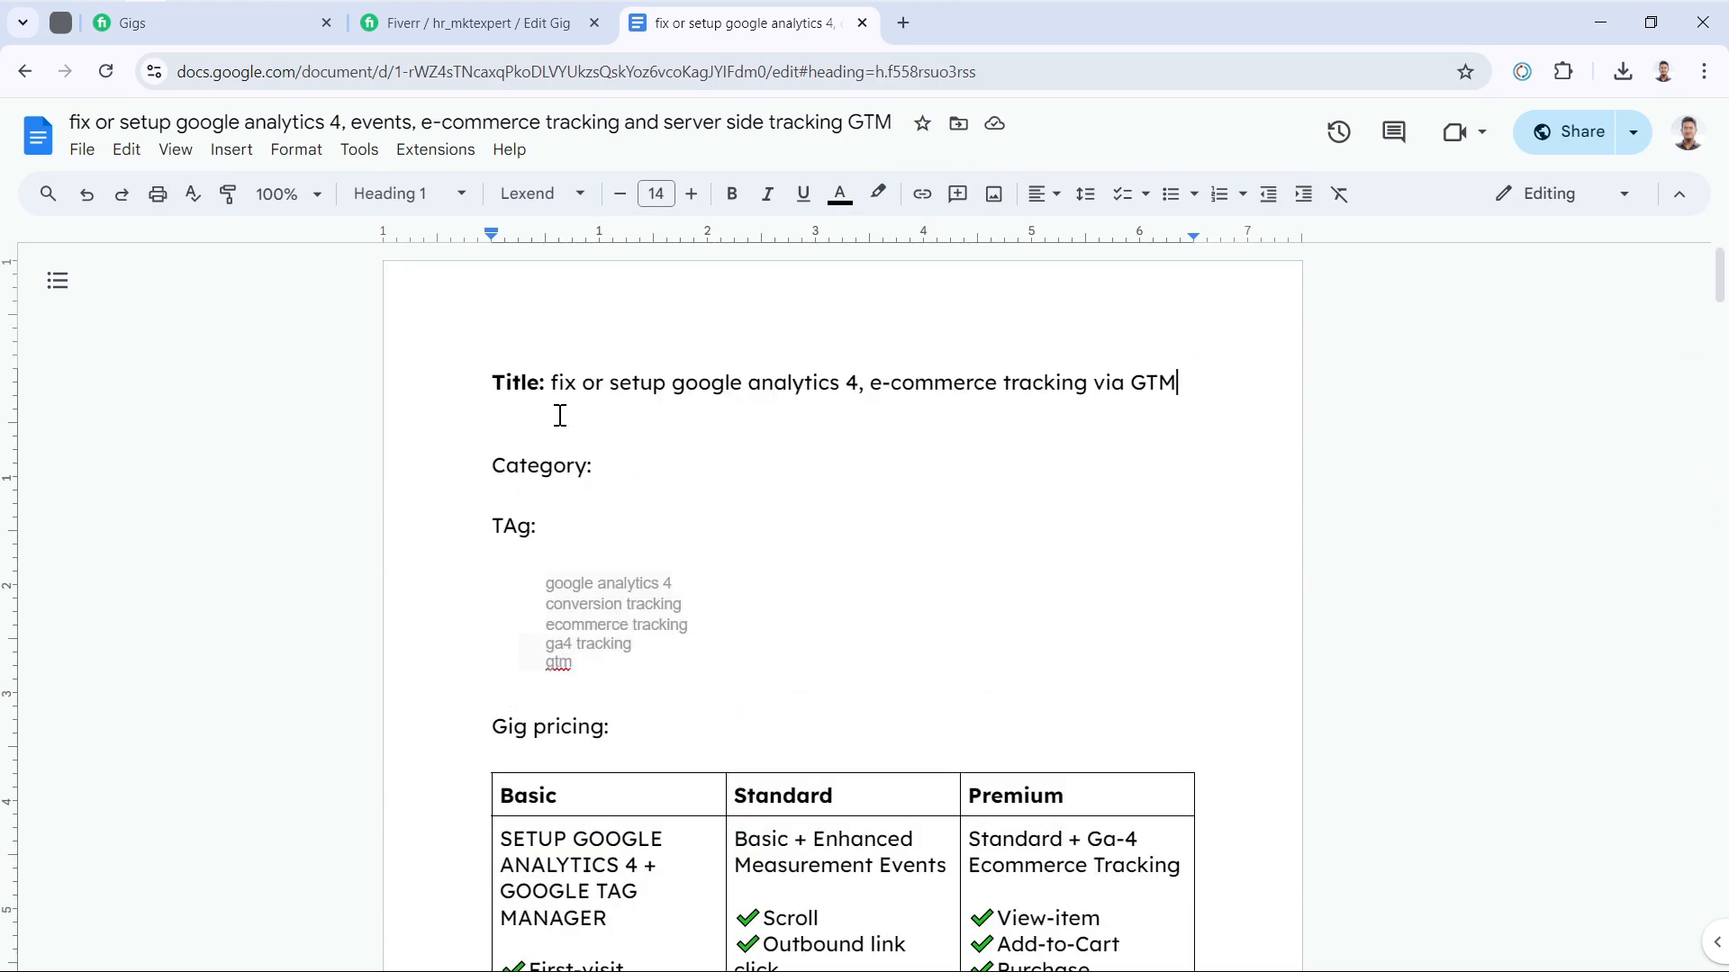
{"action": "left_click_drag", "start_coordinate": [553, 380], "coordinate": [1130, 382]}
{"action": "left_click", "coordinate": [599, 467]}
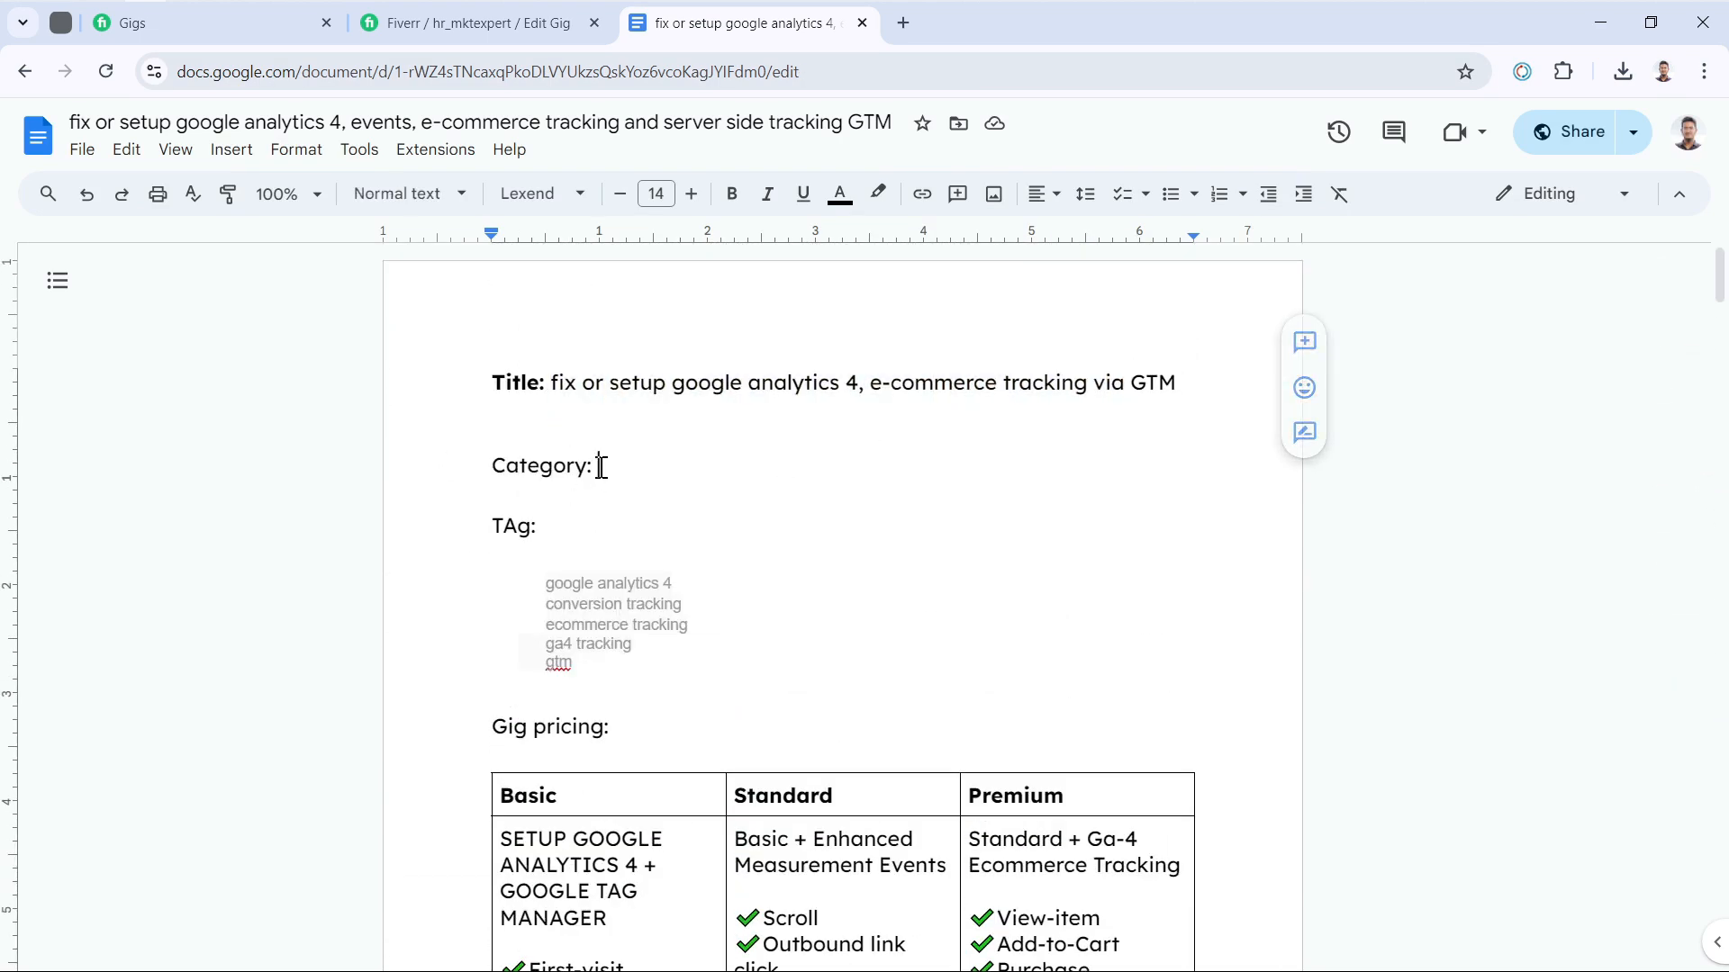
{"action": "left_click_drag", "start_coordinate": [607, 466], "coordinate": [665, 465]}
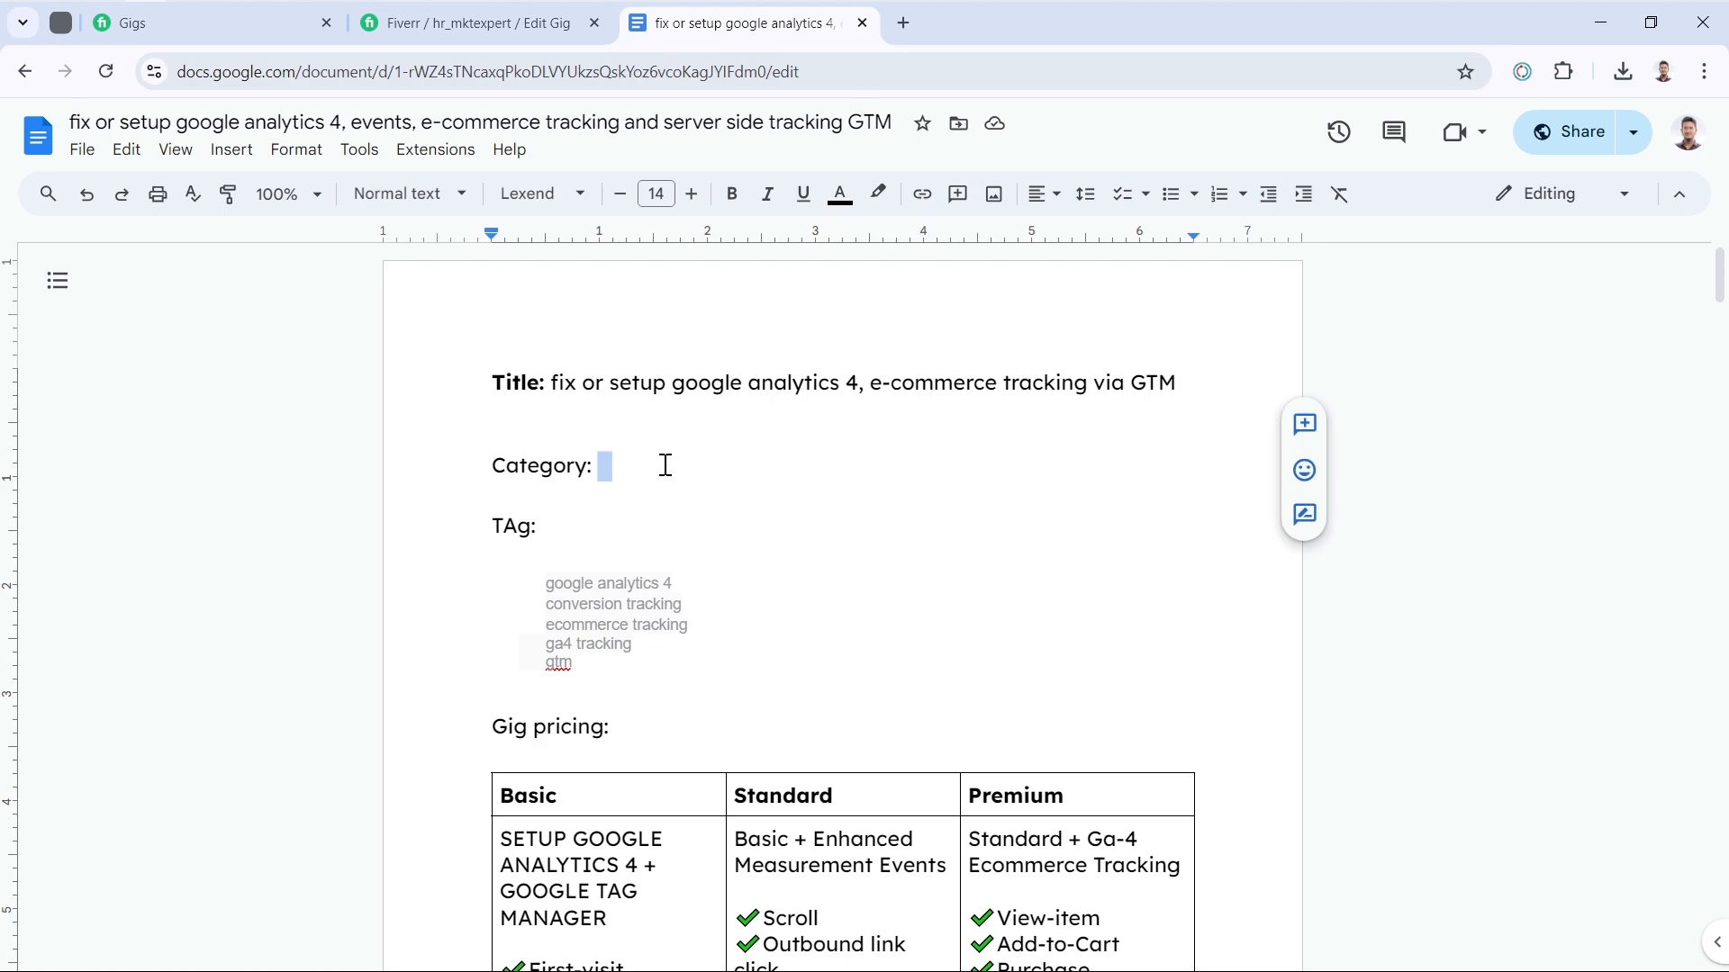
Highlight the draft's tag list and Gig pricing table, and examine the Basic, Standard and Premium packages
{"action": "left_click_drag", "start_coordinate": [555, 582], "coordinate": [741, 613]}
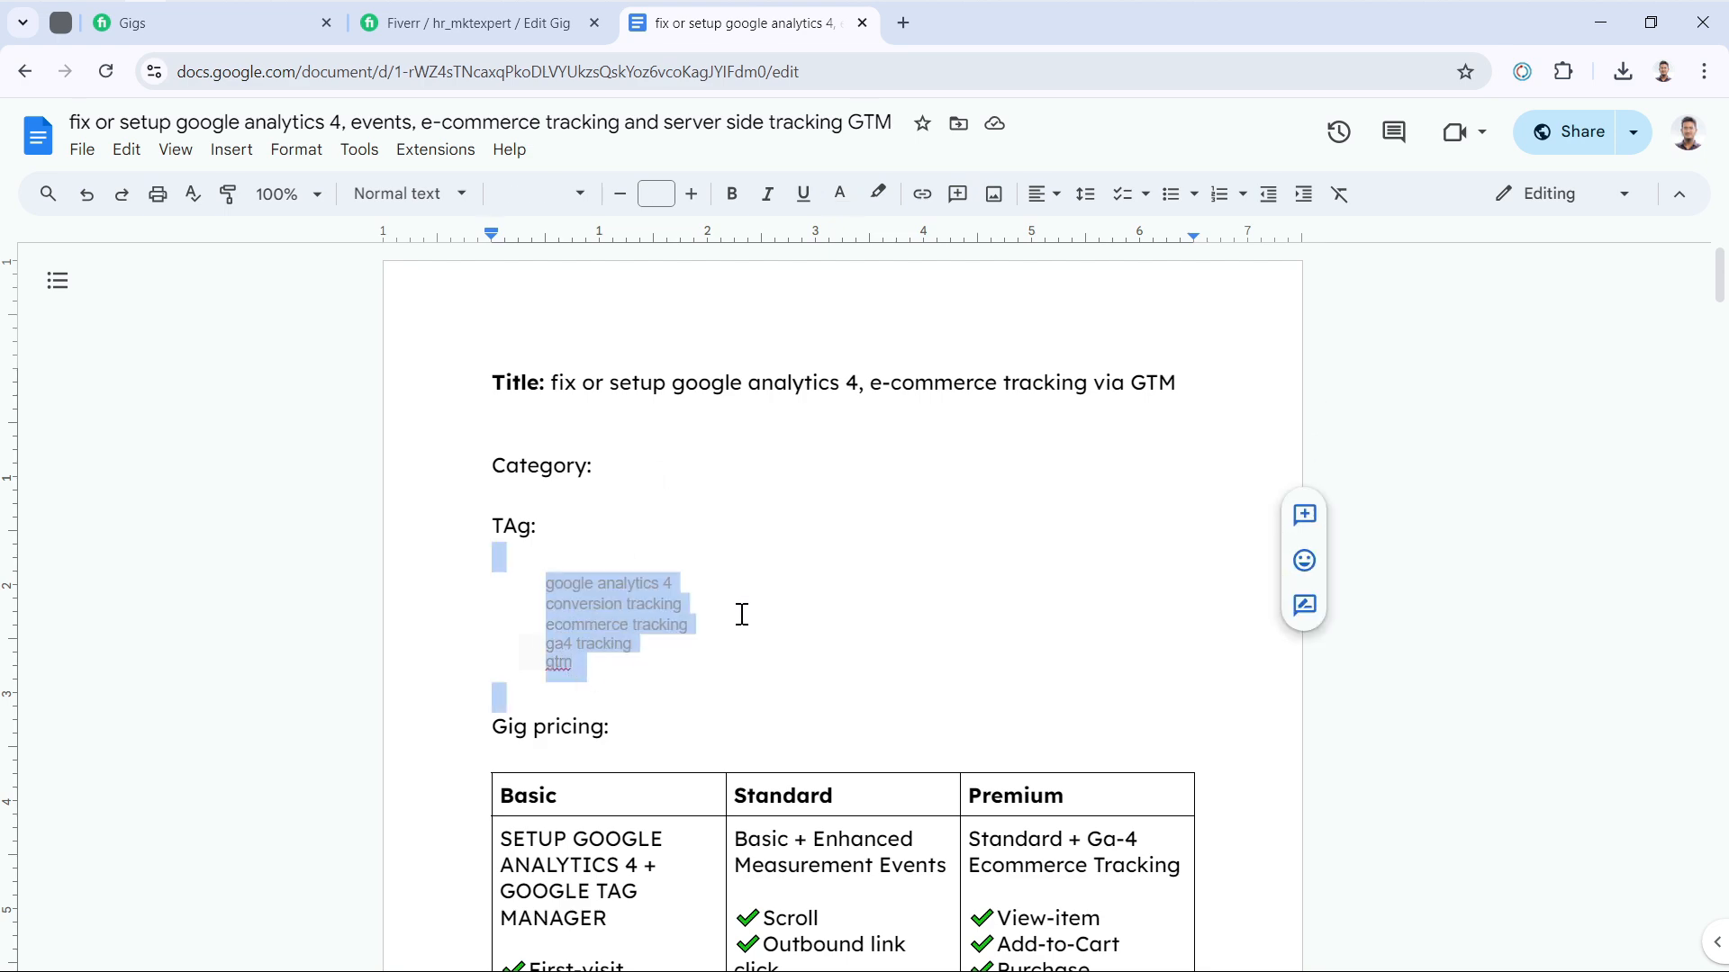
{"action": "scroll", "coordinate": [538, 577], "scroll_direction": "down", "scroll_amount": 2}
{"action": "left_click_drag", "start_coordinate": [495, 543], "coordinate": [822, 799]}
{"action": "scroll", "coordinate": [822, 798], "scroll_direction": "down", "scroll_amount": 9}
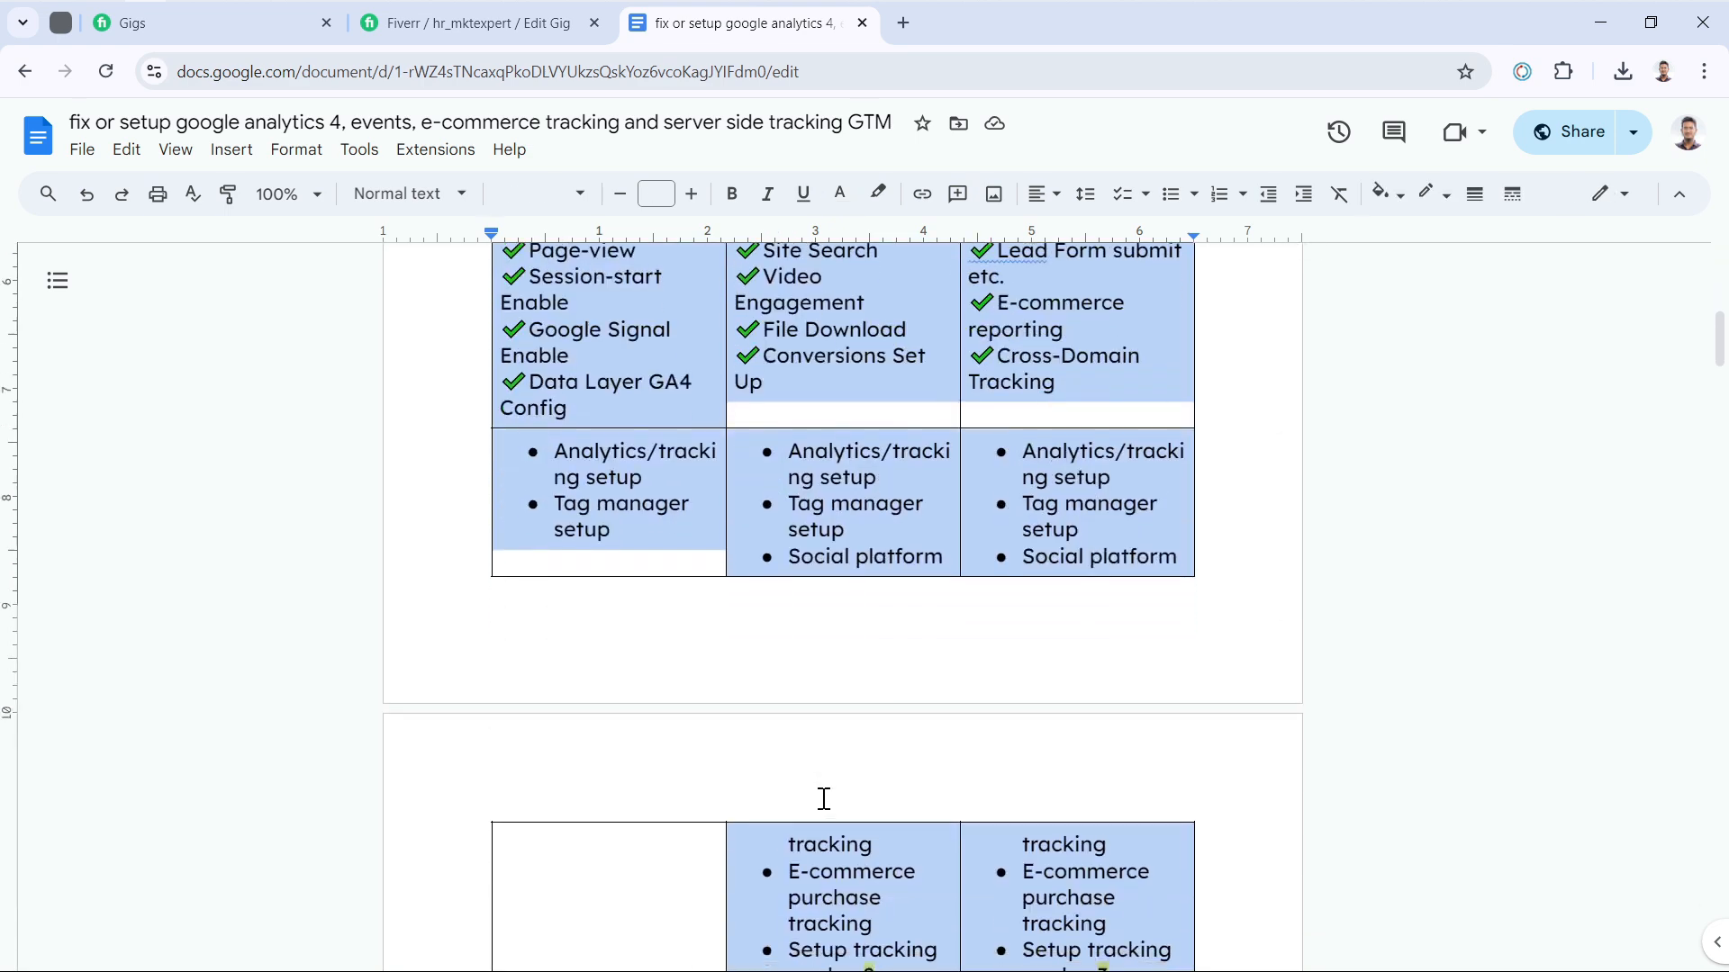
Examine the end of the draft's pricing table and both versions of the gig description
{"action": "scroll", "coordinate": [780, 662], "scroll_direction": "down", "scroll_amount": 6}
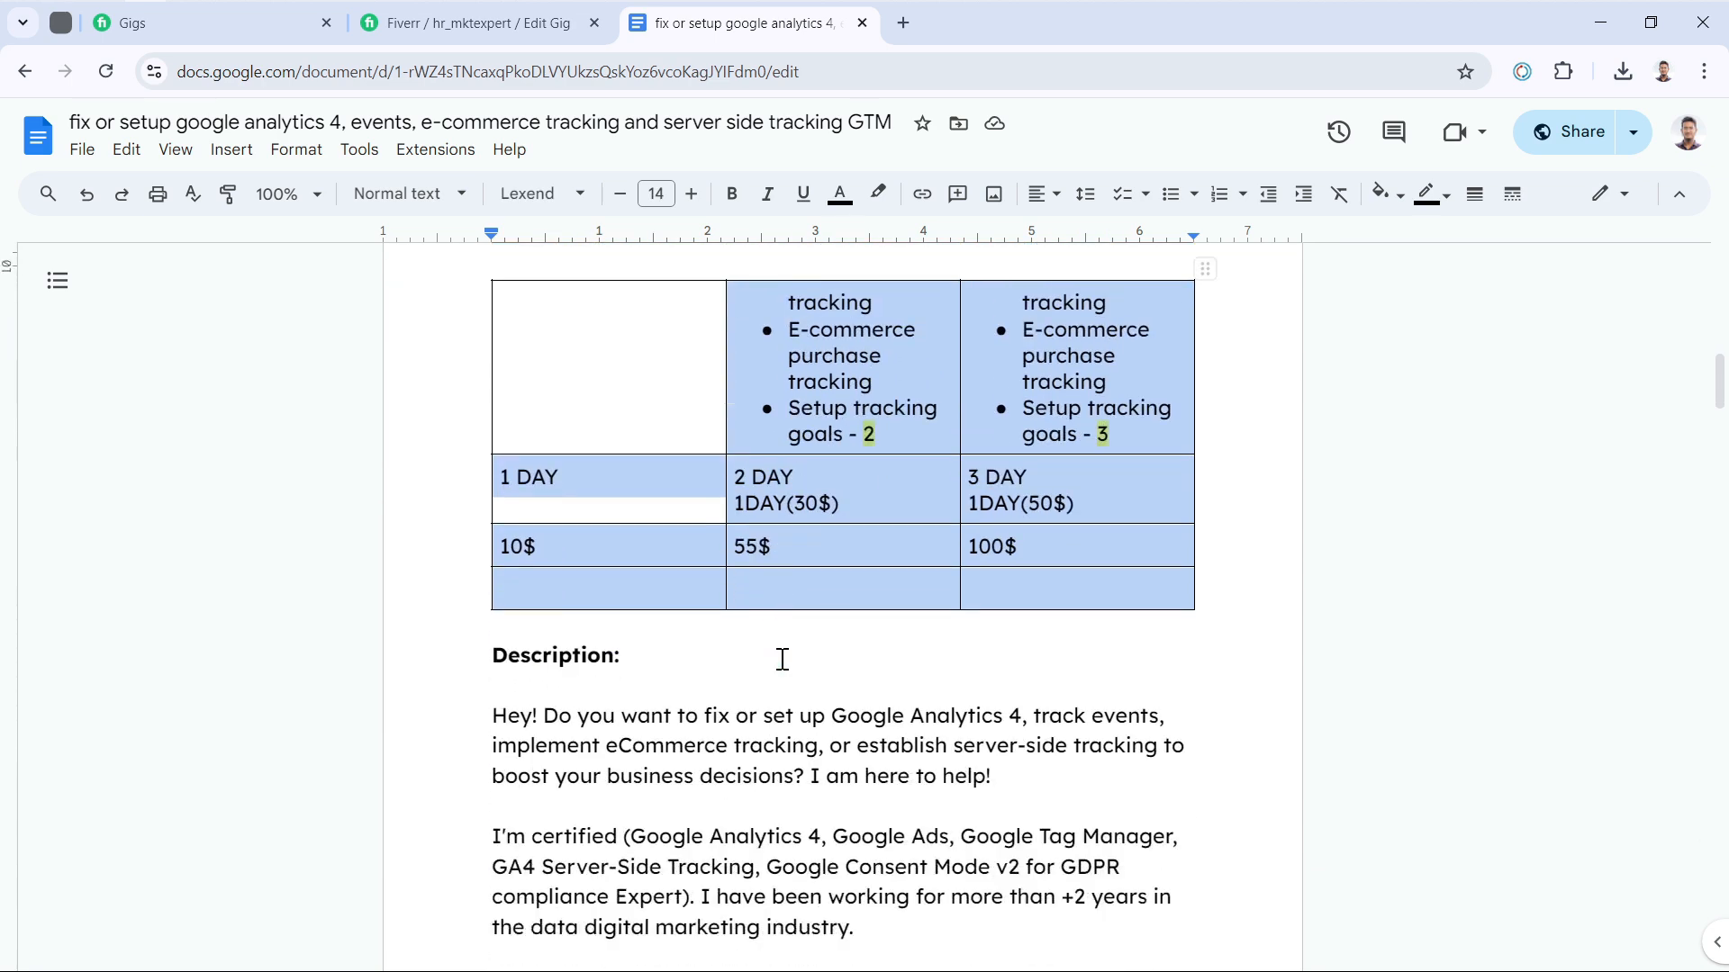
{"action": "left_click_drag", "start_coordinate": [492, 458], "coordinate": [841, 965]}
{"action": "scroll", "coordinate": [807, 846], "scroll_direction": "down", "scroll_amount": 16}
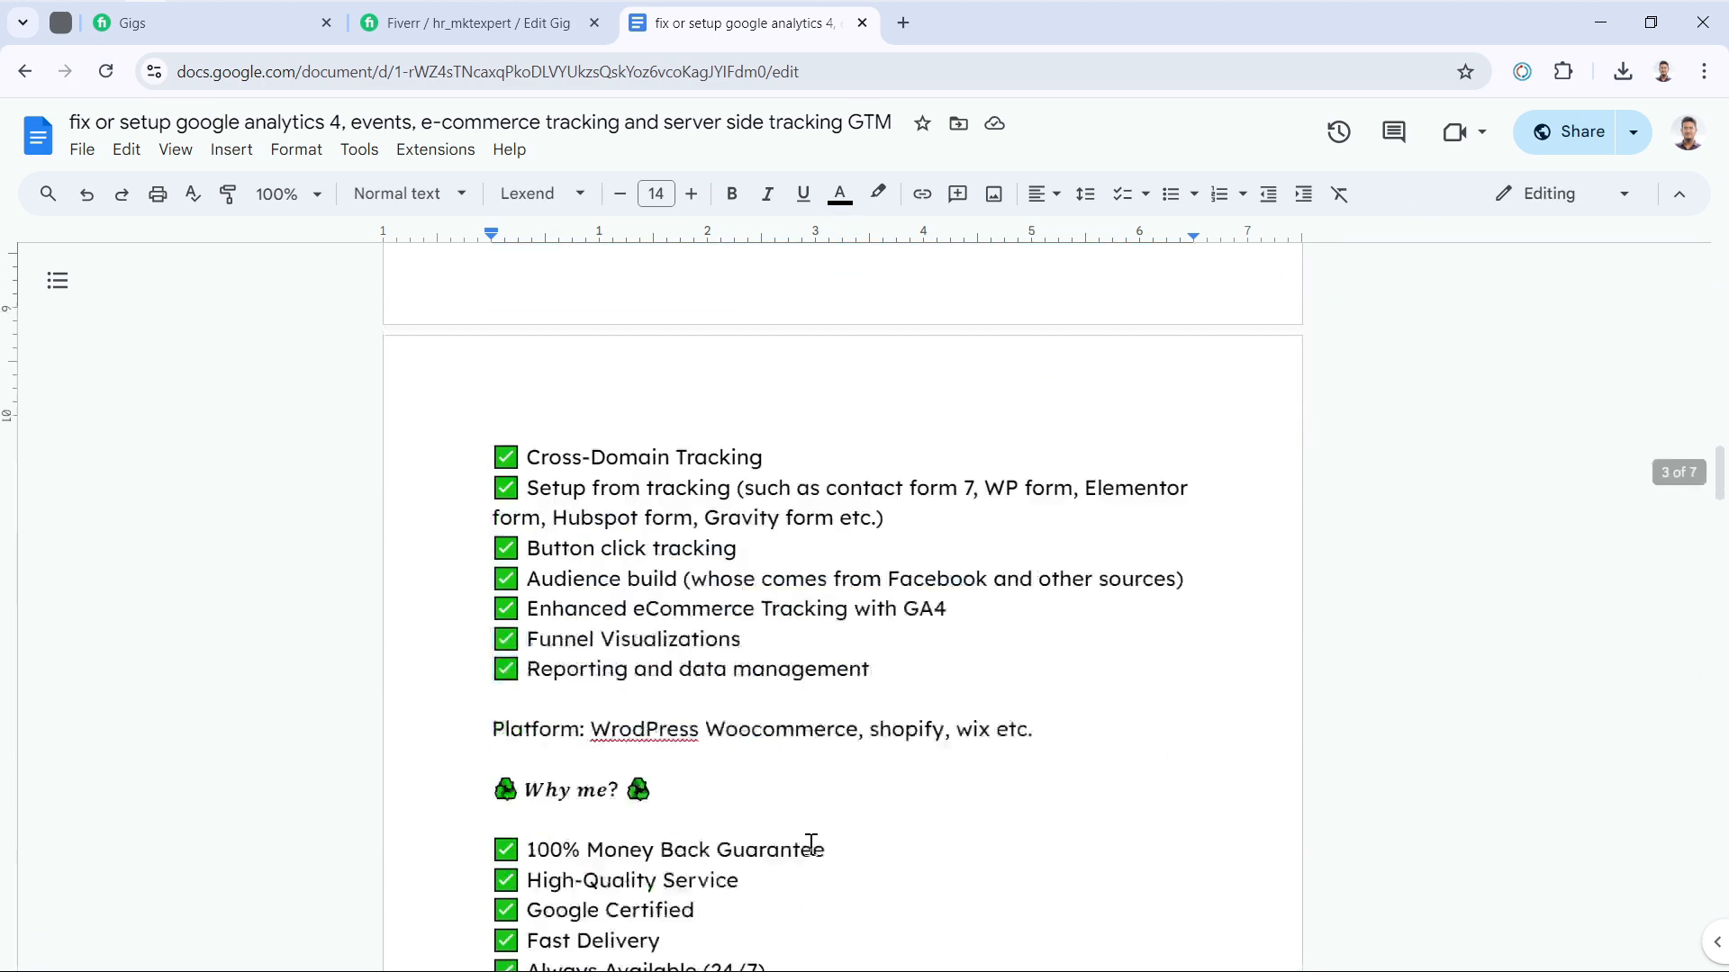
{"action": "scroll", "coordinate": [804, 815], "scroll_direction": "down", "scroll_amount": 4}
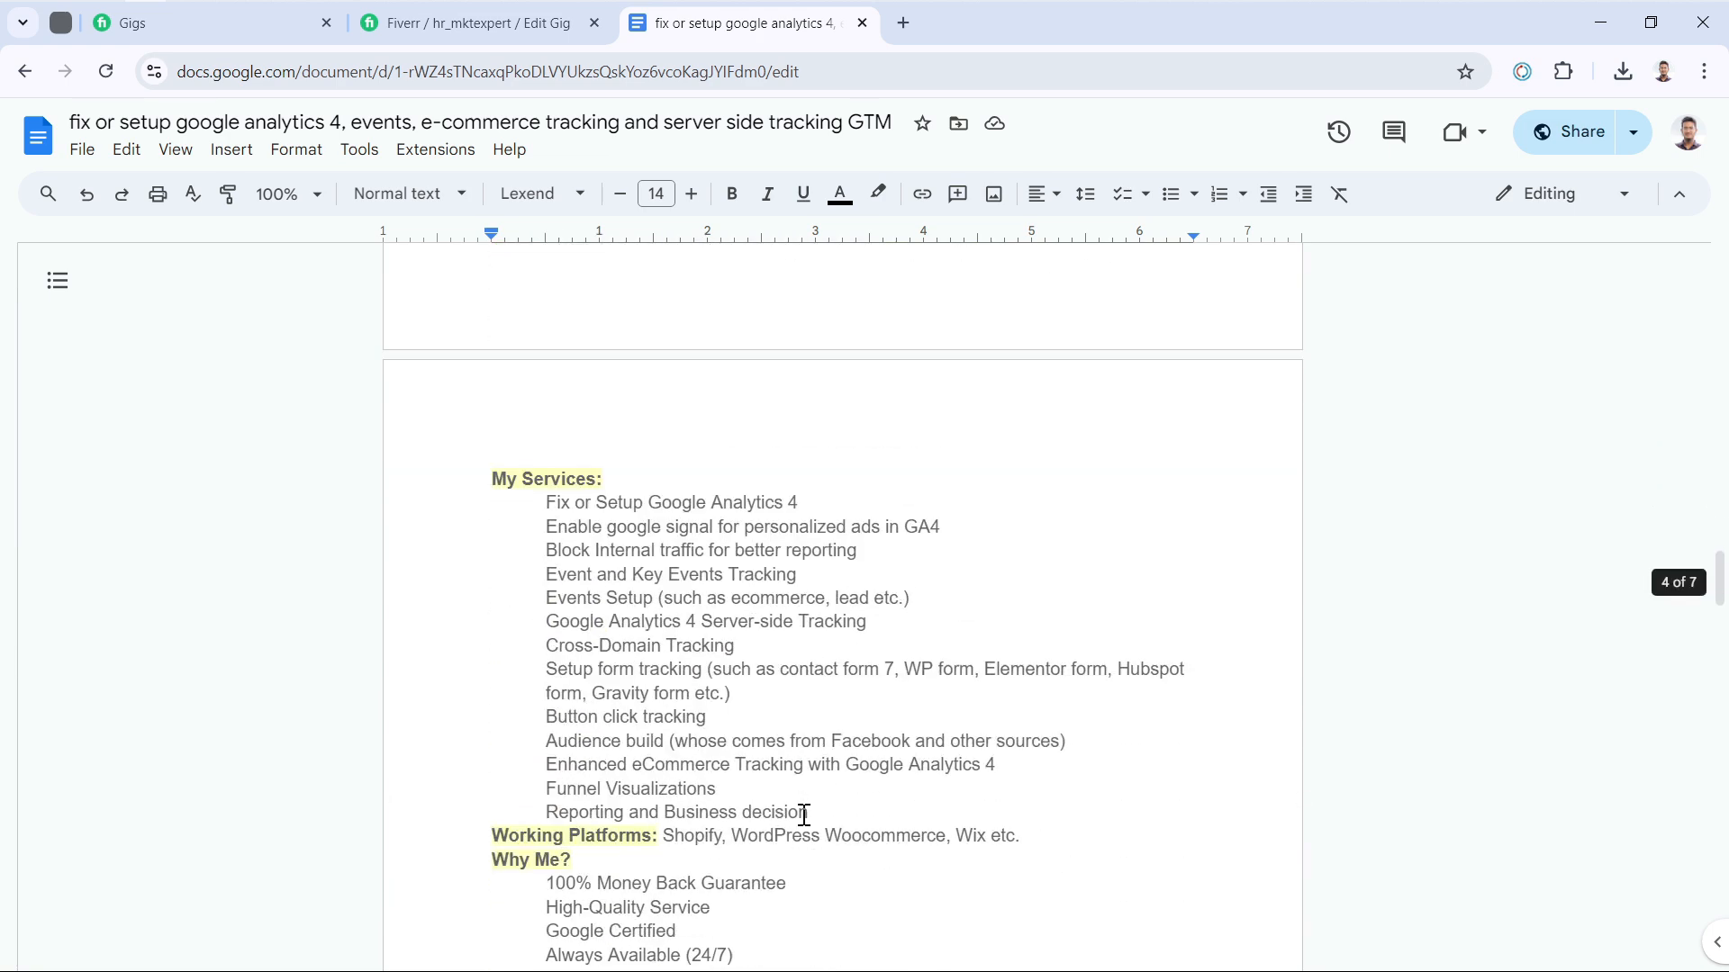
{"action": "scroll", "coordinate": [804, 814], "scroll_direction": "up", "scroll_amount": 2}
{"action": "scroll", "coordinate": [801, 813], "scroll_direction": "up", "scroll_amount": 4}
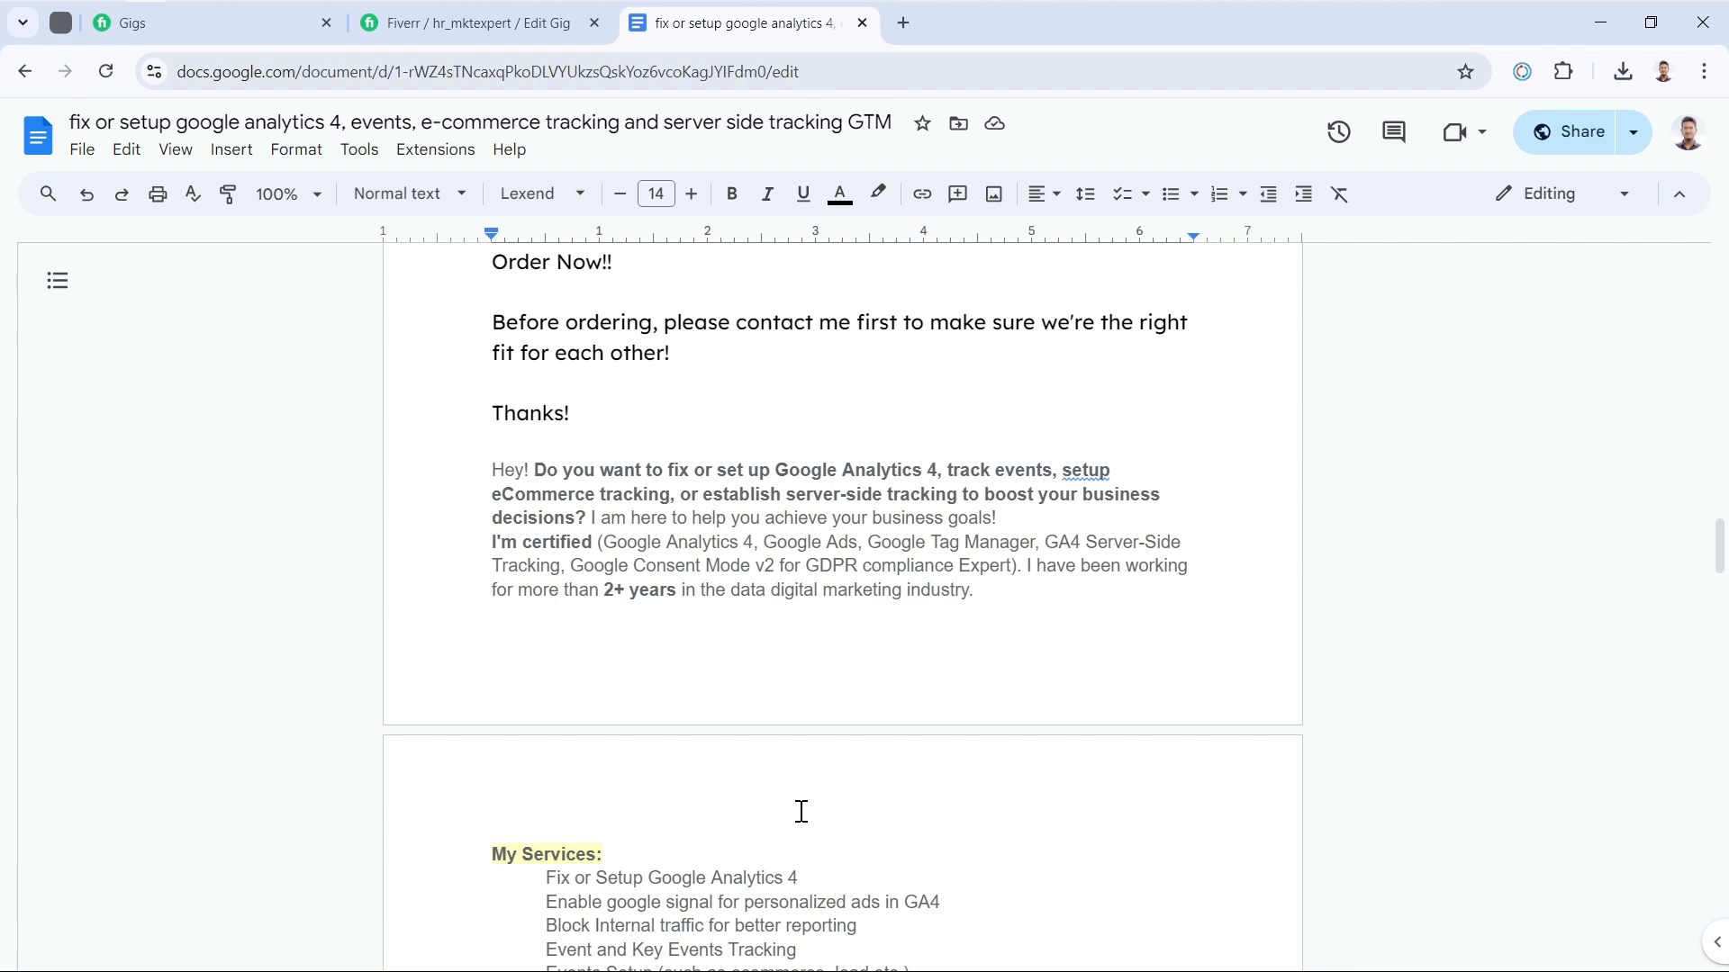
{"action": "scroll", "coordinate": [770, 791], "scroll_direction": "down", "scroll_amount": 2}
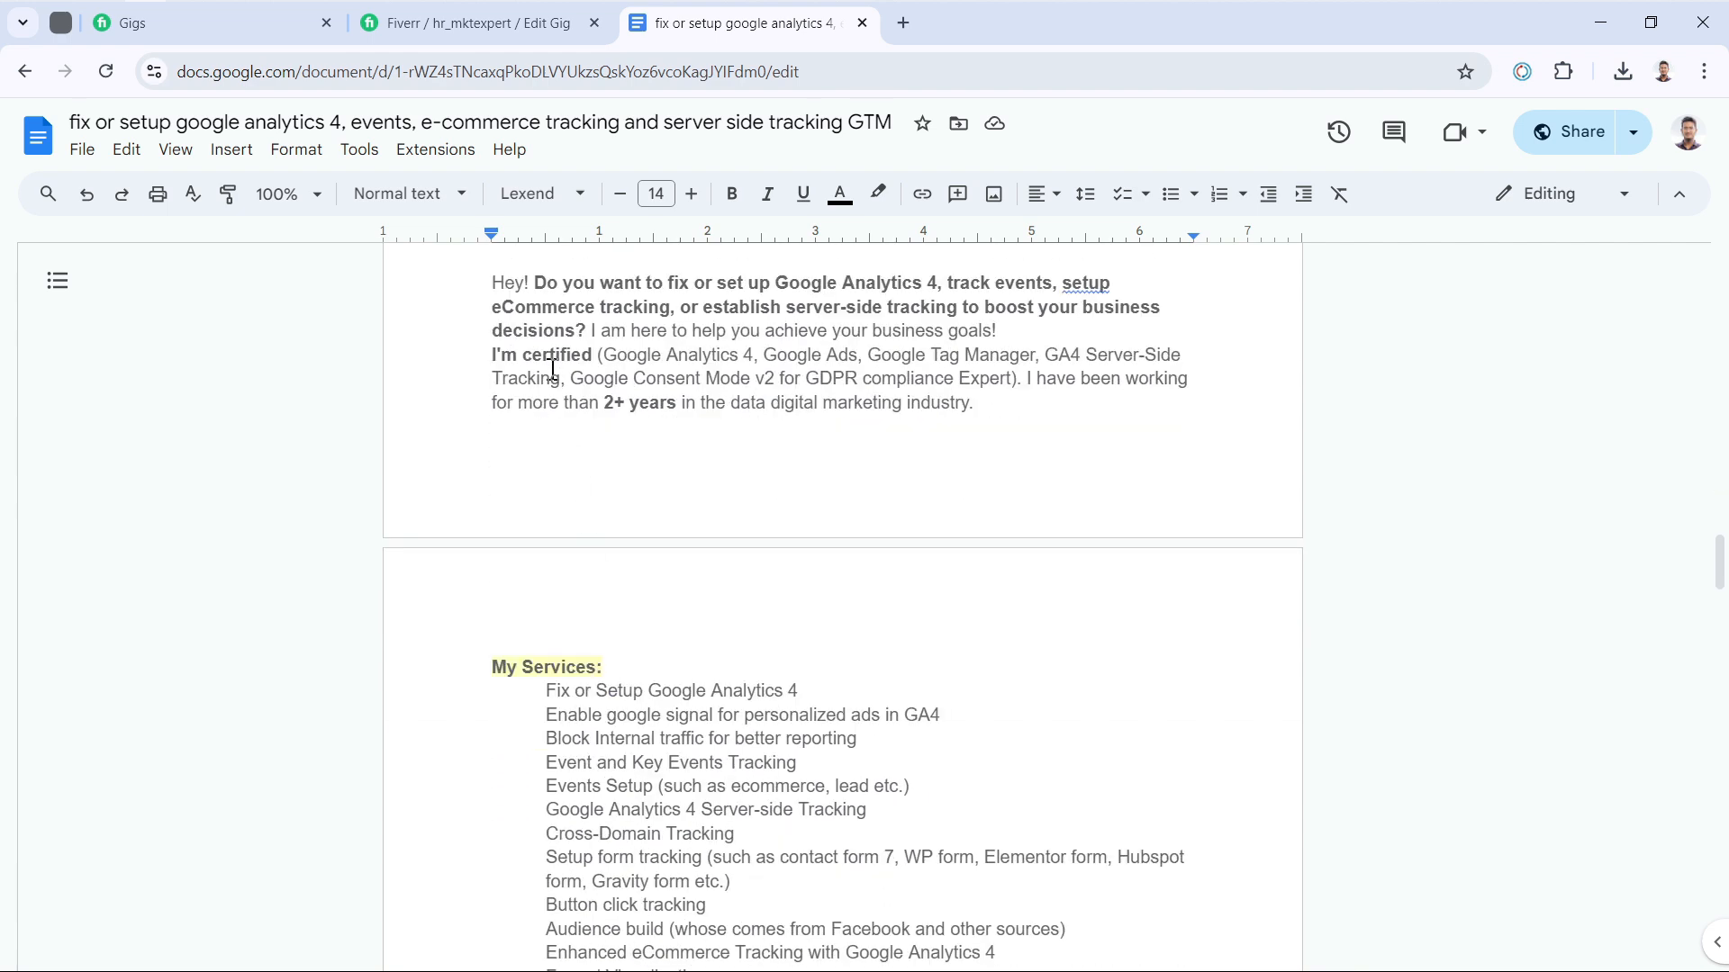
{"action": "scroll", "coordinate": [571, 471], "scroll_direction": "up", "scroll_amount": 2}
{"action": "scroll", "coordinate": [579, 490], "scroll_direction": "down", "scroll_amount": 2}
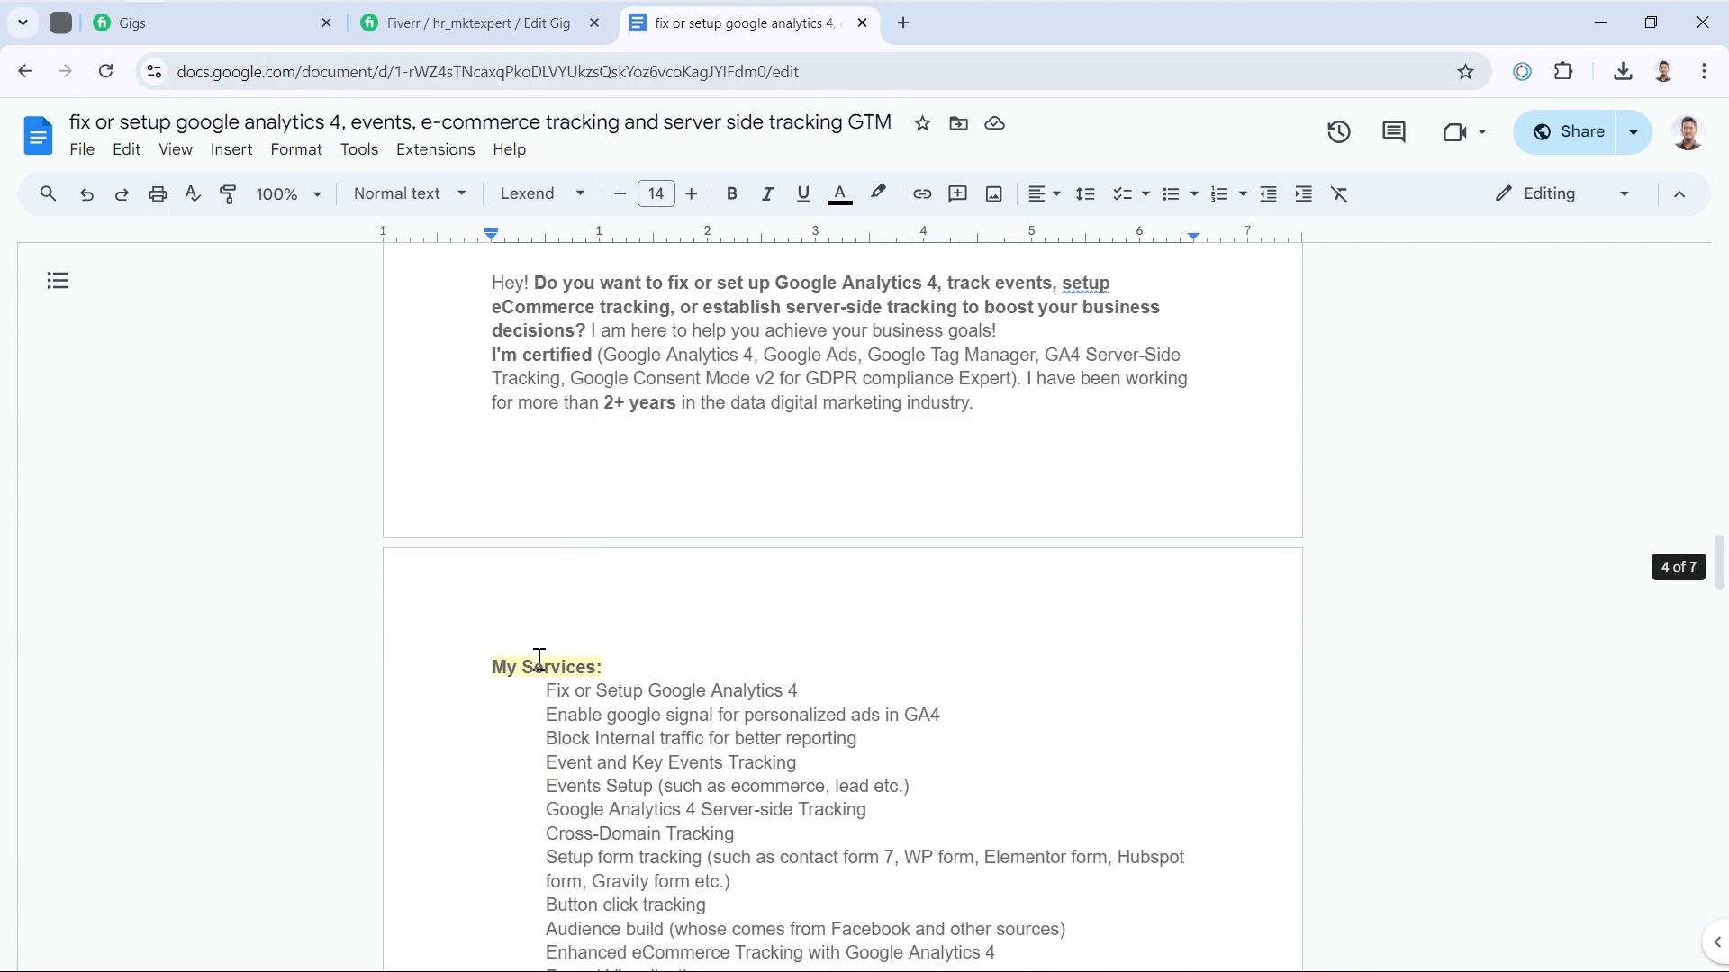
Highlight the shorter description's introduction, My Services list, Working Platforms line and Why Me? section in the draft
{"action": "left_click_drag", "start_coordinate": [494, 280], "coordinate": [992, 402]}
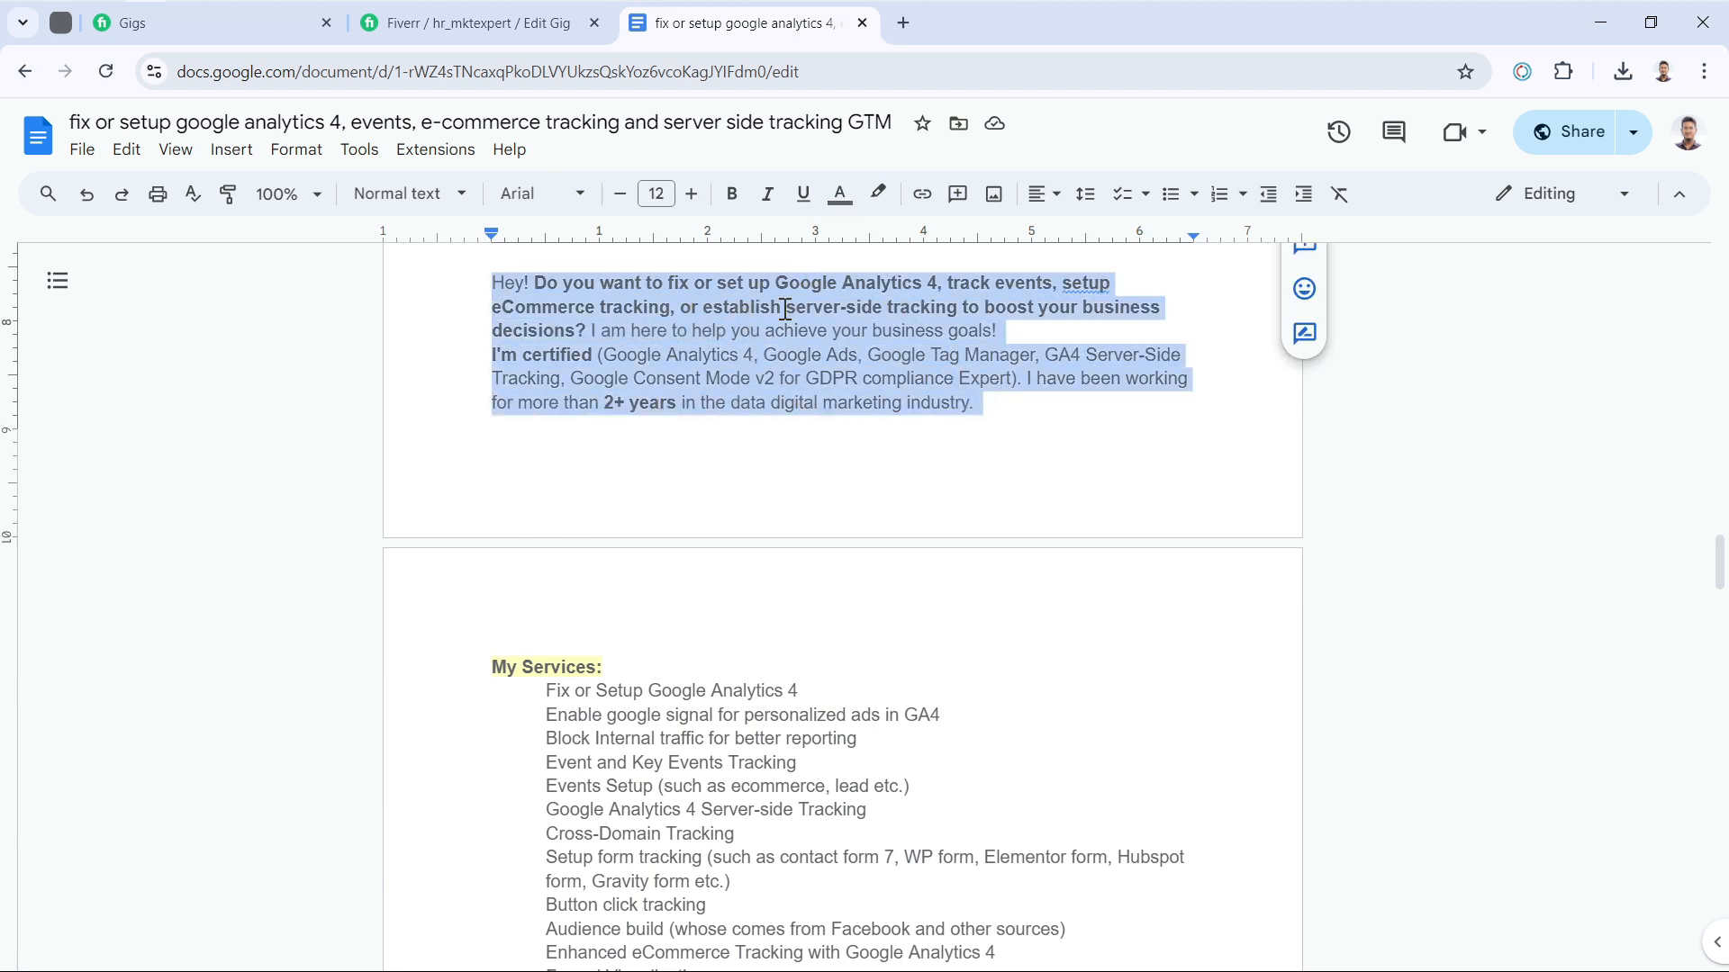
{"action": "scroll", "coordinate": [612, 610], "scroll_direction": "down", "scroll_amount": 2}
{"action": "left_click_drag", "start_coordinate": [494, 479], "coordinate": [660, 813]}
{"action": "scroll", "coordinate": [679, 726], "scroll_direction": "down", "scroll_amount": 2}
{"action": "left_click_drag", "start_coordinate": [587, 647], "coordinate": [1024, 654]}
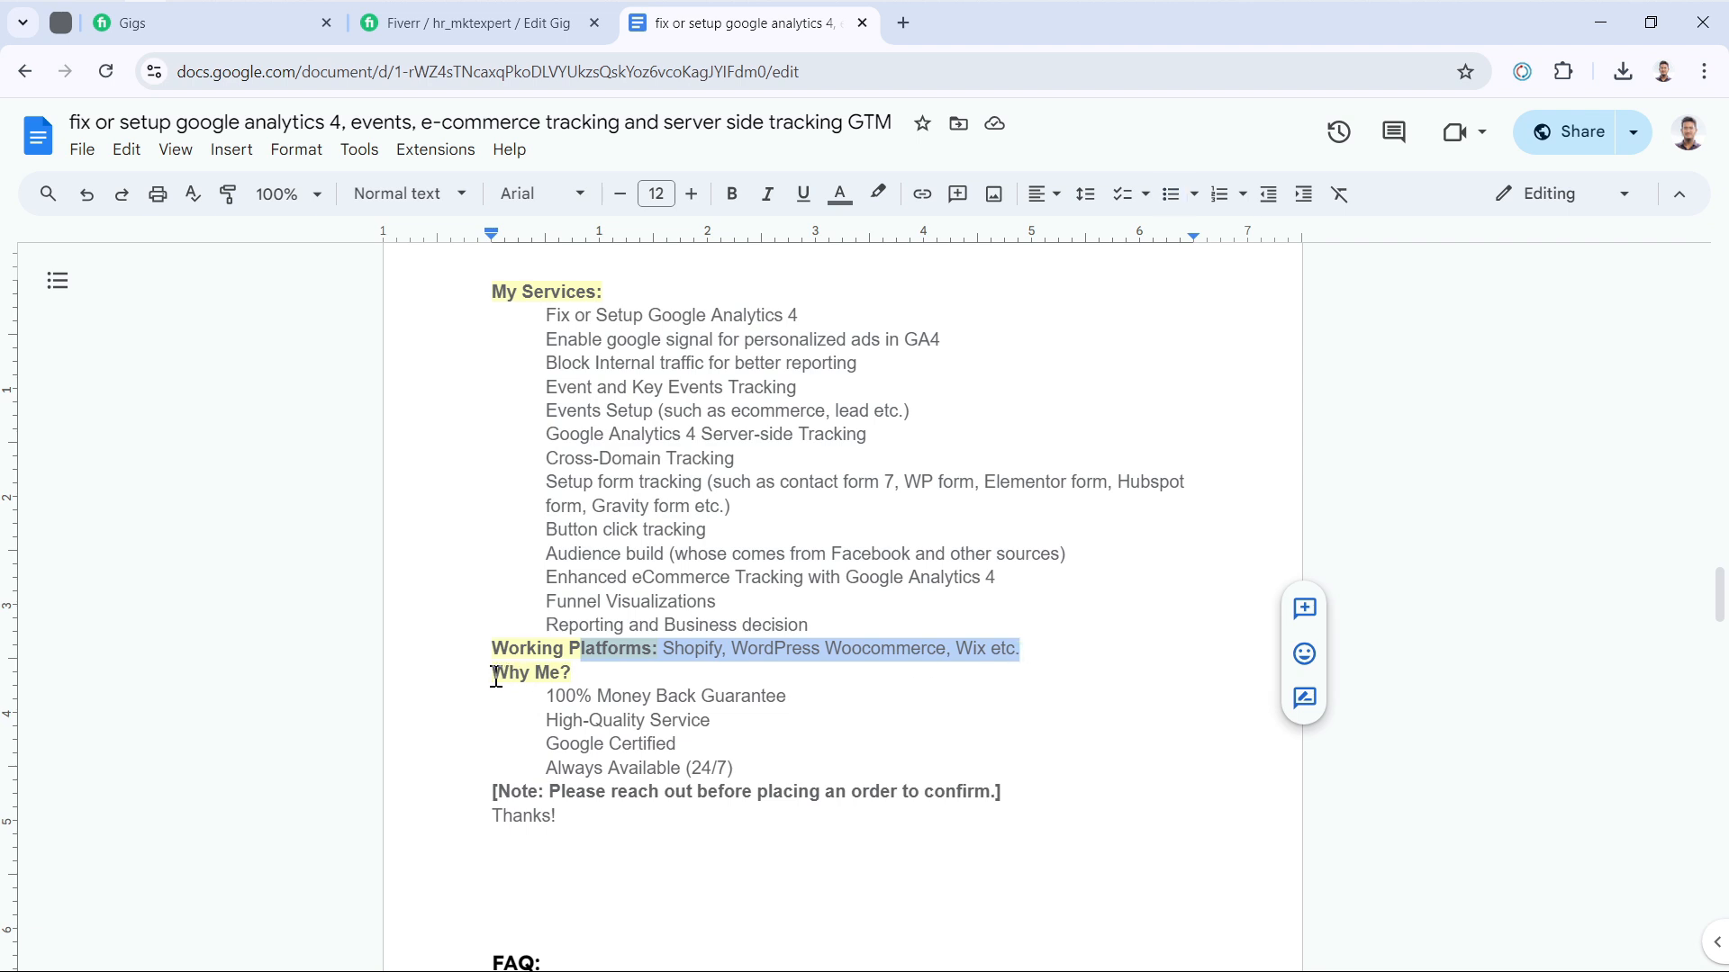
{"action": "left_click_drag", "start_coordinate": [495, 675], "coordinate": [742, 776]}
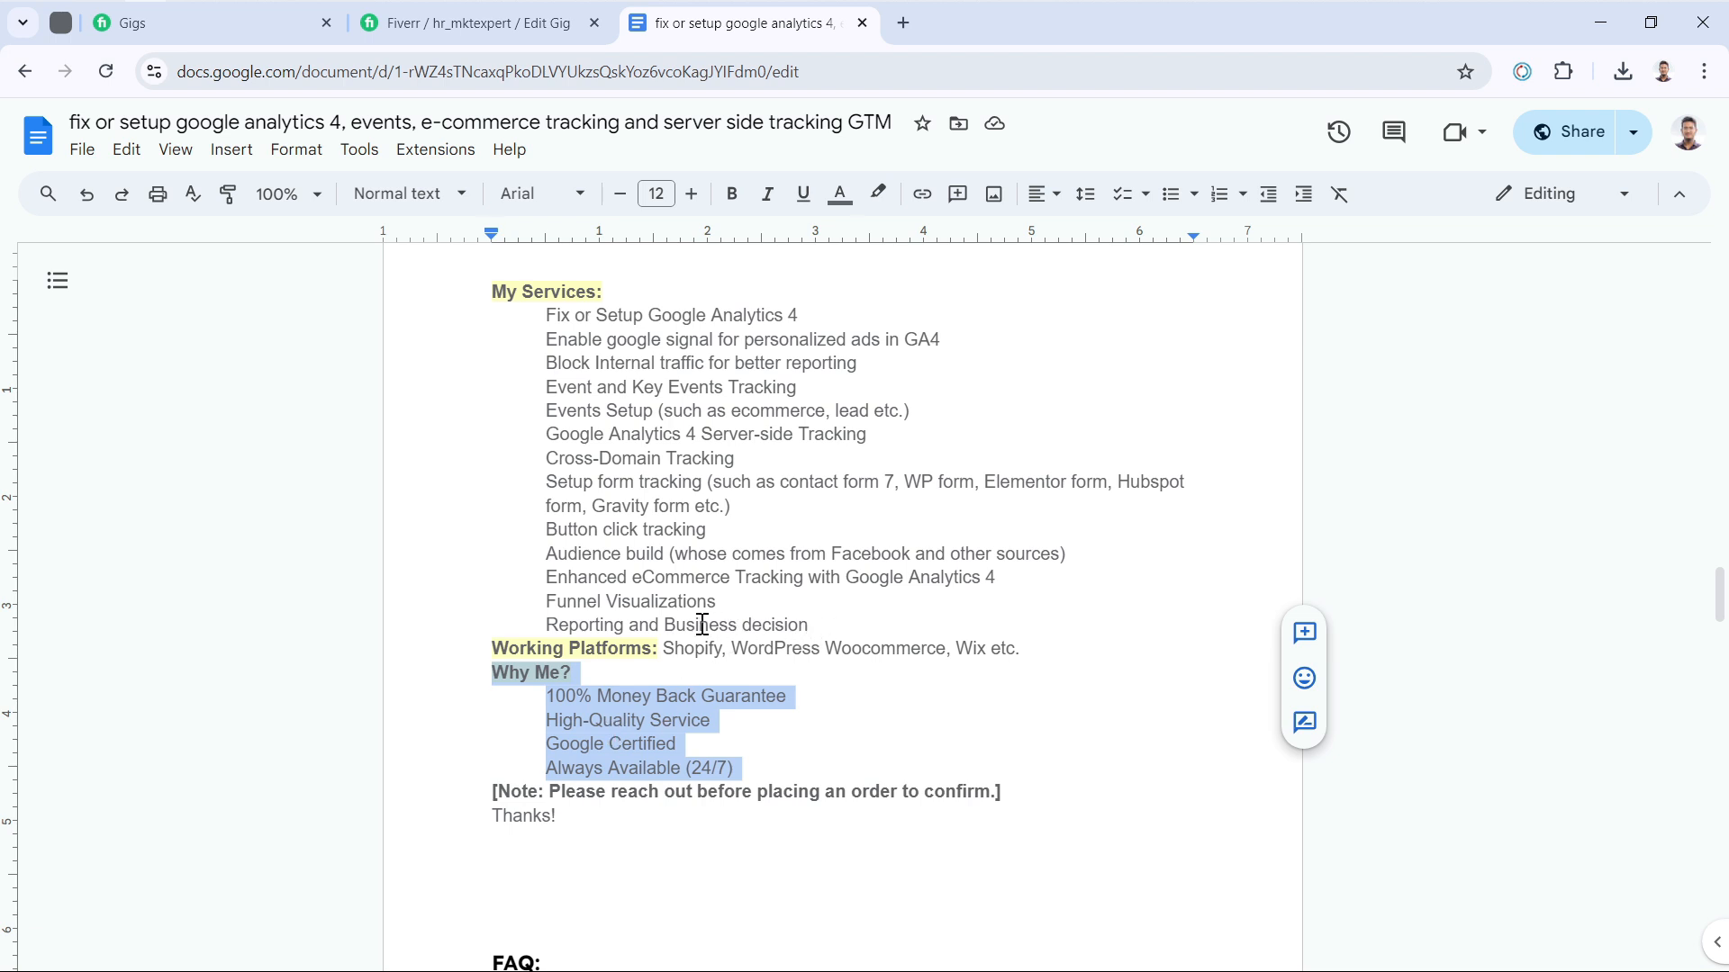
{"action": "left_click_drag", "start_coordinate": [687, 622], "coordinate": [599, 319]}
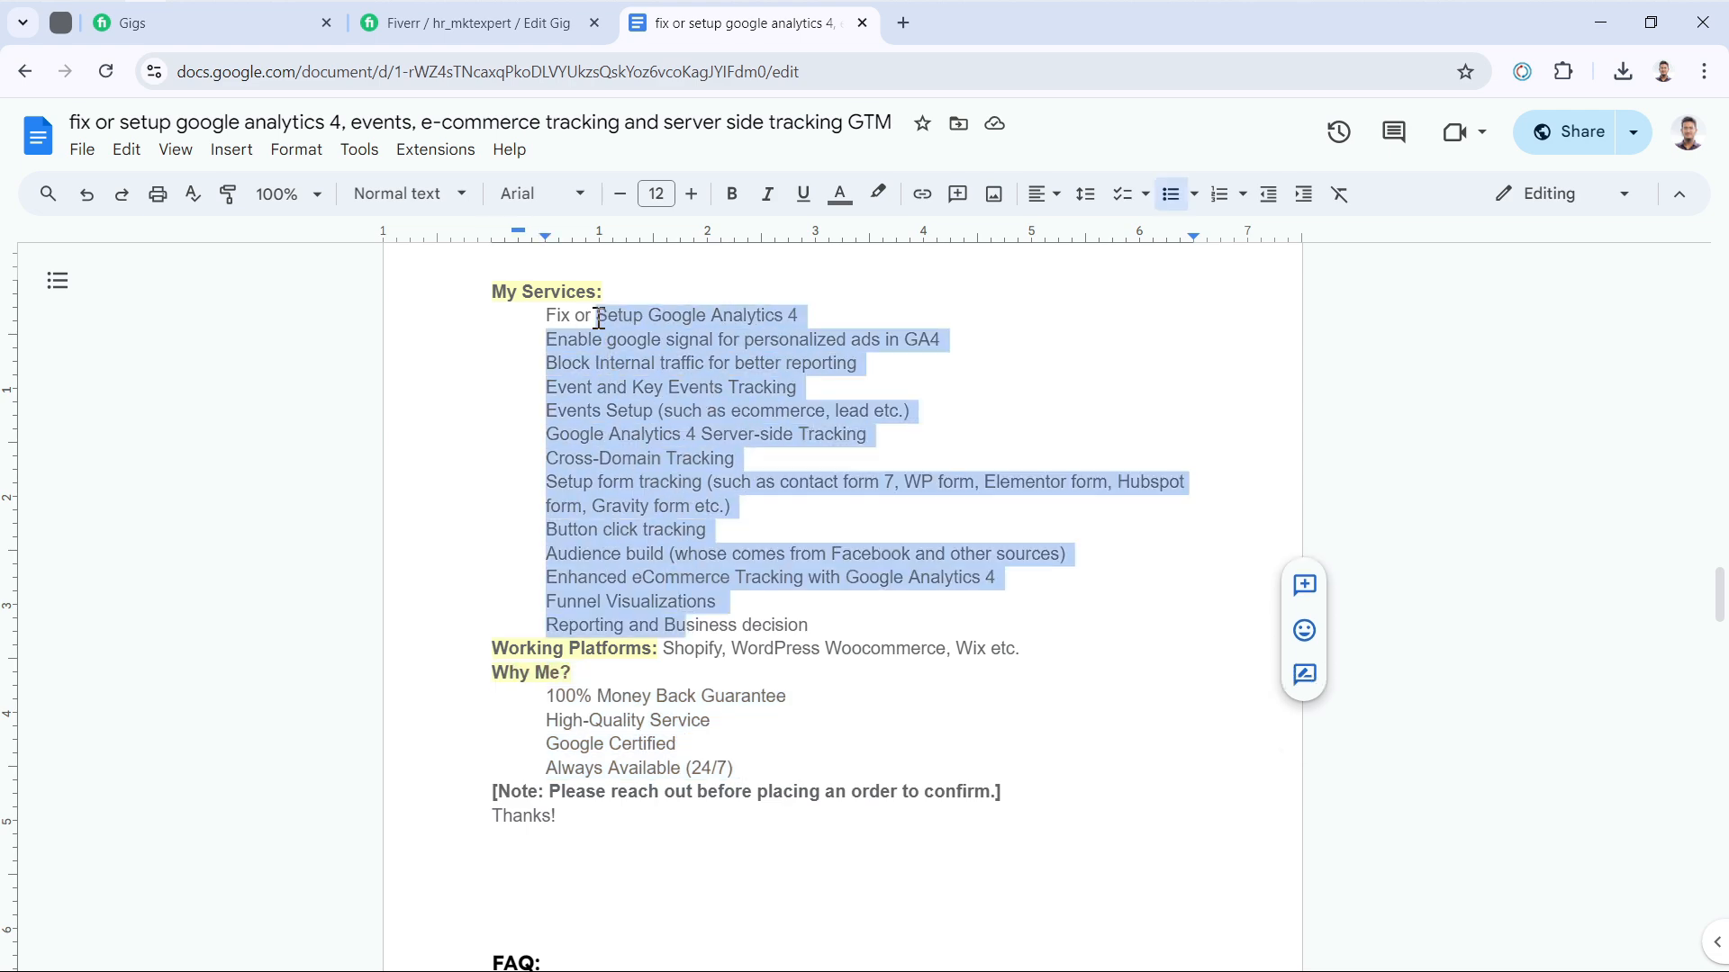
Highlight the draft's FAQ heading and look through the FAQ entries down to the Requirements section
{"action": "scroll", "coordinate": [678, 623], "scroll_direction": "down", "scroll_amount": 2}
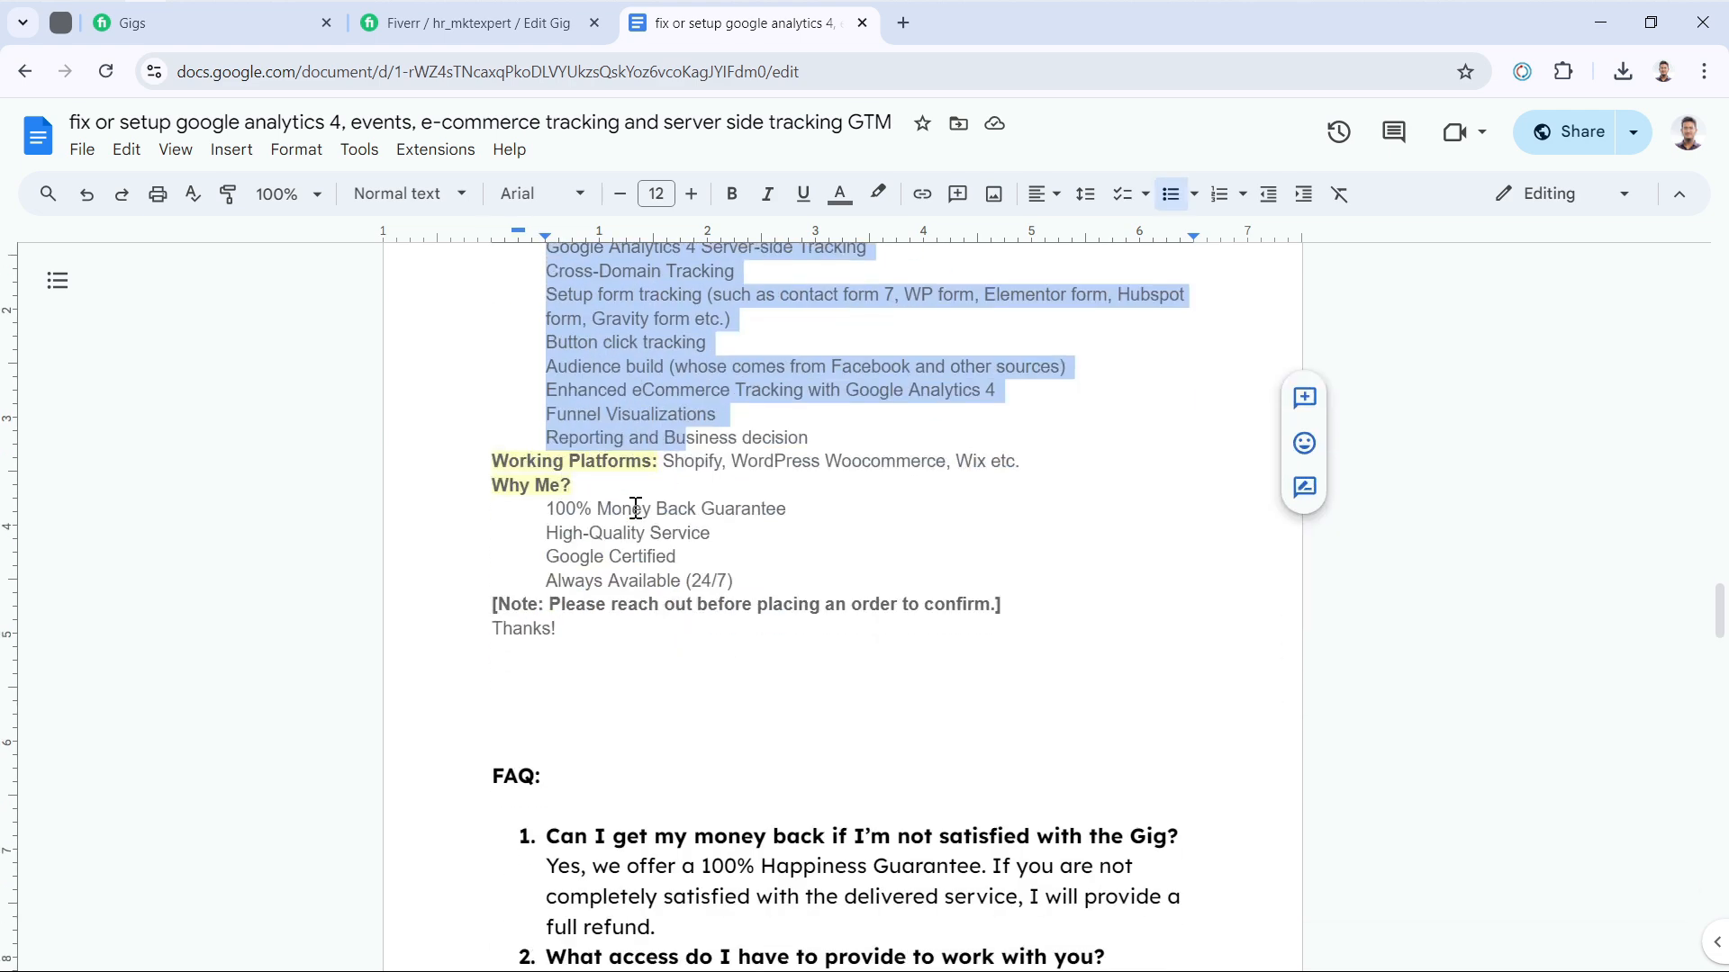
{"action": "scroll", "coordinate": [636, 509], "scroll_direction": "up", "scroll_amount": 1}
{"action": "scroll", "coordinate": [641, 506], "scroll_direction": "down", "scroll_amount": 3}
{"action": "left_click_drag", "start_coordinate": [493, 590], "coordinate": [555, 589]}
{"action": "scroll", "coordinate": [573, 611], "scroll_direction": "down", "scroll_amount": 2}
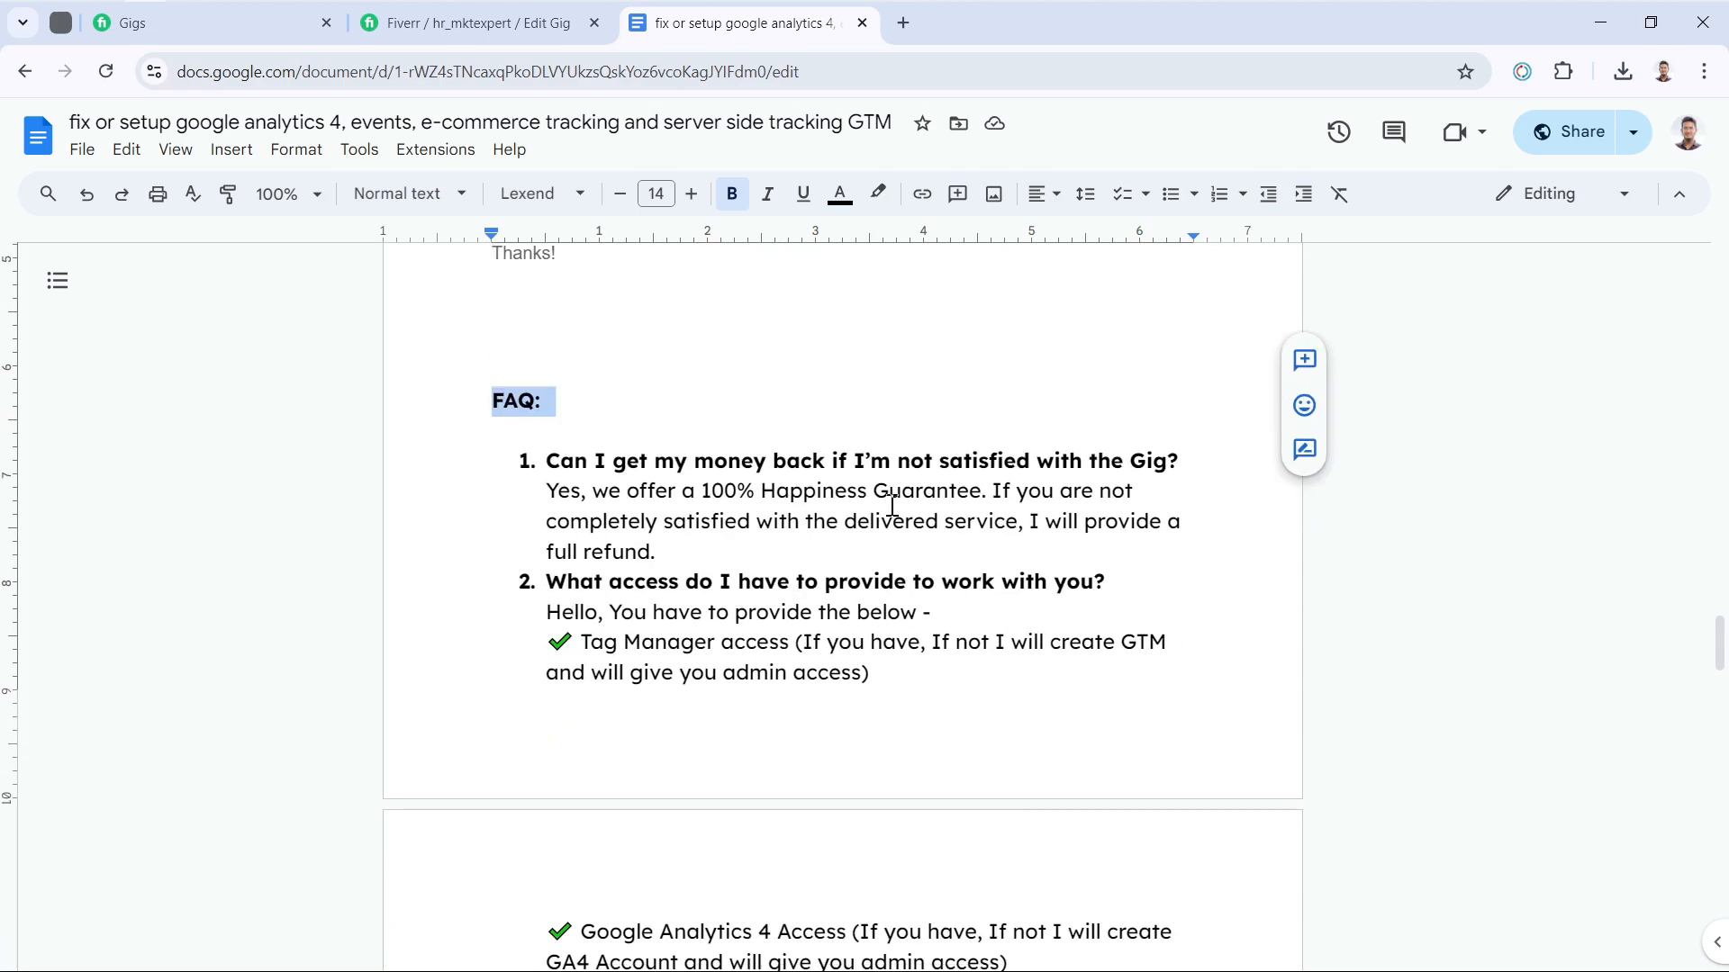
{"action": "scroll", "coordinate": [722, 567], "scroll_direction": "down", "scroll_amount": 11}
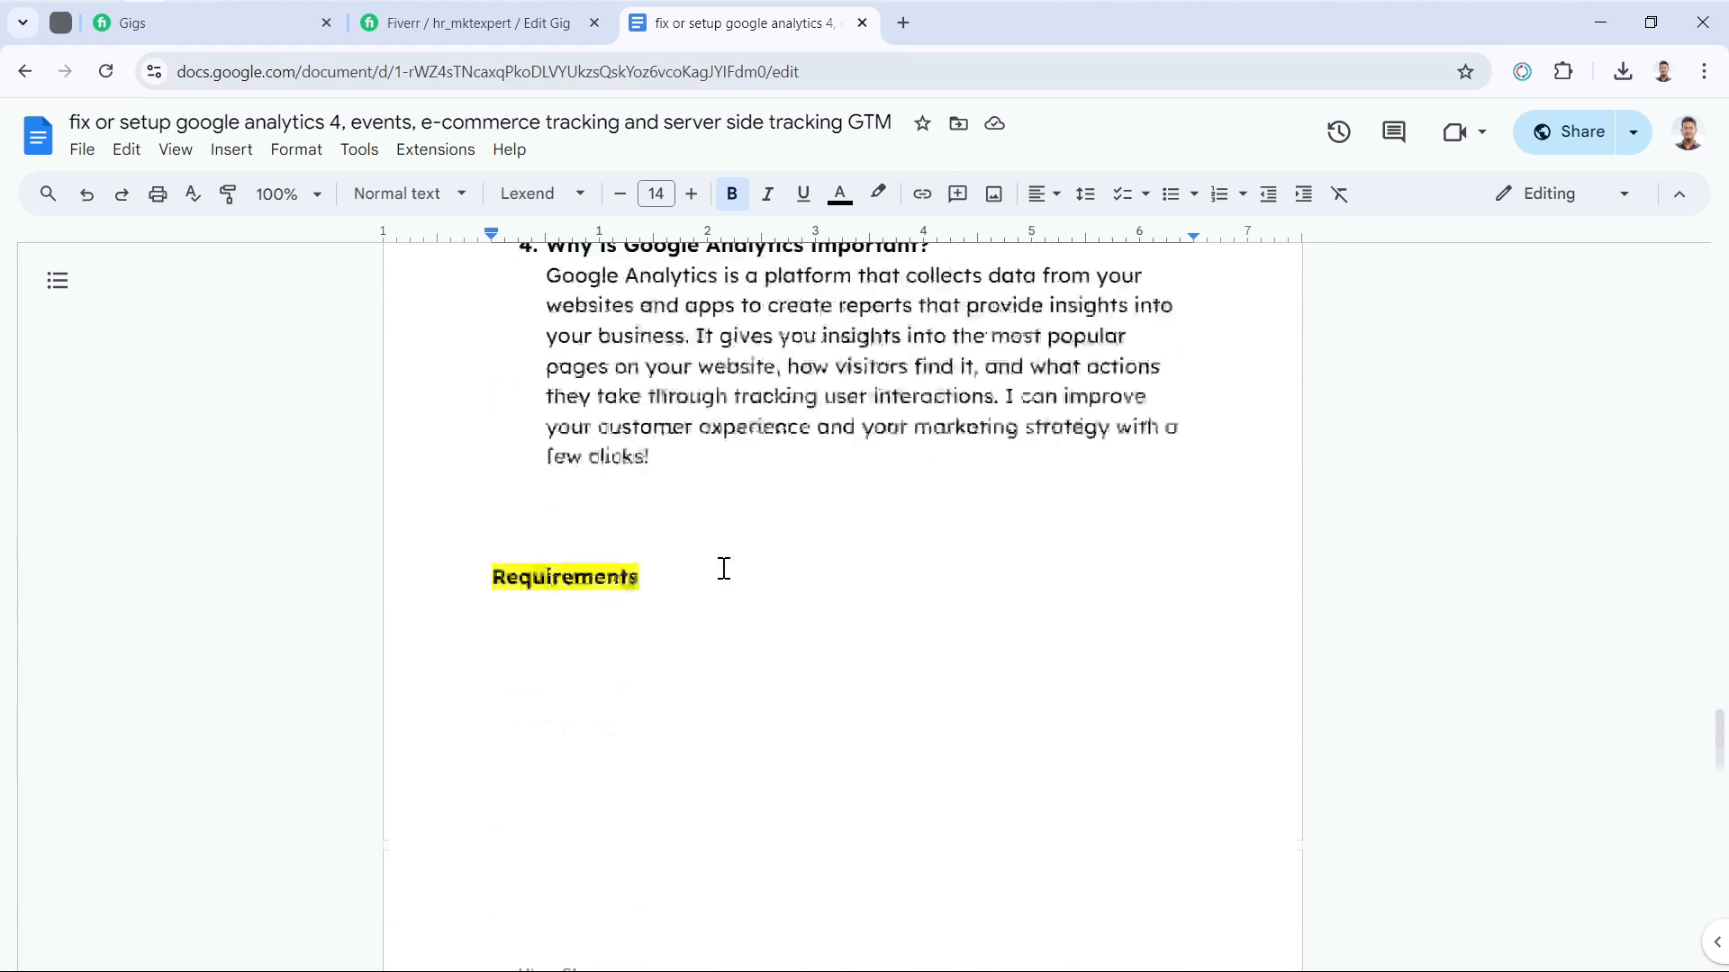
{"action": "scroll", "coordinate": [724, 568], "scroll_direction": "up", "scroll_amount": 2}
Switch to the Fiverr gig form and highlight the gig title text and the Suggested categories heading
{"action": "key", "text": "ctrl+shift+Tab"}
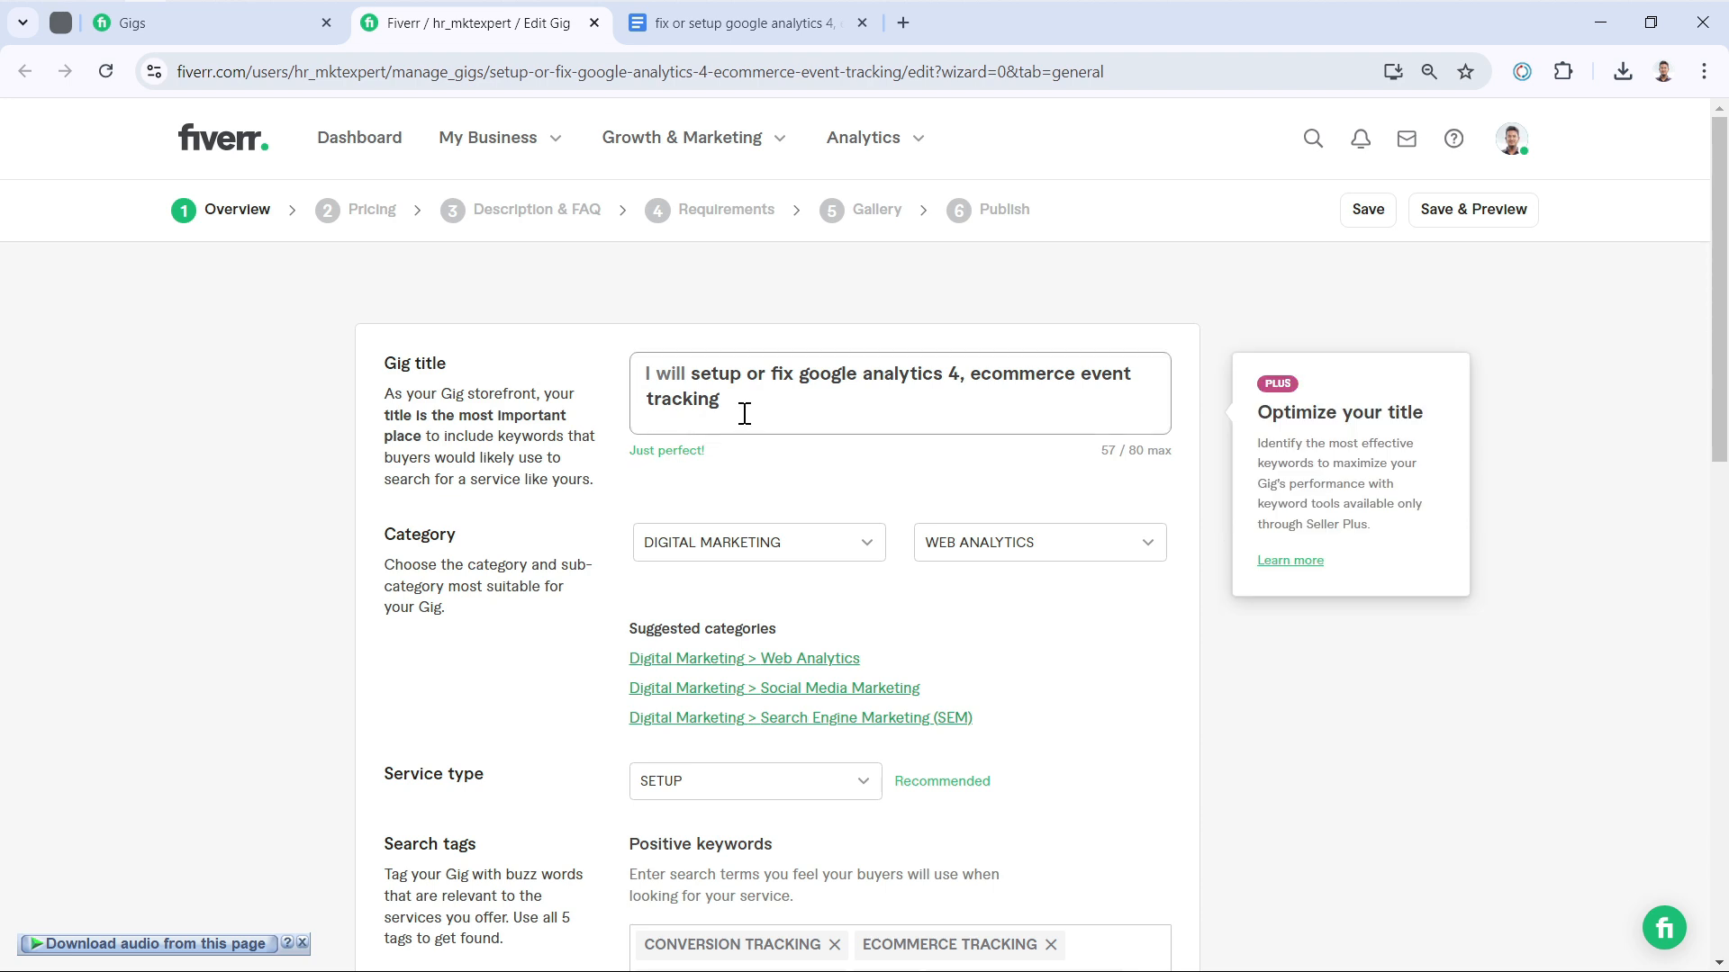
{"action": "left_click_drag", "start_coordinate": [744, 410], "coordinate": [695, 385]}
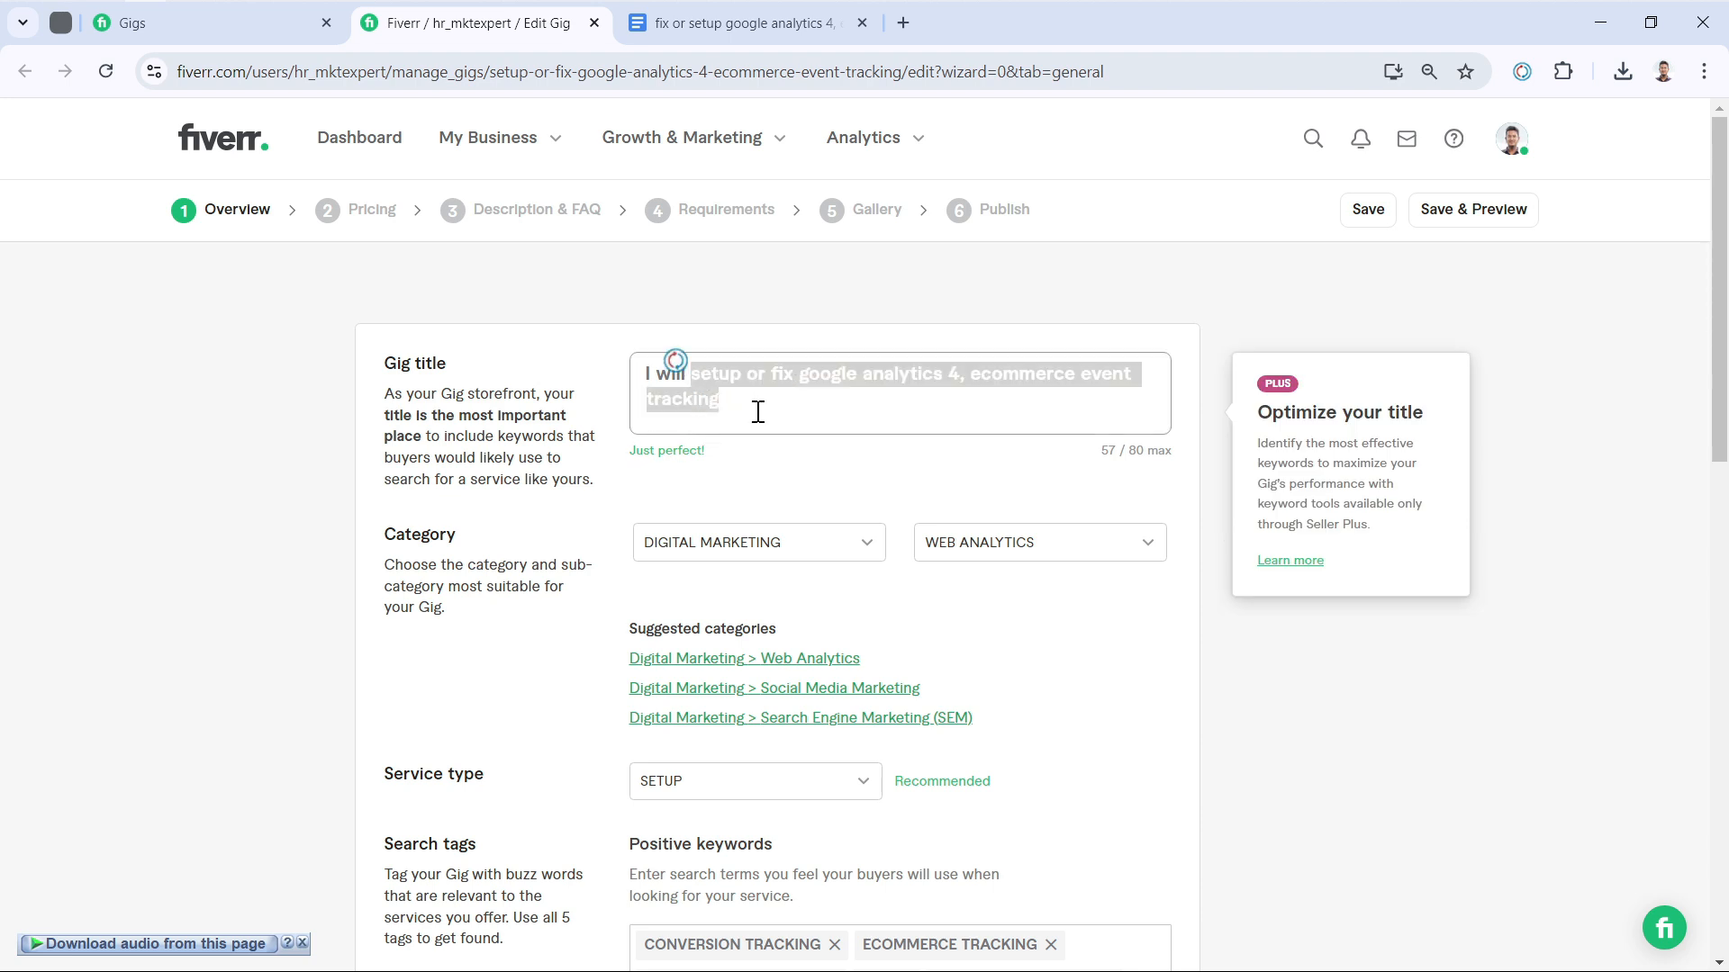
{"action": "left_click", "coordinate": [792, 419]}
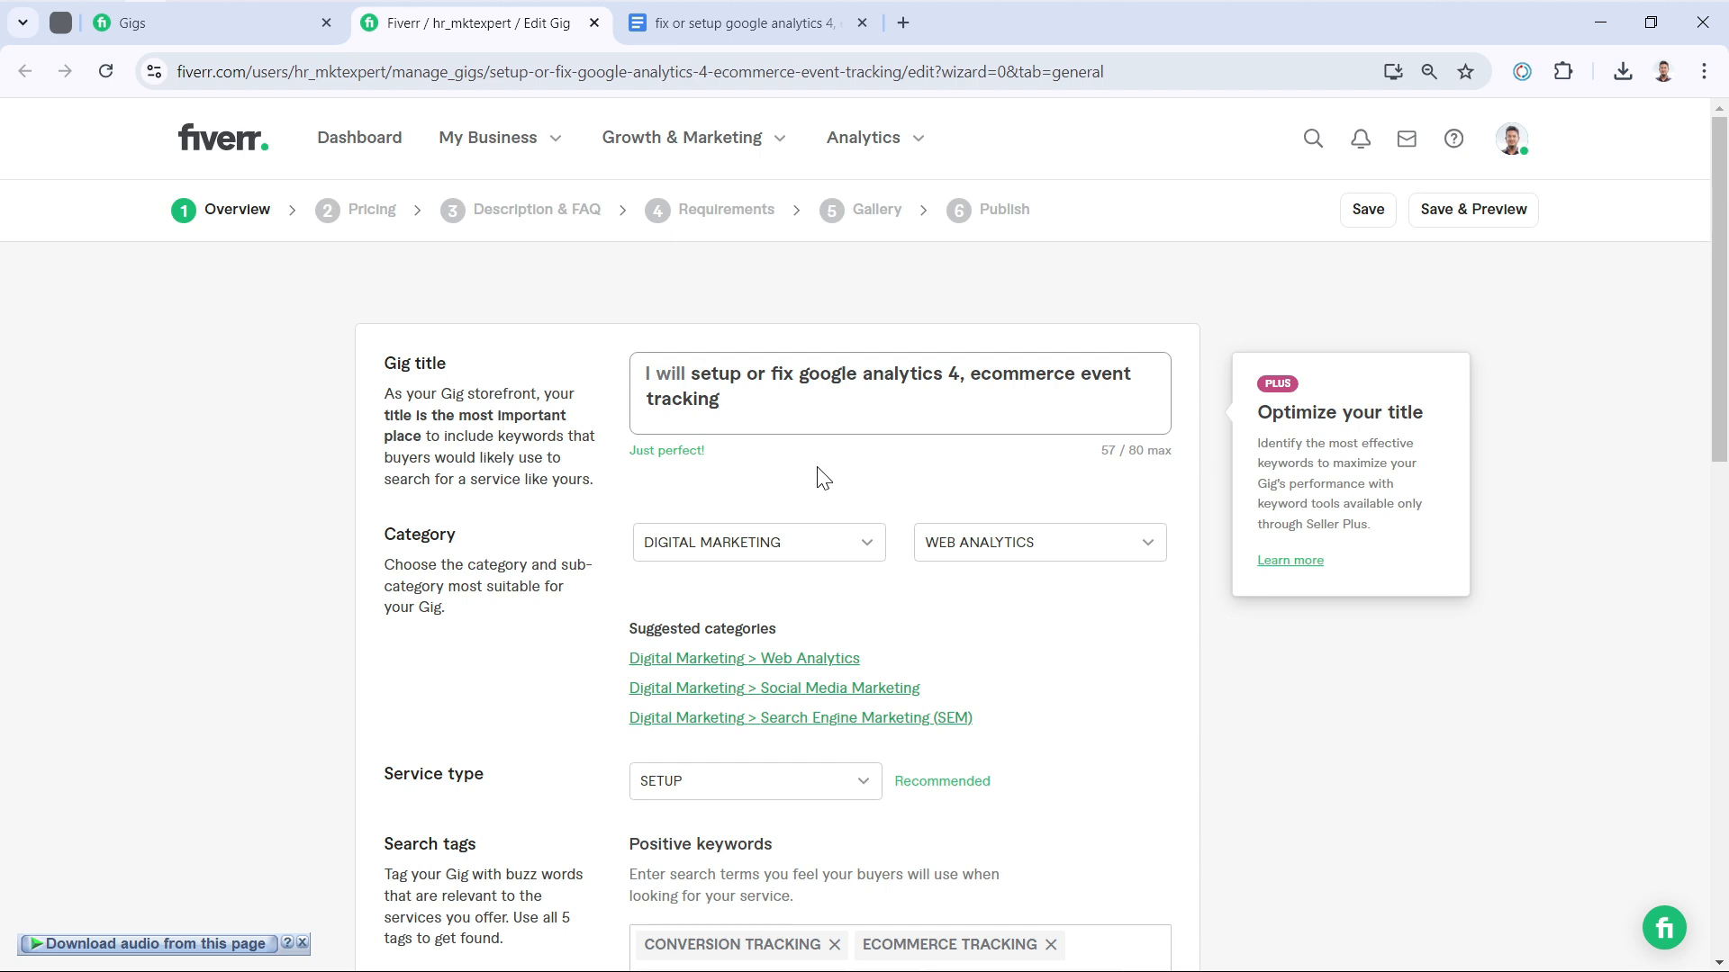
{"action": "left_click_drag", "start_coordinate": [768, 405], "coordinate": [700, 362]}
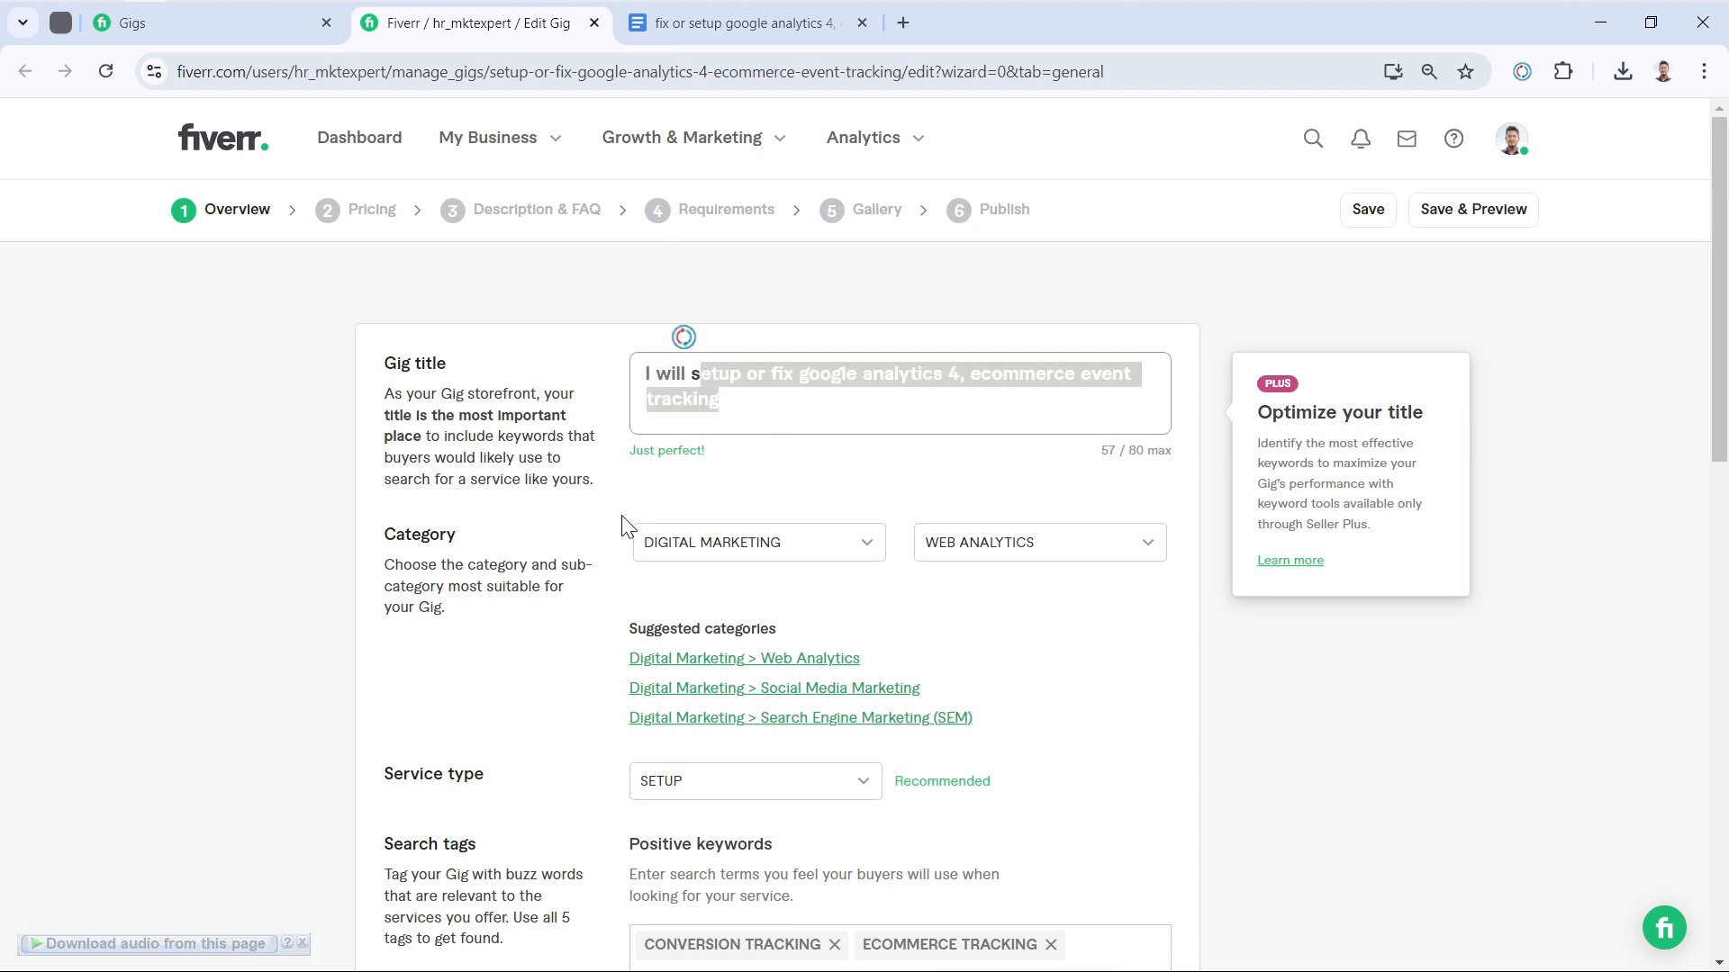
{"action": "left_click", "coordinate": [576, 545]}
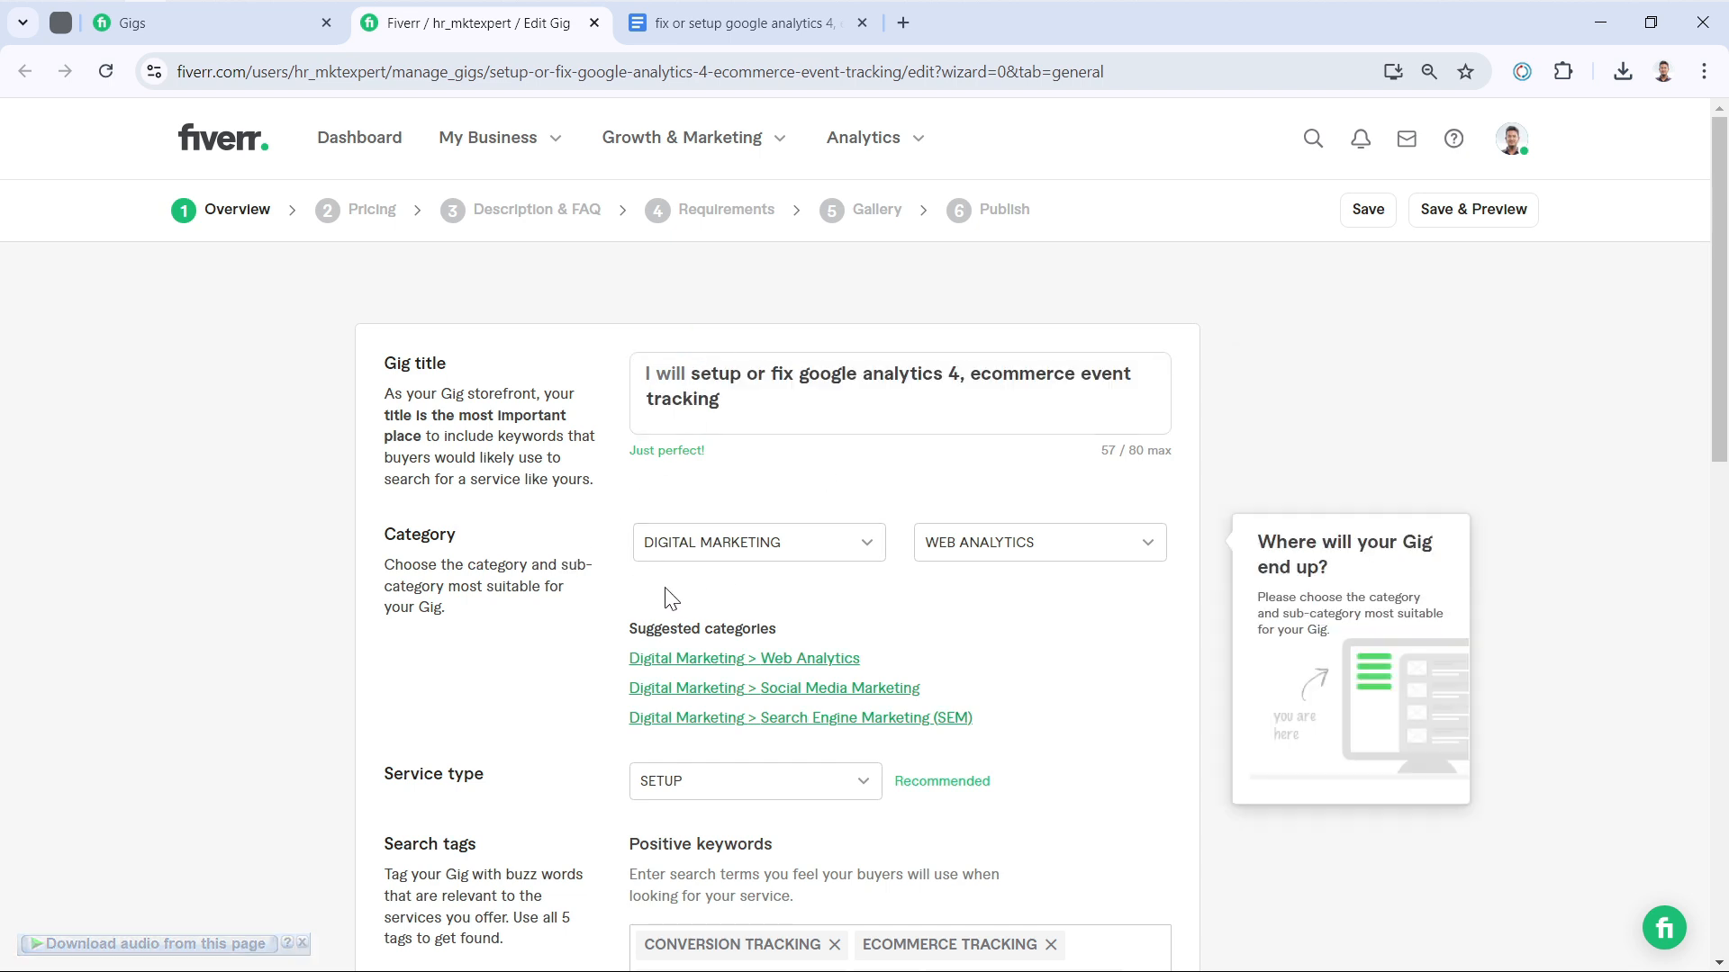
{"action": "left_click_drag", "start_coordinate": [632, 626], "coordinate": [773, 626]}
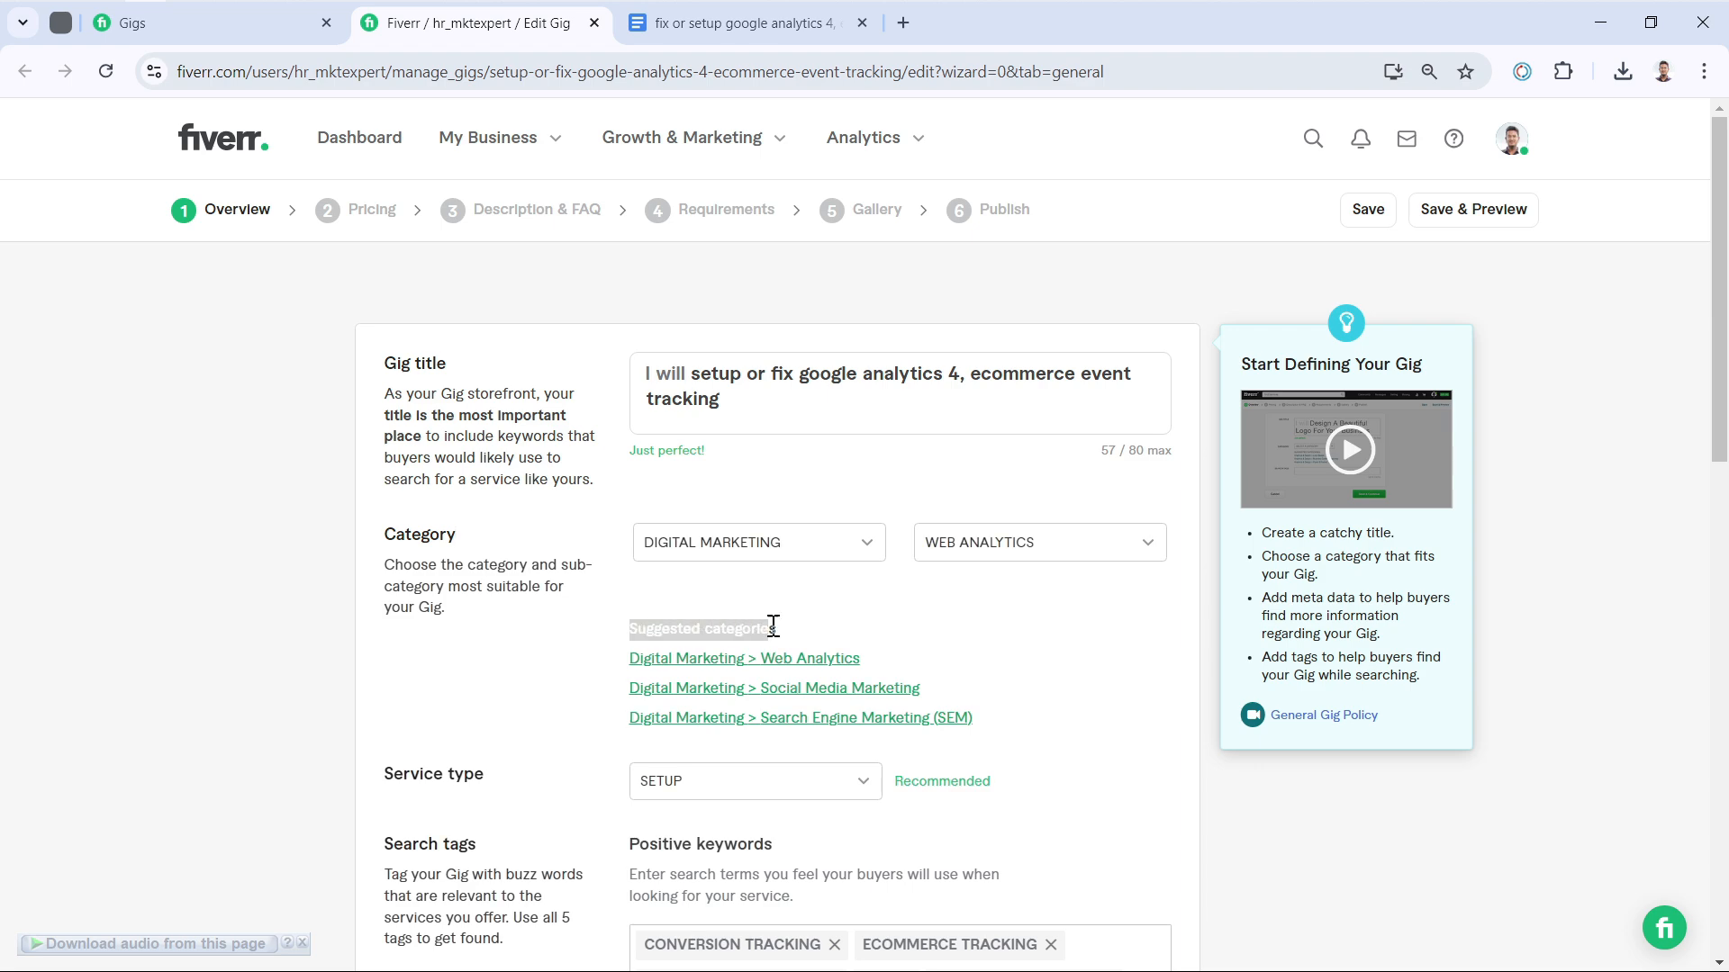
{"action": "left_click", "coordinate": [811, 636]}
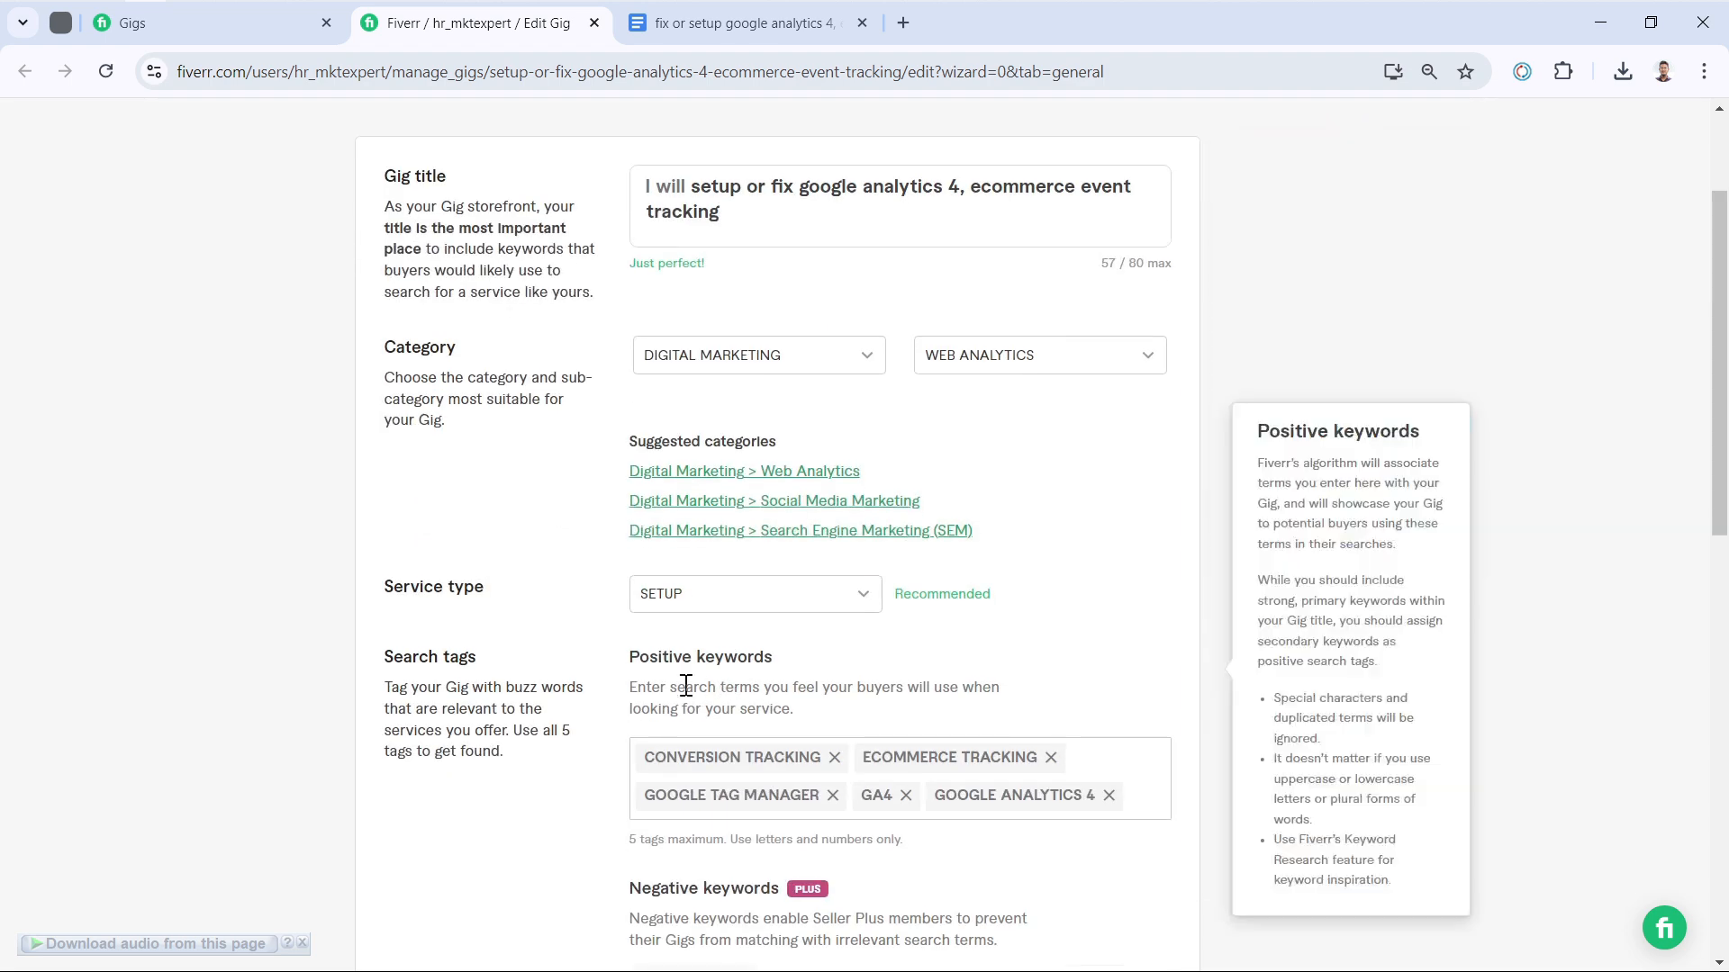
Highlight the Service type label, view the available service types without changing the selection, and highlight the Search tags label
{"action": "scroll", "coordinate": [721, 677], "scroll_direction": "down", "scroll_amount": 2}
{"action": "left_click_drag", "start_coordinate": [393, 606], "coordinate": [501, 602]}
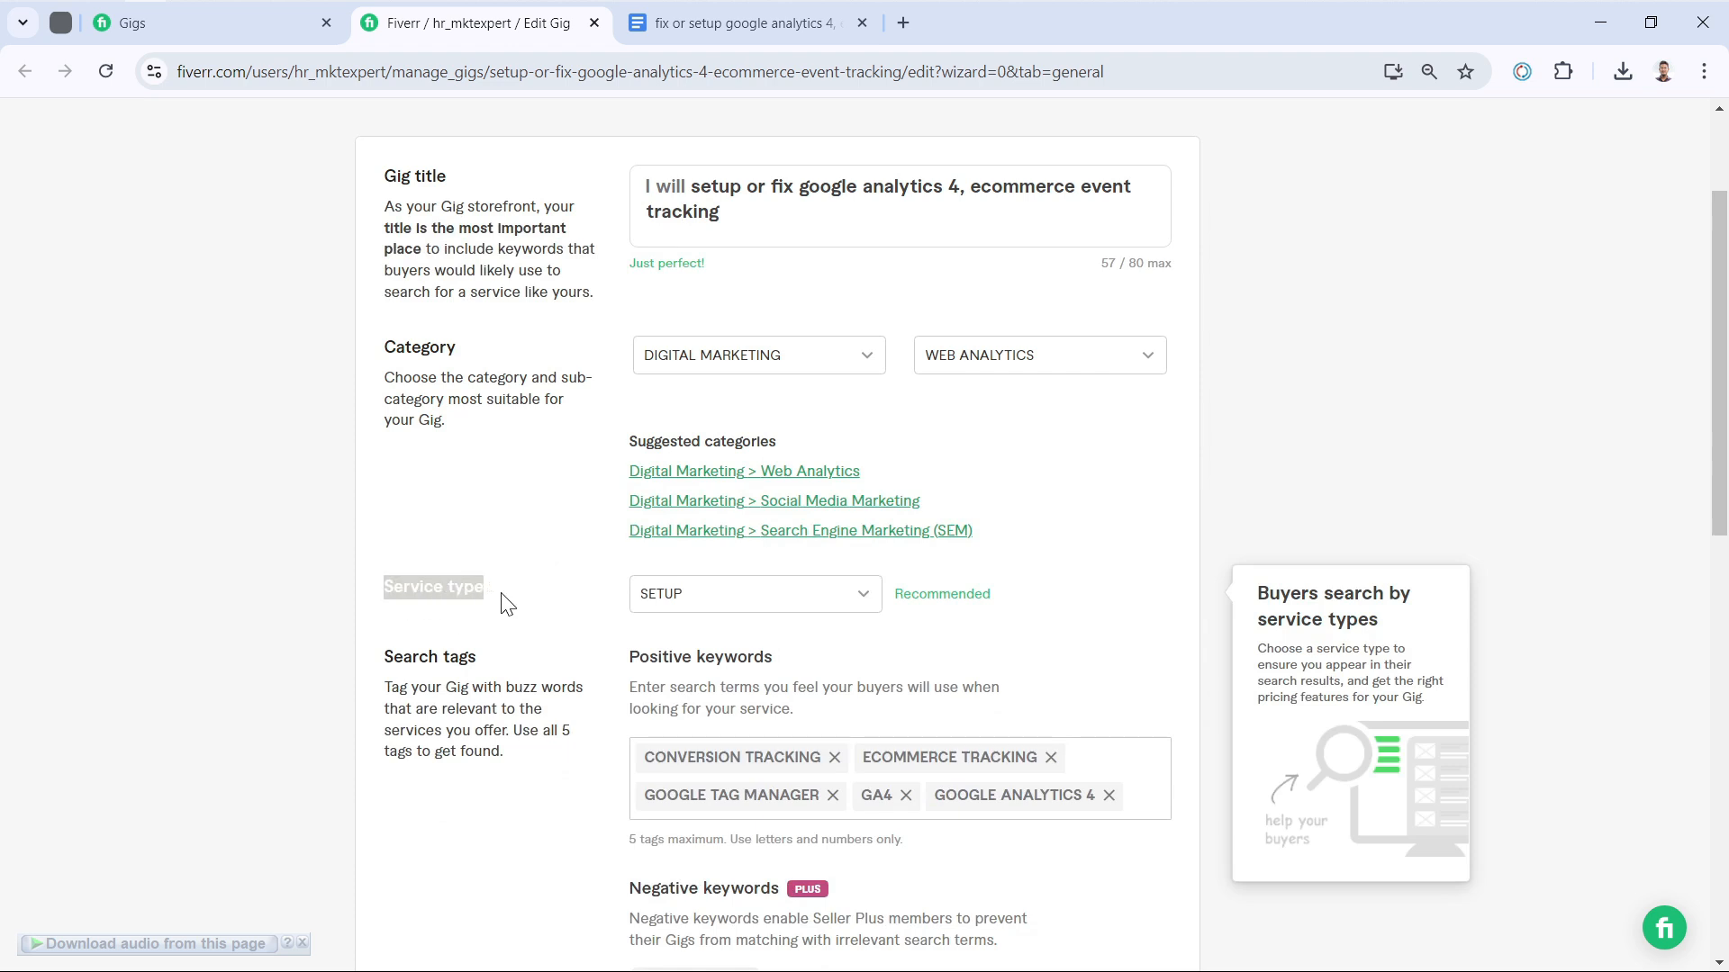
{"action": "left_click", "coordinate": [746, 614]}
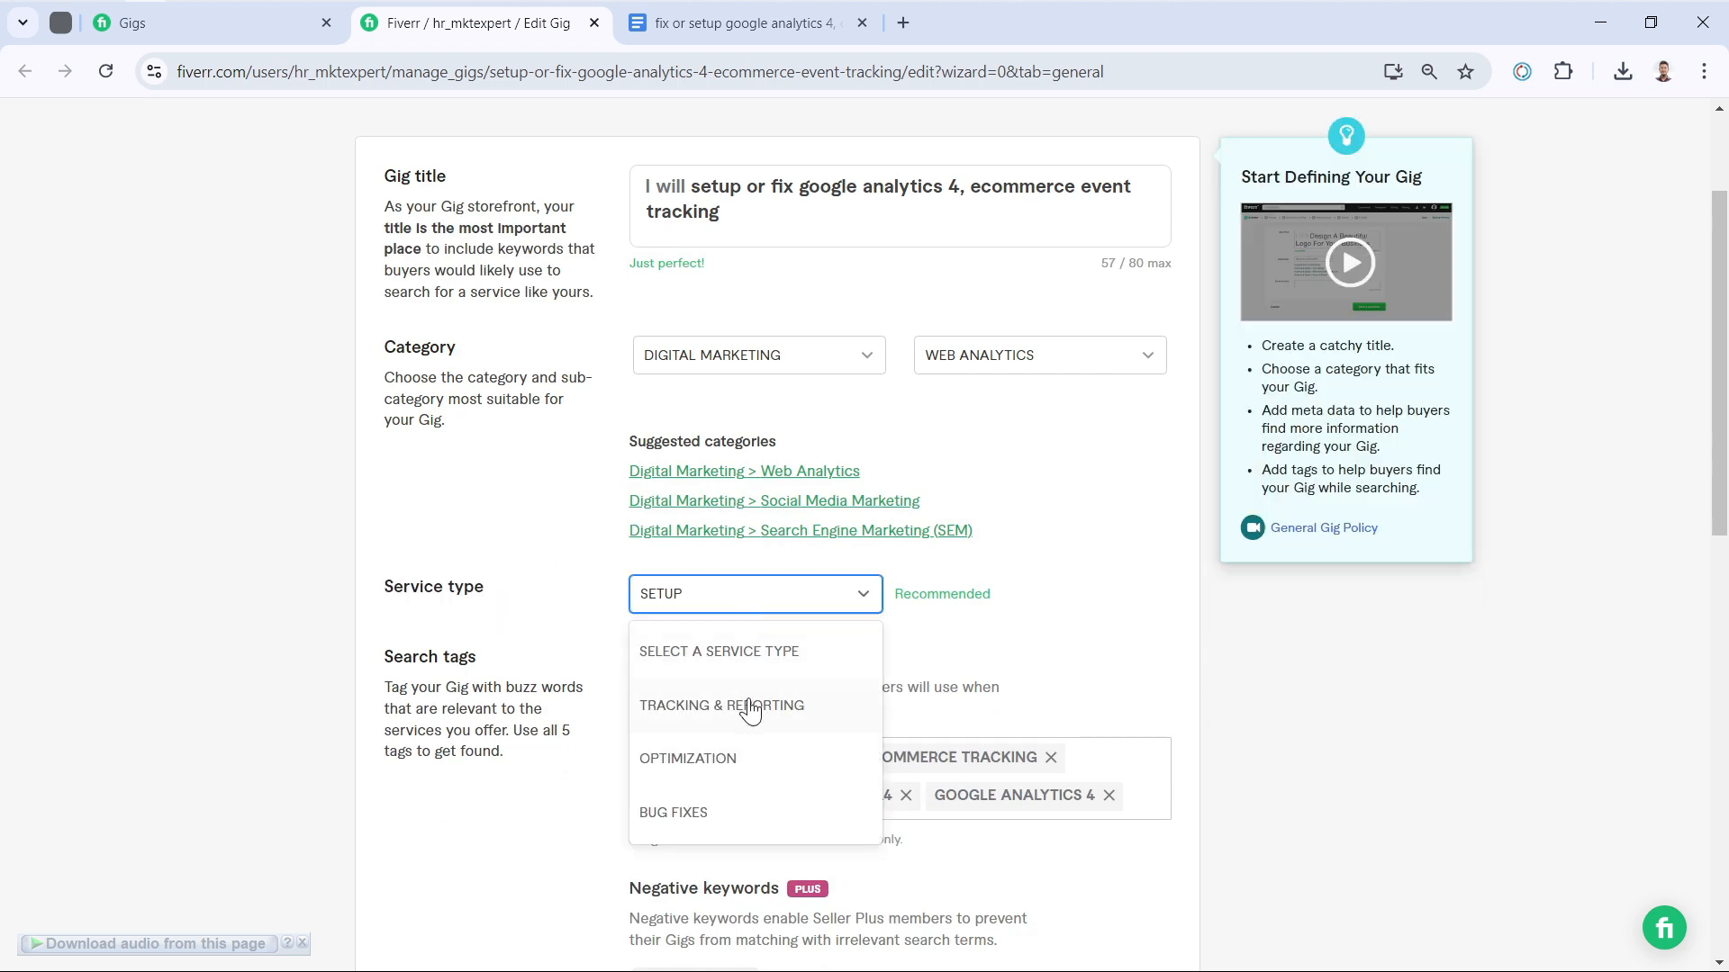
{"action": "left_click", "coordinate": [594, 589]}
{"action": "scroll", "coordinate": [737, 630], "scroll_direction": "down", "scroll_amount": 2}
{"action": "left_click_drag", "start_coordinate": [388, 475], "coordinate": [478, 474]}
{"action": "left_click", "coordinate": [494, 479]}
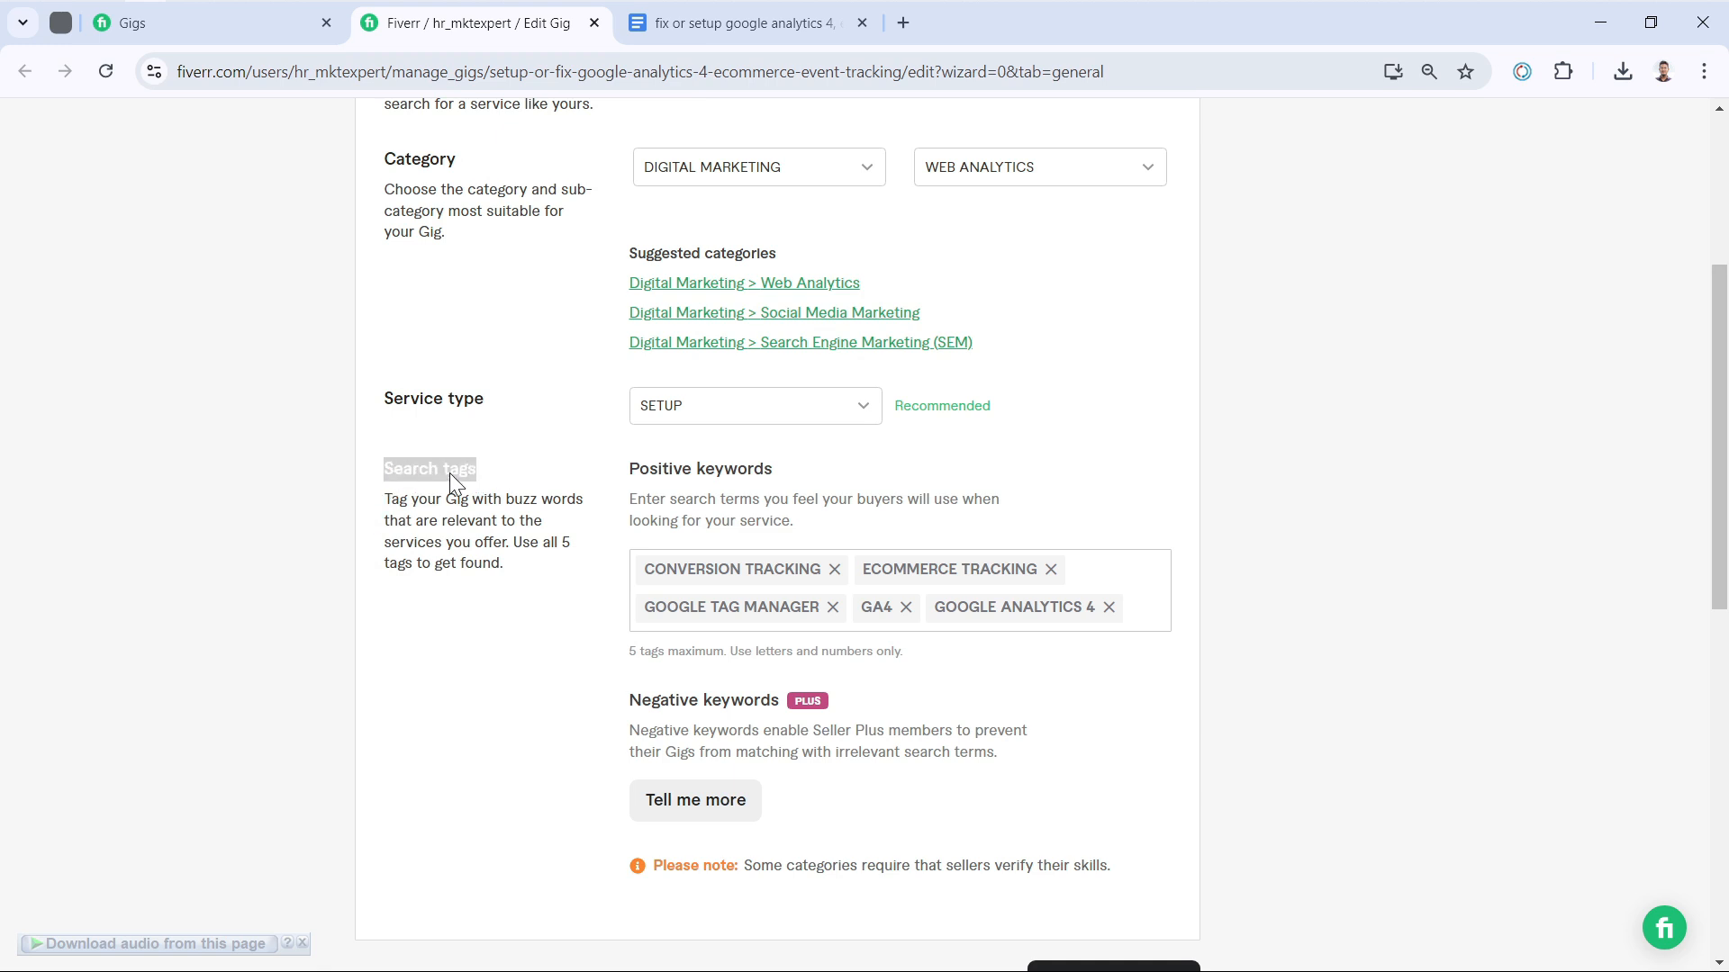
{"action": "left_click", "coordinate": [455, 473]}
Check the Overview form's entries and positive keywords once more, and save it to continue to Pricing
{"action": "mouse_move", "coordinate": [896, 545]}
{"action": "scroll", "coordinate": [1003, 713], "scroll_direction": "down", "scroll_amount": 1}
{"action": "scroll", "coordinate": [687, 547], "scroll_direction": "up", "scroll_amount": 3}
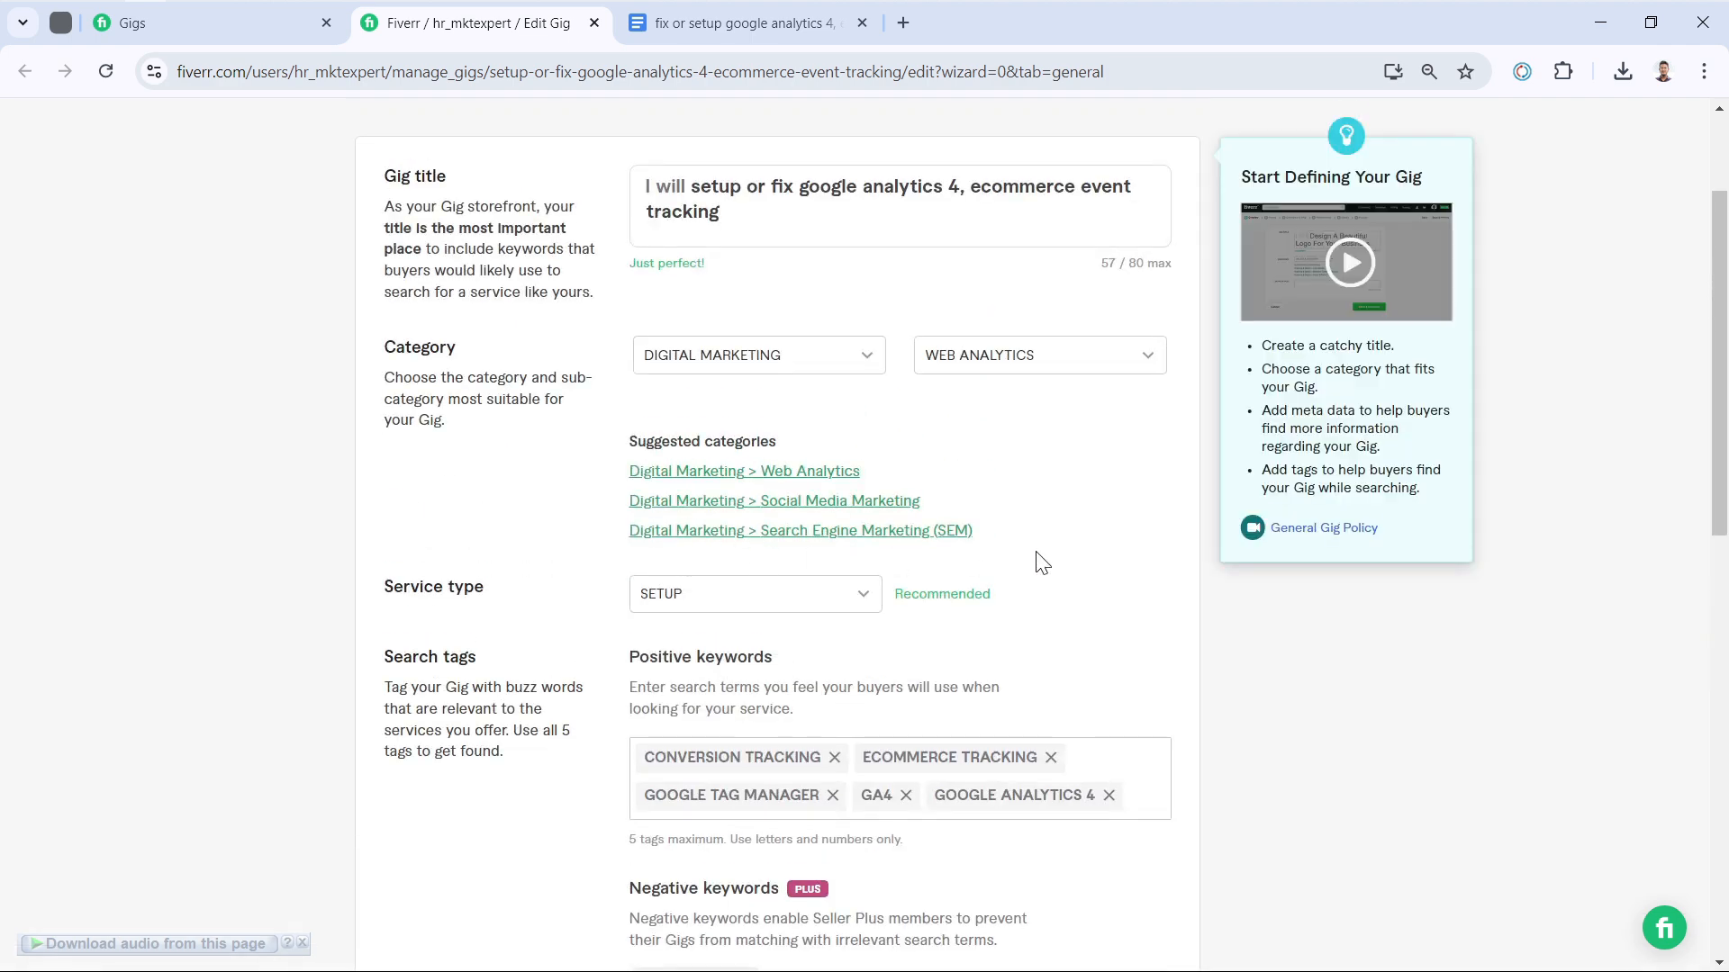
{"action": "scroll", "coordinate": [1081, 612], "scroll_direction": "down", "scroll_amount": 4}
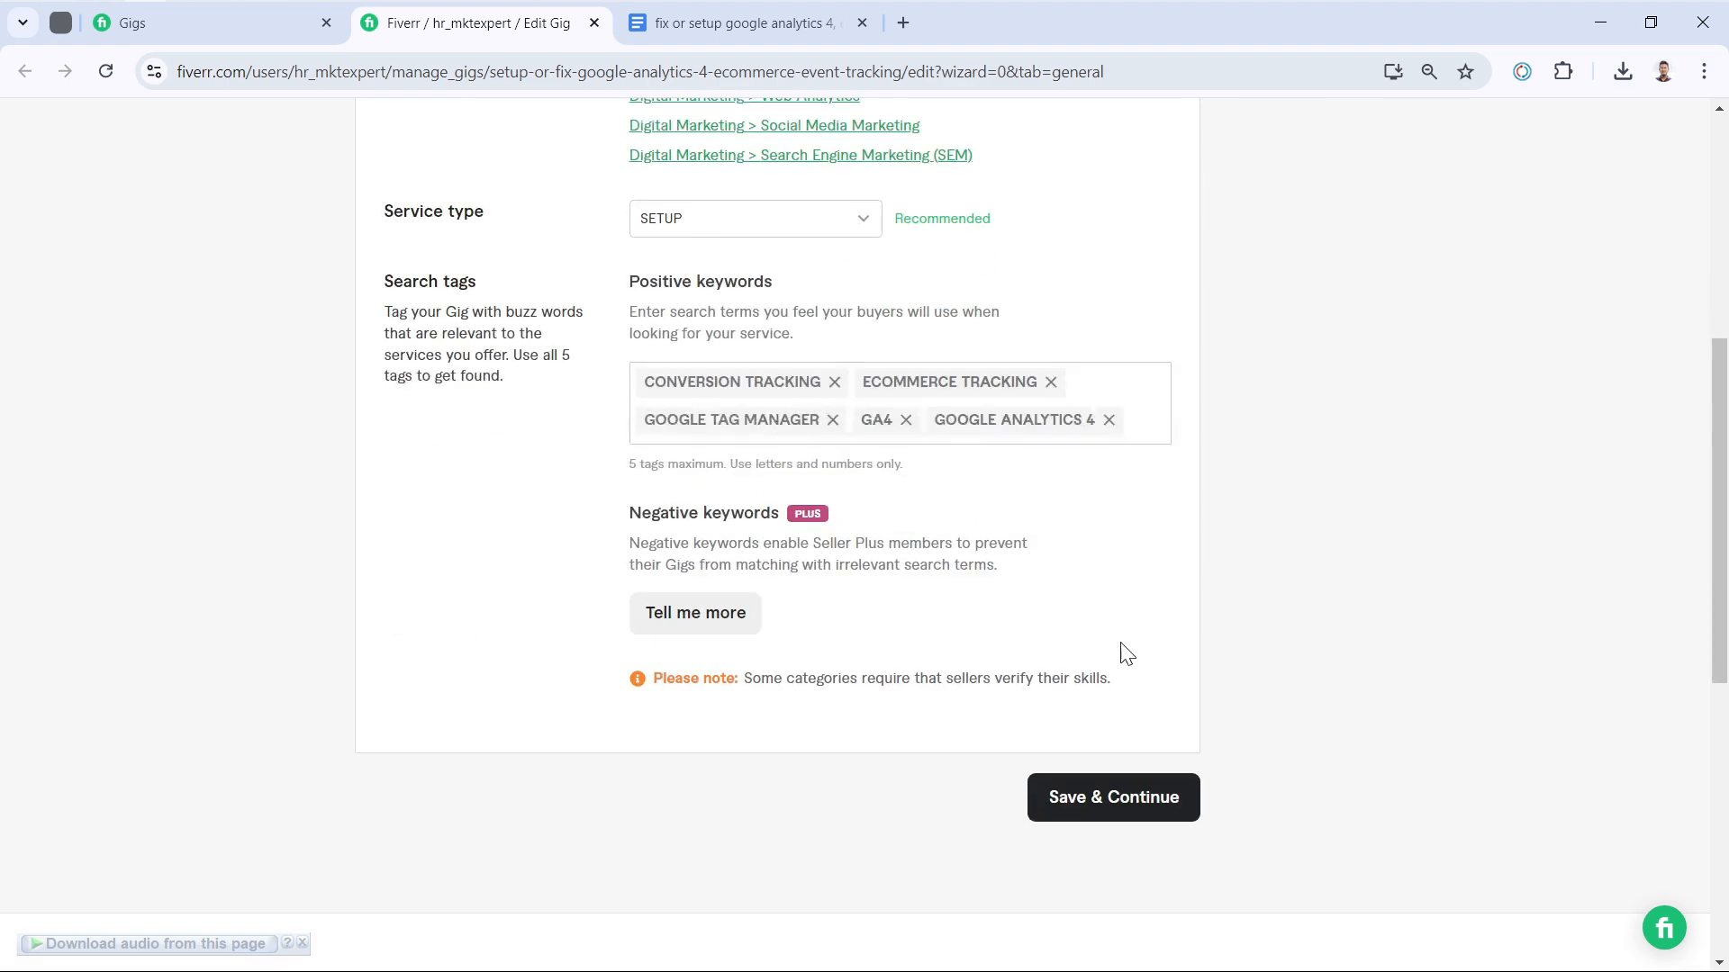
{"action": "left_click", "coordinate": [1111, 804]}
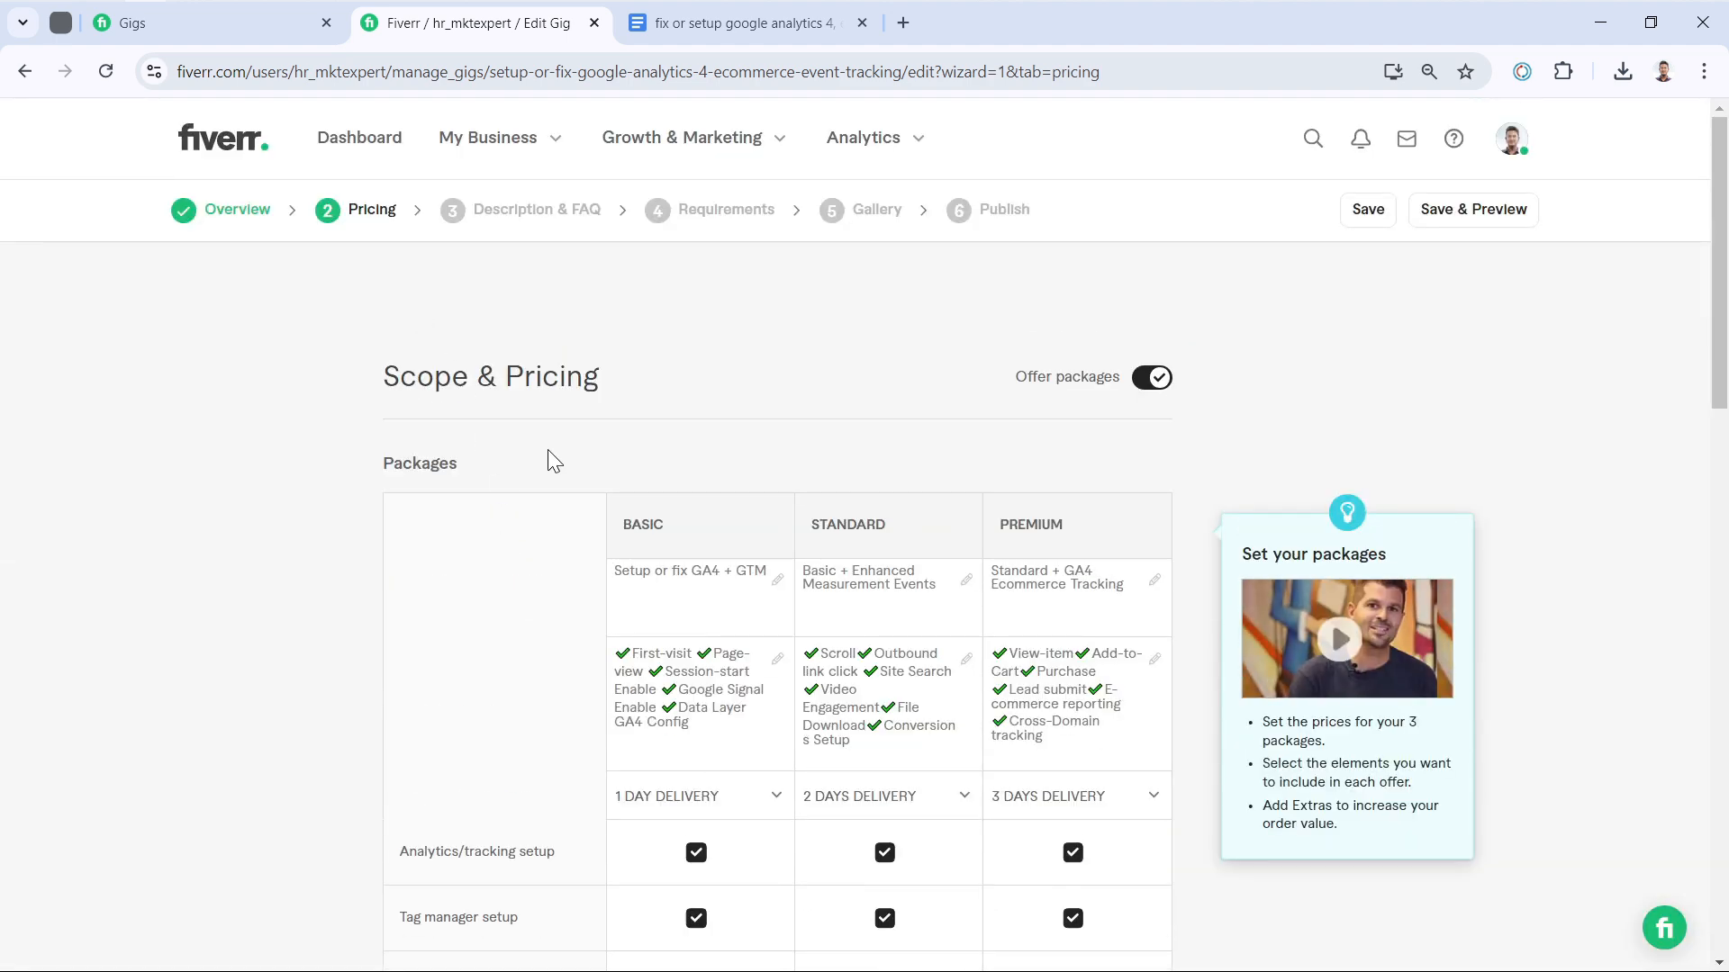
Look over the Scope & Pricing packages, focusing the Basic package's title and description fields
{"action": "scroll", "coordinate": [554, 461], "scroll_direction": "down", "scroll_amount": 2}
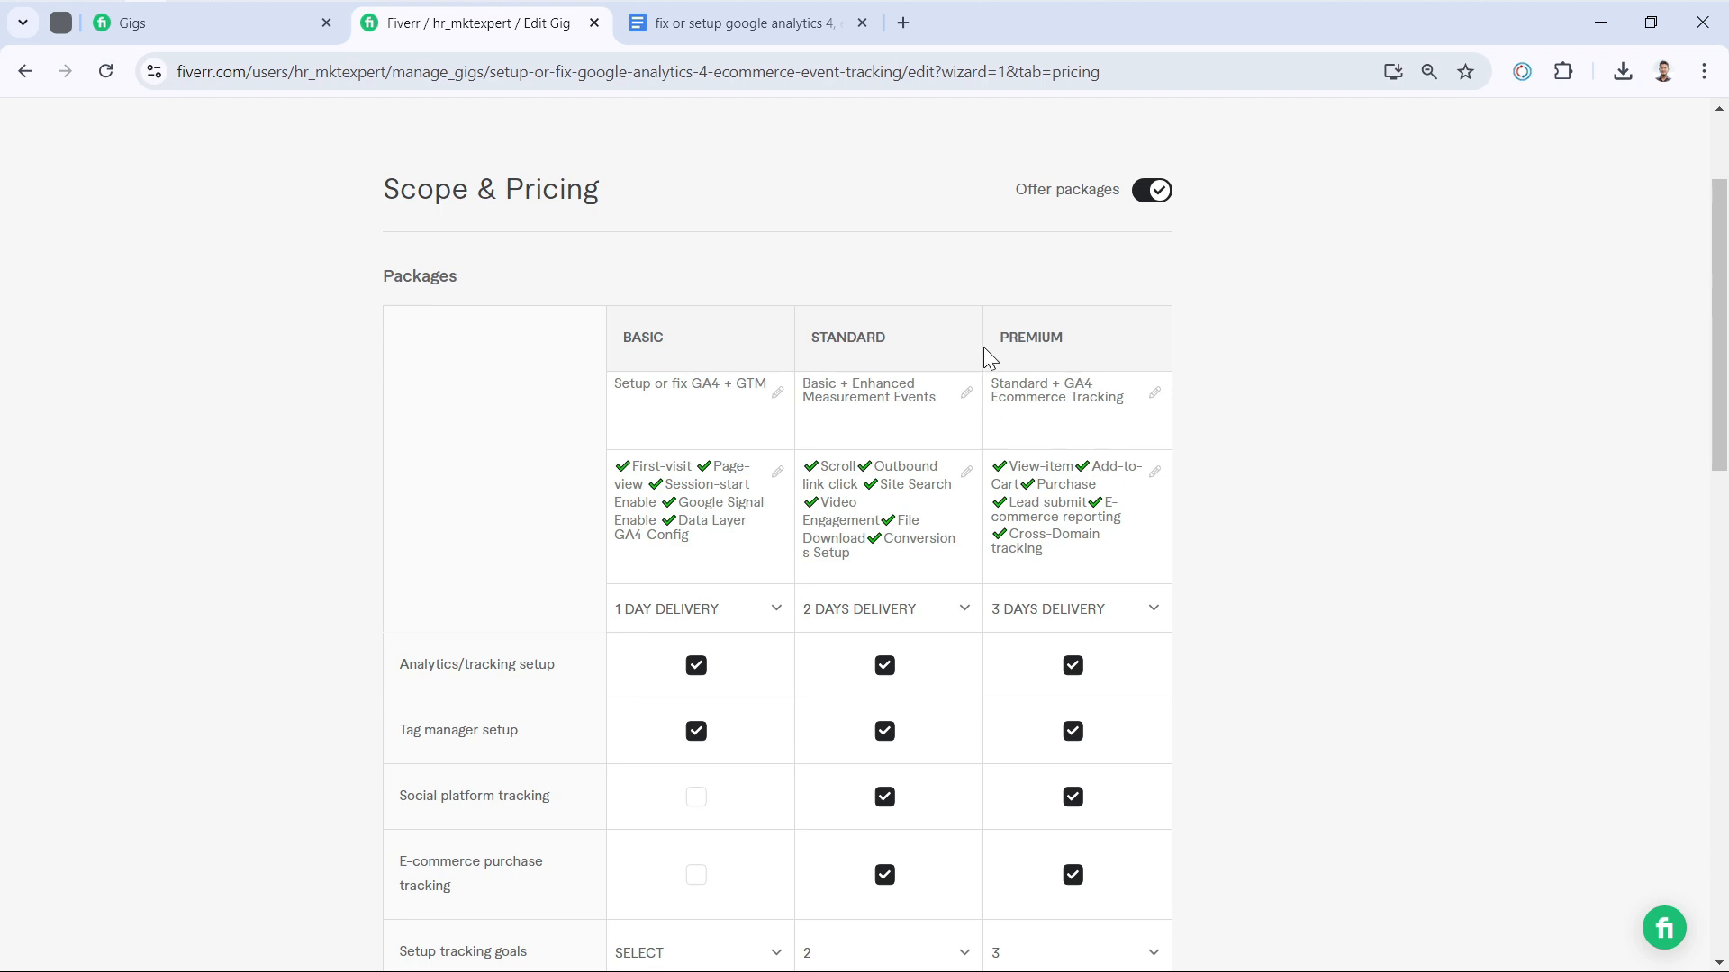
{"action": "left_click", "coordinate": [633, 401]}
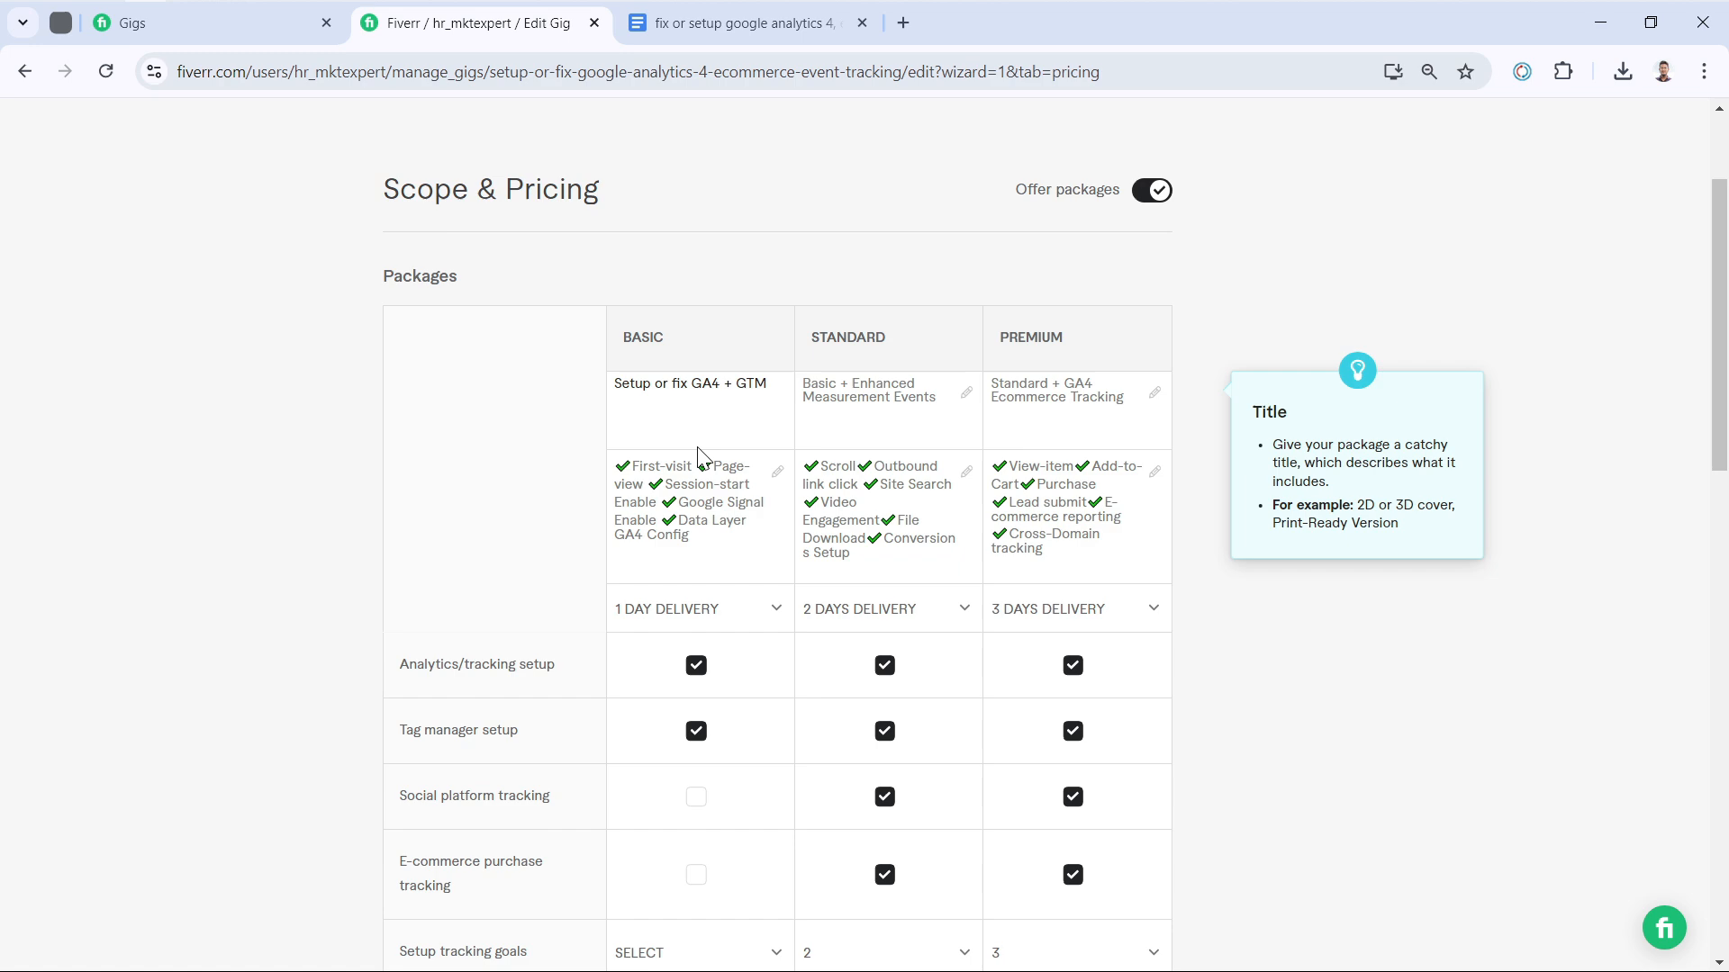
{"action": "left_click", "coordinate": [713, 496]}
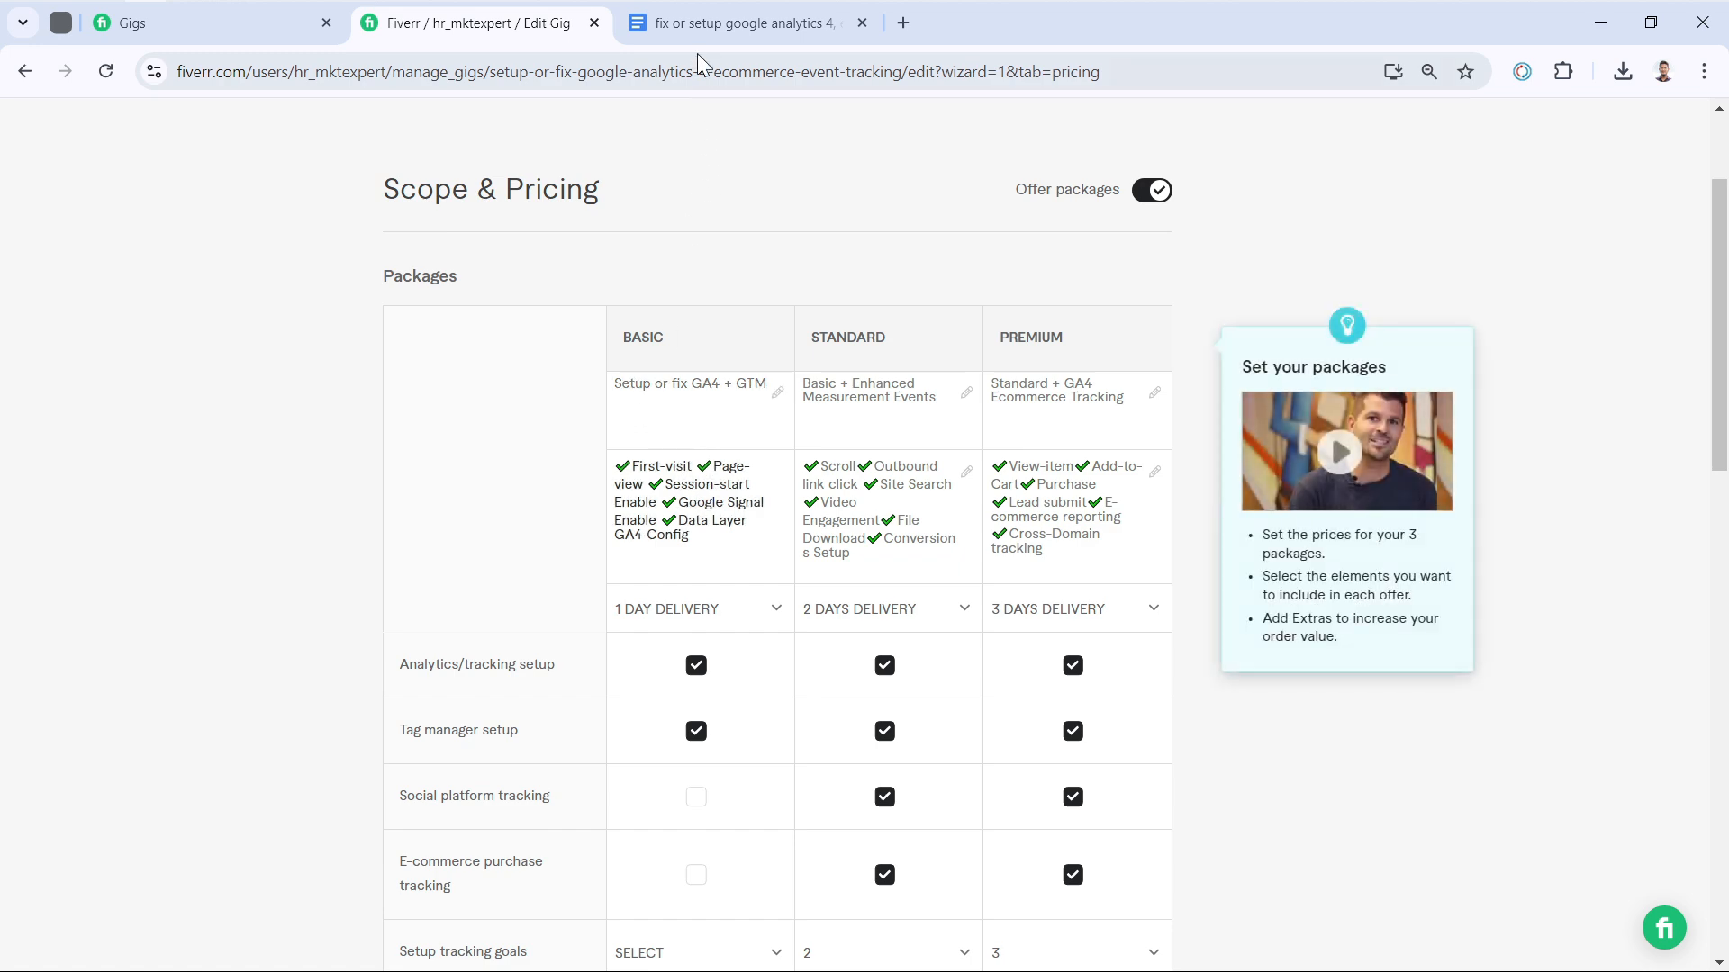
Switch to the Google Docs draft and highlight the Basic package's title and feature list in the Gig pricing table
{"action": "left_click", "coordinate": [734, 22]}
{"action": "scroll", "coordinate": [675, 466], "scroll_direction": "up", "scroll_amount": 20}
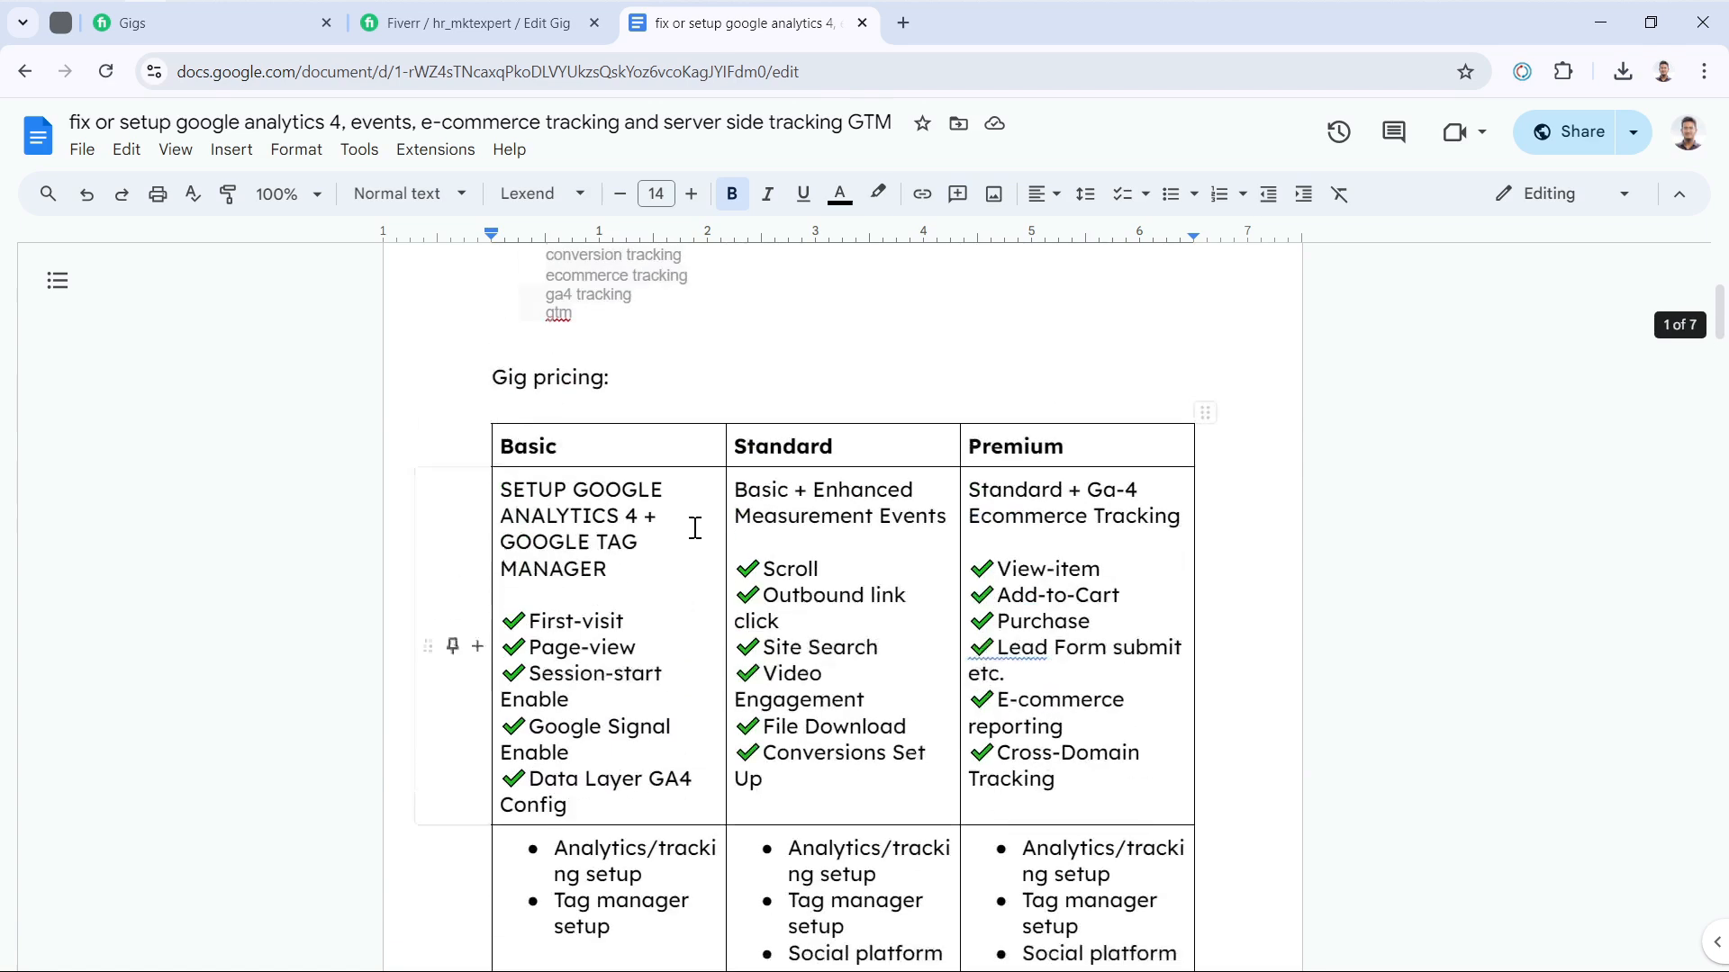
{"action": "scroll", "coordinate": [695, 529], "scroll_direction": "up", "scroll_amount": 2}
{"action": "scroll", "coordinate": [695, 528], "scroll_direction": "down", "scroll_amount": 2}
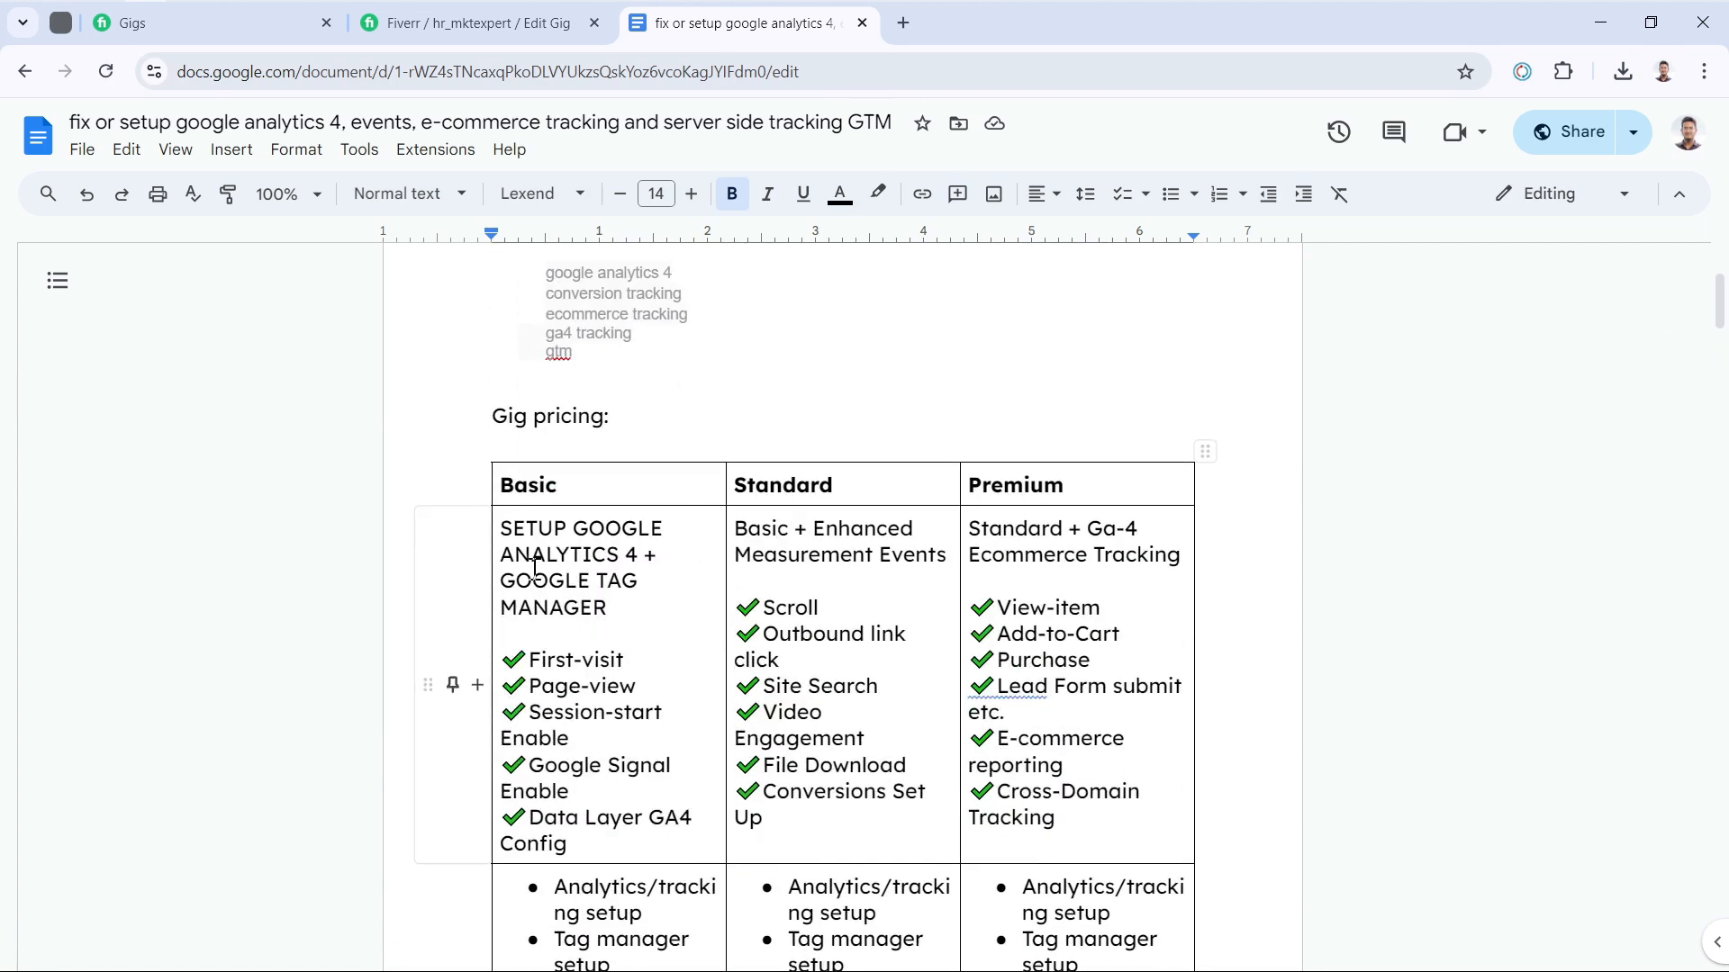
{"action": "triple_click", "coordinate": [505, 540]}
{"action": "scroll", "coordinate": [603, 689], "scroll_direction": "down", "scroll_amount": 2}
{"action": "left_click_drag", "start_coordinate": [570, 655], "coordinate": [501, 473]}
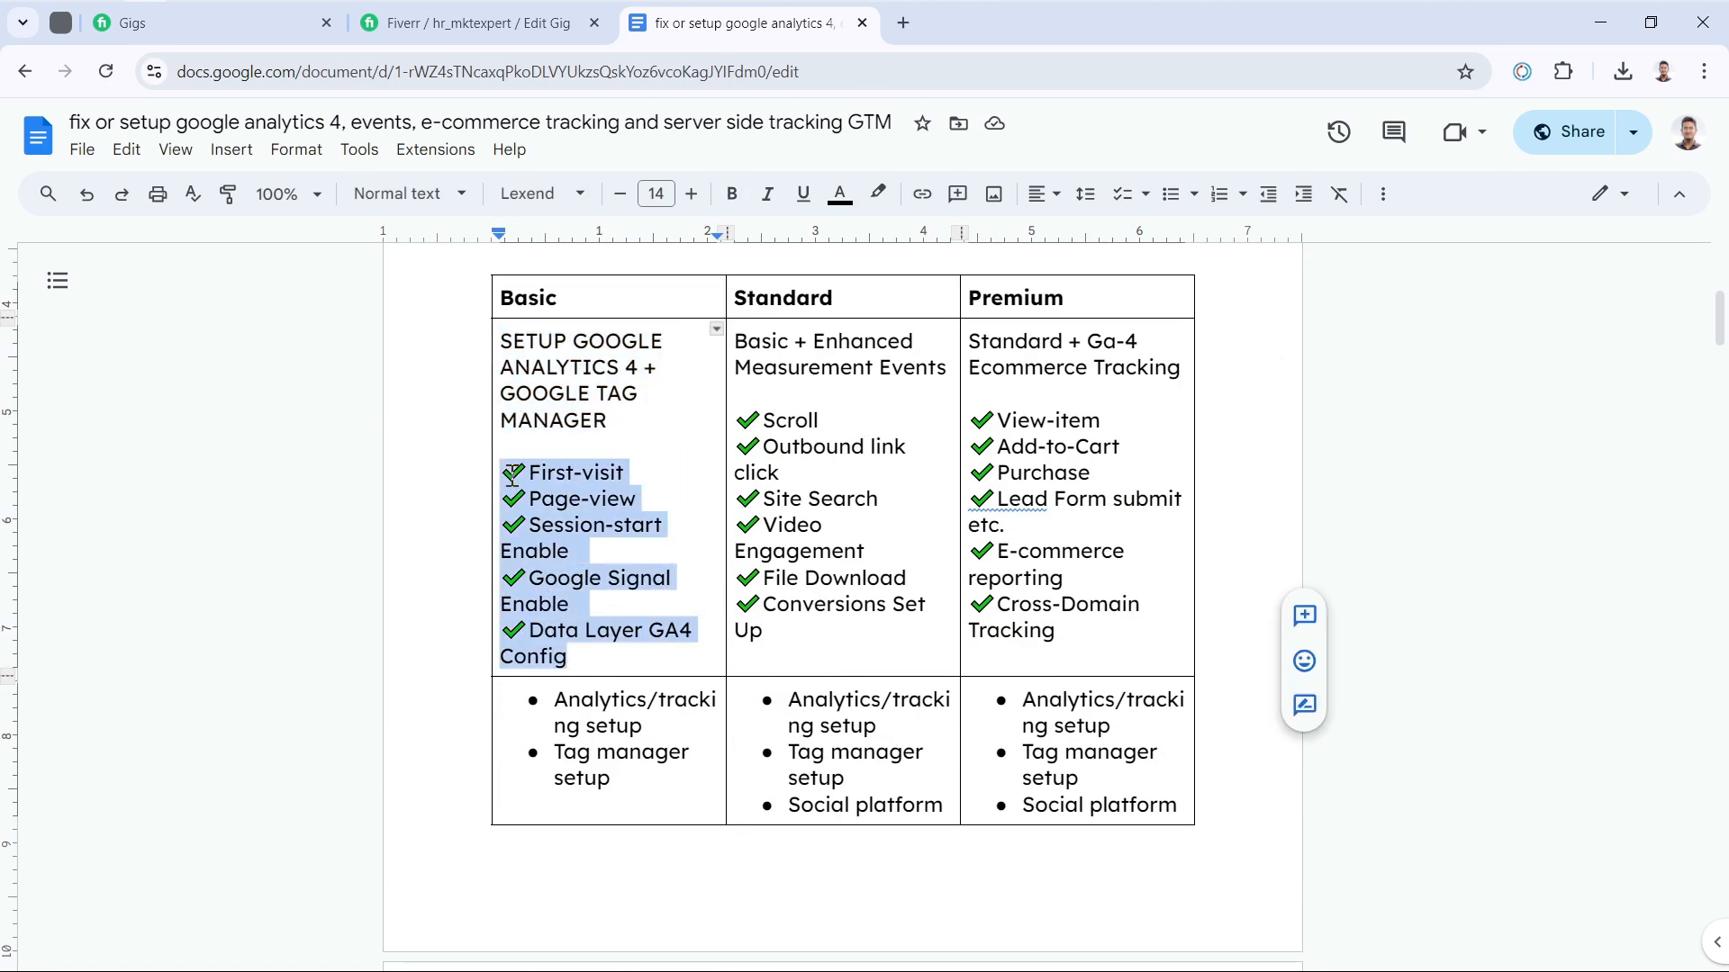
Return to the Fiverr Pricing form and review the package features, tracking goals and prices down to the extra services
{"action": "left_click", "coordinate": [483, 23]}
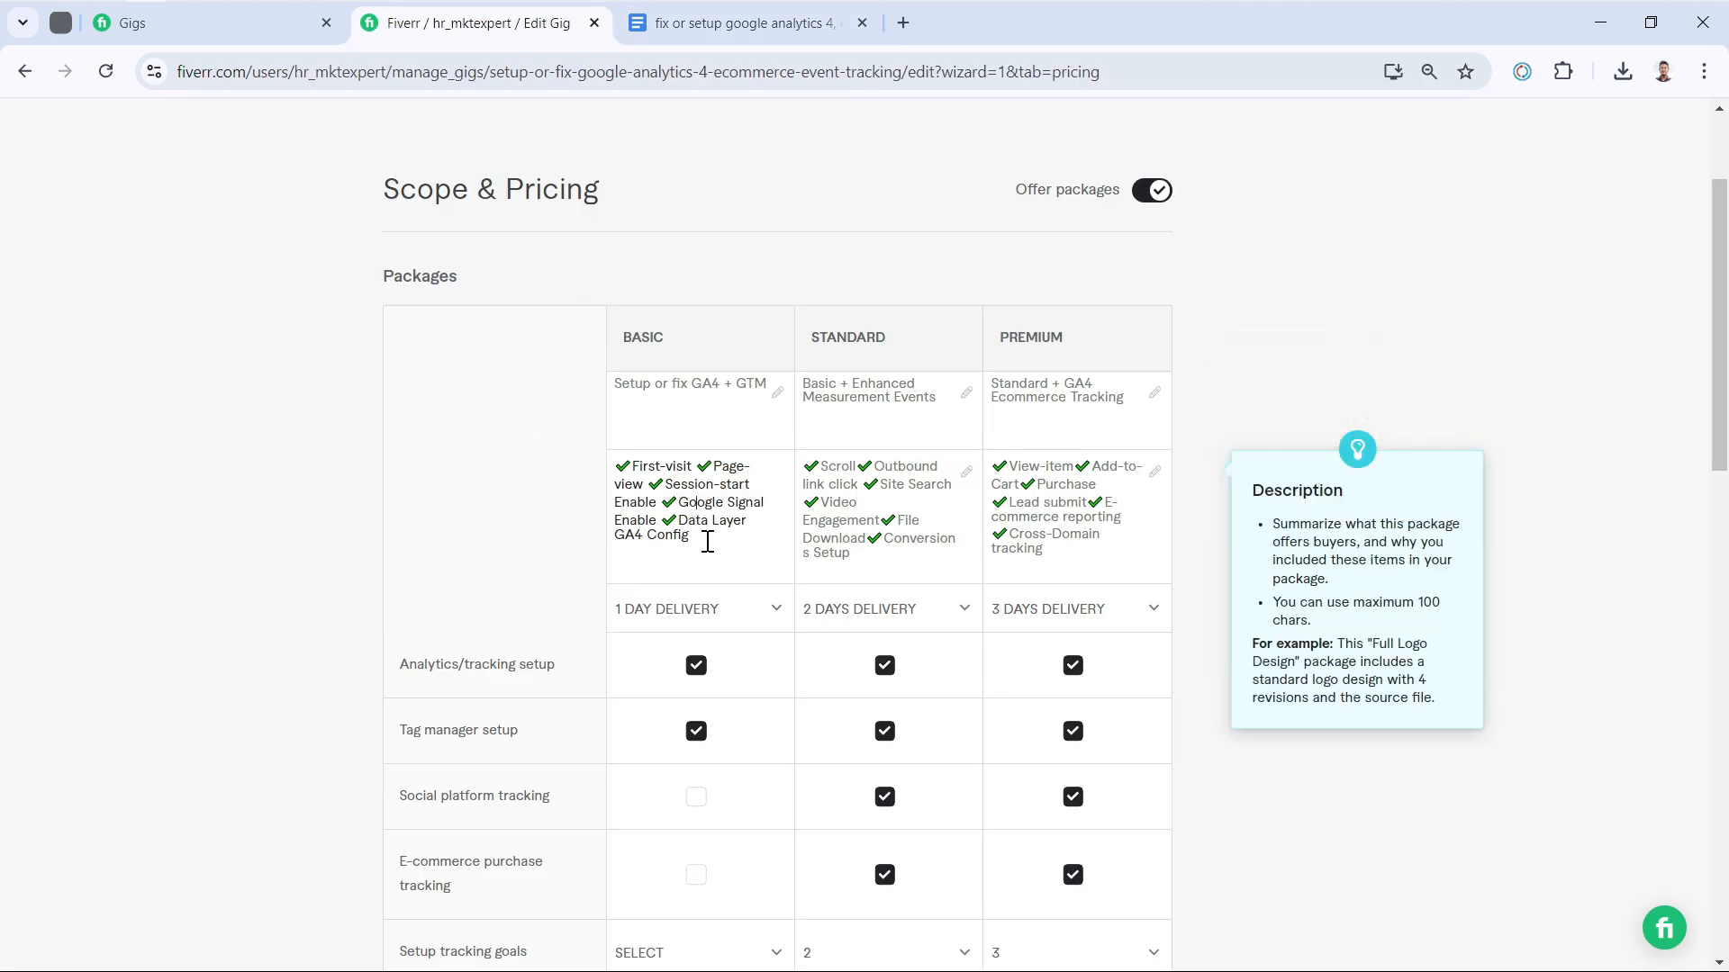
{"action": "scroll", "coordinate": [707, 542], "scroll_direction": "down", "scroll_amount": 2}
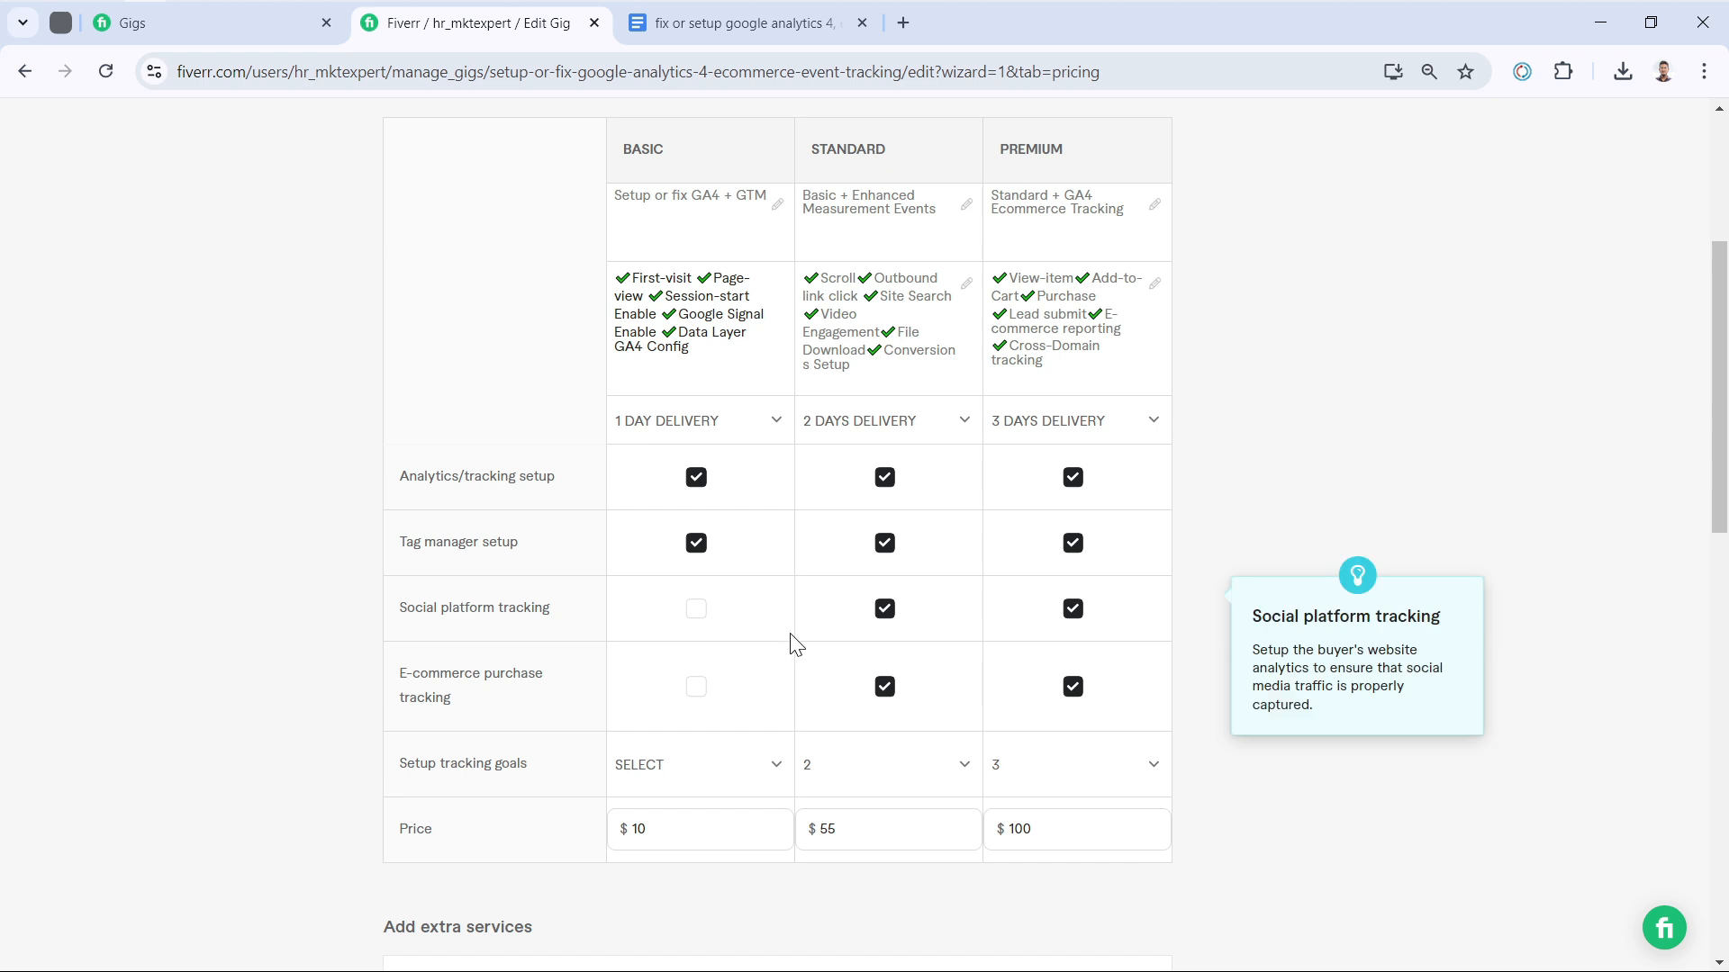
{"action": "scroll", "coordinate": [1018, 692], "scroll_direction": "down", "scroll_amount": 2}
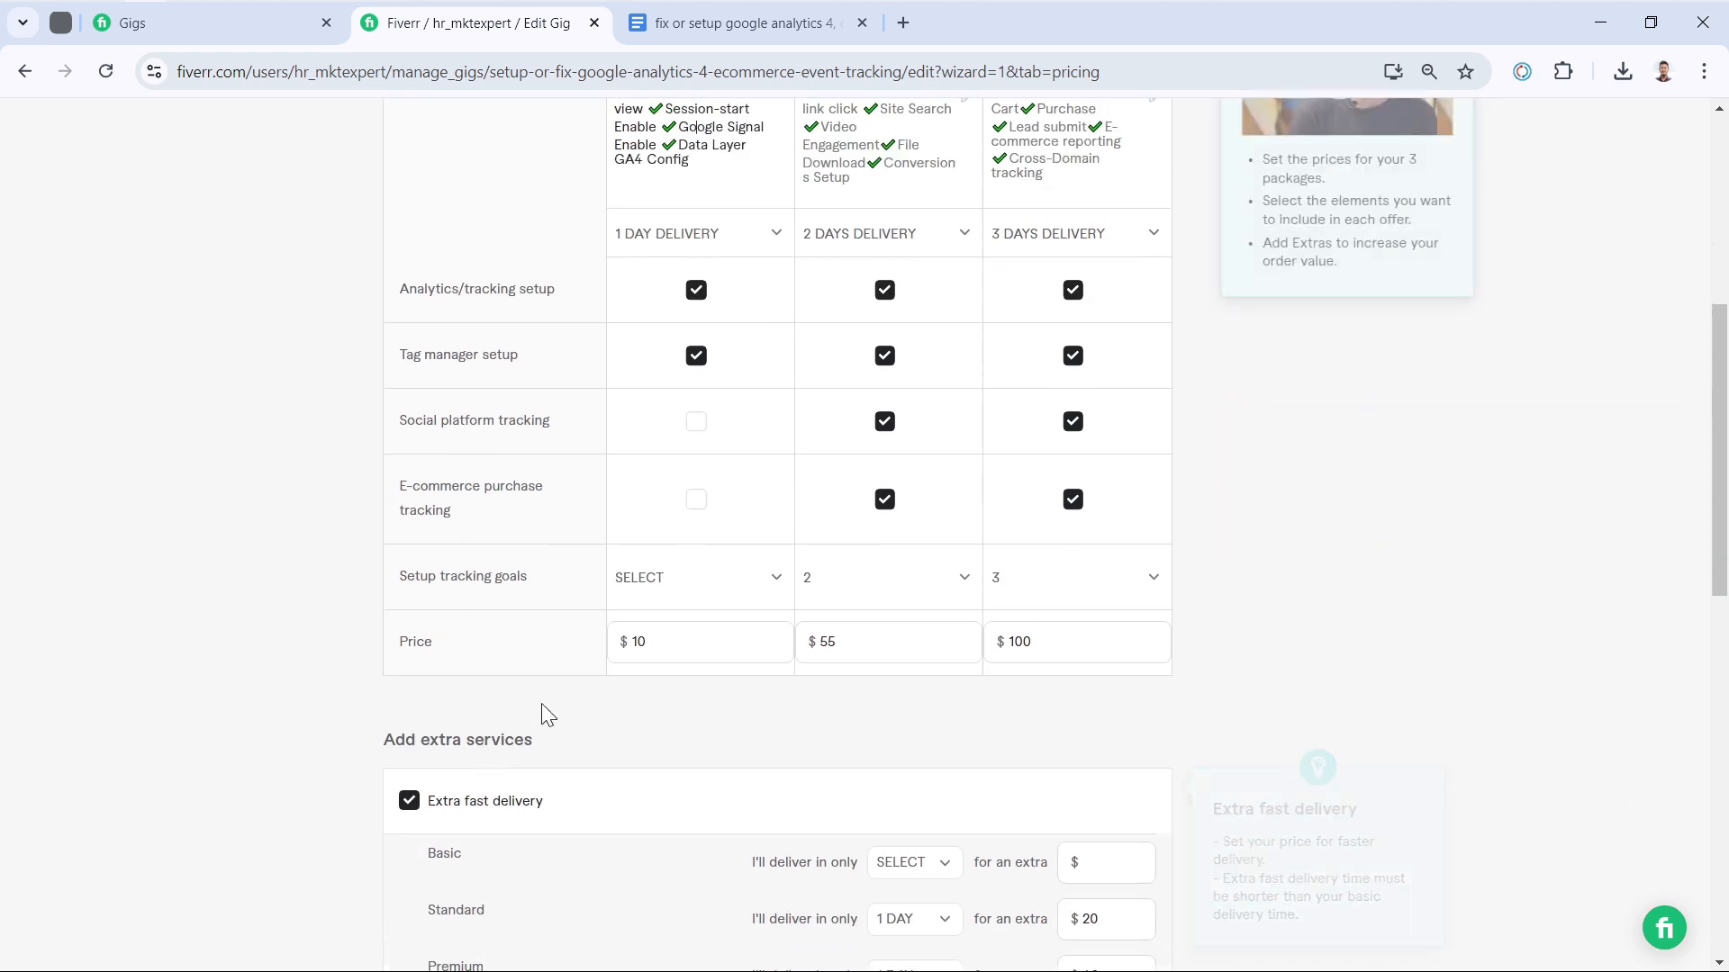
Review the three packages' prices, delivery times and included features in the Scope & Pricing table
{"action": "left_click", "coordinate": [655, 642]}
{"action": "left_click", "coordinate": [857, 641]}
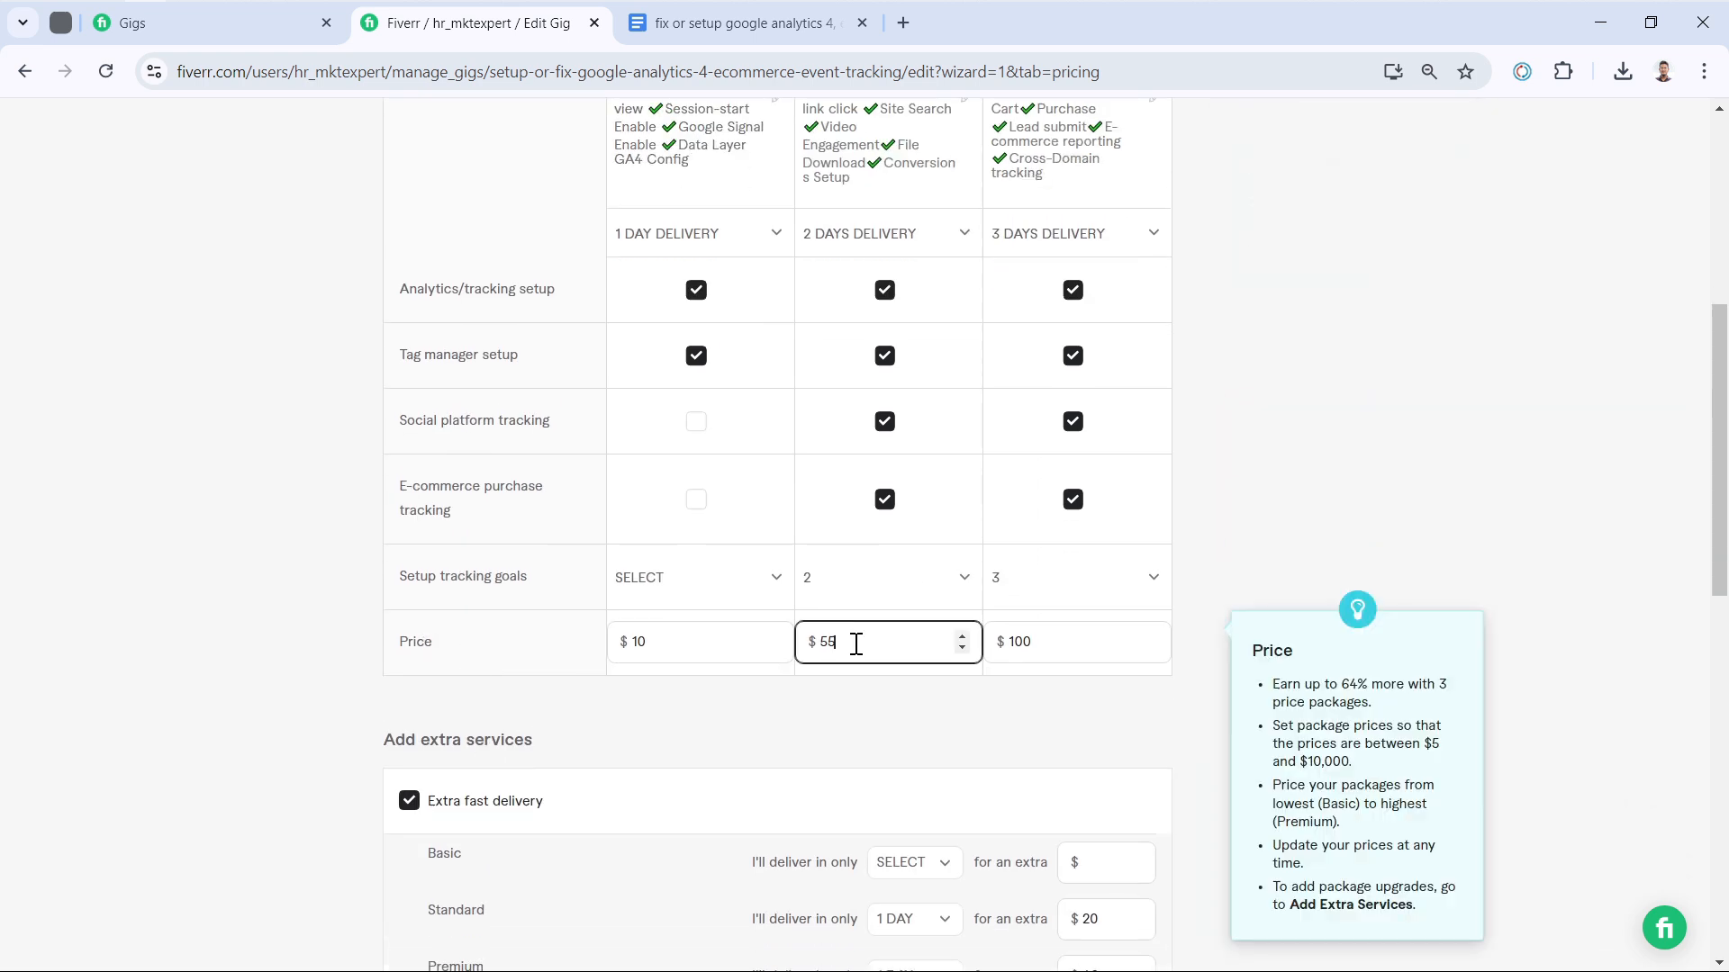
{"action": "left_click", "coordinate": [1072, 643]}
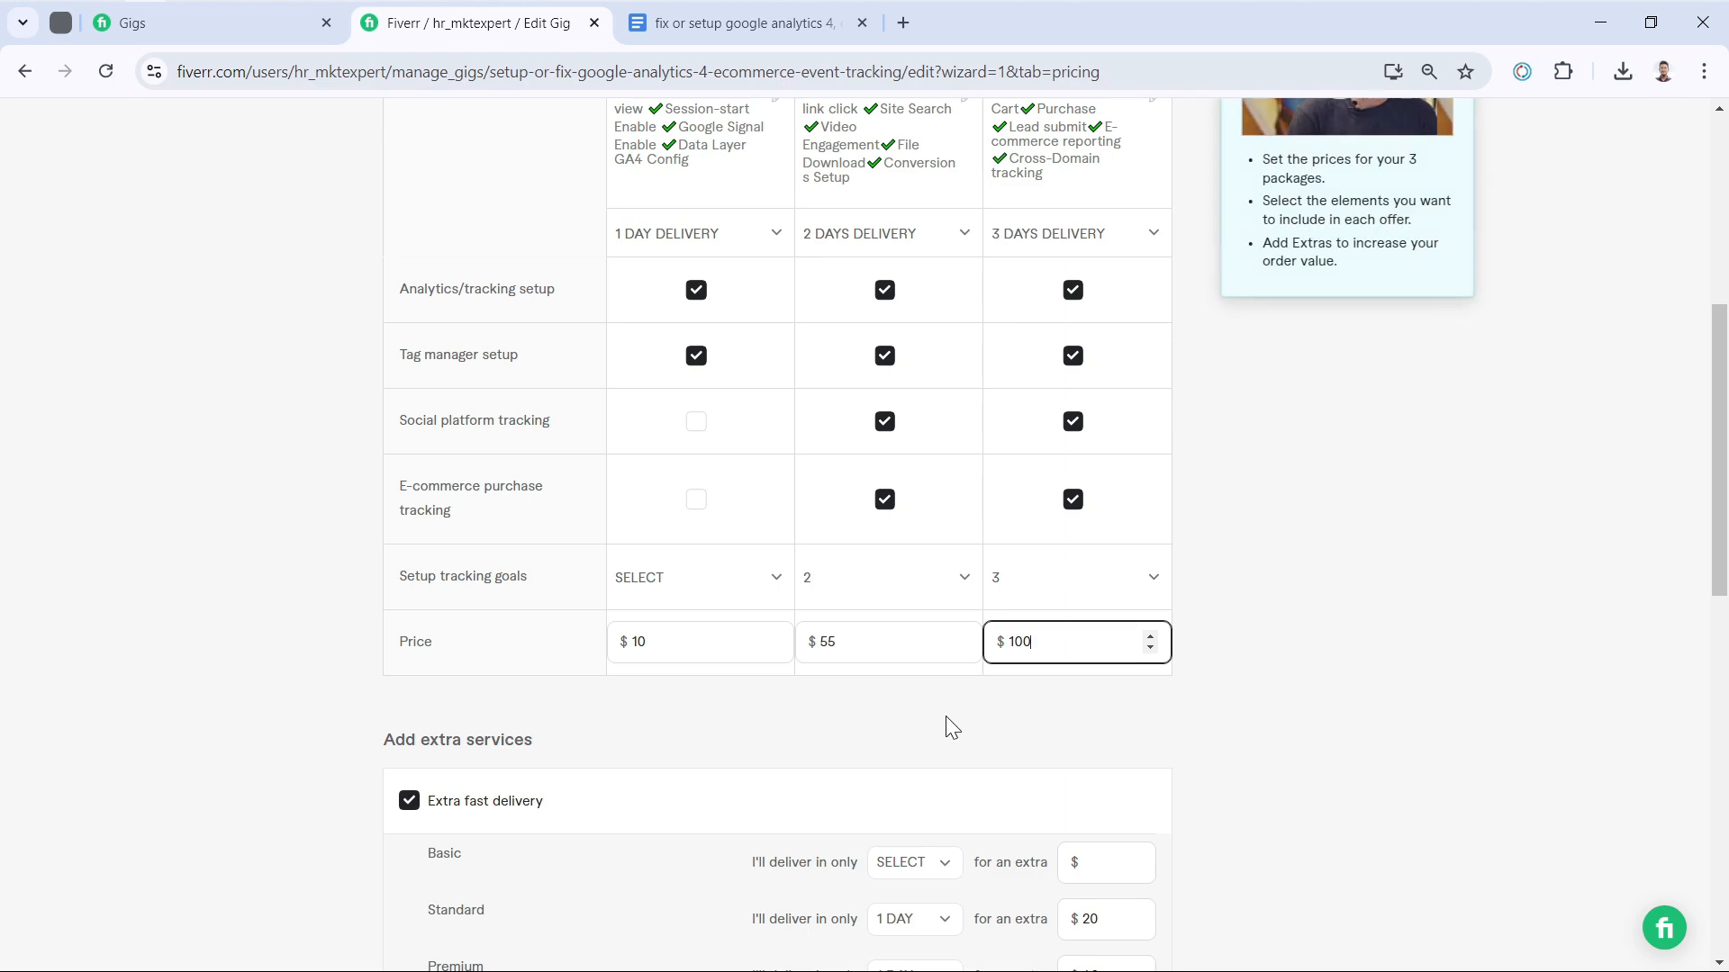
{"action": "scroll", "coordinate": [714, 721], "scroll_direction": "down", "scroll_amount": 2}
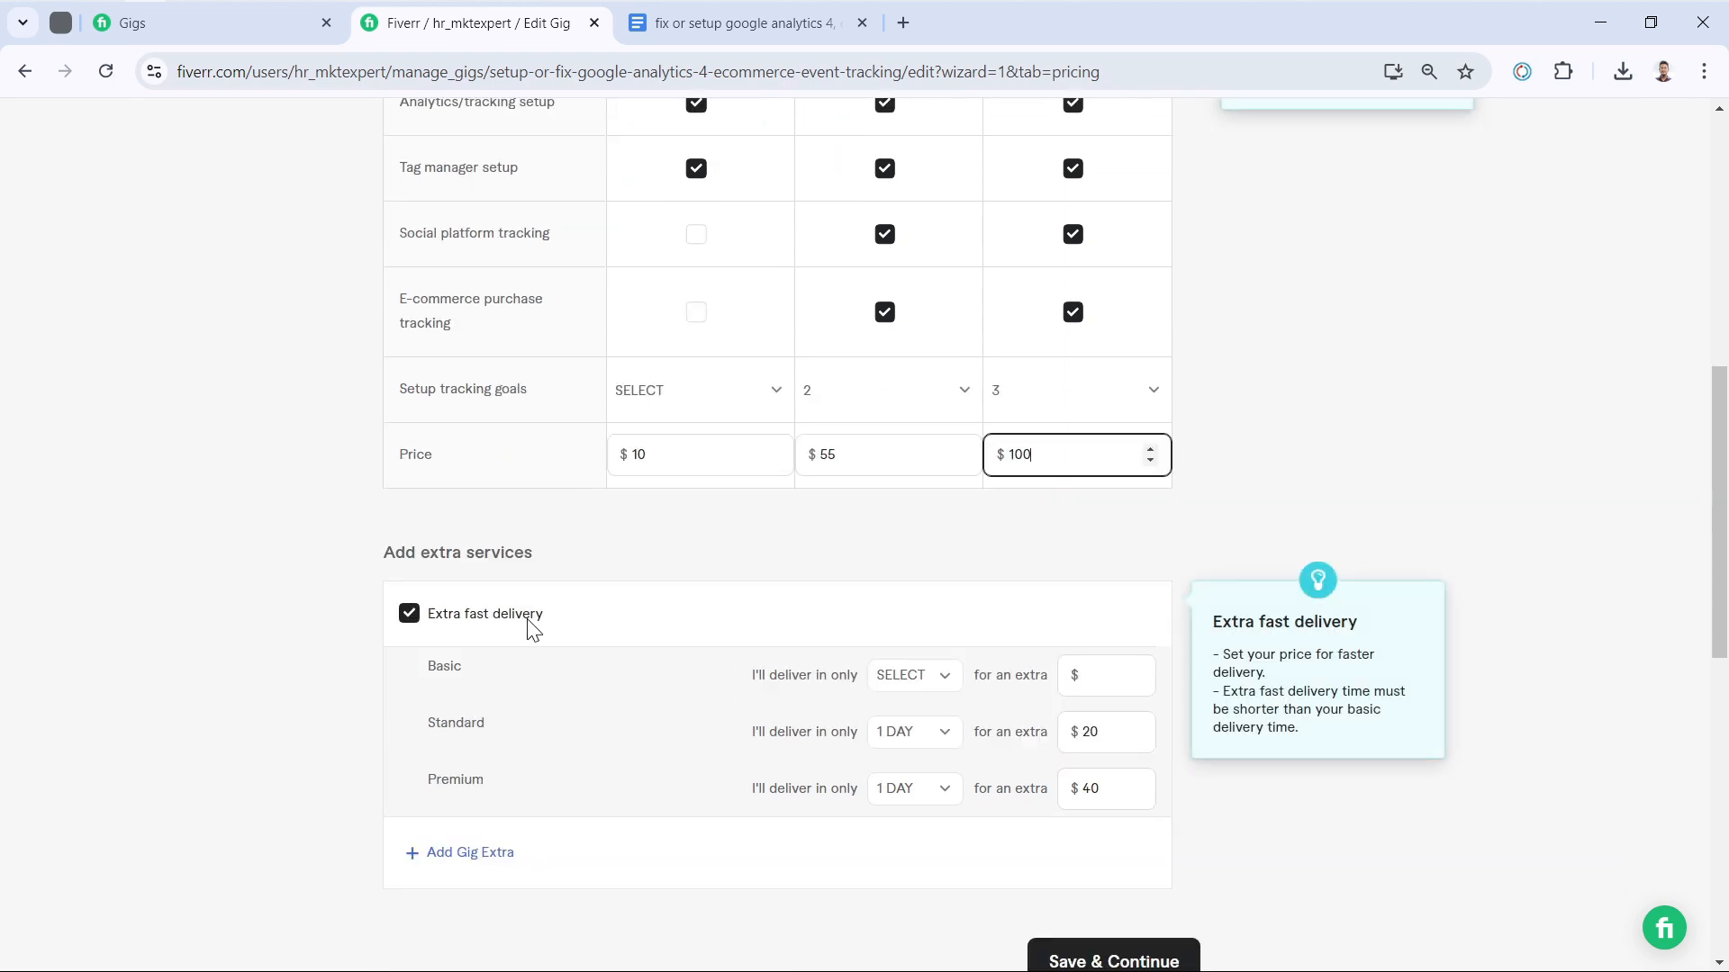
{"action": "scroll", "coordinate": [851, 620], "scroll_direction": "up", "scroll_amount": 2}
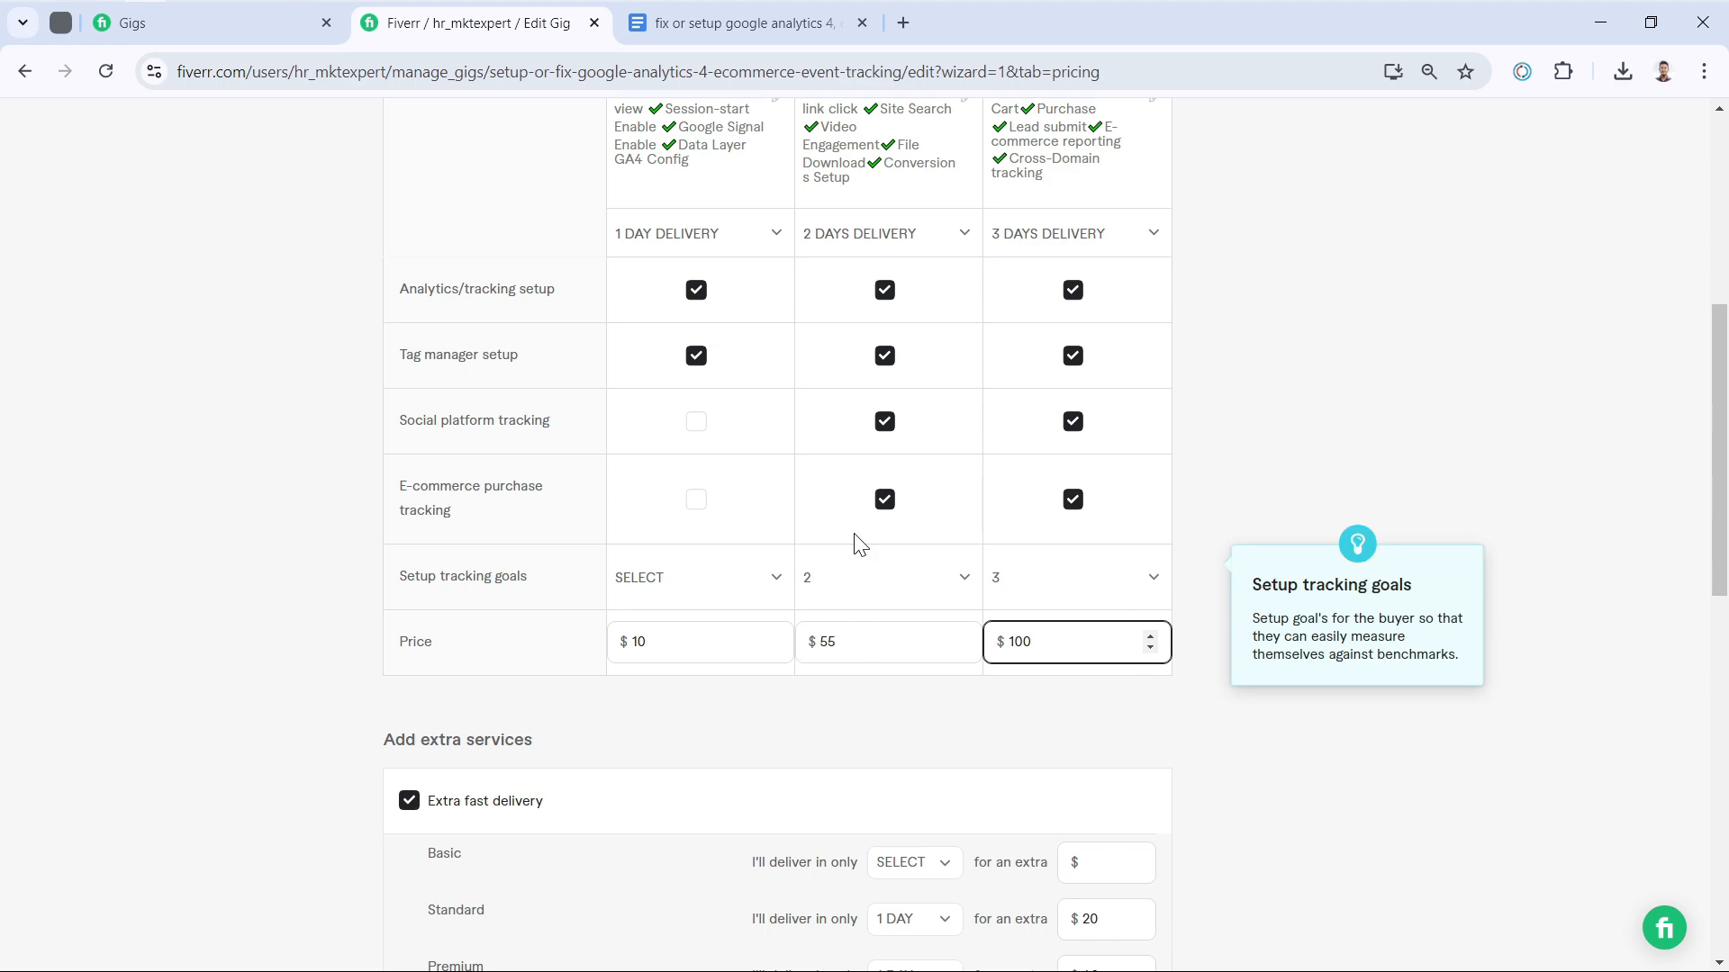
{"action": "scroll", "coordinate": [859, 543], "scroll_direction": "up", "scroll_amount": 2}
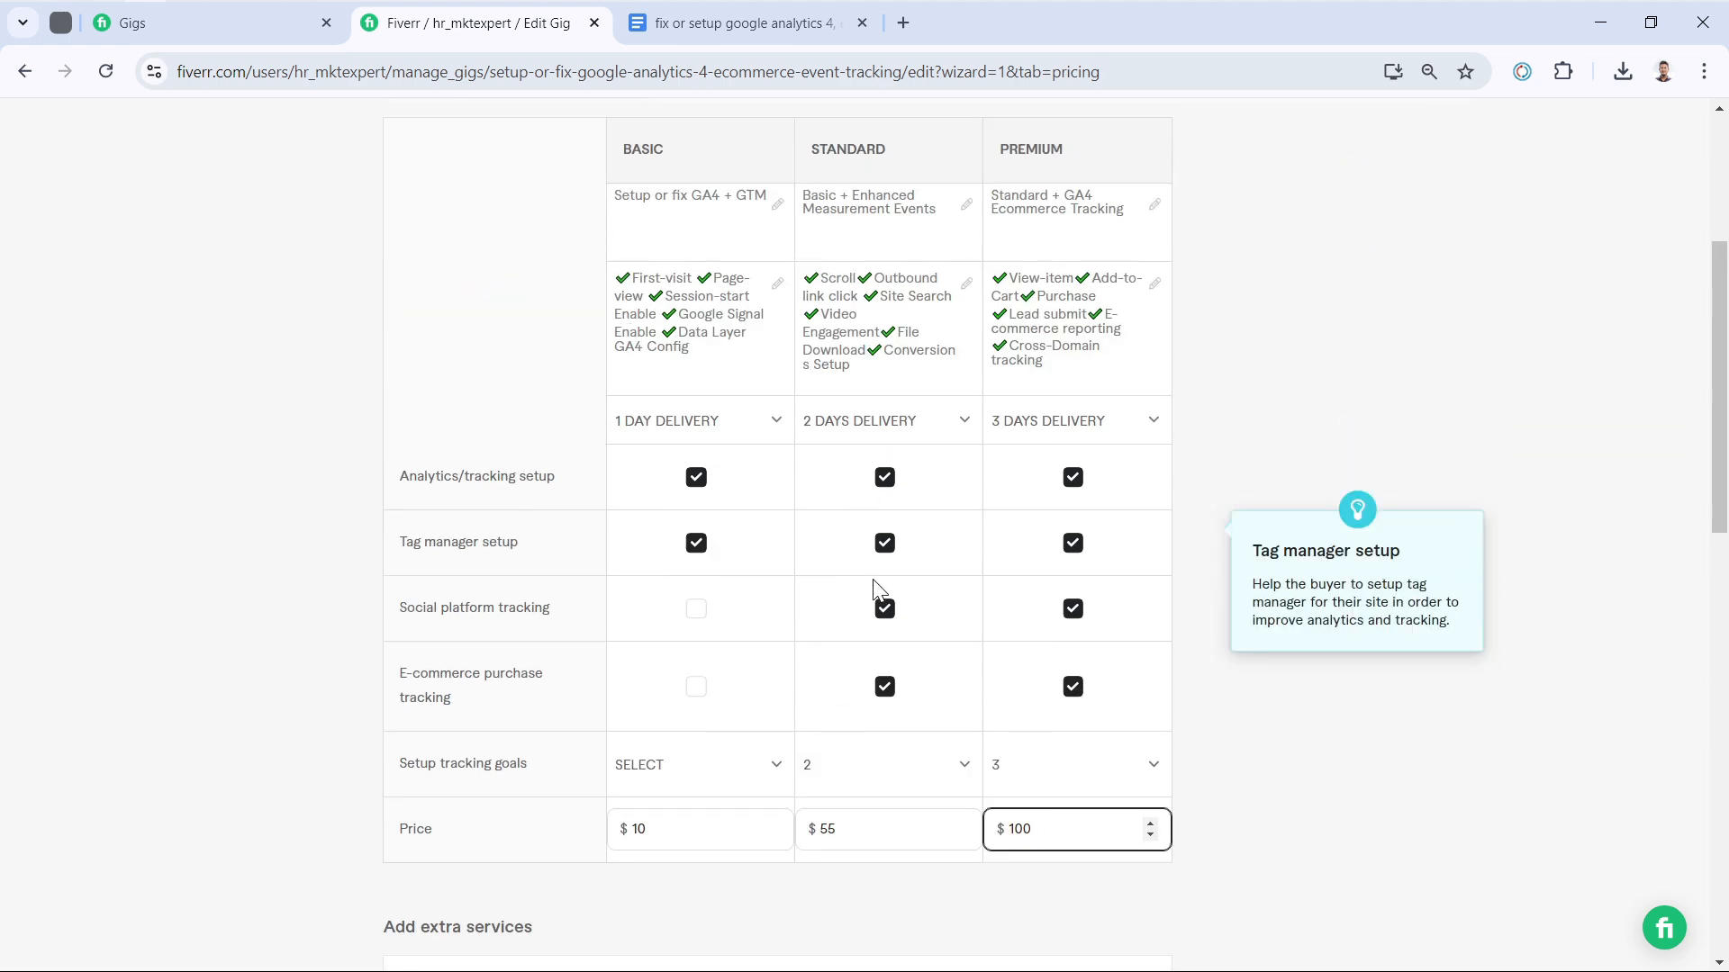
{"action": "scroll", "coordinate": [873, 590], "scroll_direction": "down", "scroll_amount": 2}
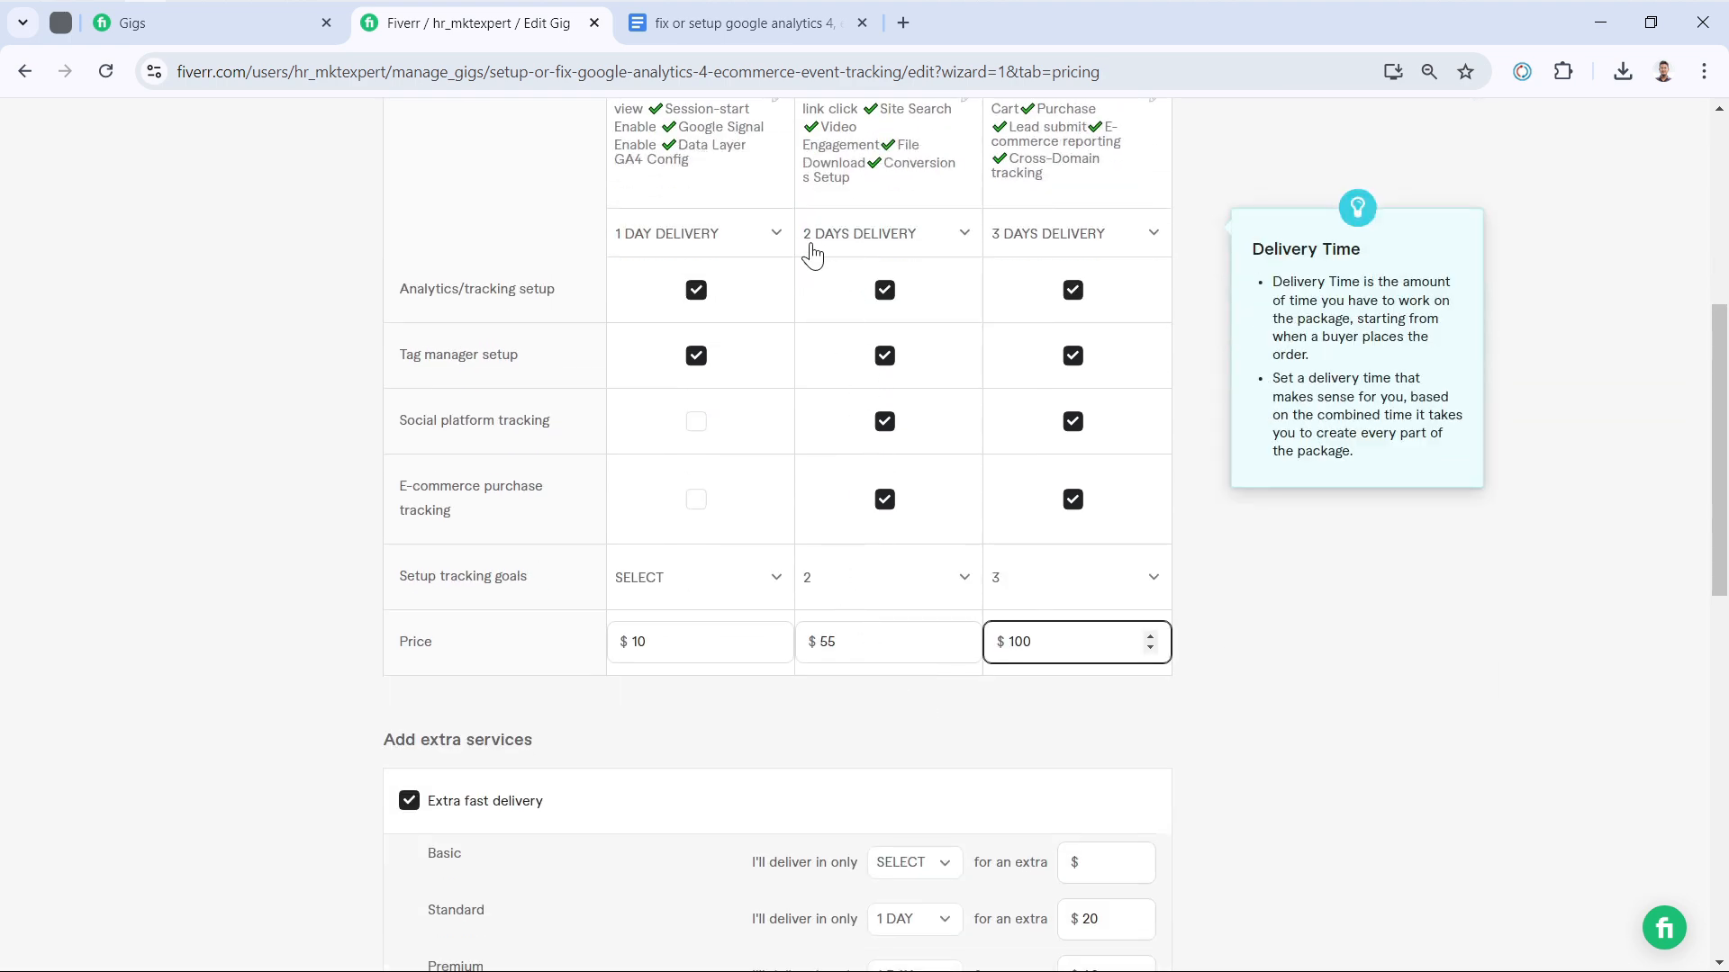
{"action": "left_click", "coordinate": [859, 645]}
{"action": "left_click", "coordinate": [929, 743]}
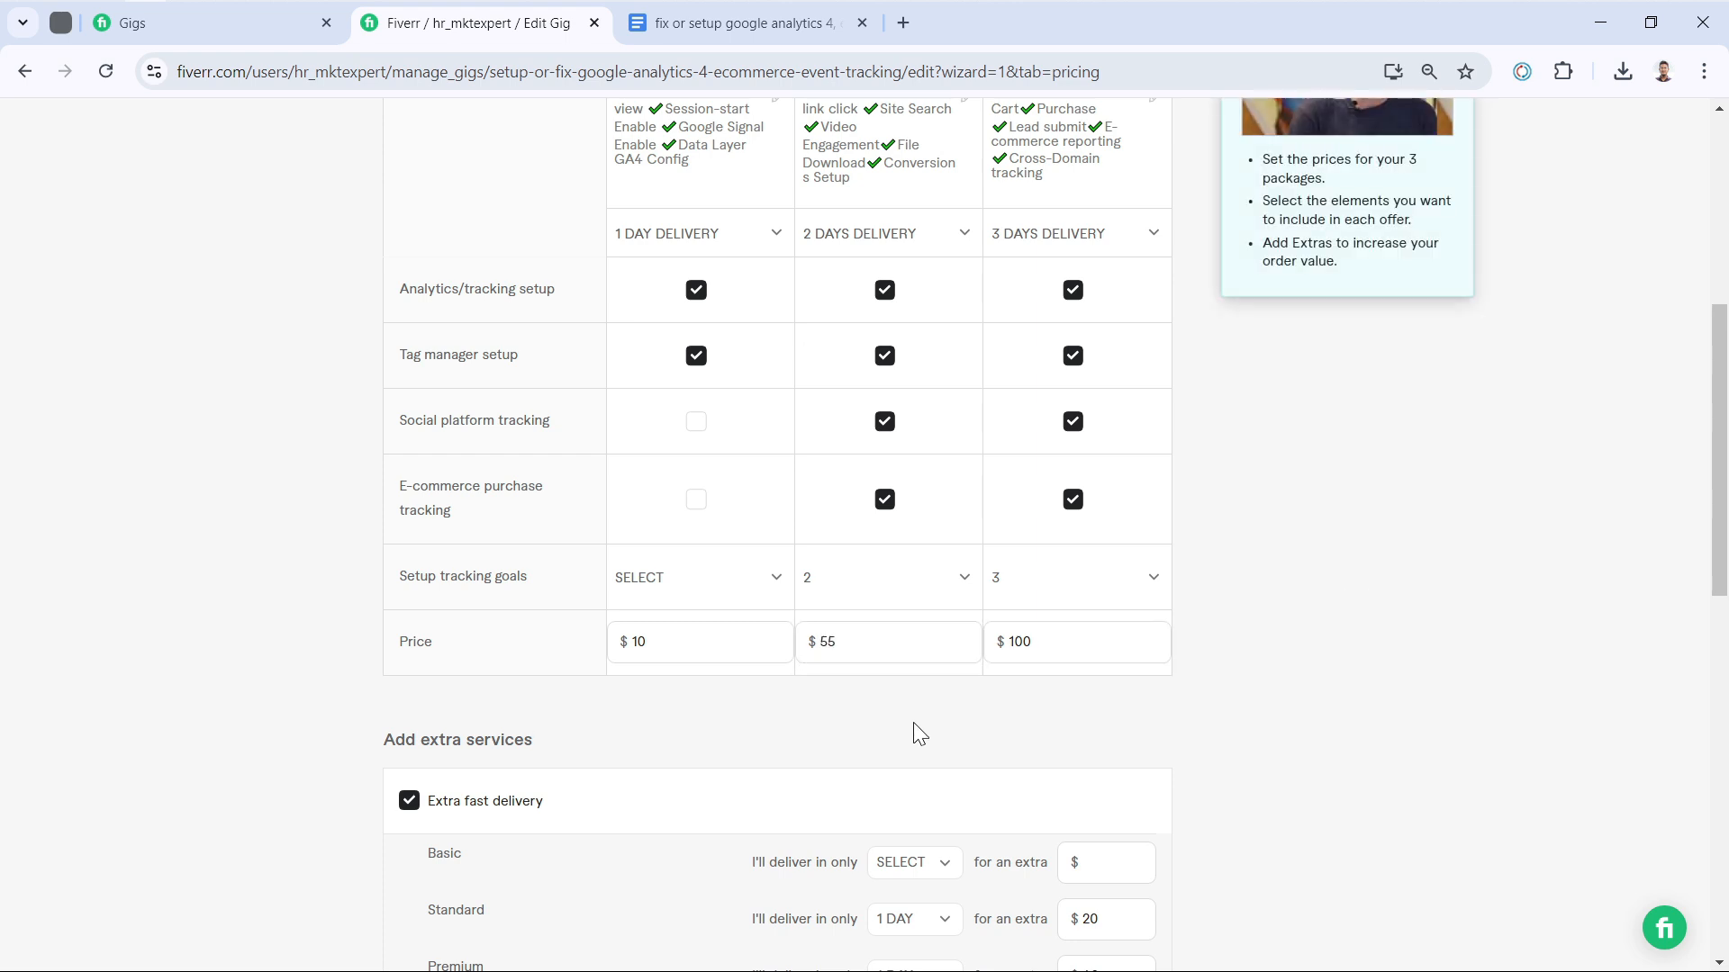
Check the Extra fast delivery prices under the extra services and save the Pricing section to continue to Description & FAQ
{"action": "scroll", "coordinate": [915, 724], "scroll_direction": "down", "scroll_amount": 2}
{"action": "left_click", "coordinate": [1096, 732]}
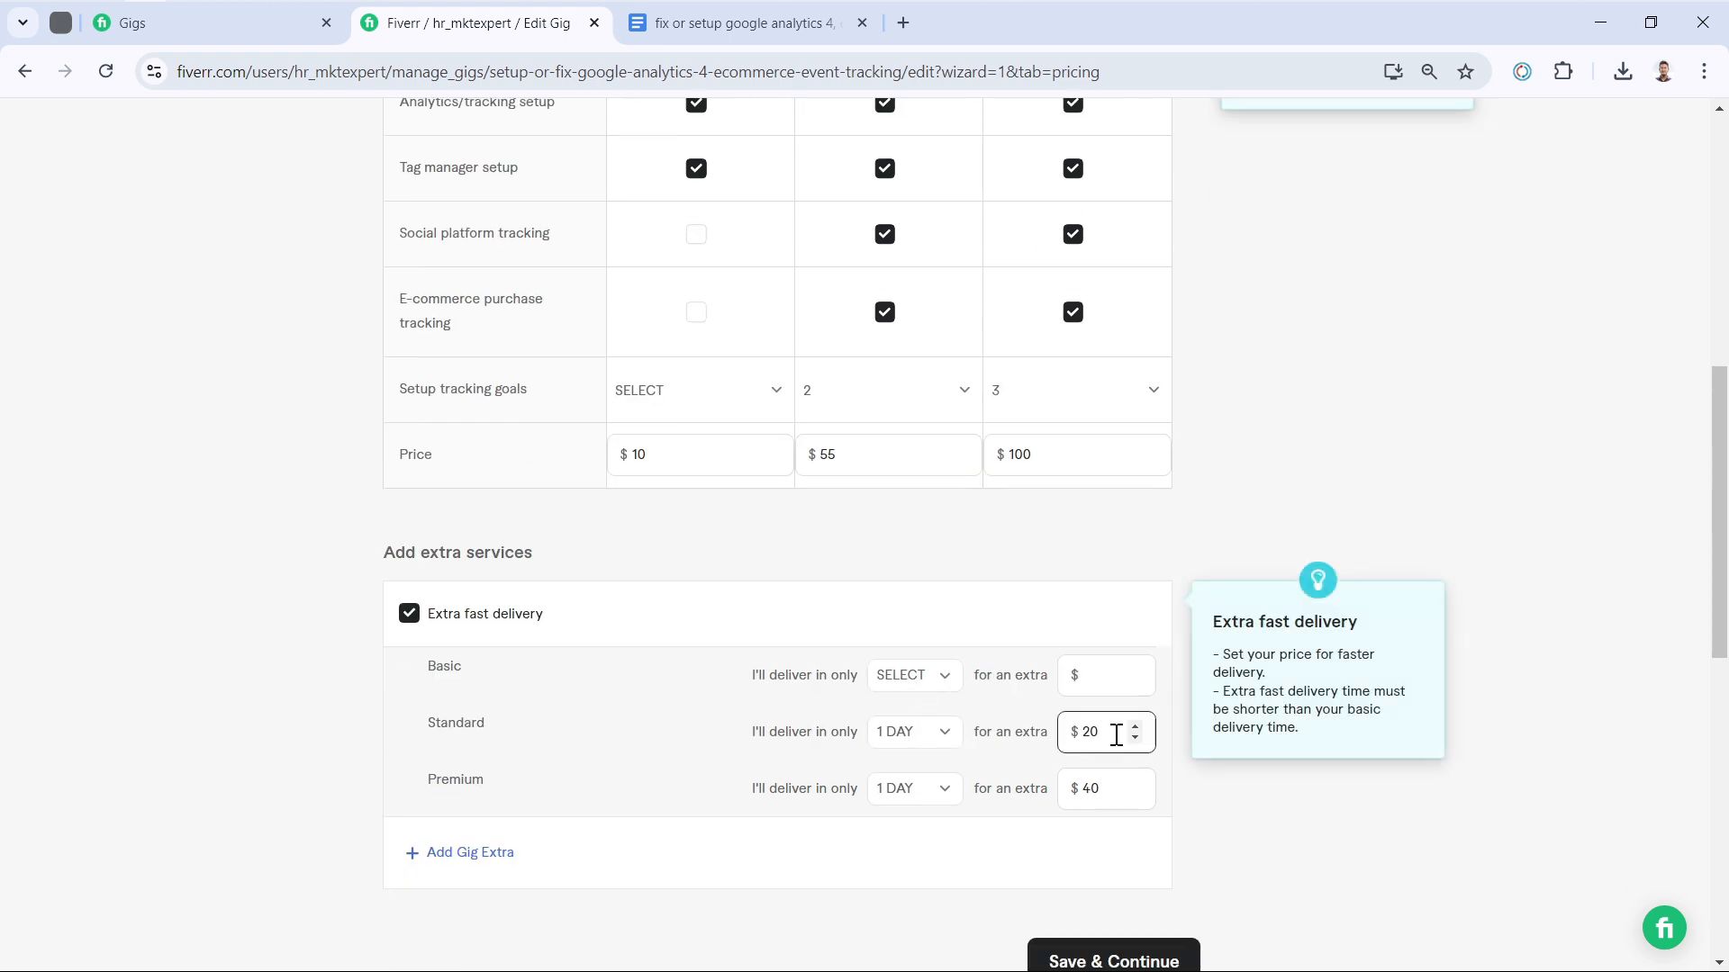
{"action": "left_click_drag", "start_coordinate": [1099, 732], "coordinate": [1065, 738]}
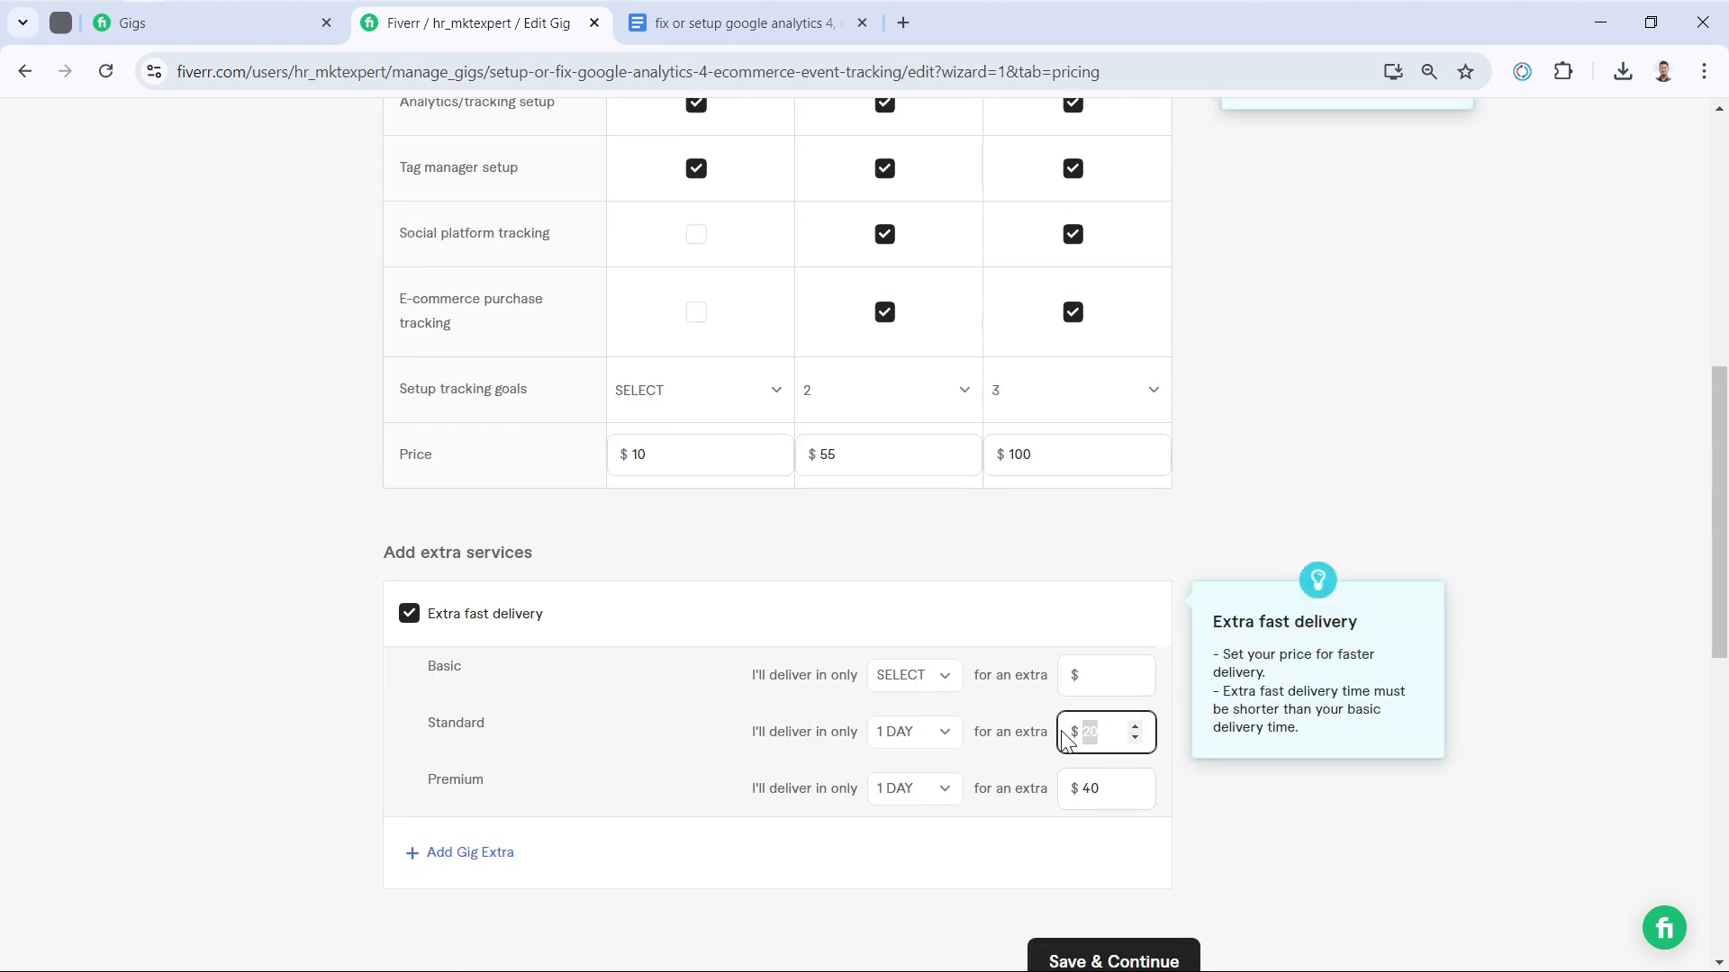
{"action": "left_click", "coordinate": [1172, 548]}
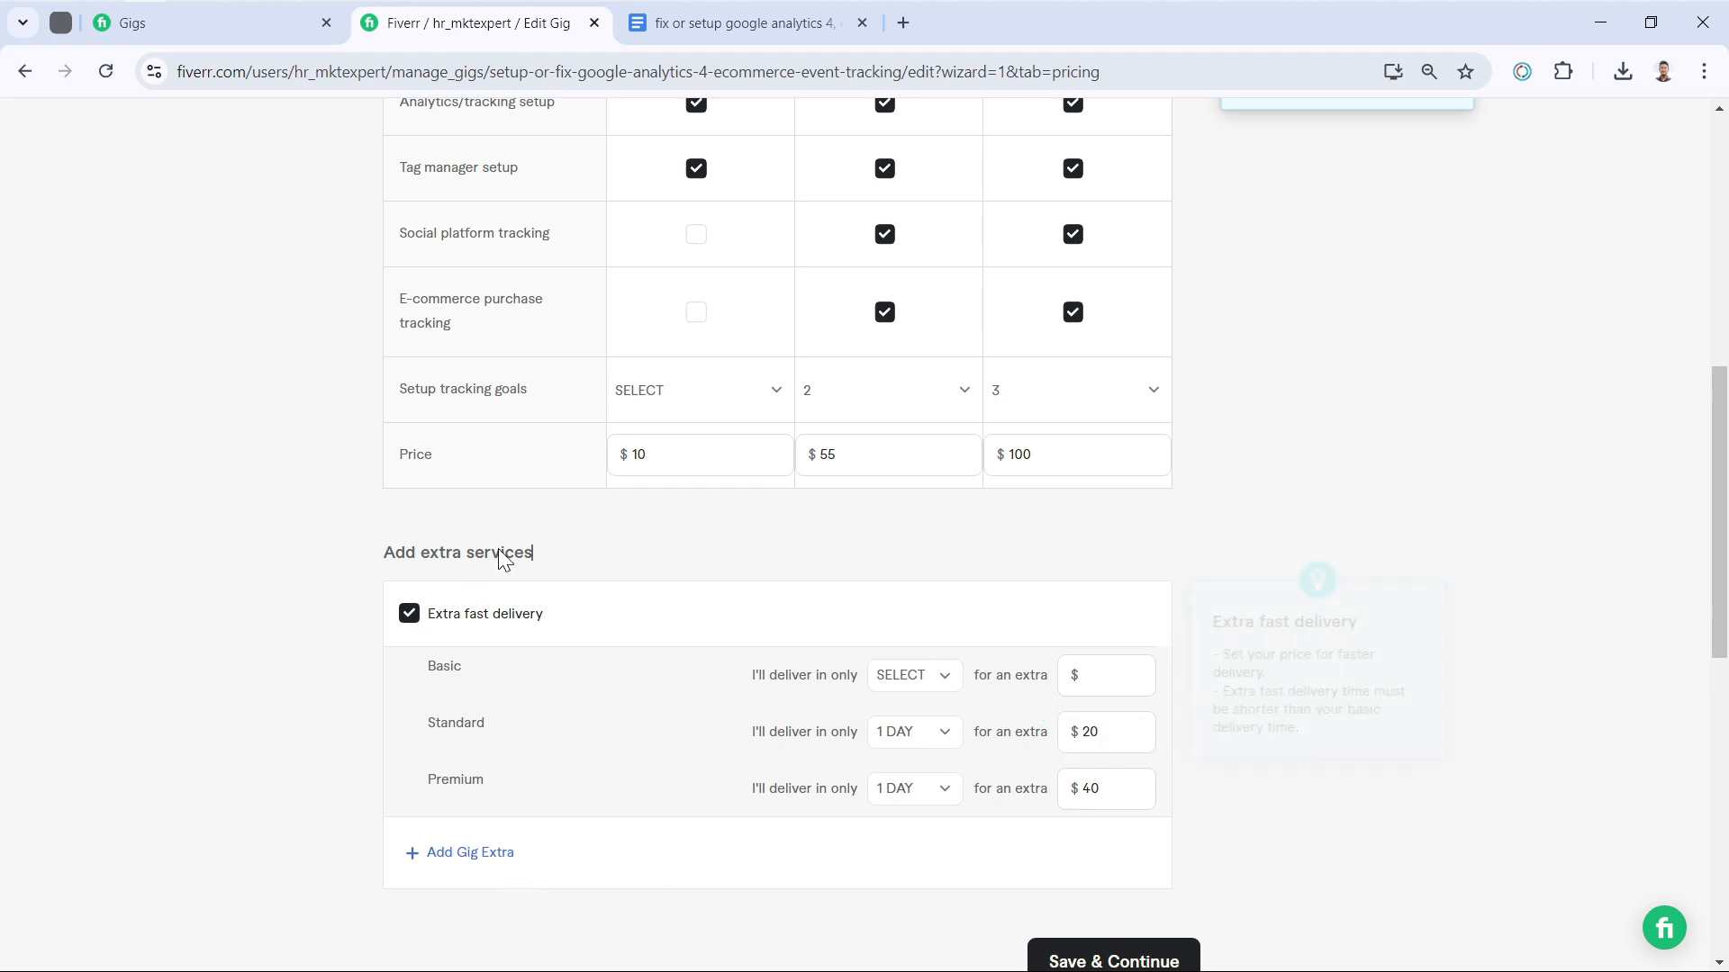
{"action": "scroll", "coordinate": [1117, 918], "scroll_direction": "down", "scroll_amount": 2}
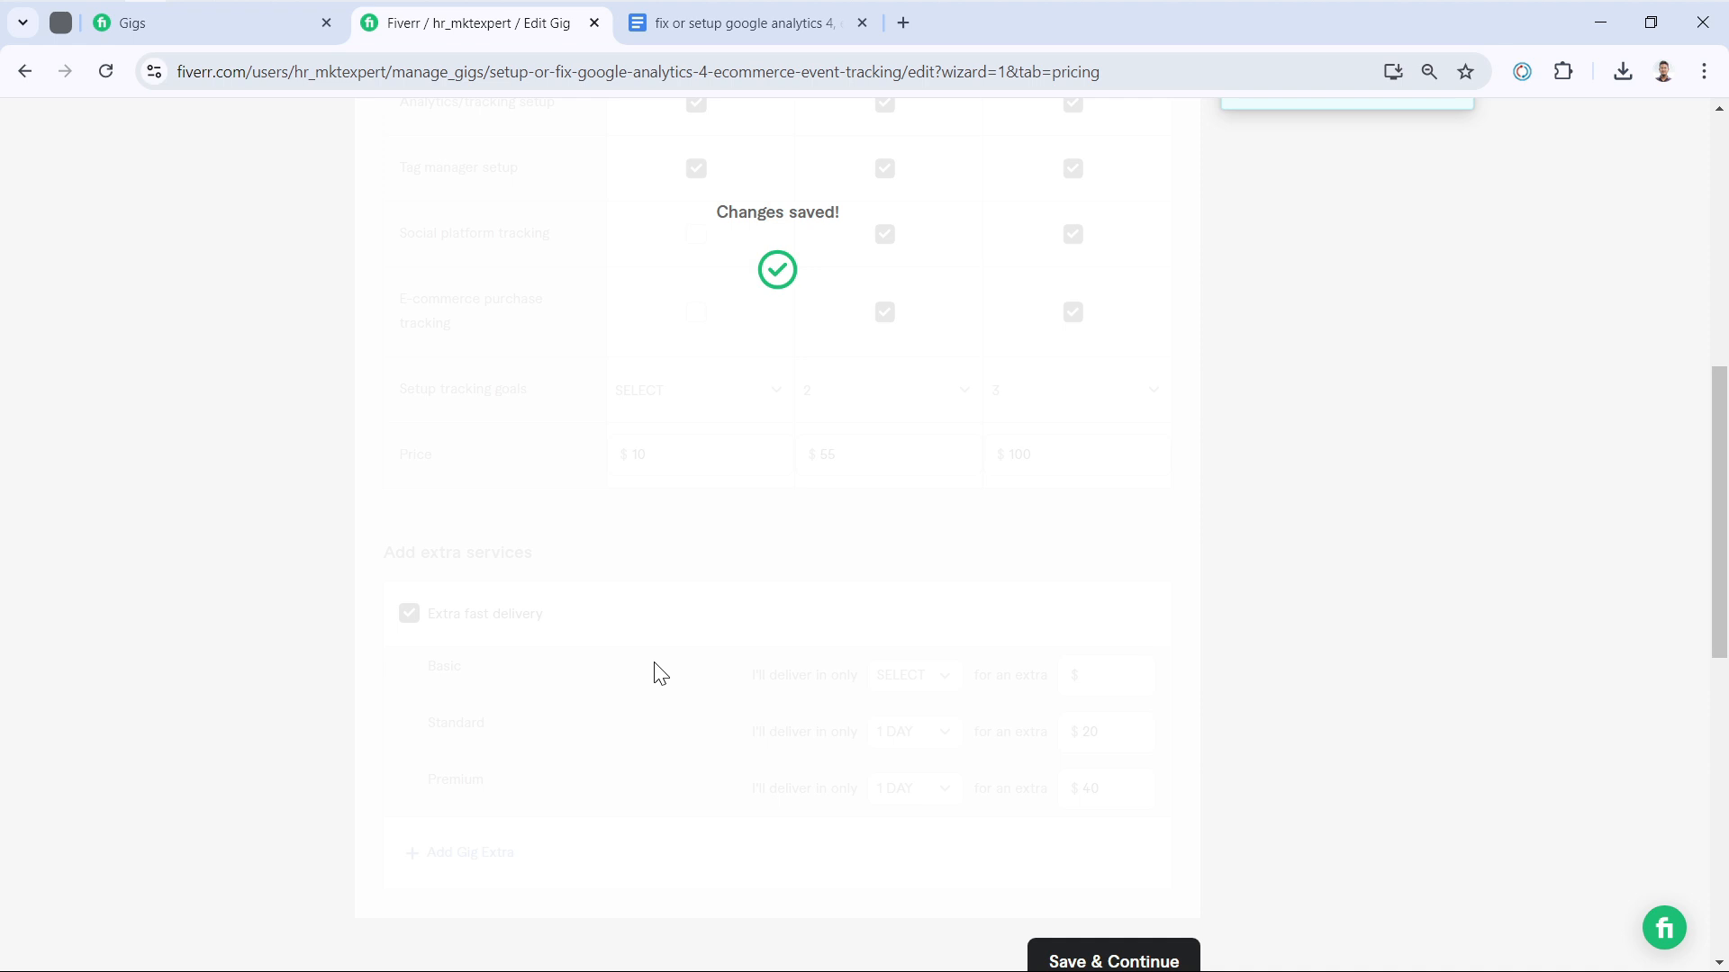
Read through the gig description from its opening question to the closing note
{"action": "scroll", "coordinate": [569, 595], "scroll_direction": "up", "scroll_amount": 8}
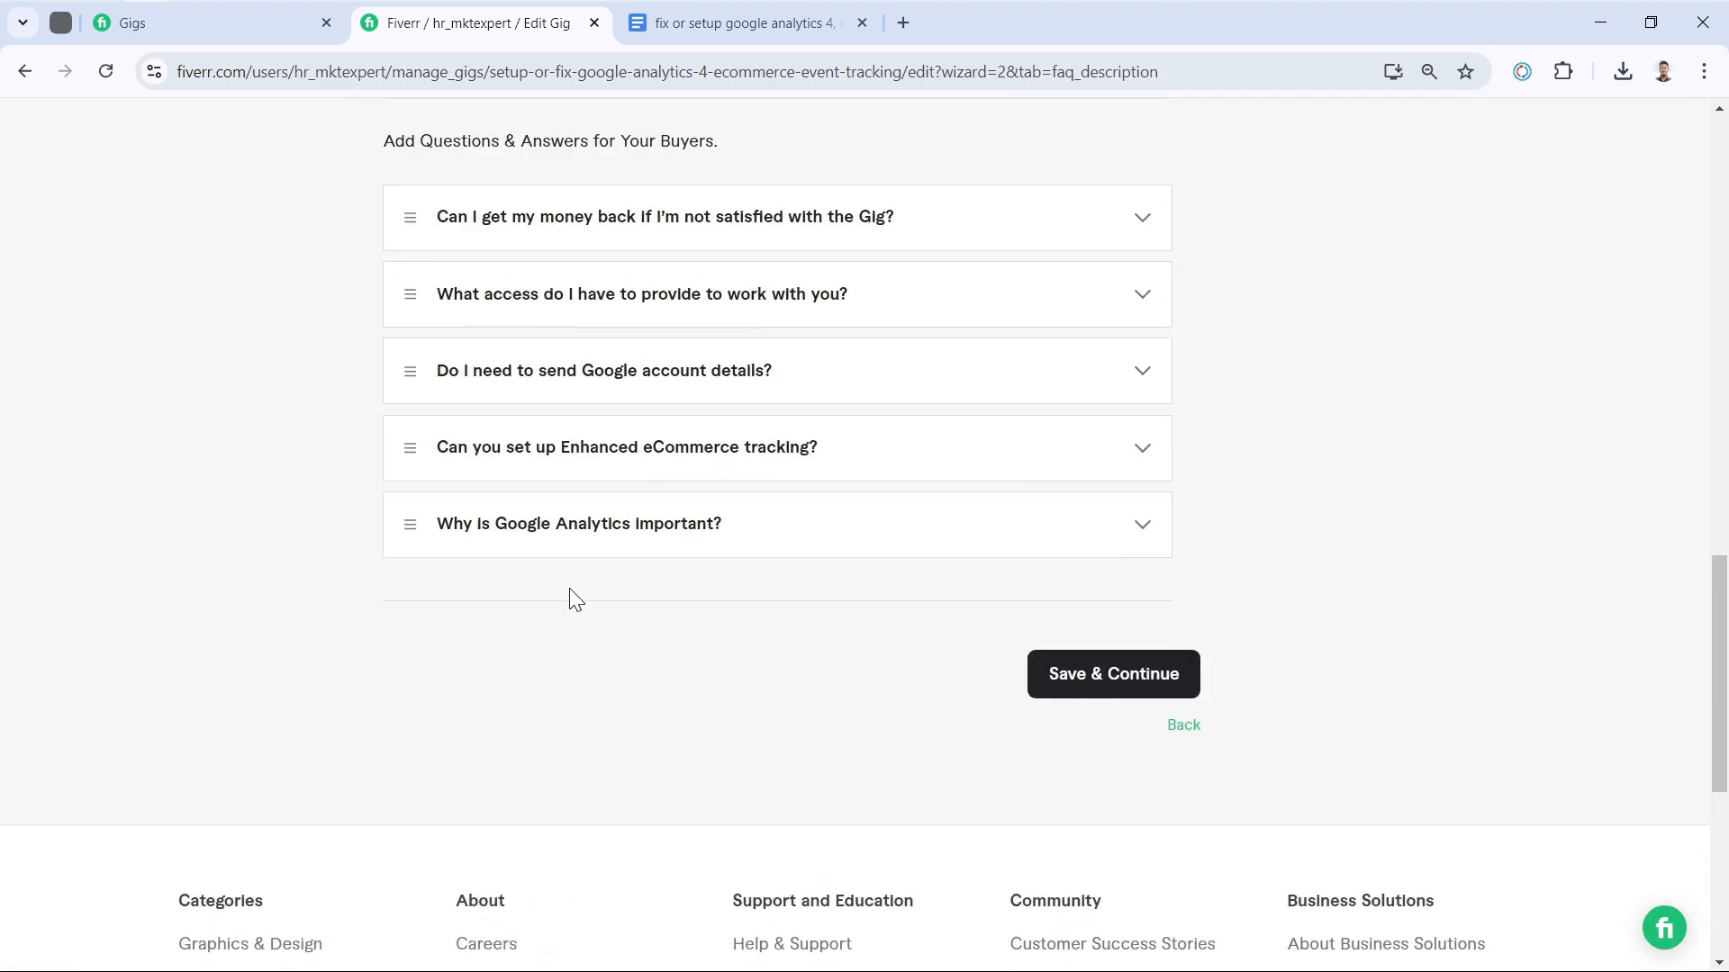
{"action": "scroll", "coordinate": [569, 598], "scroll_direction": "up", "scroll_amount": 15}
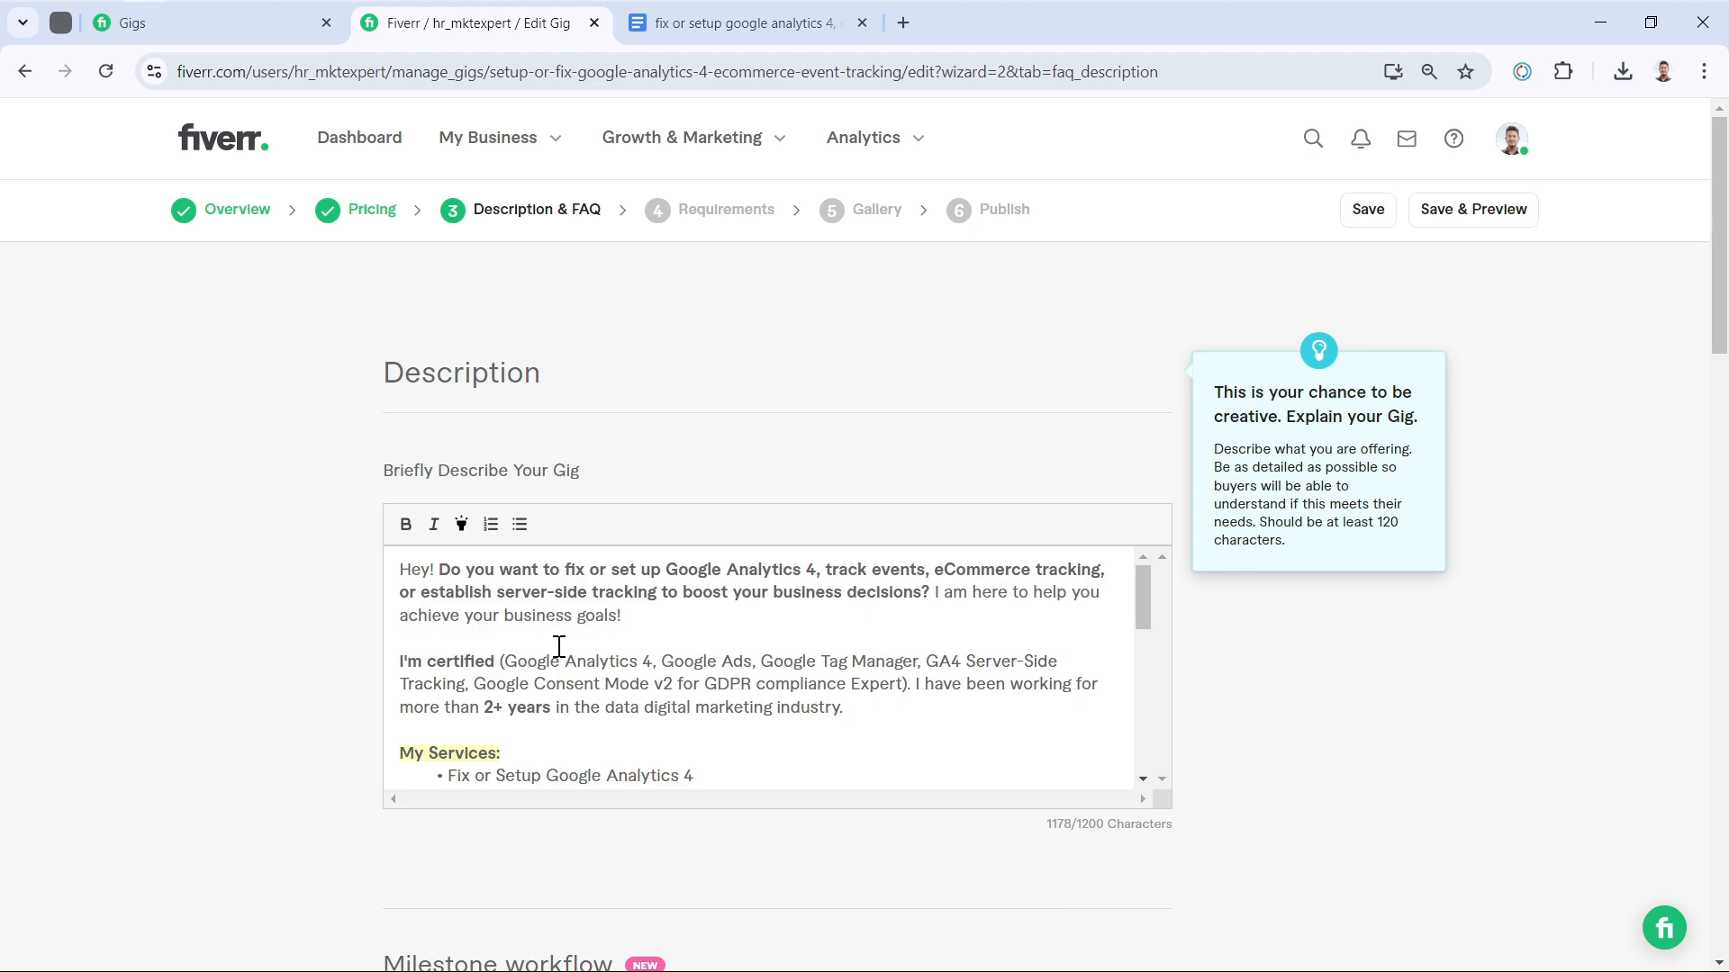
{"action": "scroll", "coordinate": [555, 662], "scroll_direction": "down", "scroll_amount": 8}
{"action": "scroll", "coordinate": [603, 648], "scroll_direction": "down", "scroll_amount": 9}
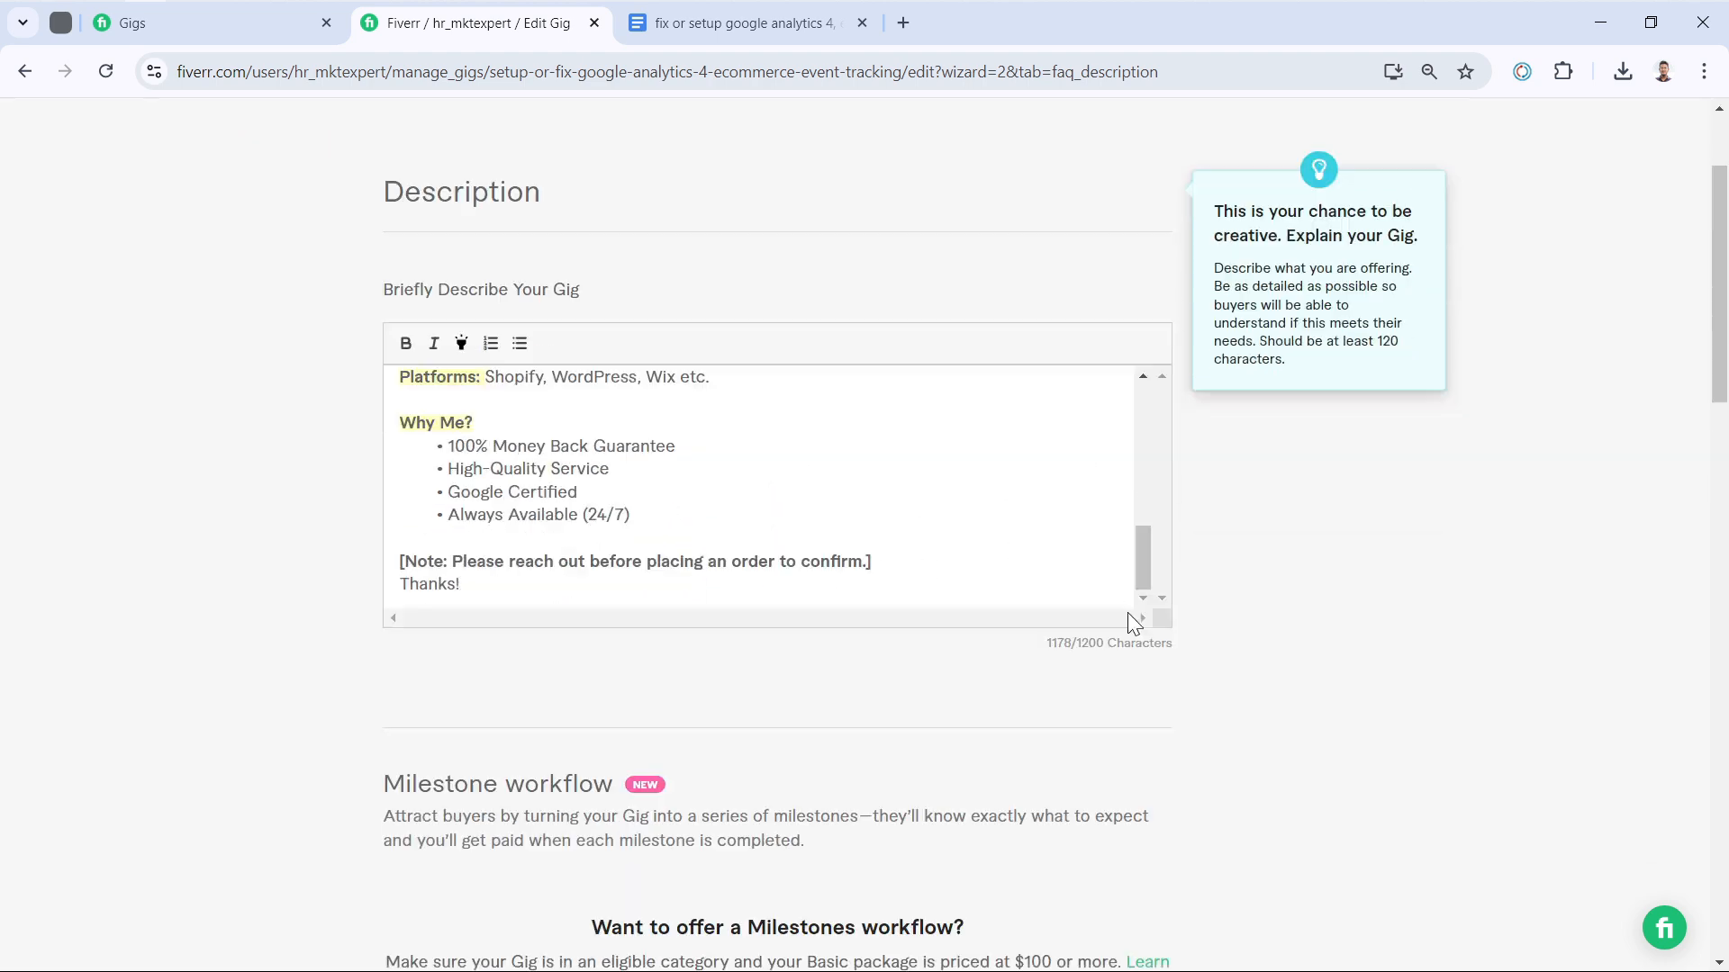
Look over the milestone workflow and the FAQ list, and save the Description & FAQ section to continue to Requirements
{"action": "scroll", "coordinate": [591, 620], "scroll_direction": "down", "scroll_amount": 5}
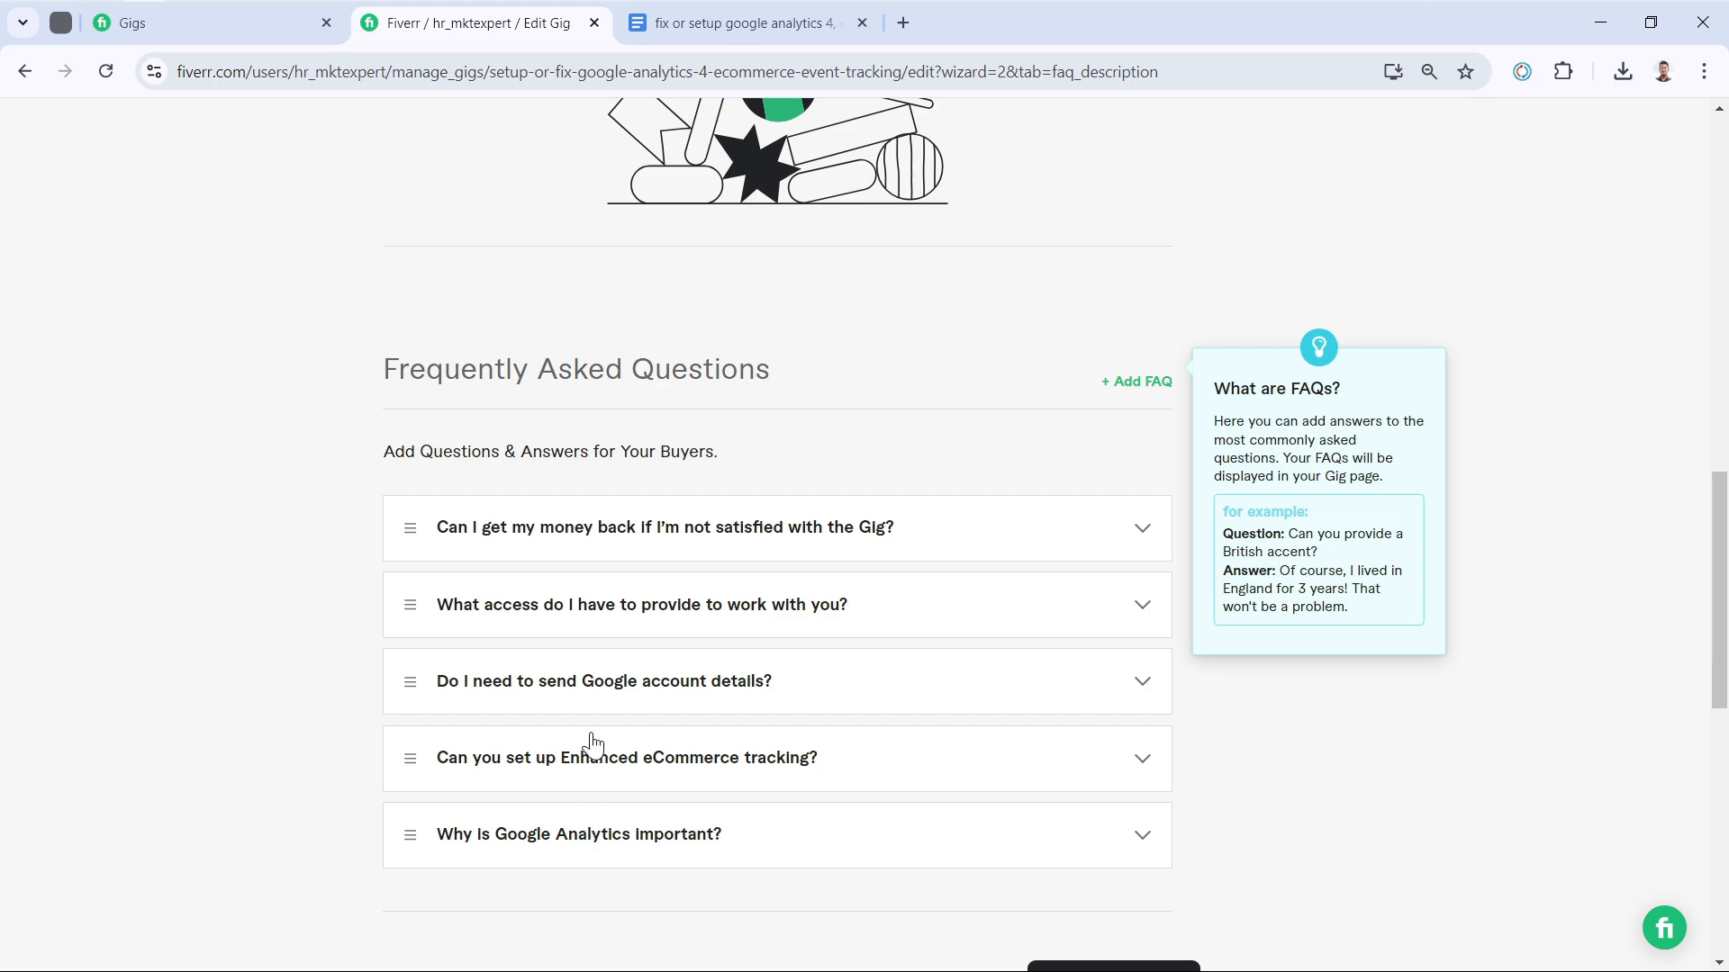
{"action": "scroll", "coordinate": [990, 734], "scroll_direction": "down", "scroll_amount": 2}
{"action": "scroll", "coordinate": [585, 675], "scroll_direction": "up", "scroll_amount": 9}
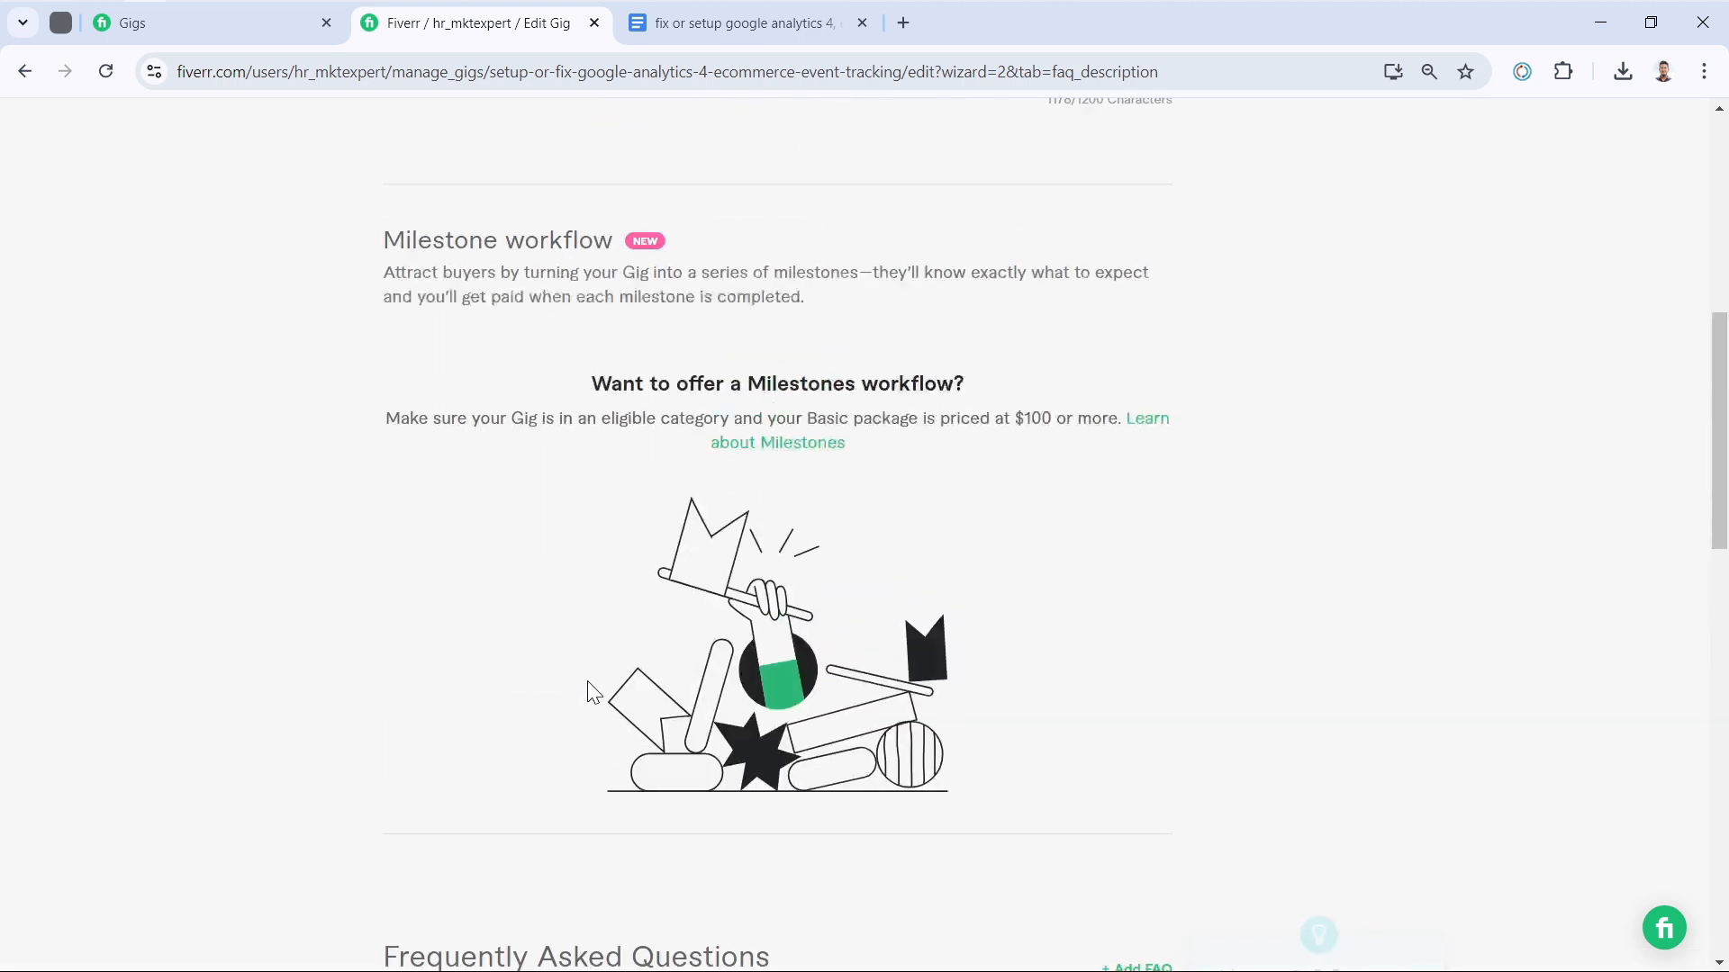
{"action": "scroll", "coordinate": [592, 695], "scroll_direction": "down", "scroll_amount": 10}
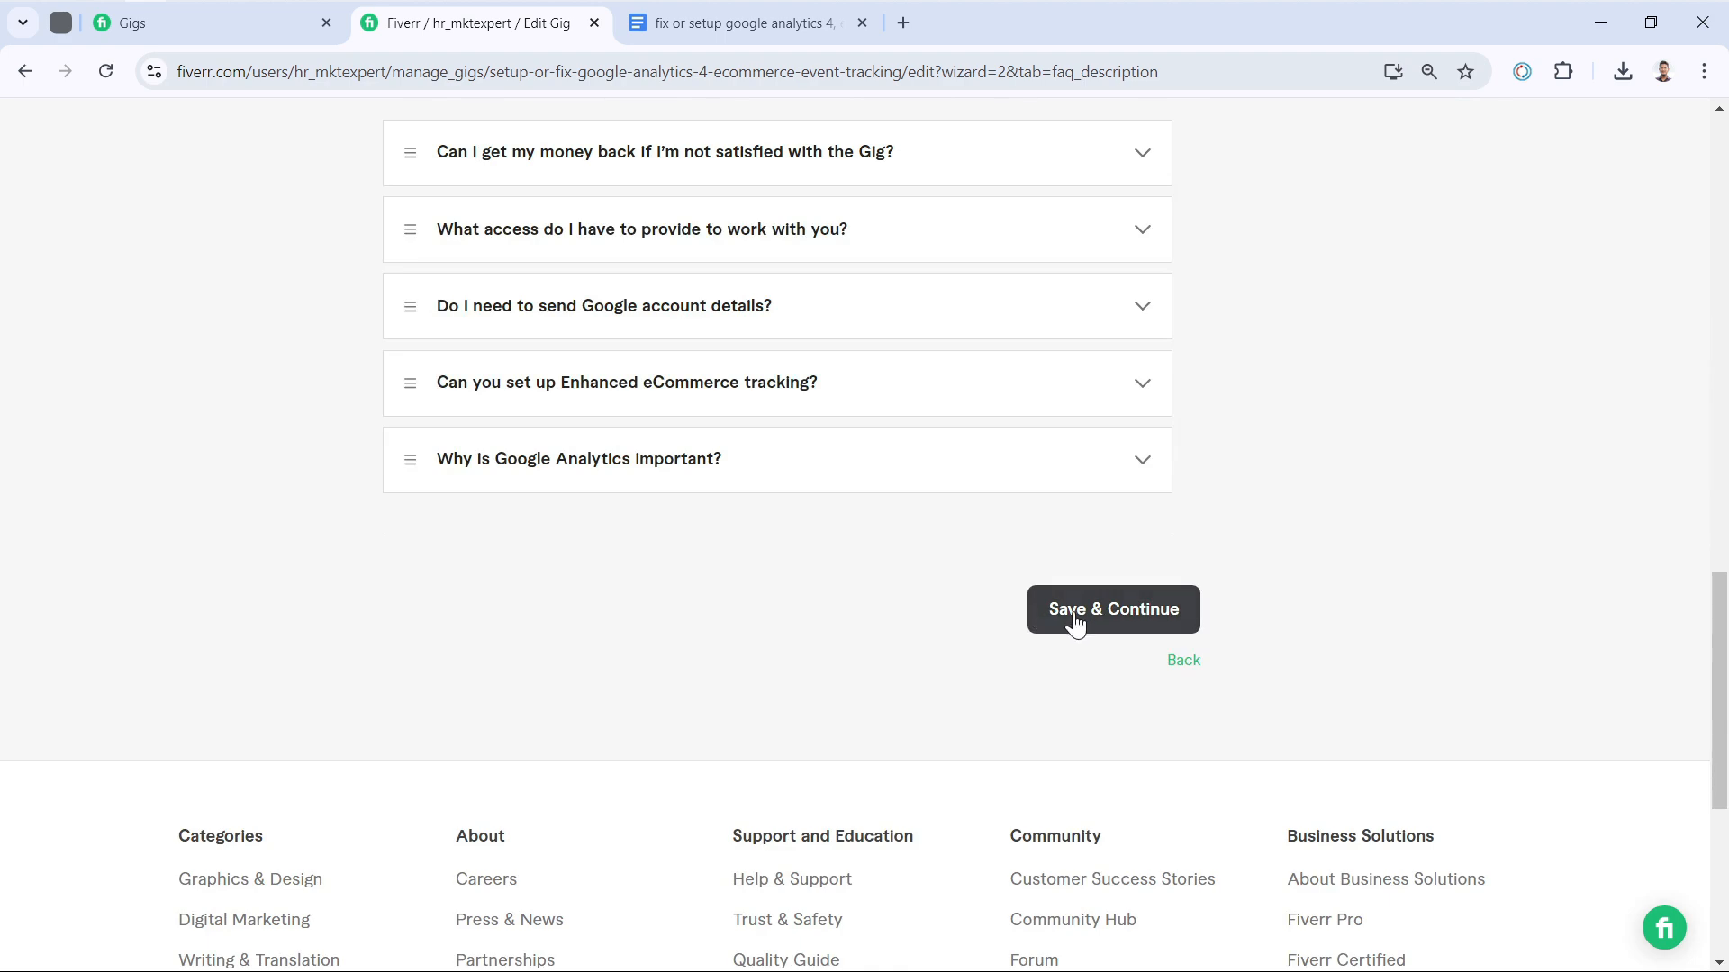
{"action": "left_click", "coordinate": [1076, 623]}
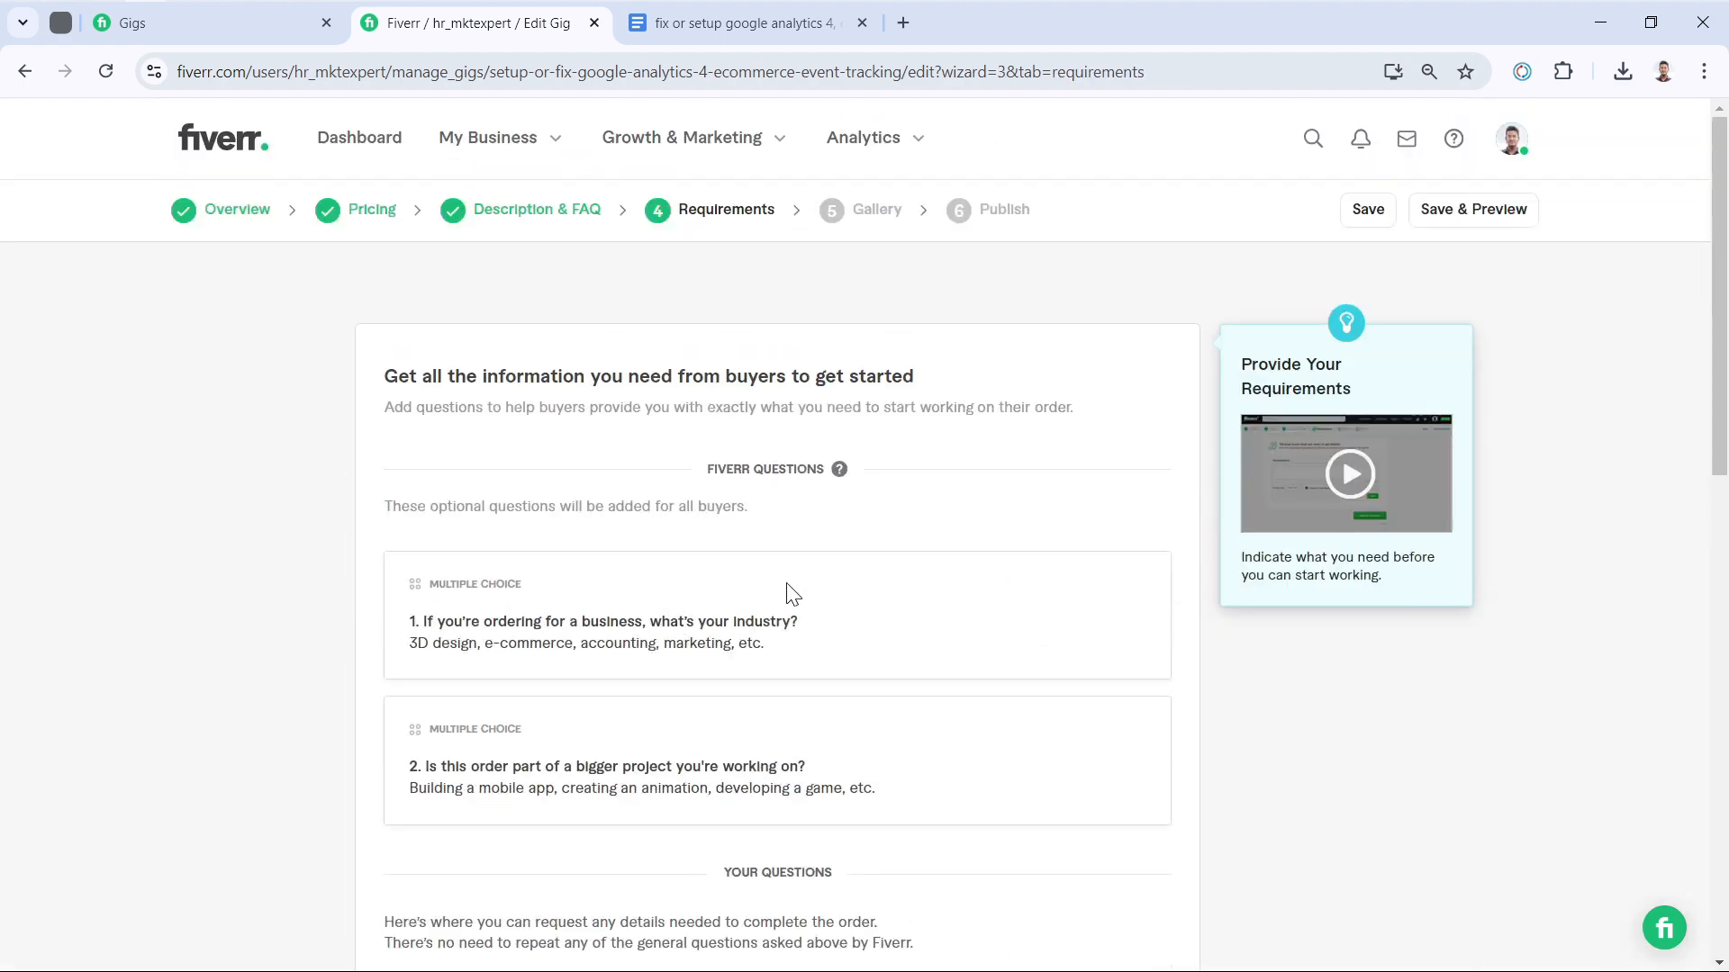
Look over the Fiverr questions for buyers and highlight the Your Questions heading in the Requirements section
{"action": "scroll", "coordinate": [786, 595], "scroll_direction": "down", "scroll_amount": 2}
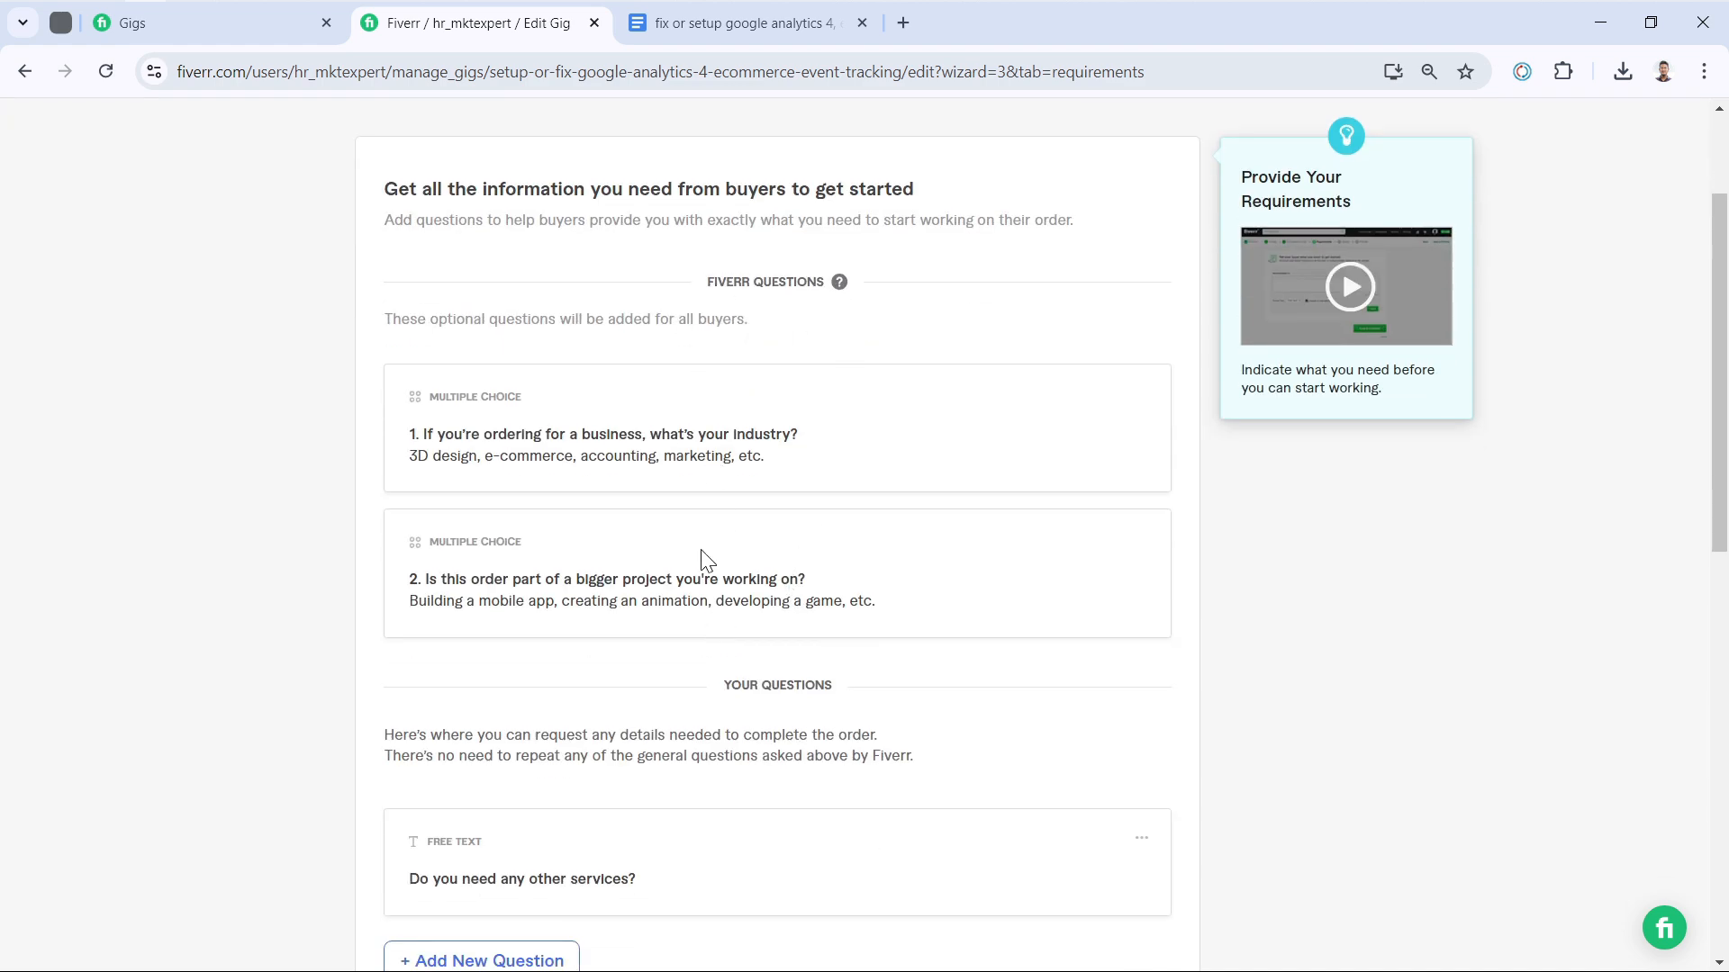
{"action": "scroll", "coordinate": [705, 560], "scroll_direction": "down", "scroll_amount": 4}
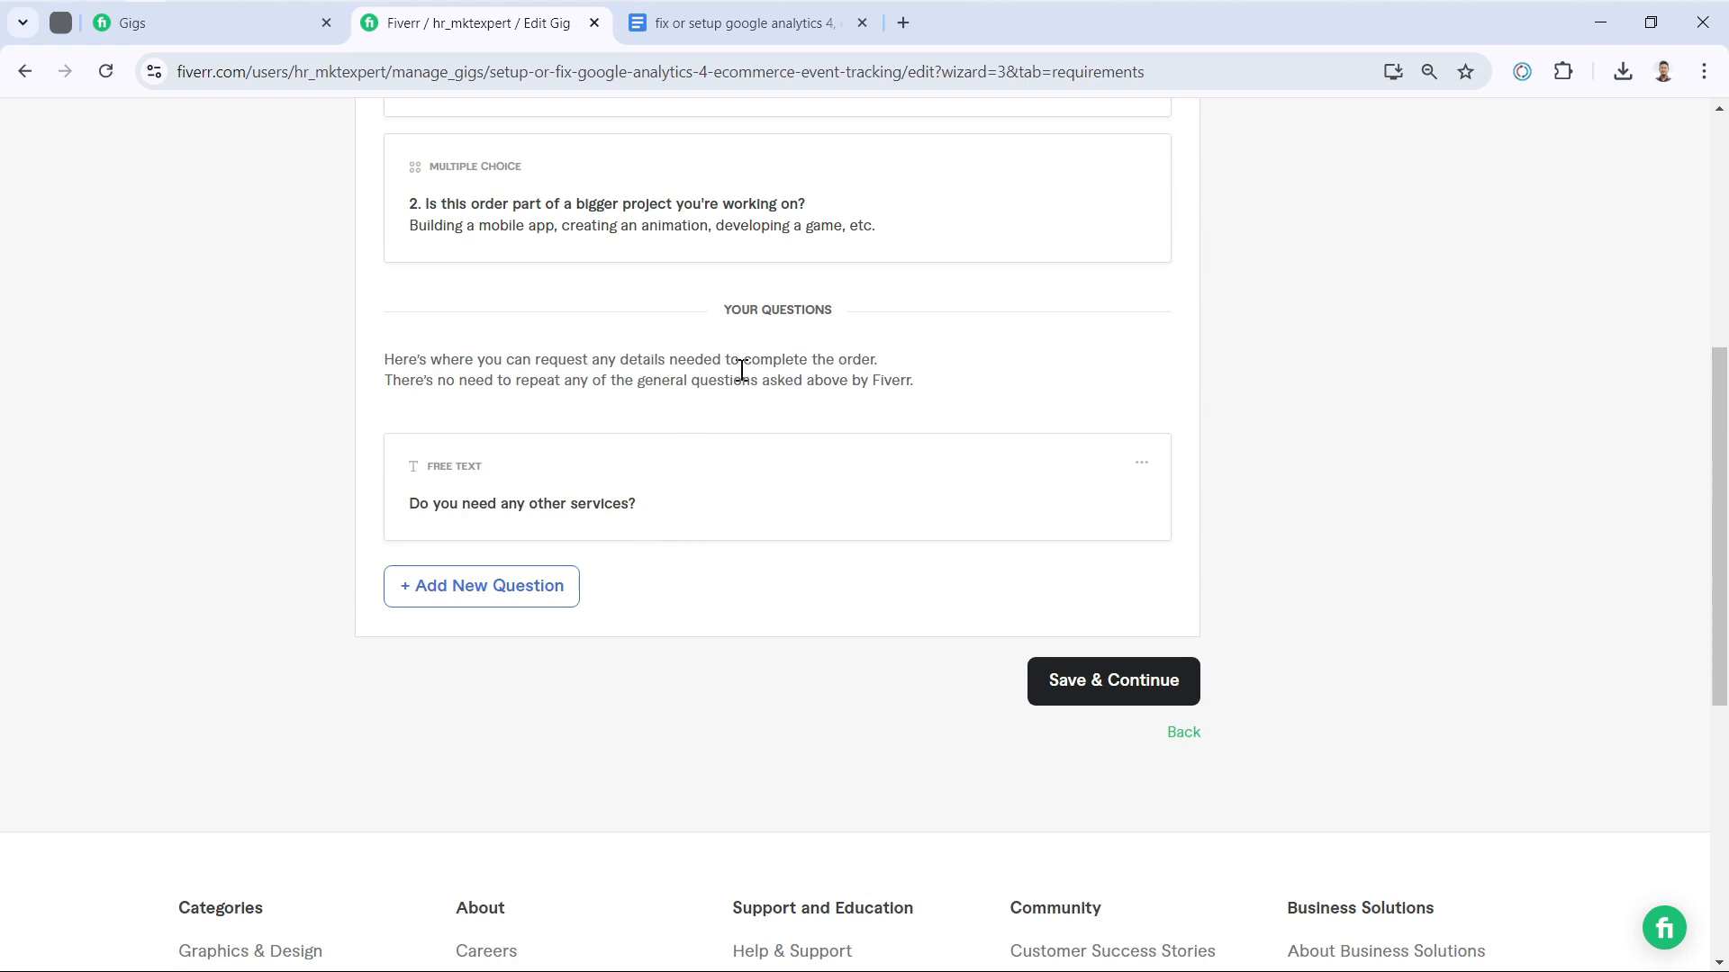
{"action": "left_click_drag", "start_coordinate": [726, 317], "coordinate": [833, 317]}
Open the form for a new buyer question, view its available answer formats, and cancel it
{"action": "left_click", "coordinate": [474, 595]}
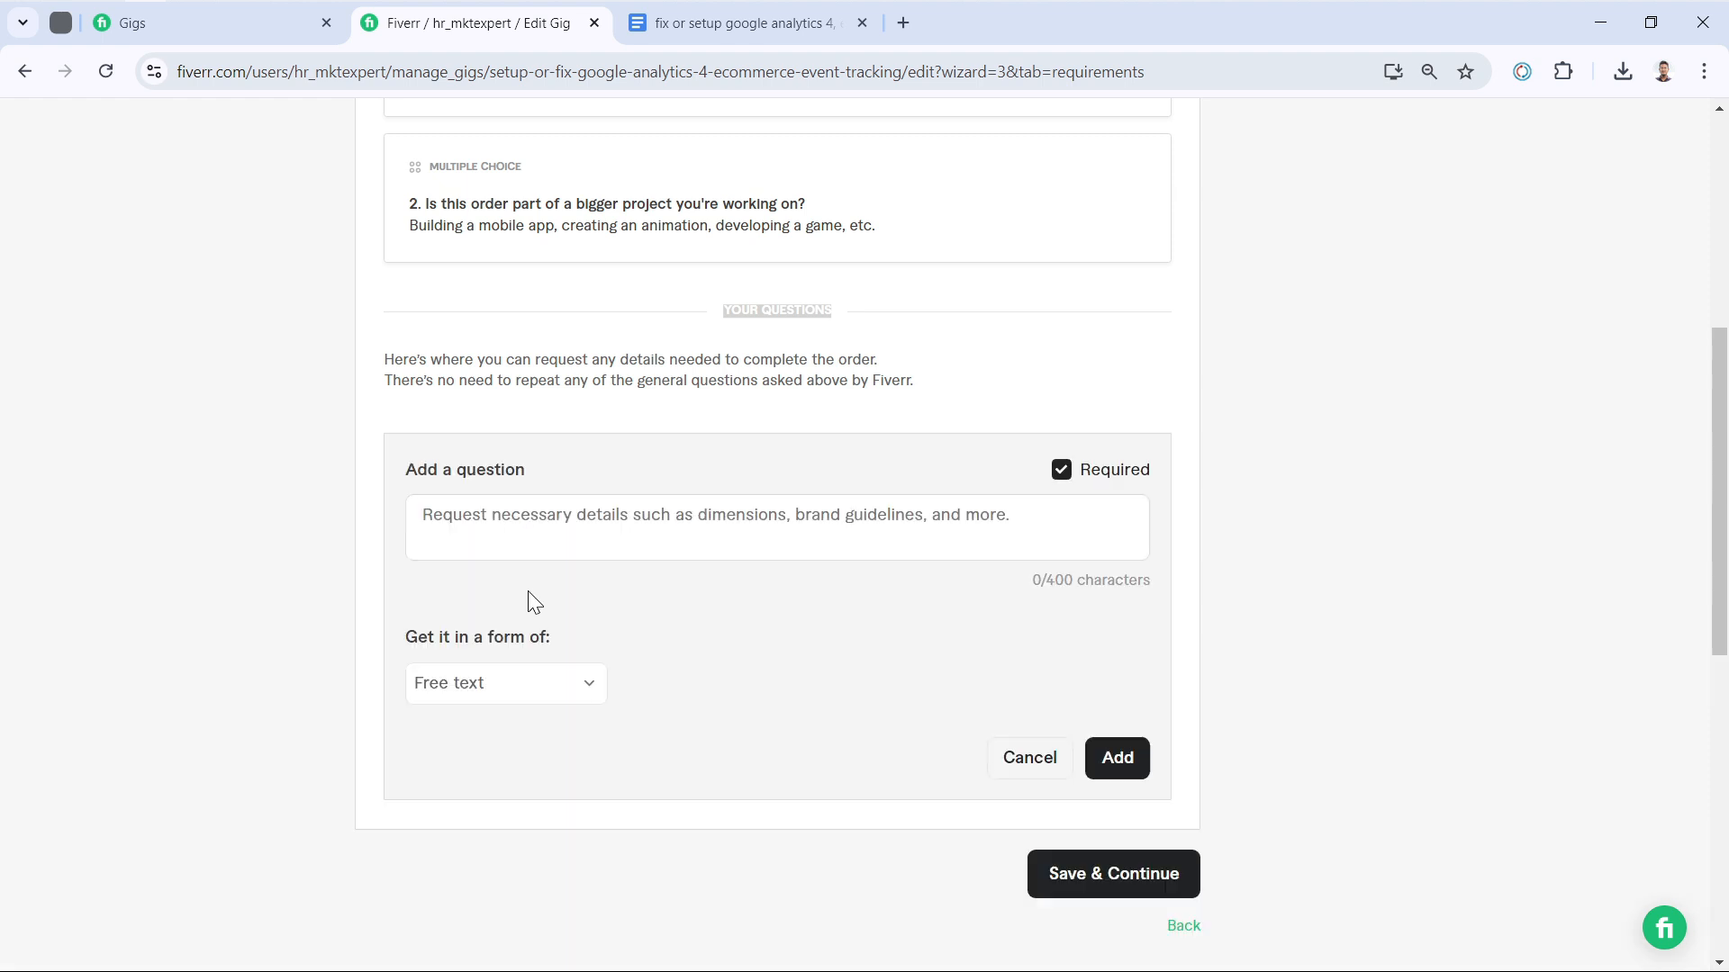
{"action": "left_click", "coordinate": [523, 694]}
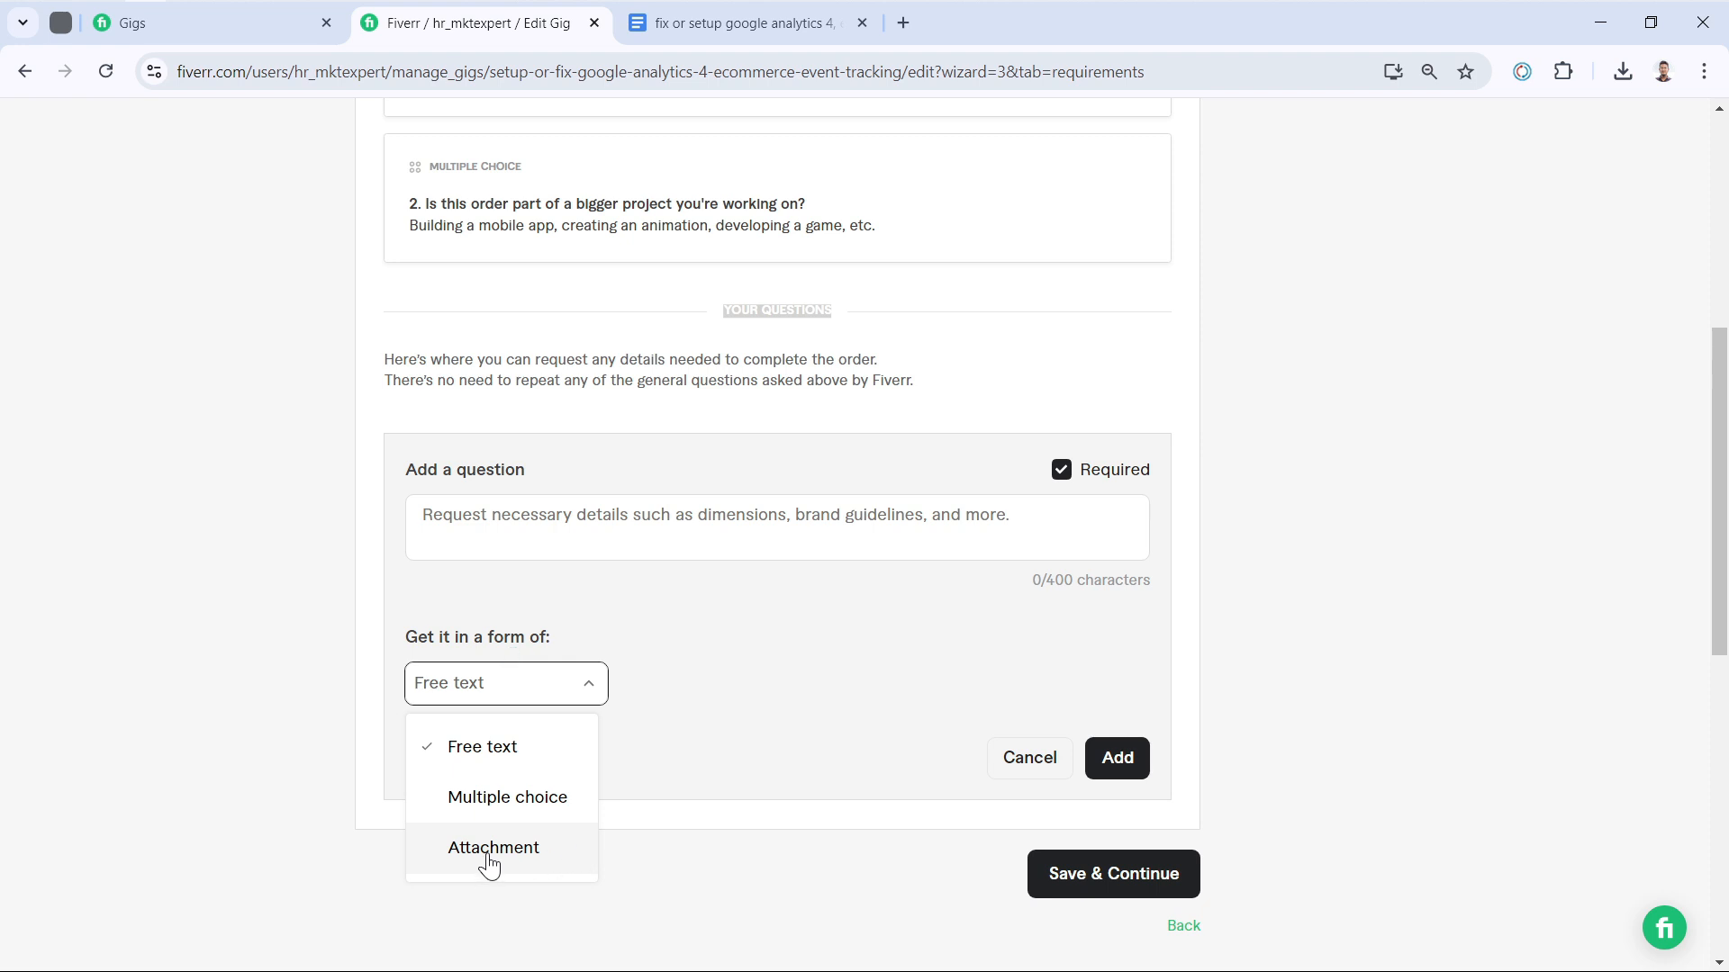
{"action": "left_click", "coordinate": [738, 763]}
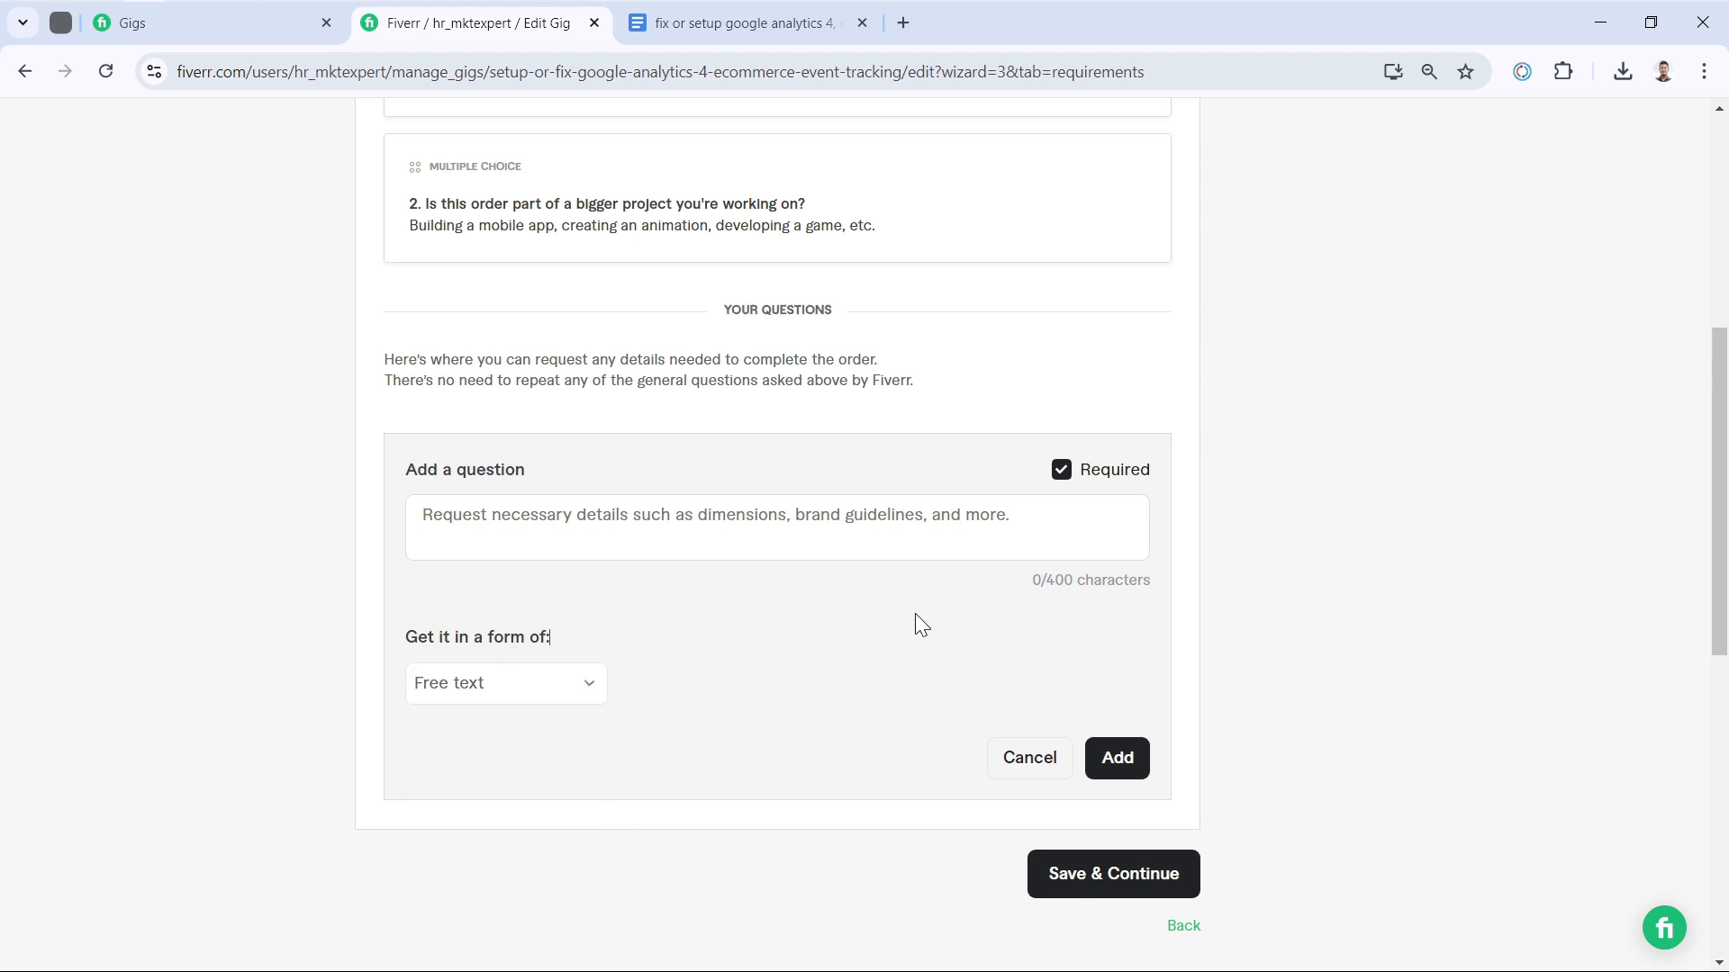
{"action": "left_click", "coordinate": [1054, 763]}
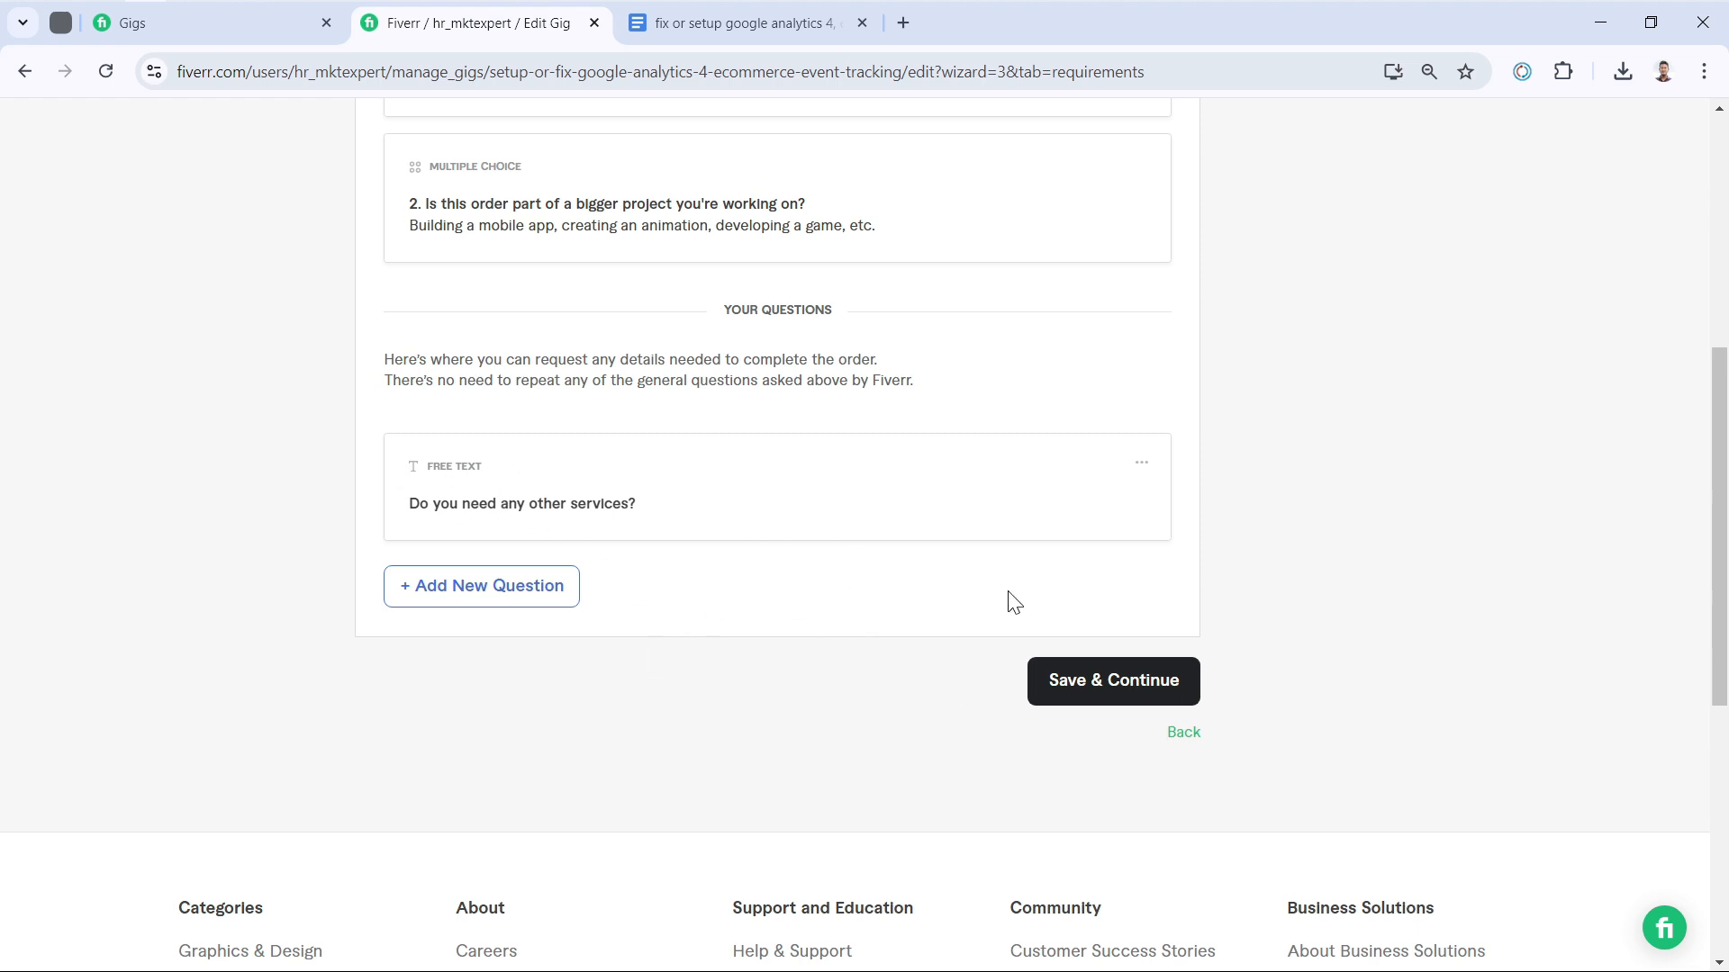
Save the Requirements section to continue to Gallery, and look over its video, images and documents
{"action": "left_click", "coordinate": [1107, 699]}
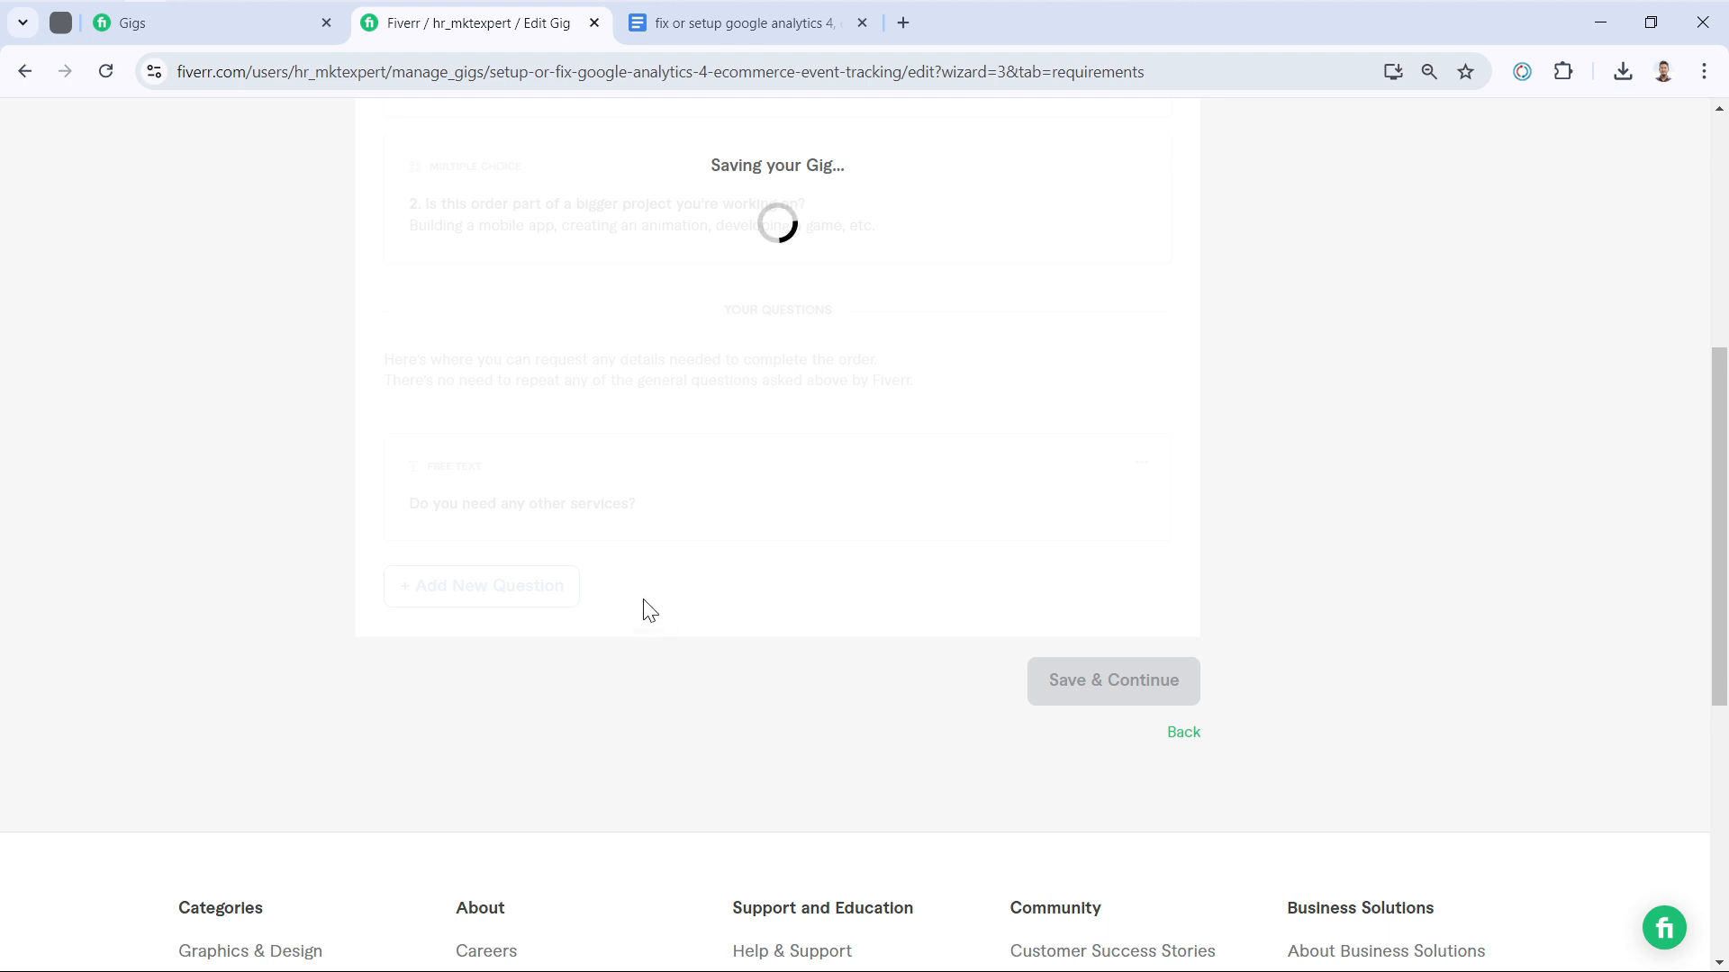
{"action": "scroll", "coordinate": [635, 560], "scroll_direction": "up", "scroll_amount": 2}
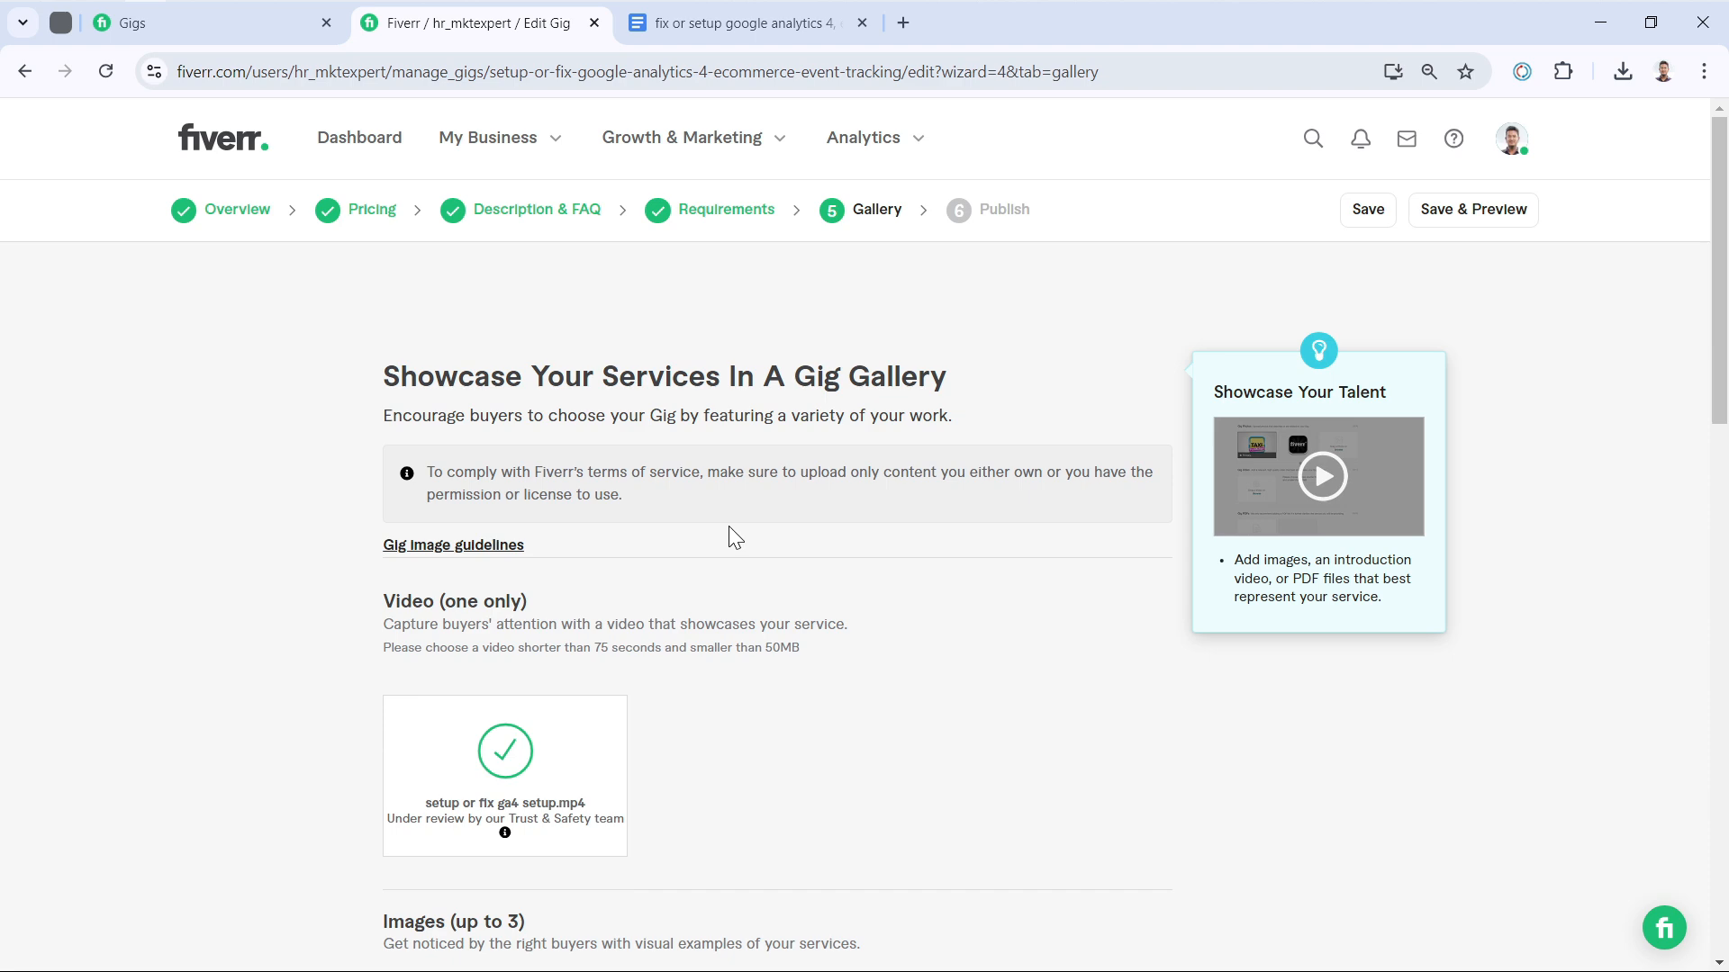
{"action": "scroll", "coordinate": [727, 529], "scroll_direction": "down", "scroll_amount": 8}
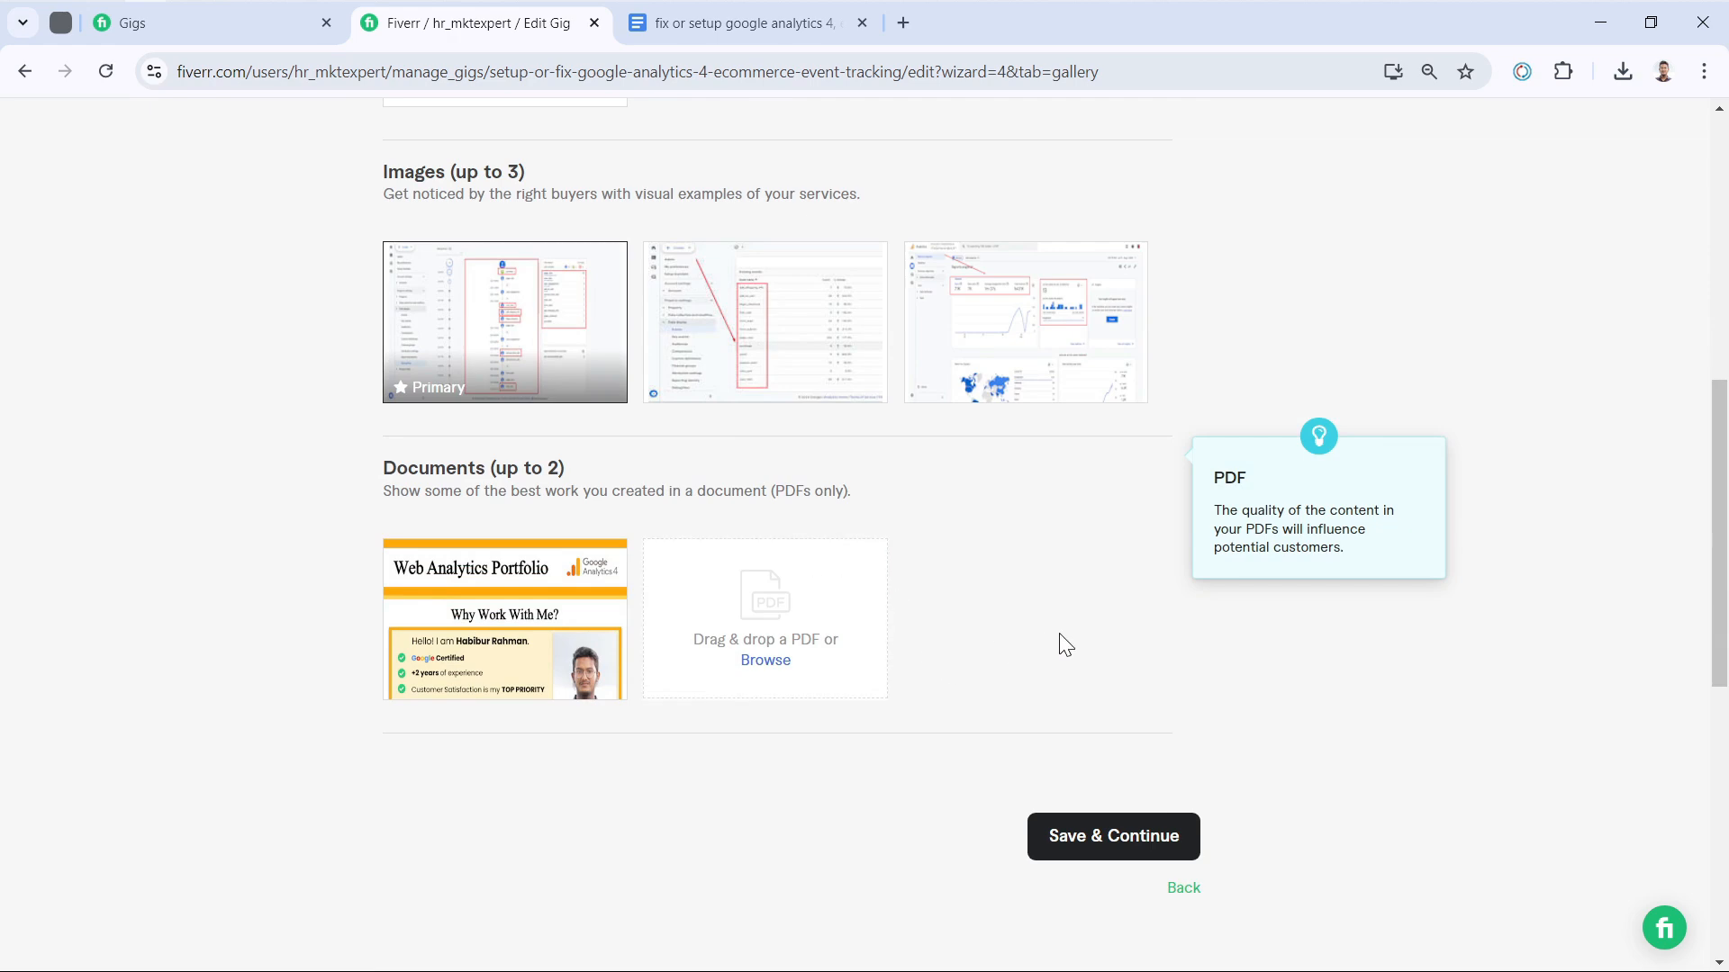
{"action": "scroll", "coordinate": [1059, 639], "scroll_direction": "up", "scroll_amount": 8}
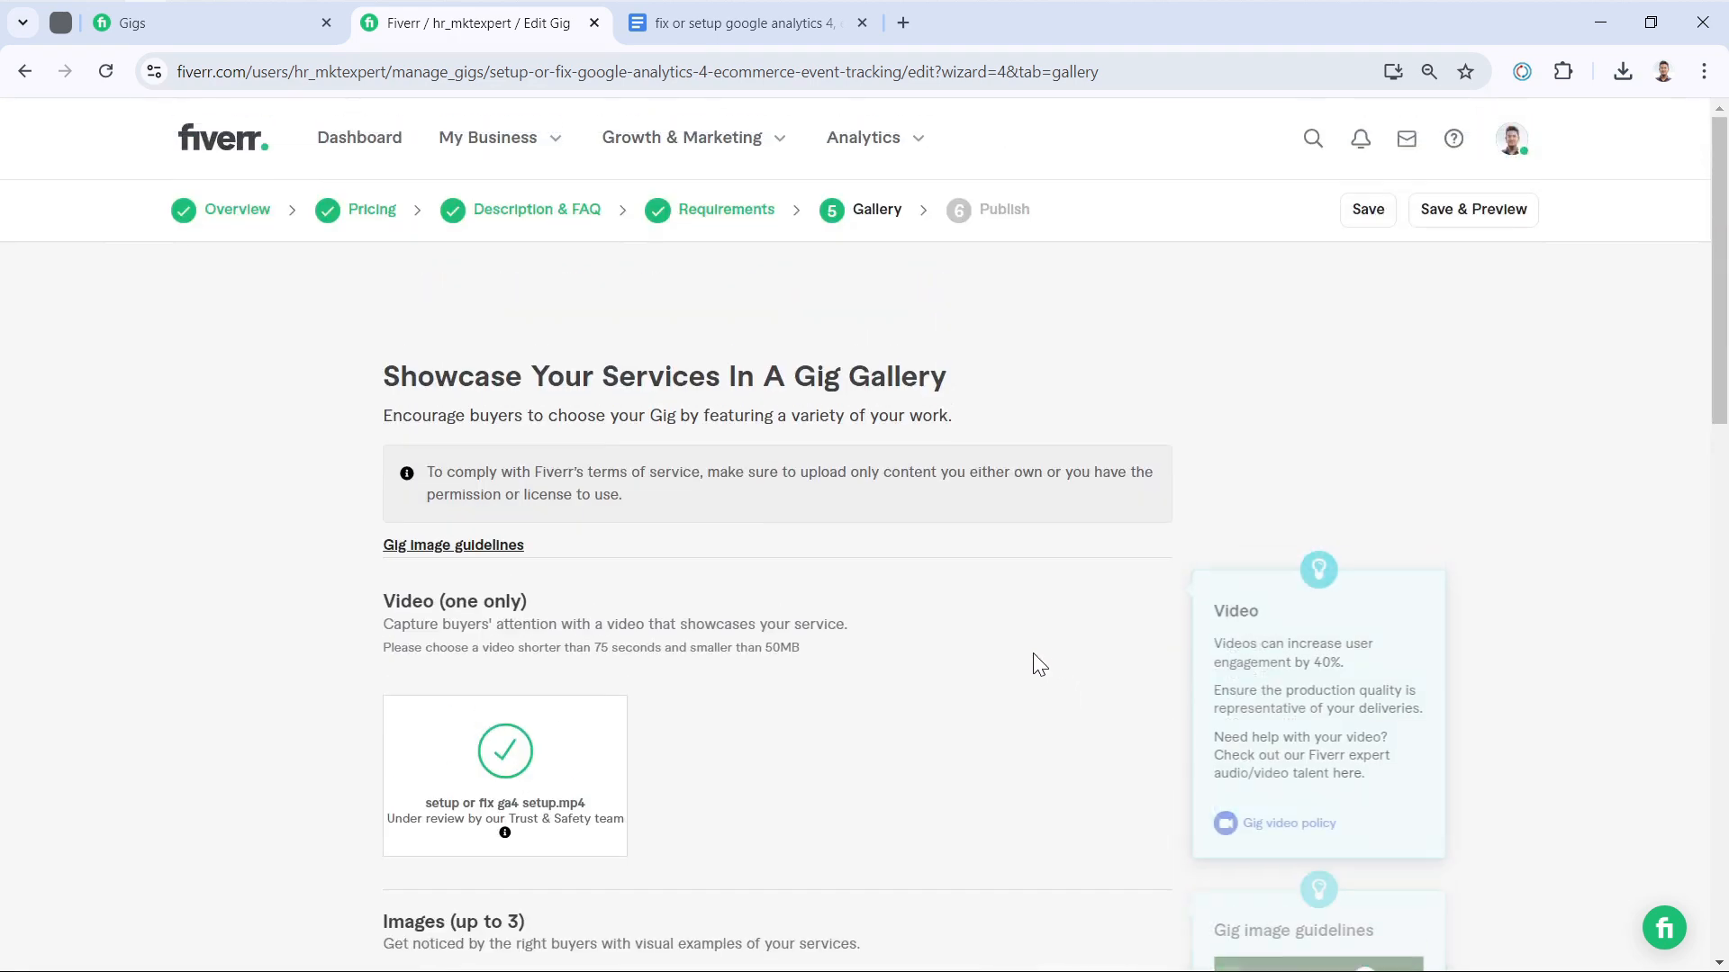
Examine the gig video section, highlighting the tip on how videos affect user engagement
{"action": "scroll", "coordinate": [800, 621], "scroll_direction": "down", "scroll_amount": 2}
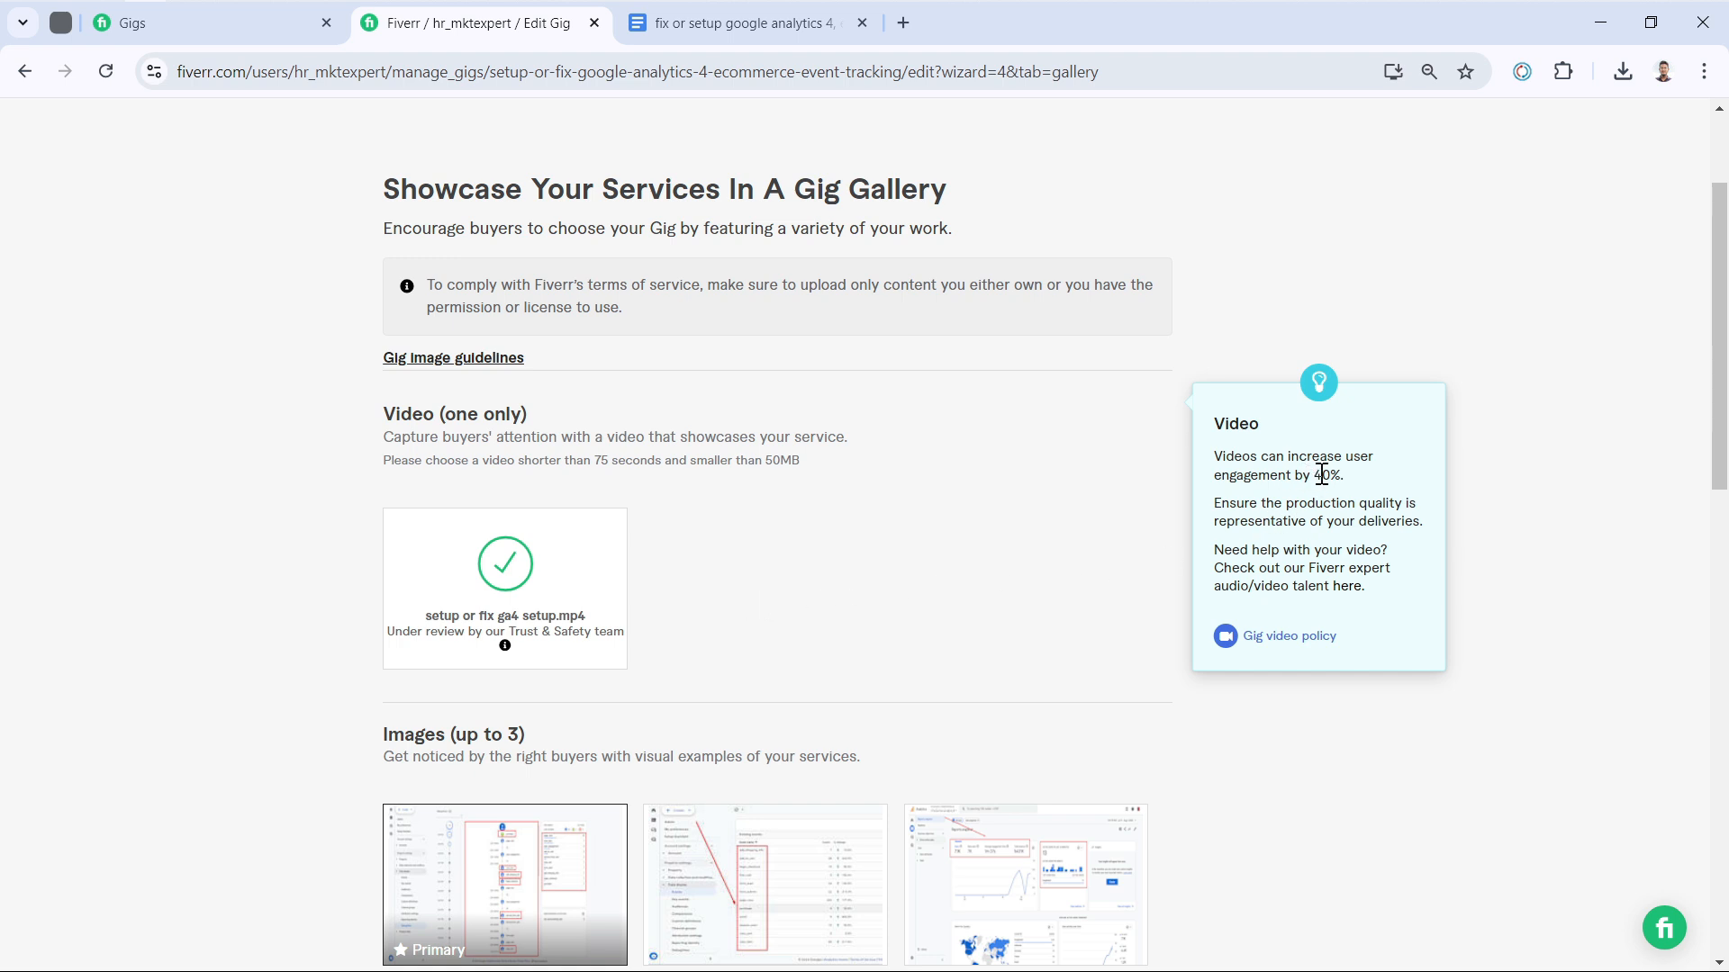
{"action": "left_click_drag", "start_coordinate": [1348, 475], "coordinate": [1218, 463]}
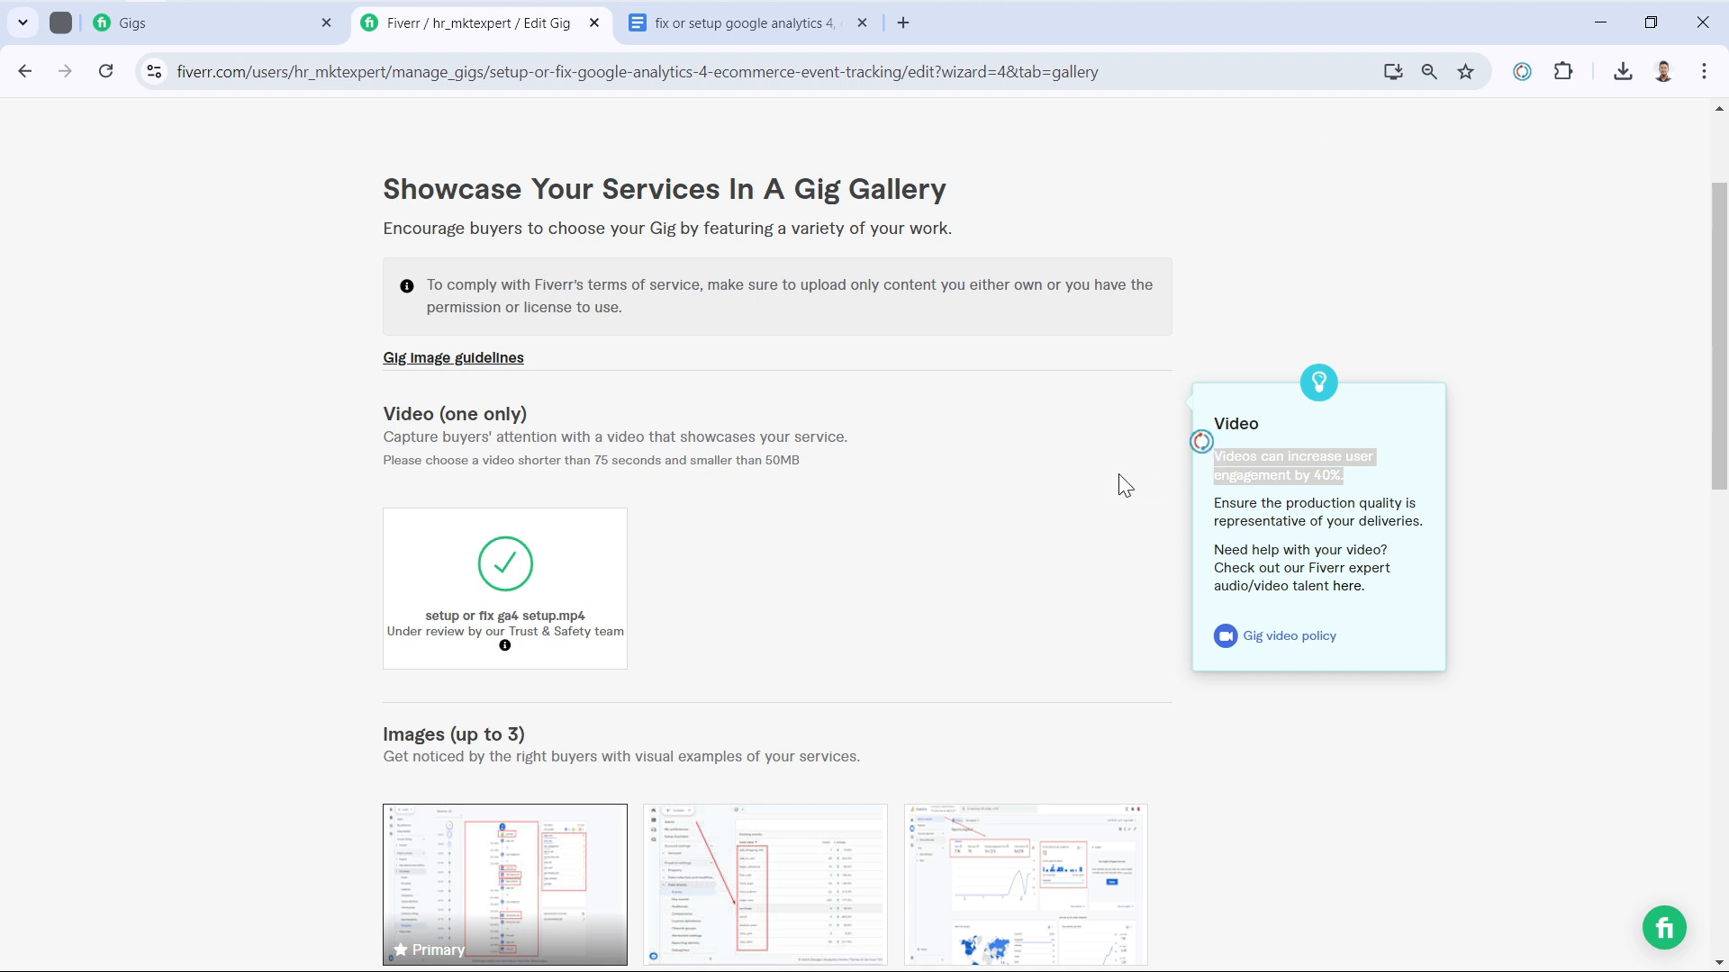
{"action": "left_click", "coordinate": [804, 448]}
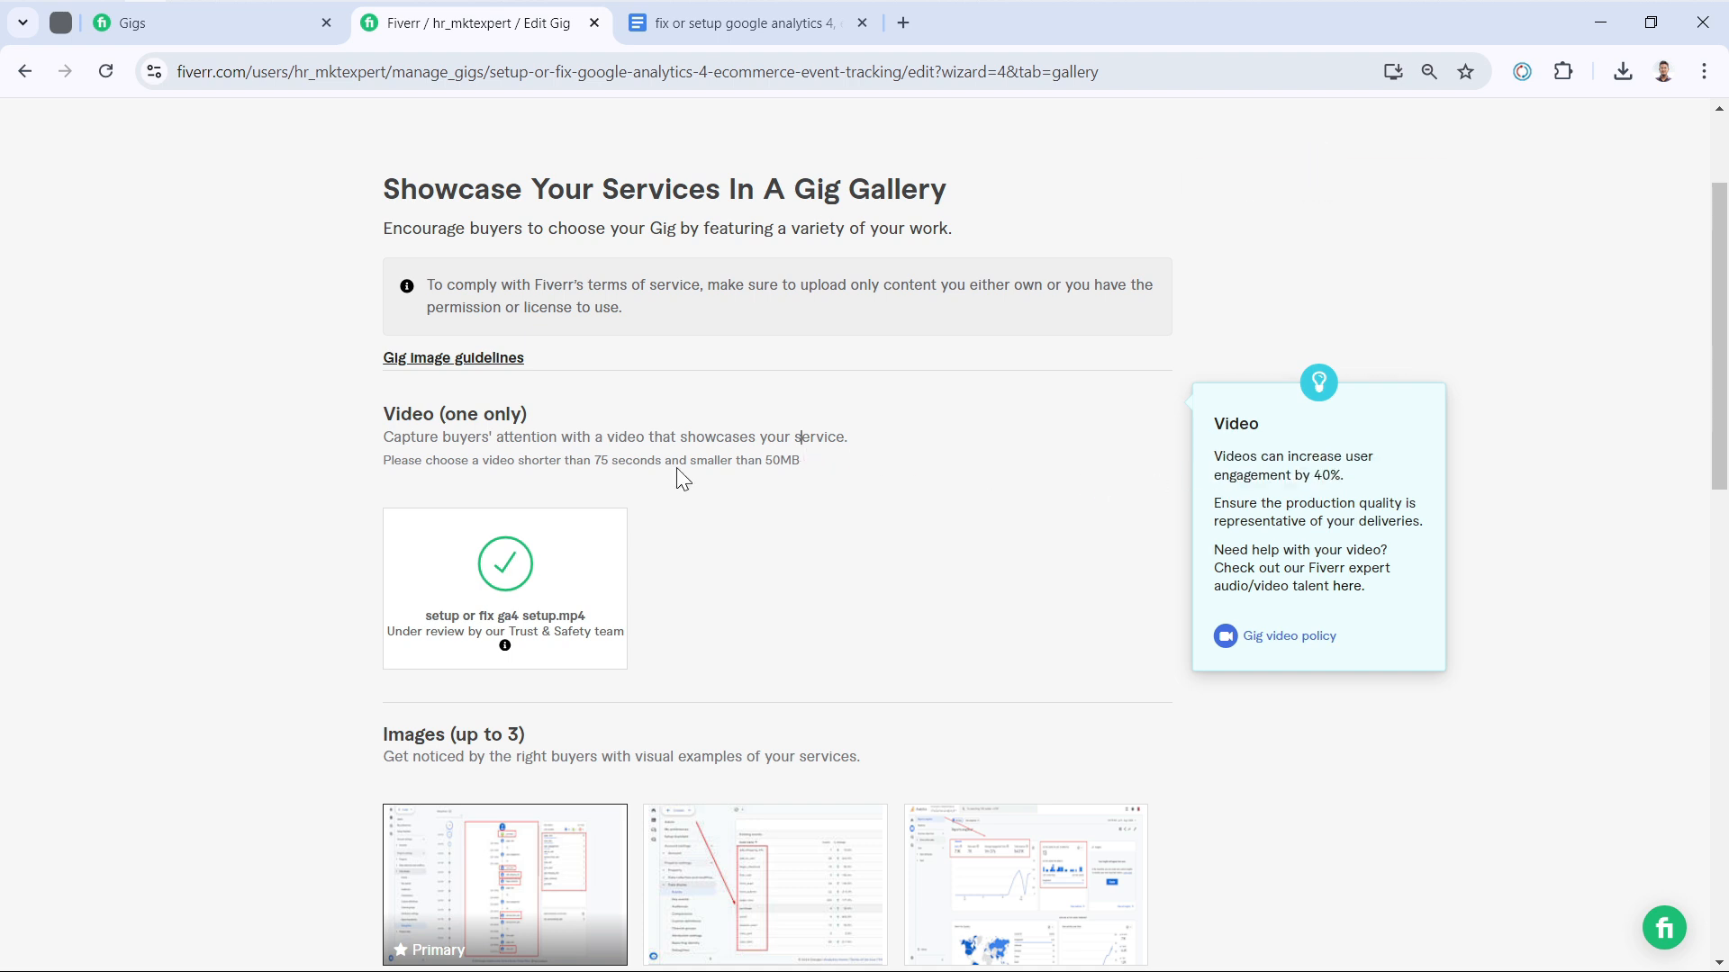
Examine the gig image guidelines, highlighting the recommended dimensions and the maximum file size
{"action": "scroll", "coordinate": [845, 595], "scroll_direction": "down", "scroll_amount": 4}
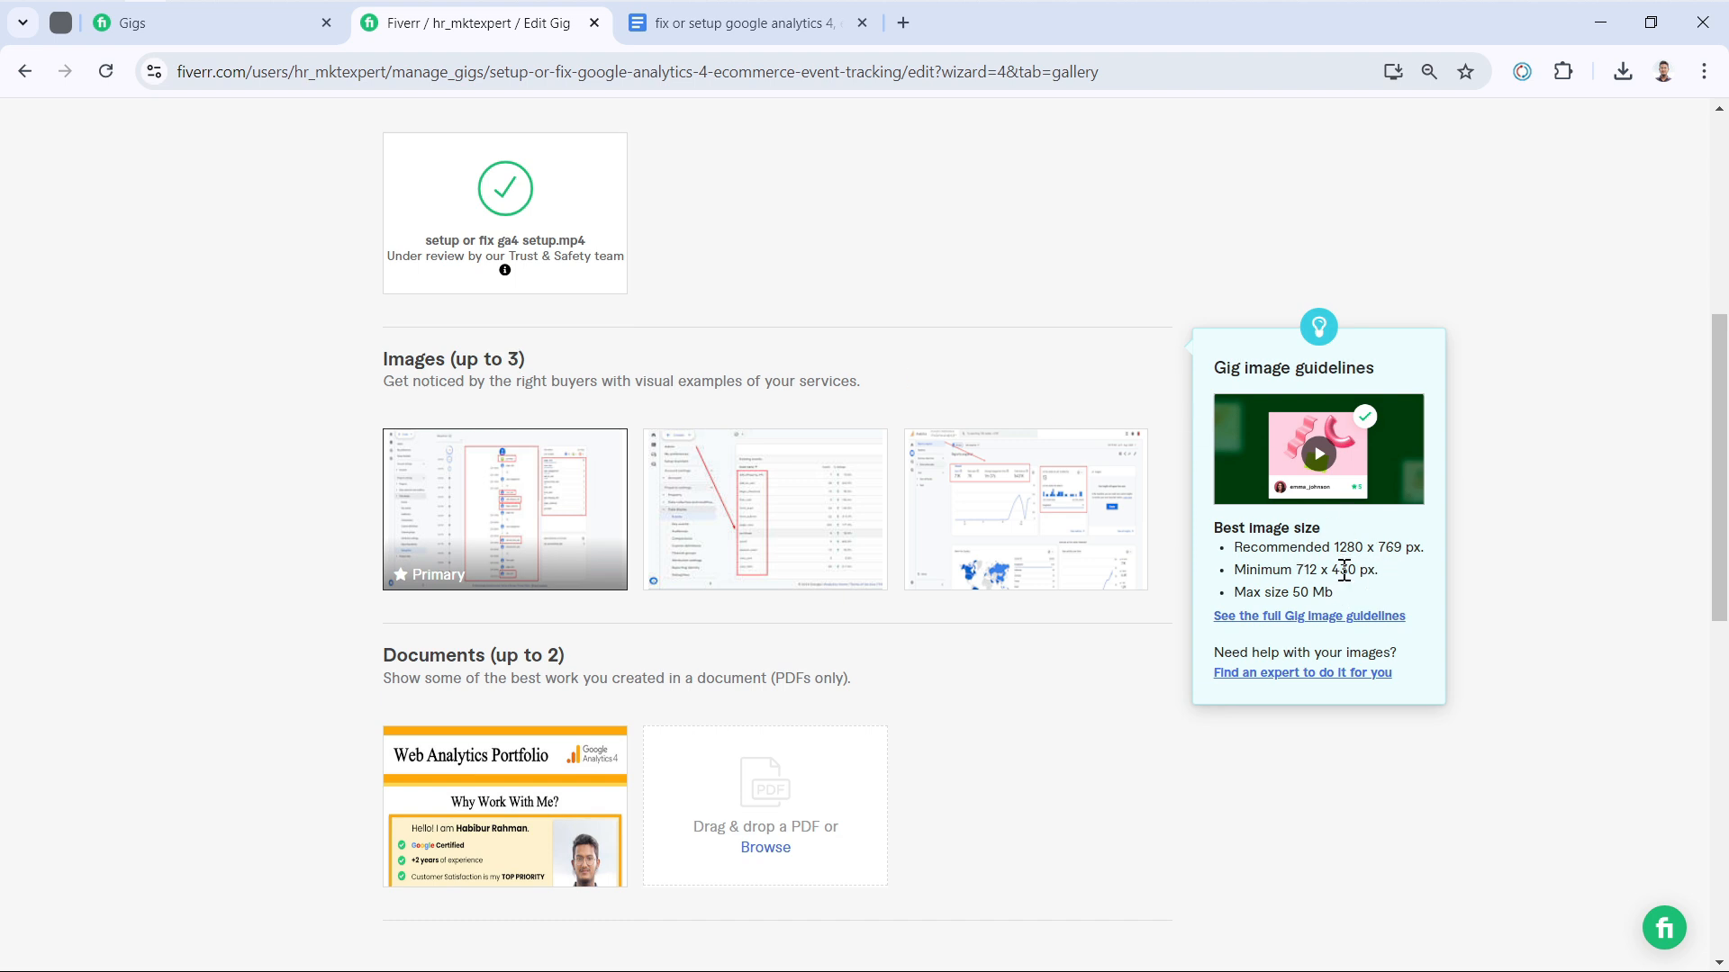
{"action": "left_click_drag", "start_coordinate": [1335, 547], "coordinate": [1424, 552]}
{"action": "mouse_move", "coordinate": [1294, 571]}
{"action": "left_mouse_down"}
{"action": "mouse_move", "coordinate": [1388, 573]}
{"action": "mouse_move", "coordinate": [1292, 596]}
{"action": "left_mouse_up"}
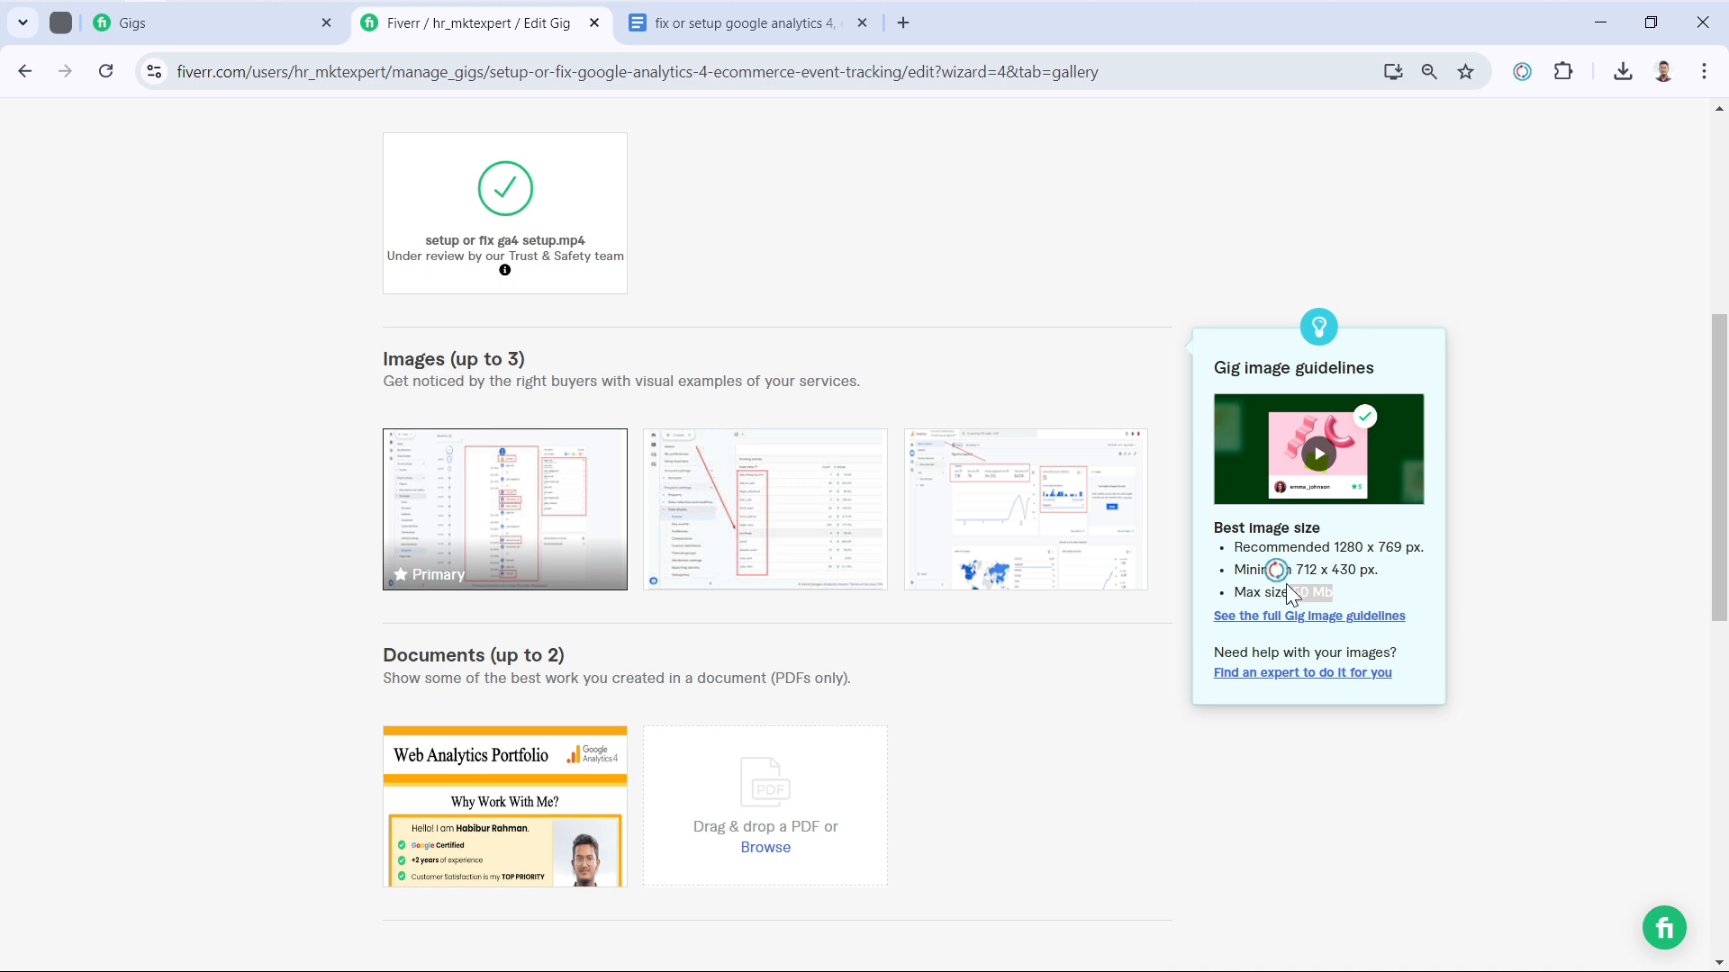
{"action": "left_click", "coordinate": [1115, 657]}
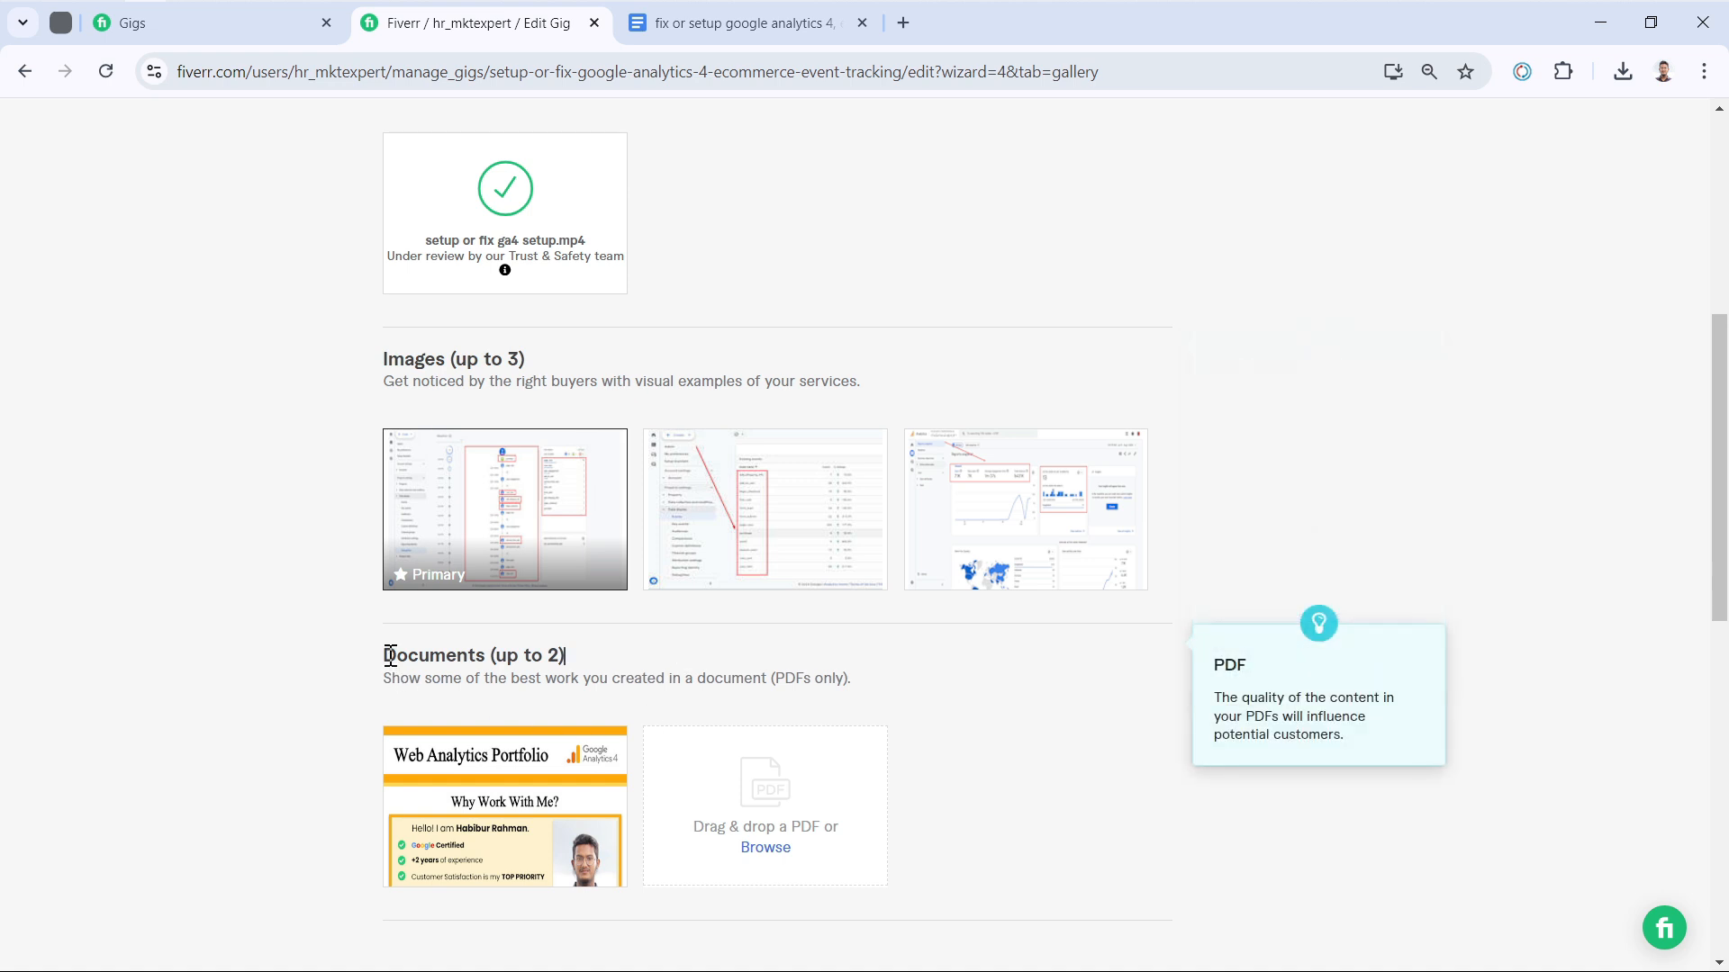
Highlight the Documents heading and look over the uploaded portfolio PDF and the empty PDF slot
{"action": "left_click_drag", "start_coordinate": [385, 655], "coordinate": [580, 666]}
{"action": "left_click", "coordinate": [600, 657]}
{"action": "scroll", "coordinate": [855, 682], "scroll_direction": "down", "scroll_amount": 2}
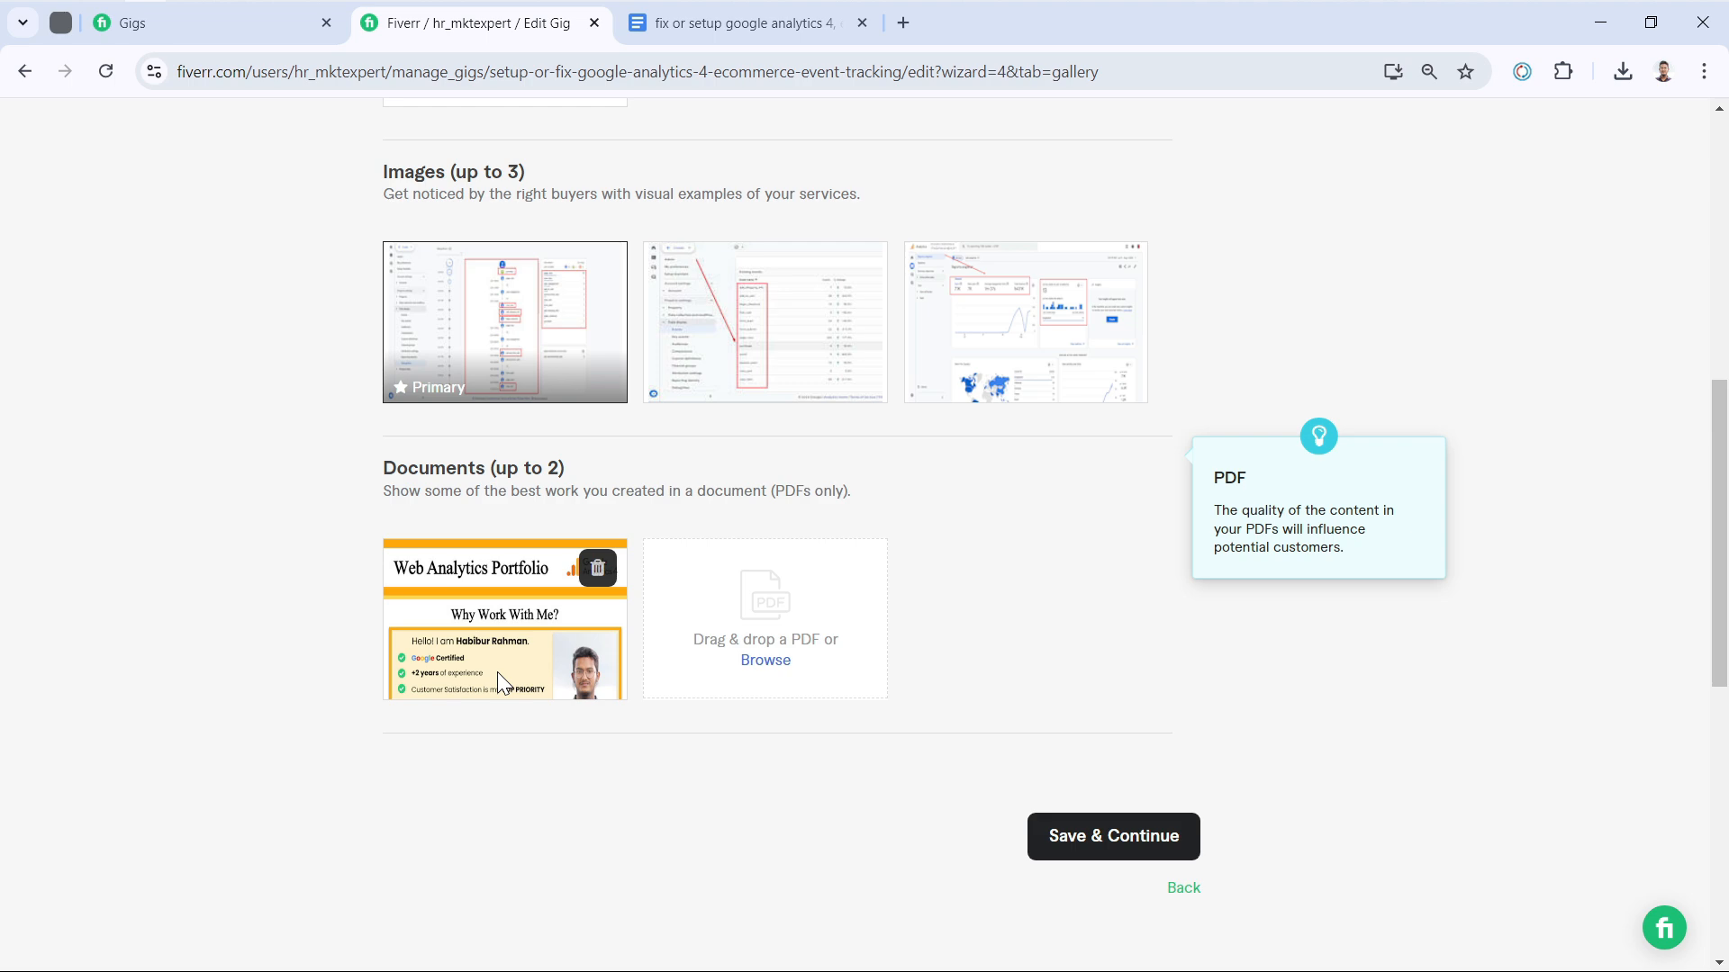
Review the gallery uploads, save the Gallery section, and publish the gig
{"action": "scroll", "coordinate": [914, 717], "scroll_direction": "up", "scroll_amount": 3}
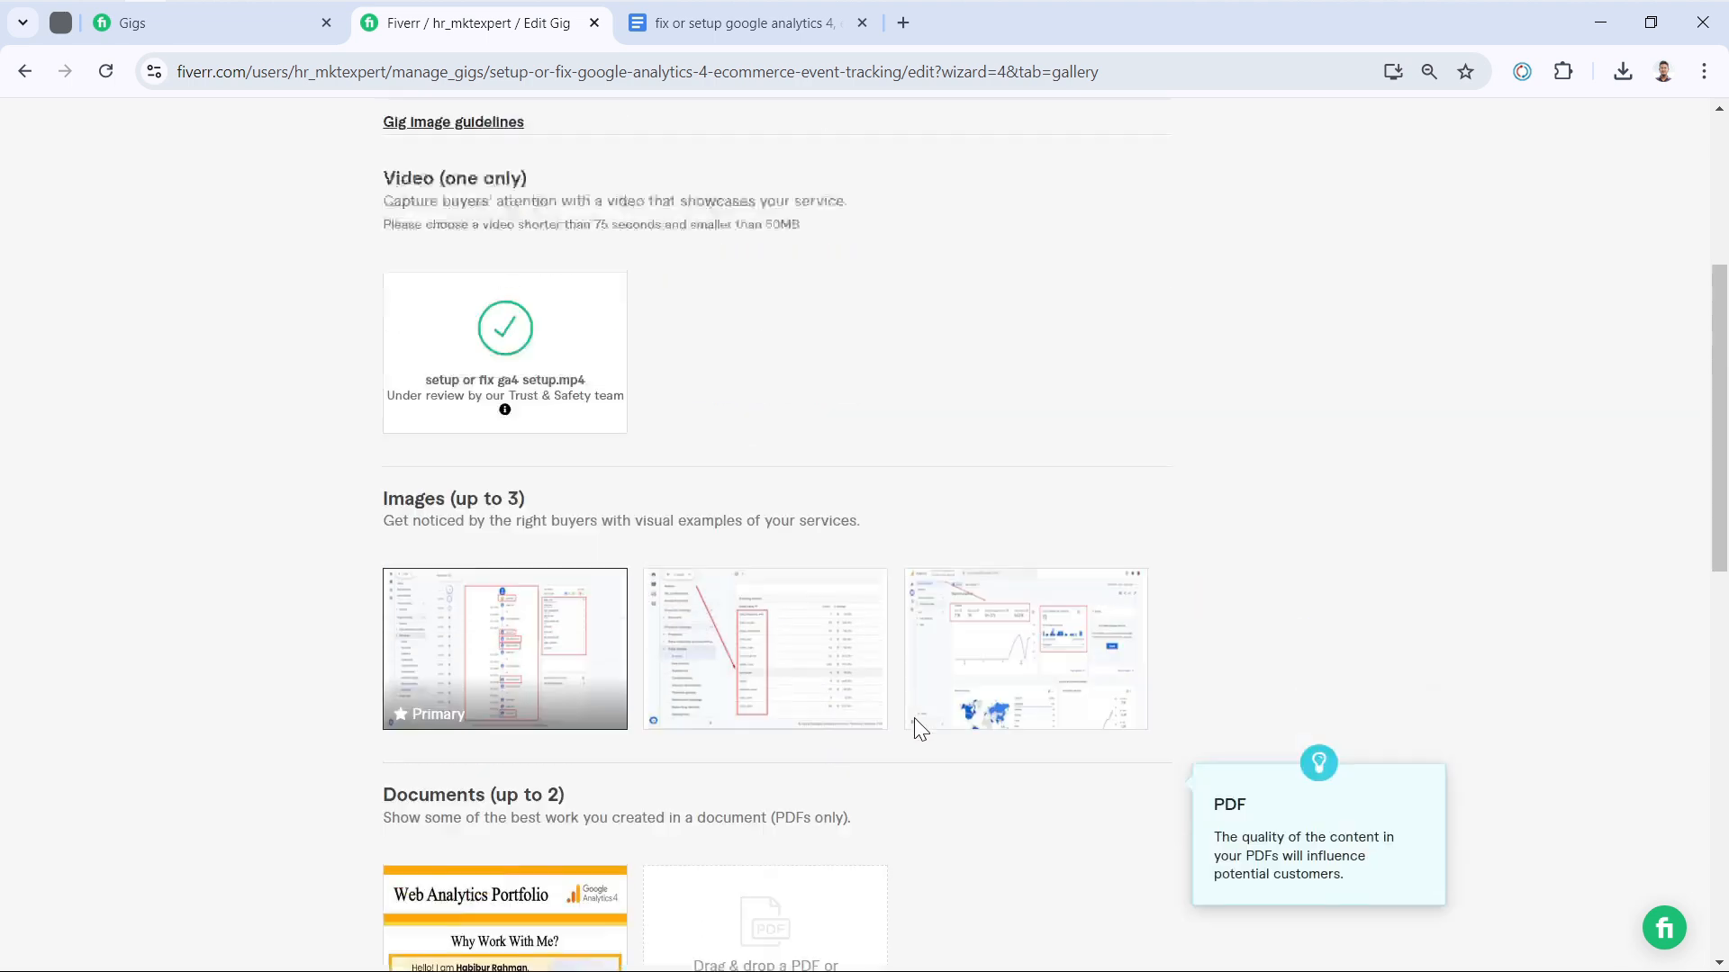
{"action": "scroll", "coordinate": [915, 716], "scroll_direction": "up", "scroll_amount": 4}
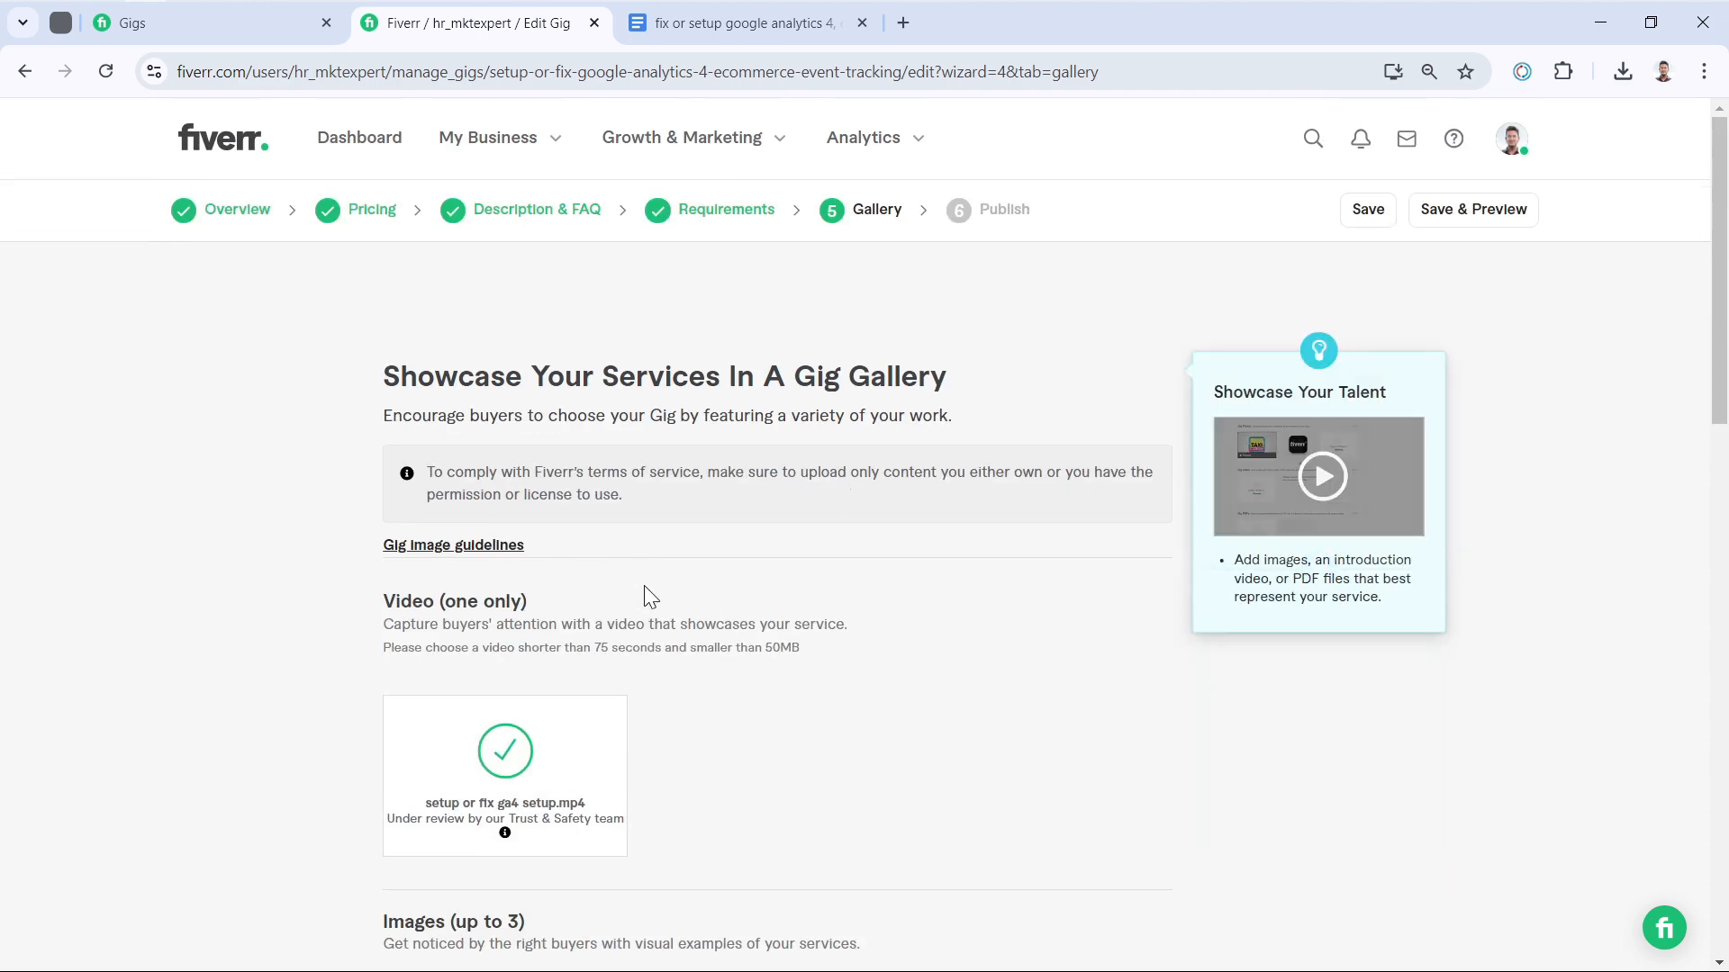
{"action": "scroll", "coordinate": [651, 597], "scroll_direction": "down", "scroll_amount": 7}
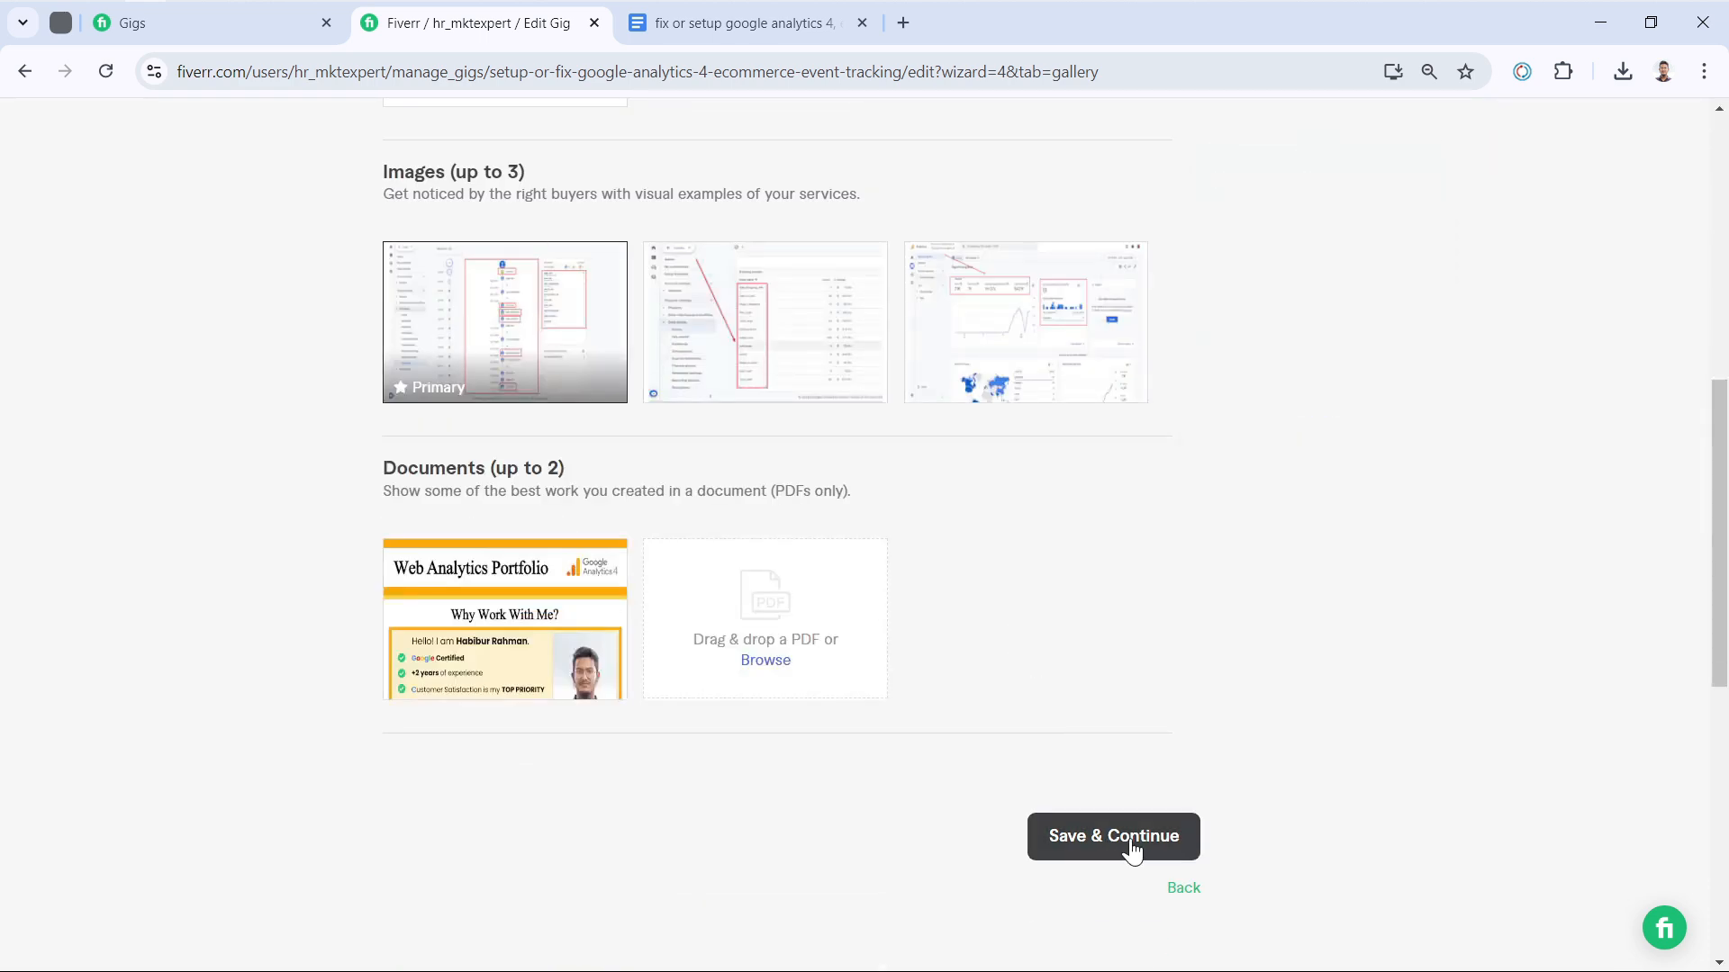
{"action": "left_click", "coordinate": [1132, 846]}
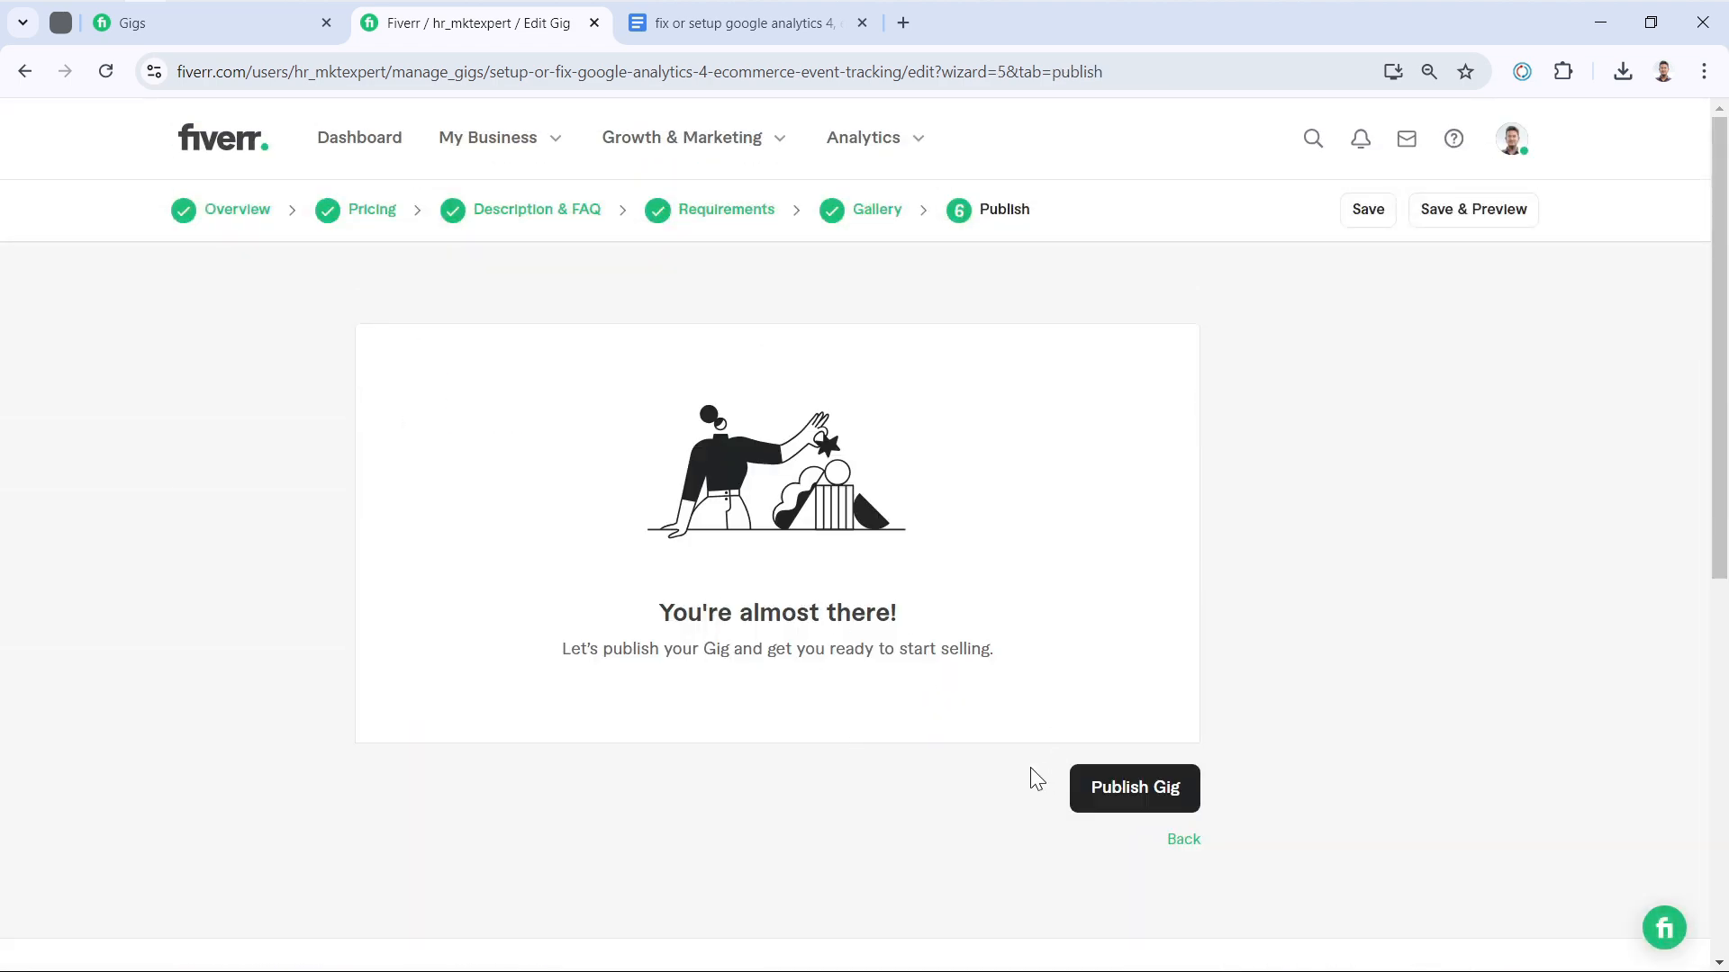
{"action": "left_click", "coordinate": [1124, 794]}
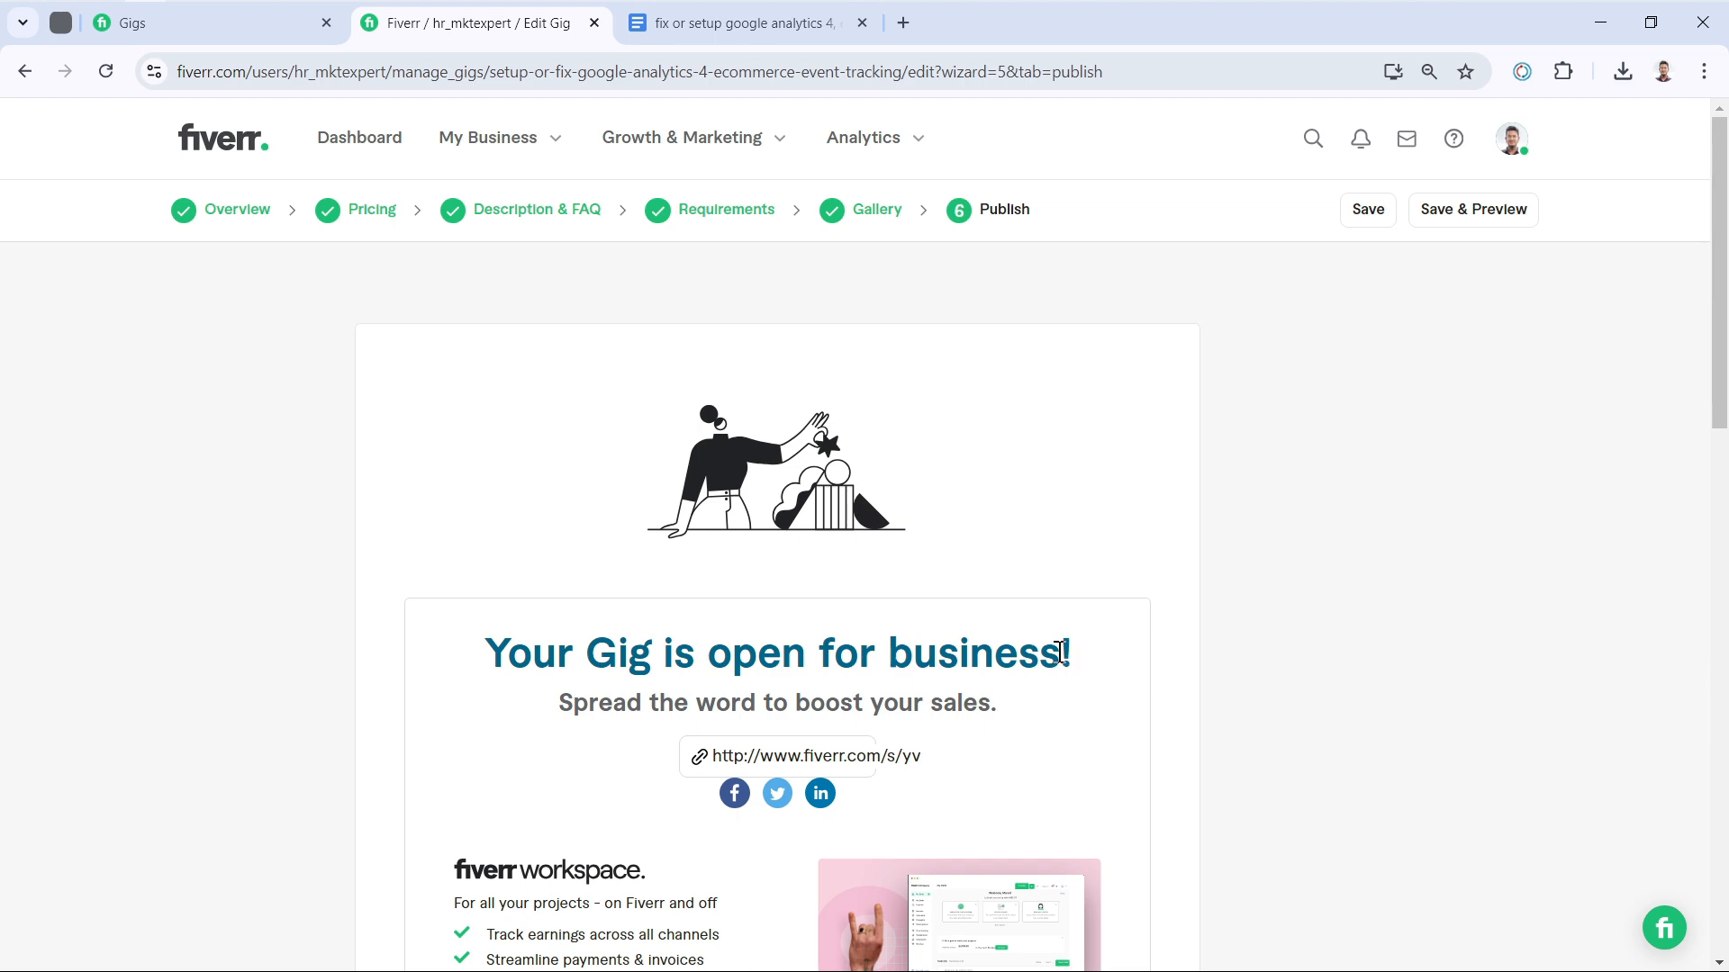
{"action": "scroll", "coordinate": [1044, 657], "scroll_direction": "down", "scroll_amount": 8}
{"action": "left_click", "coordinate": [1113, 747]}
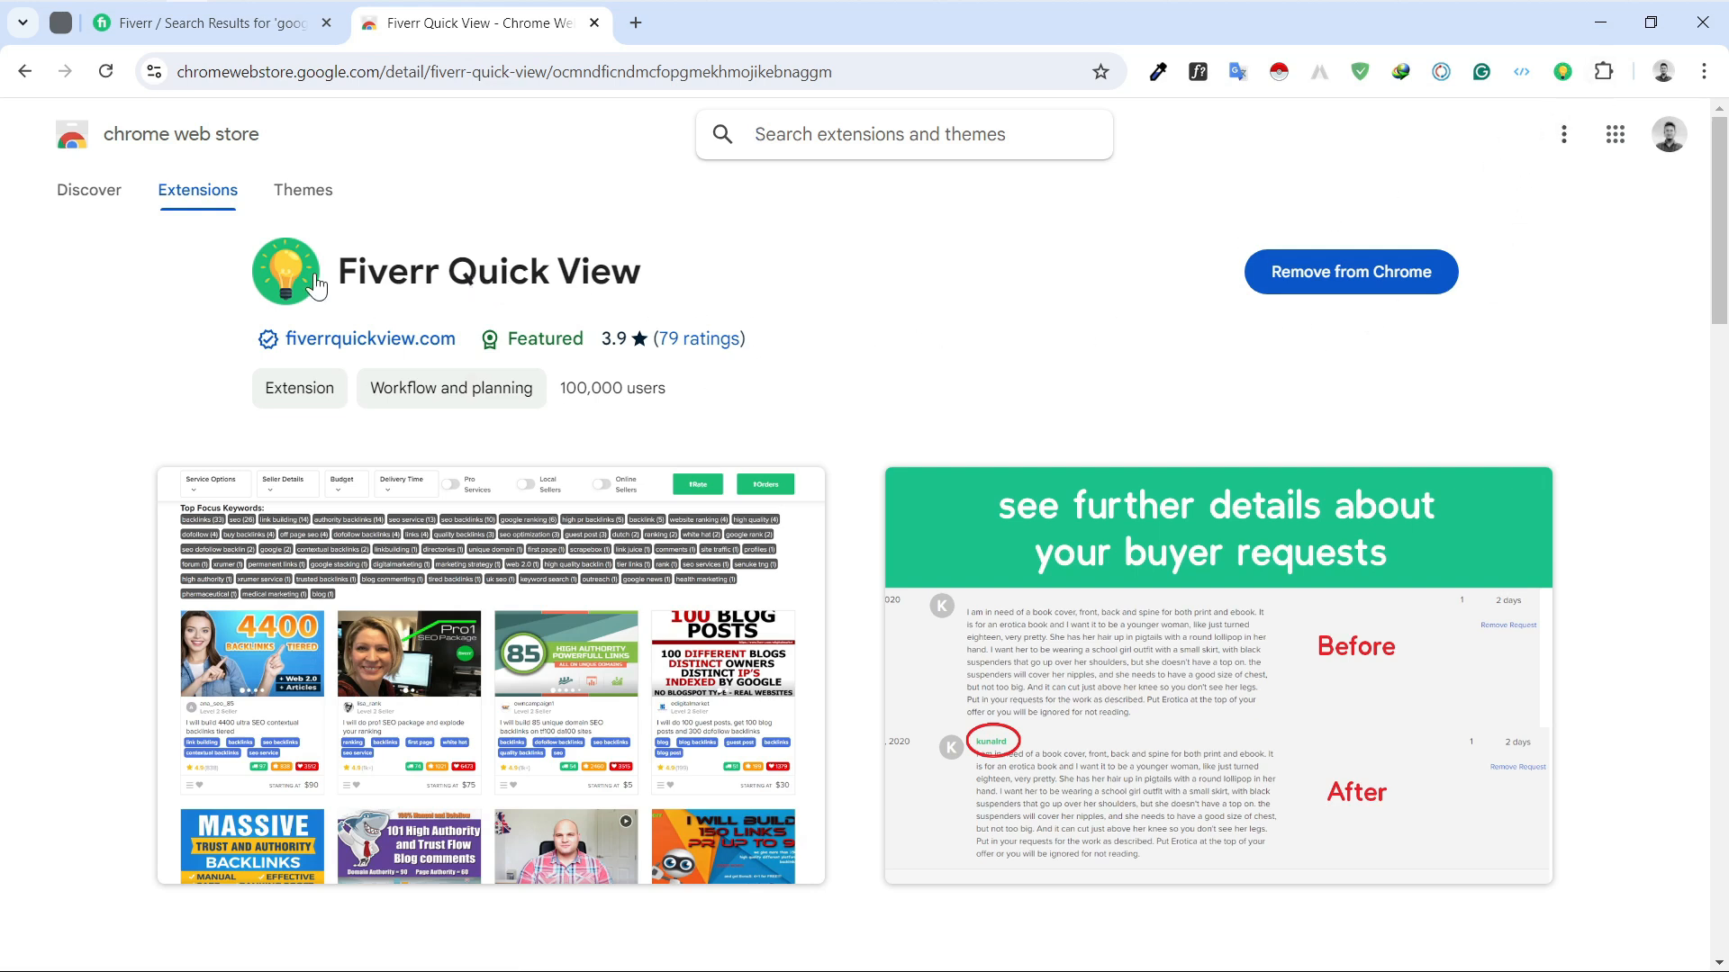
Switch to the Fiverr results for google analytics 4, highlight the Fiverr Quick View heading, and browse the gig listings to the end of the page
{"action": "left_click", "coordinate": [240, 31]}
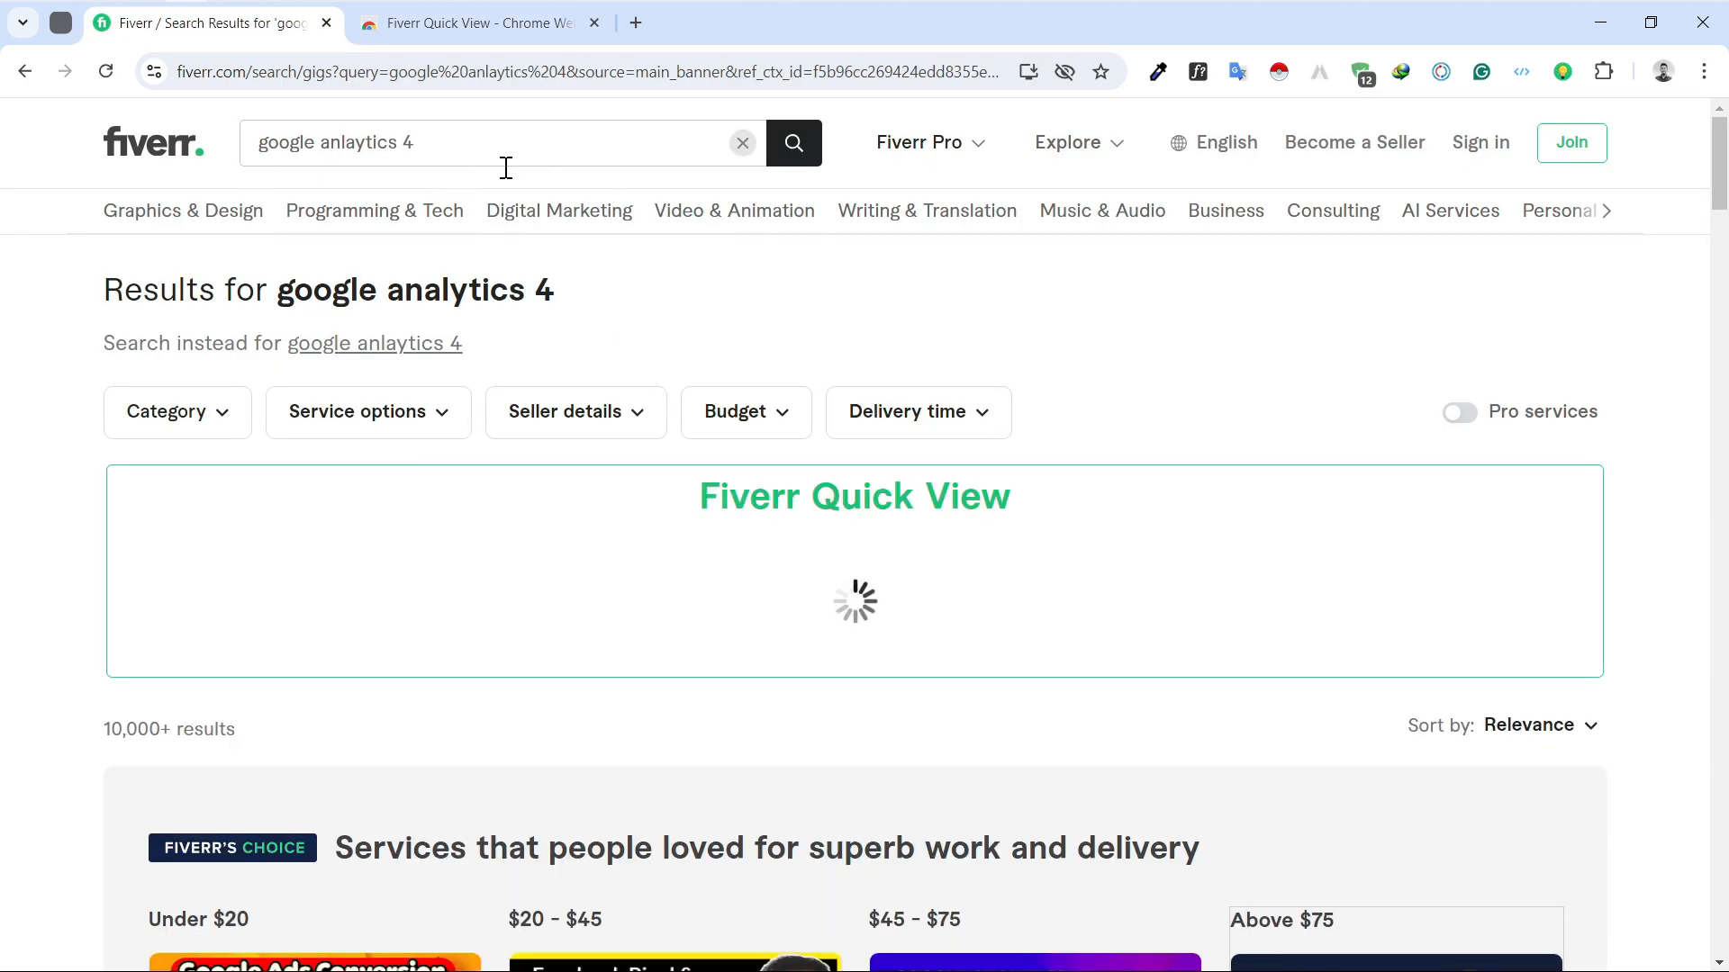
{"action": "left_click_drag", "start_coordinate": [700, 495], "coordinate": [1040, 506]}
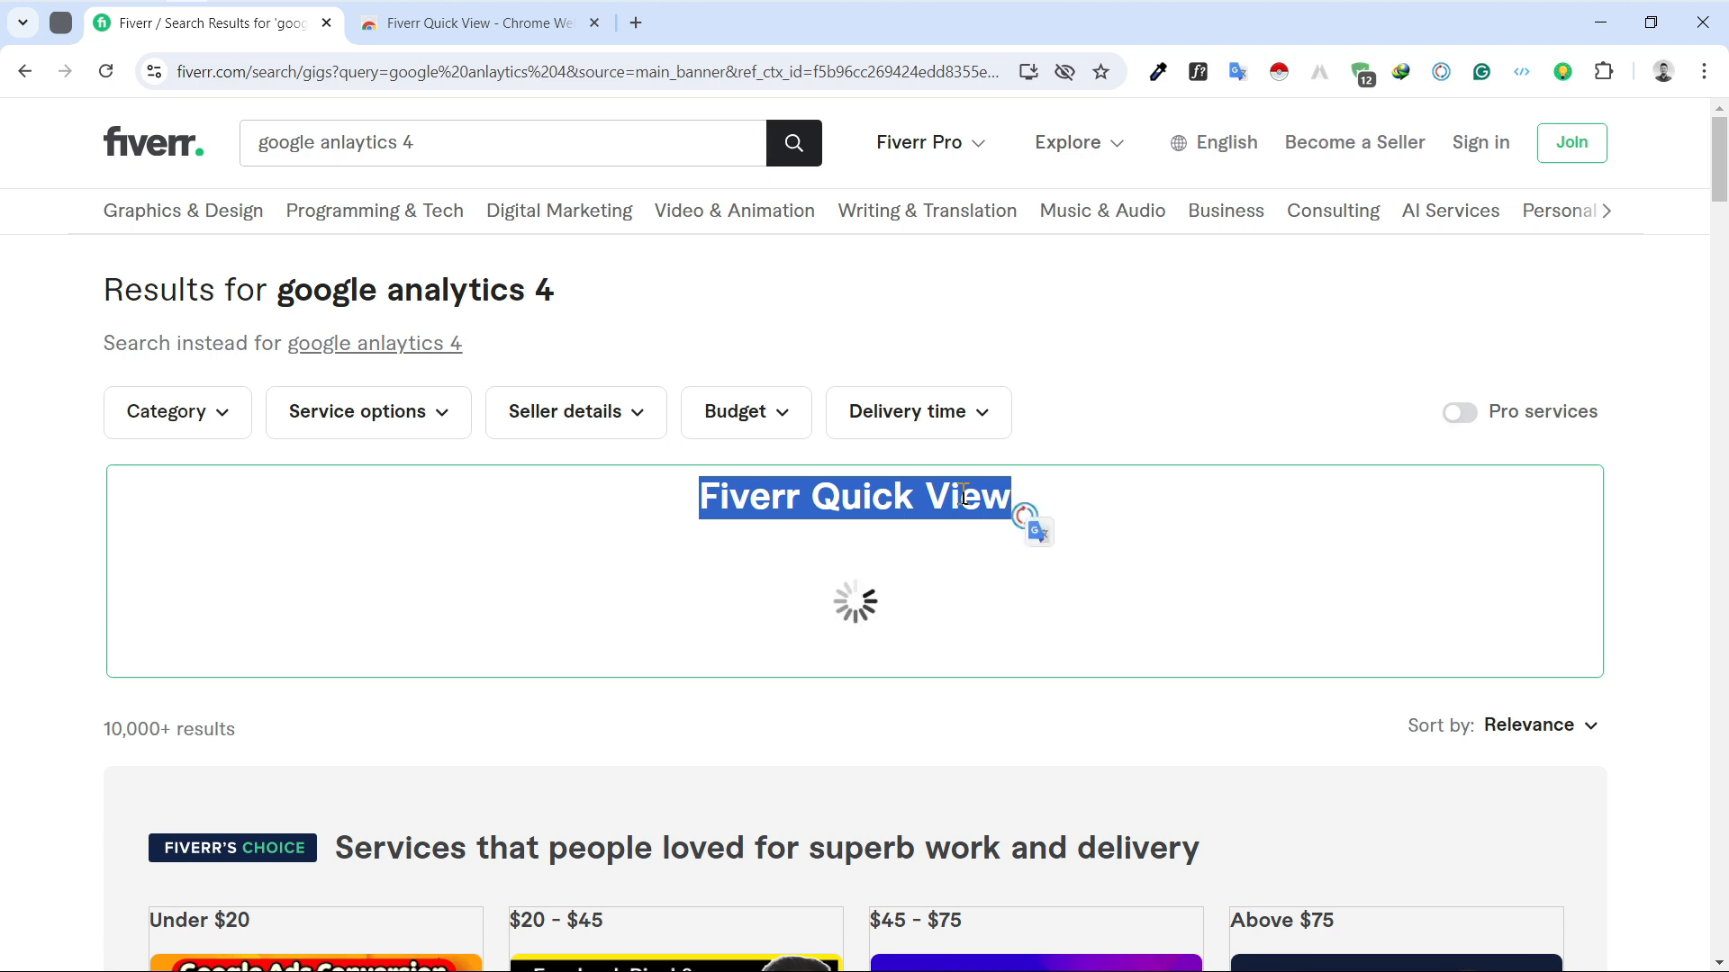
{"action": "left_click", "coordinate": [1026, 527]}
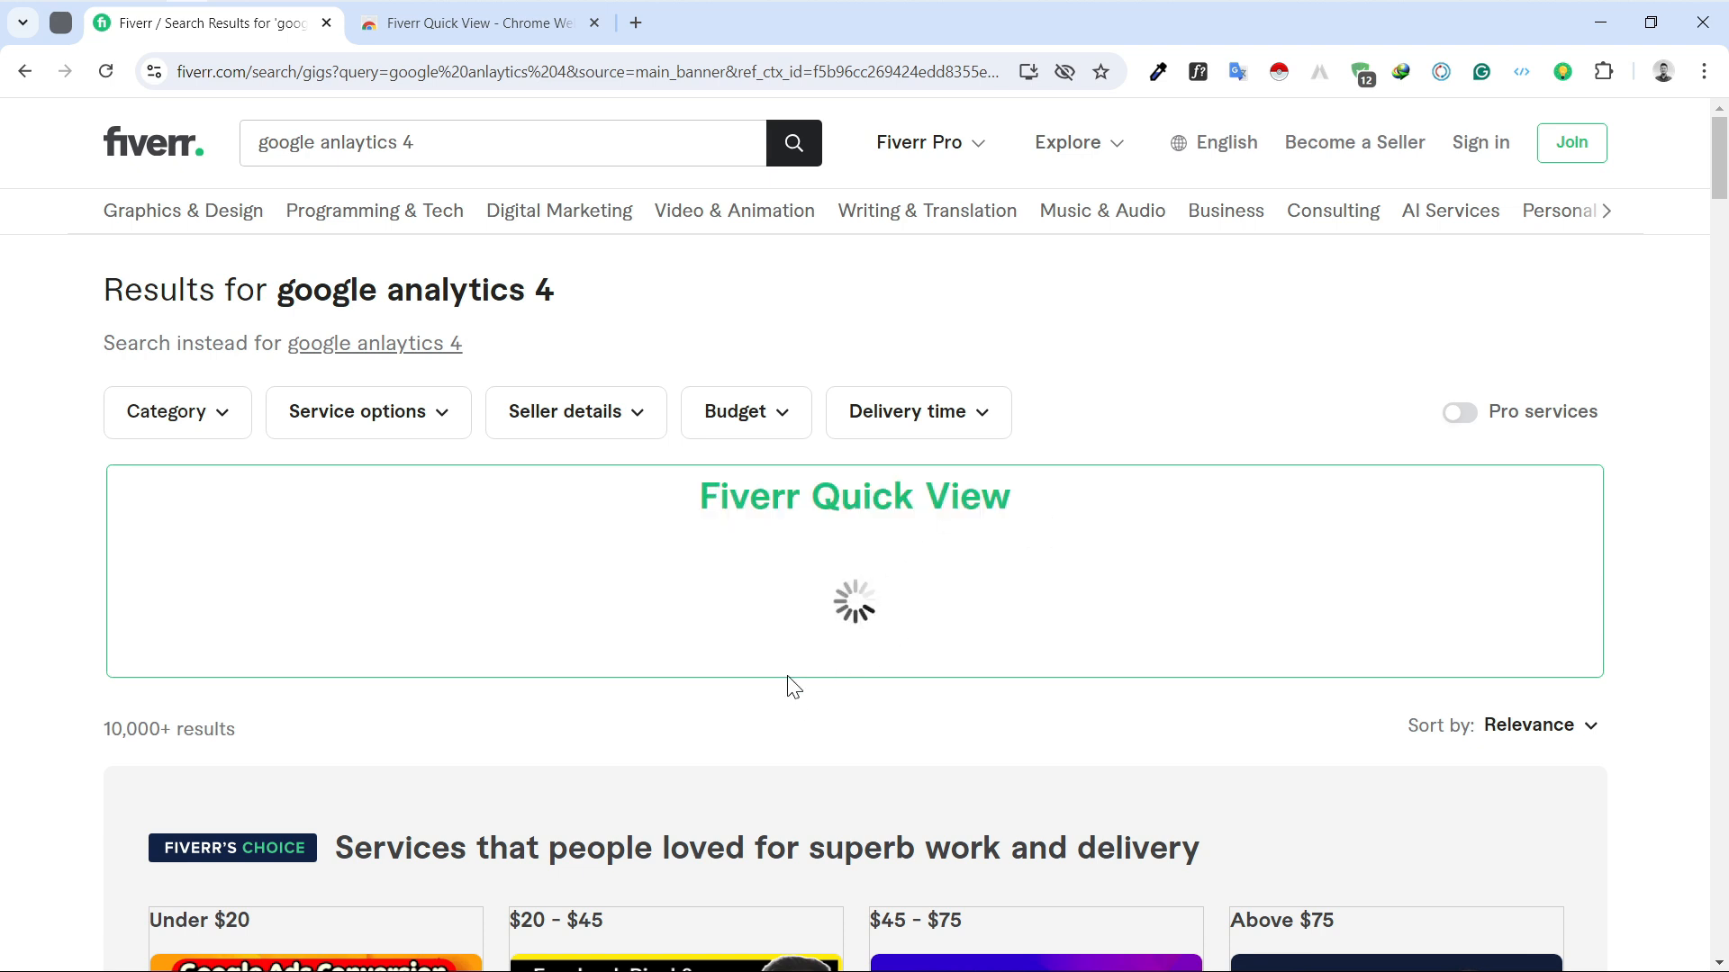
{"action": "scroll", "coordinate": [790, 686], "scroll_direction": "down", "scroll_amount": 20}
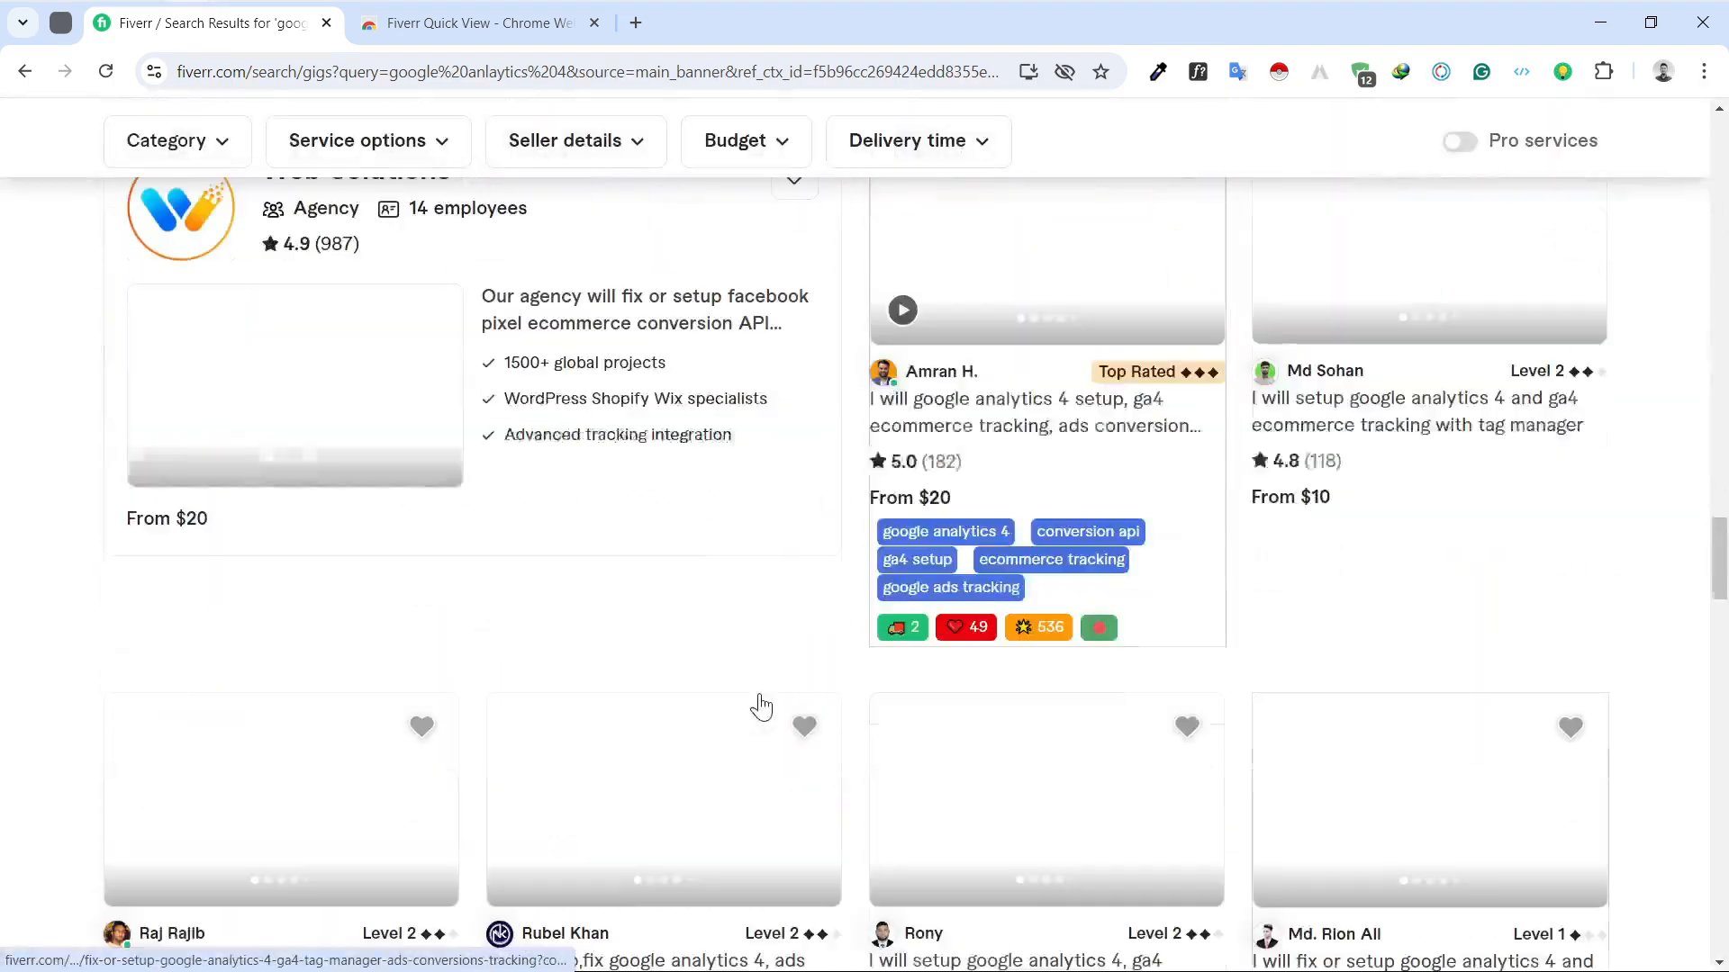
{"action": "scroll", "coordinate": [761, 707], "scroll_direction": "down", "scroll_amount": 20}
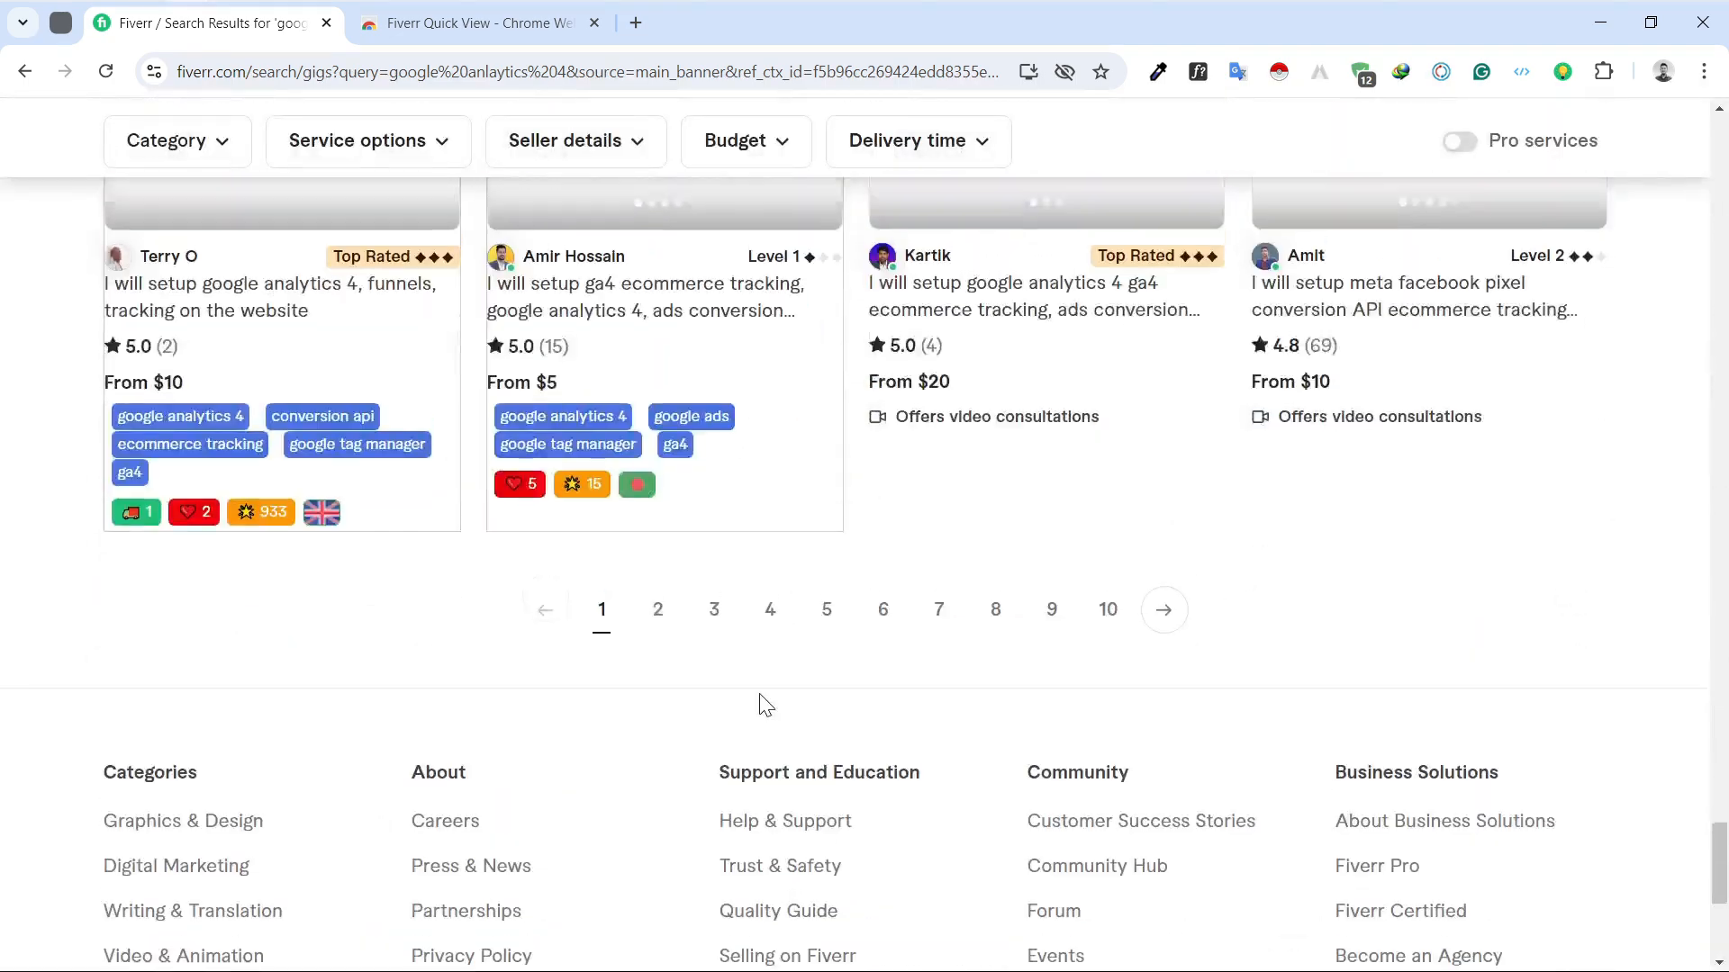
{"action": "scroll", "coordinate": [765, 705], "scroll_direction": "up", "scroll_amount": 20}
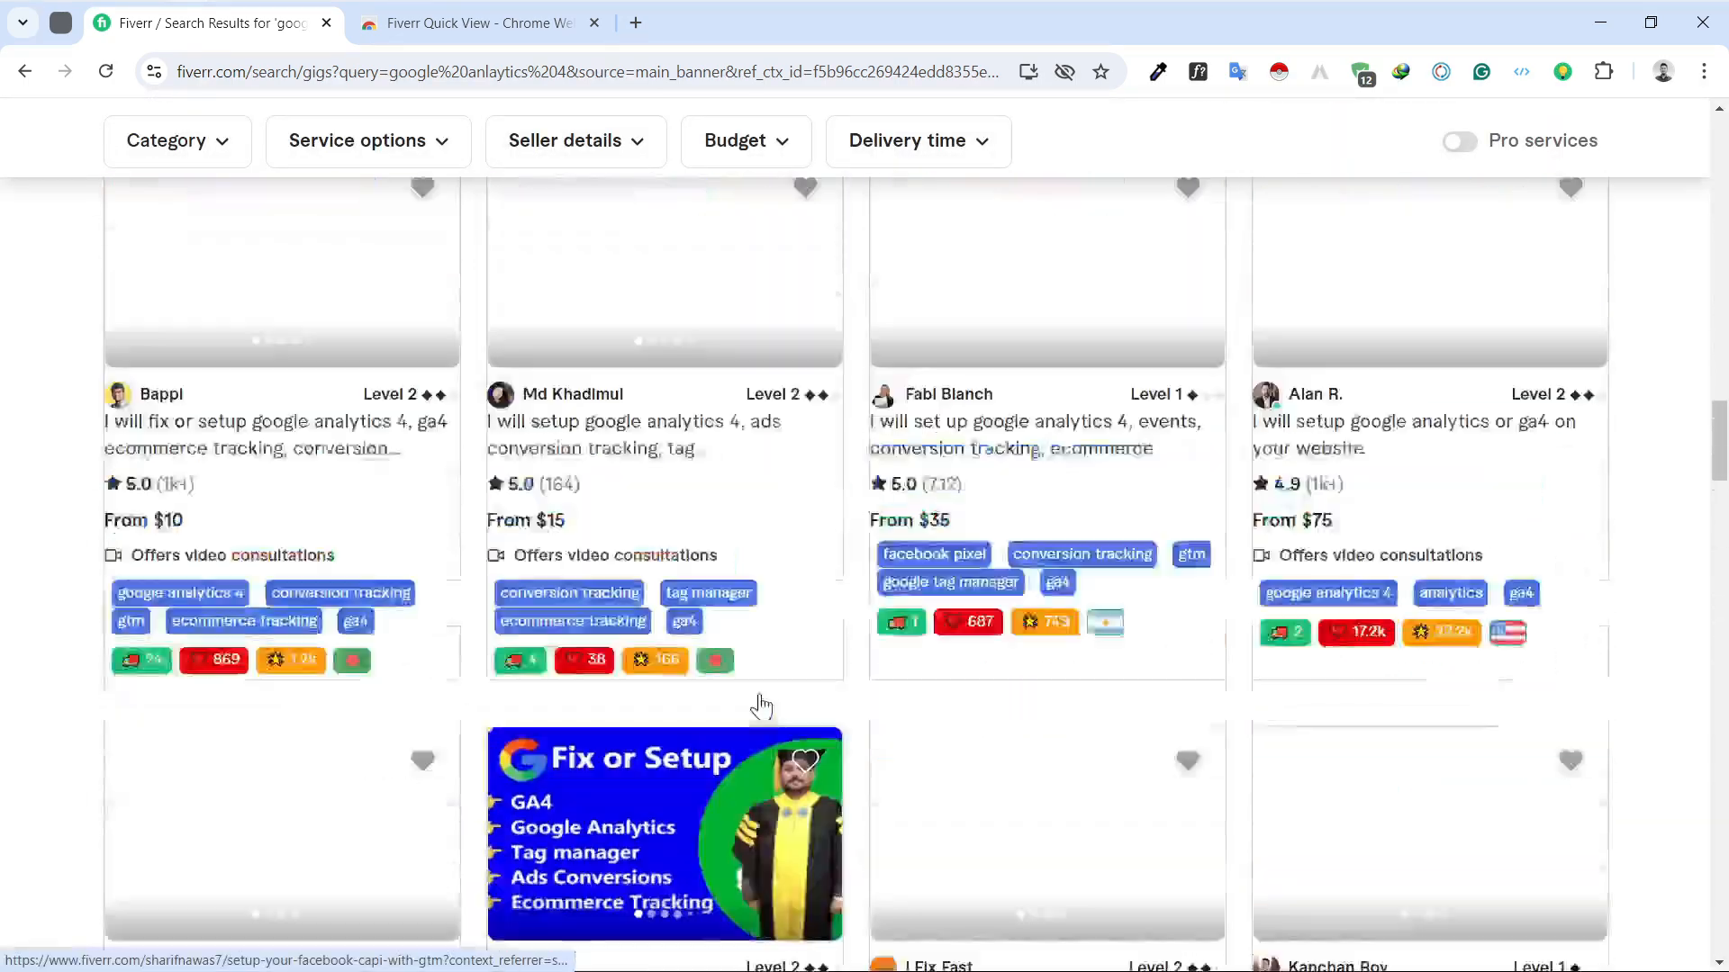
{"action": "scroll", "coordinate": [761, 707], "scroll_direction": "up", "scroll_amount": 20}
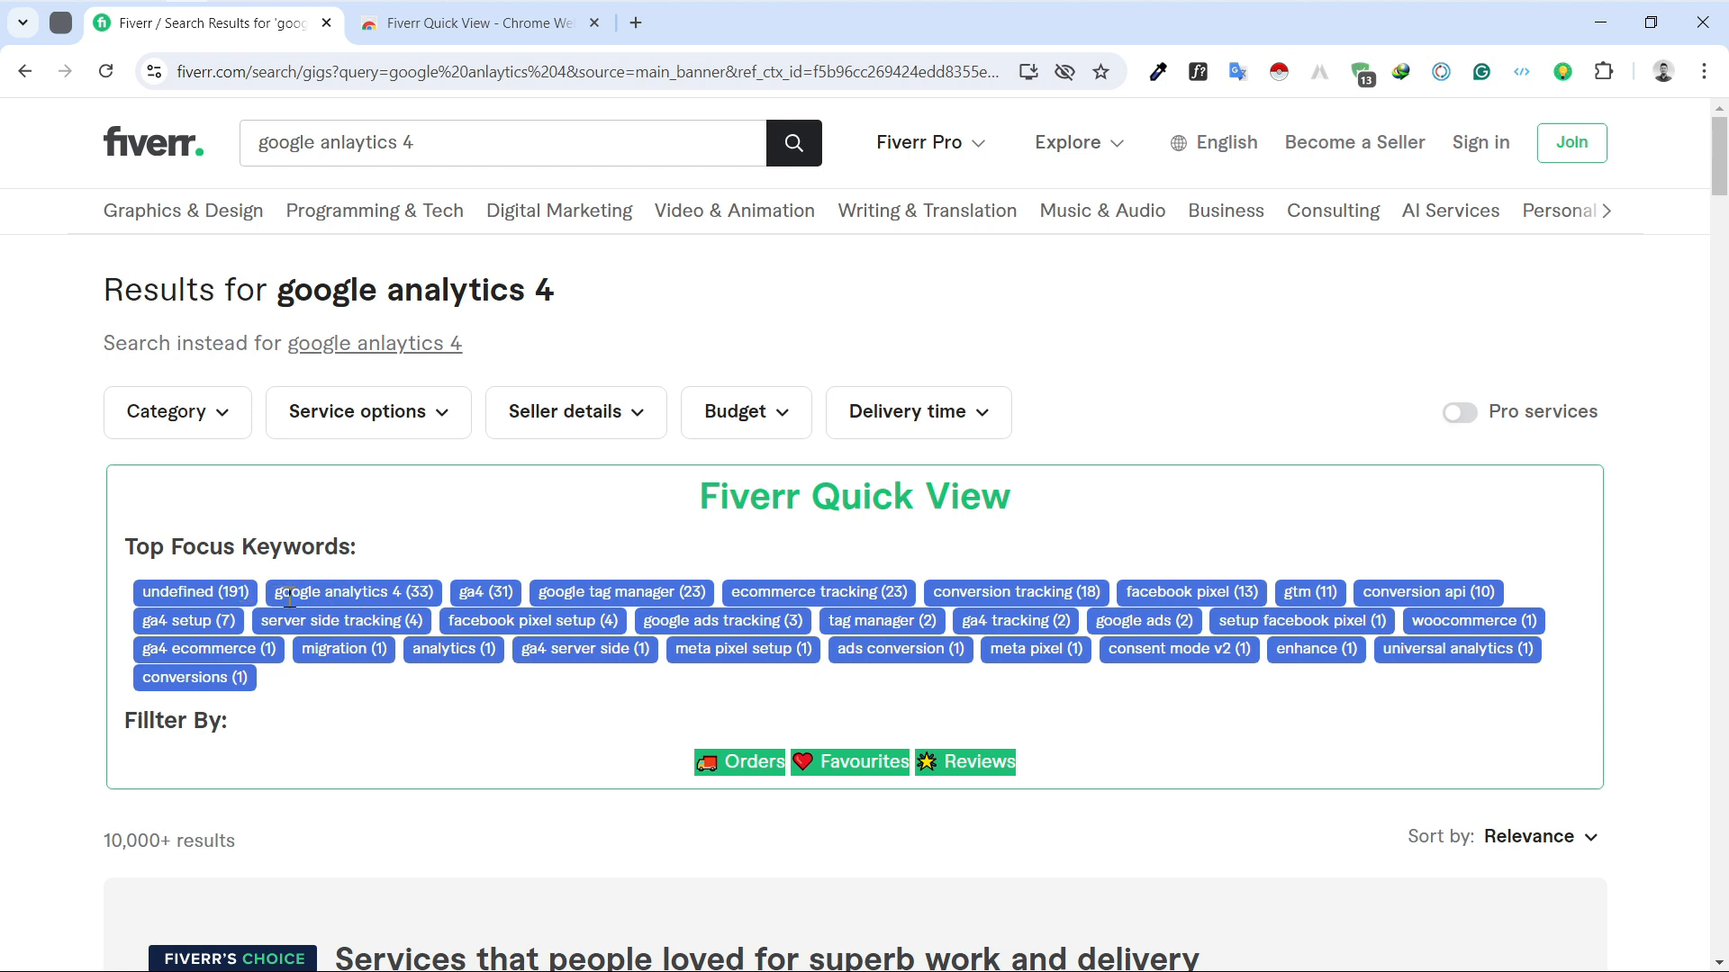
Examine the Top Focus Keywords for google analytics 4, highlighting individual keywords such as google analytics 4 and conversion tracking
{"action": "left_click_drag", "start_coordinate": [280, 594], "coordinate": [406, 594]}
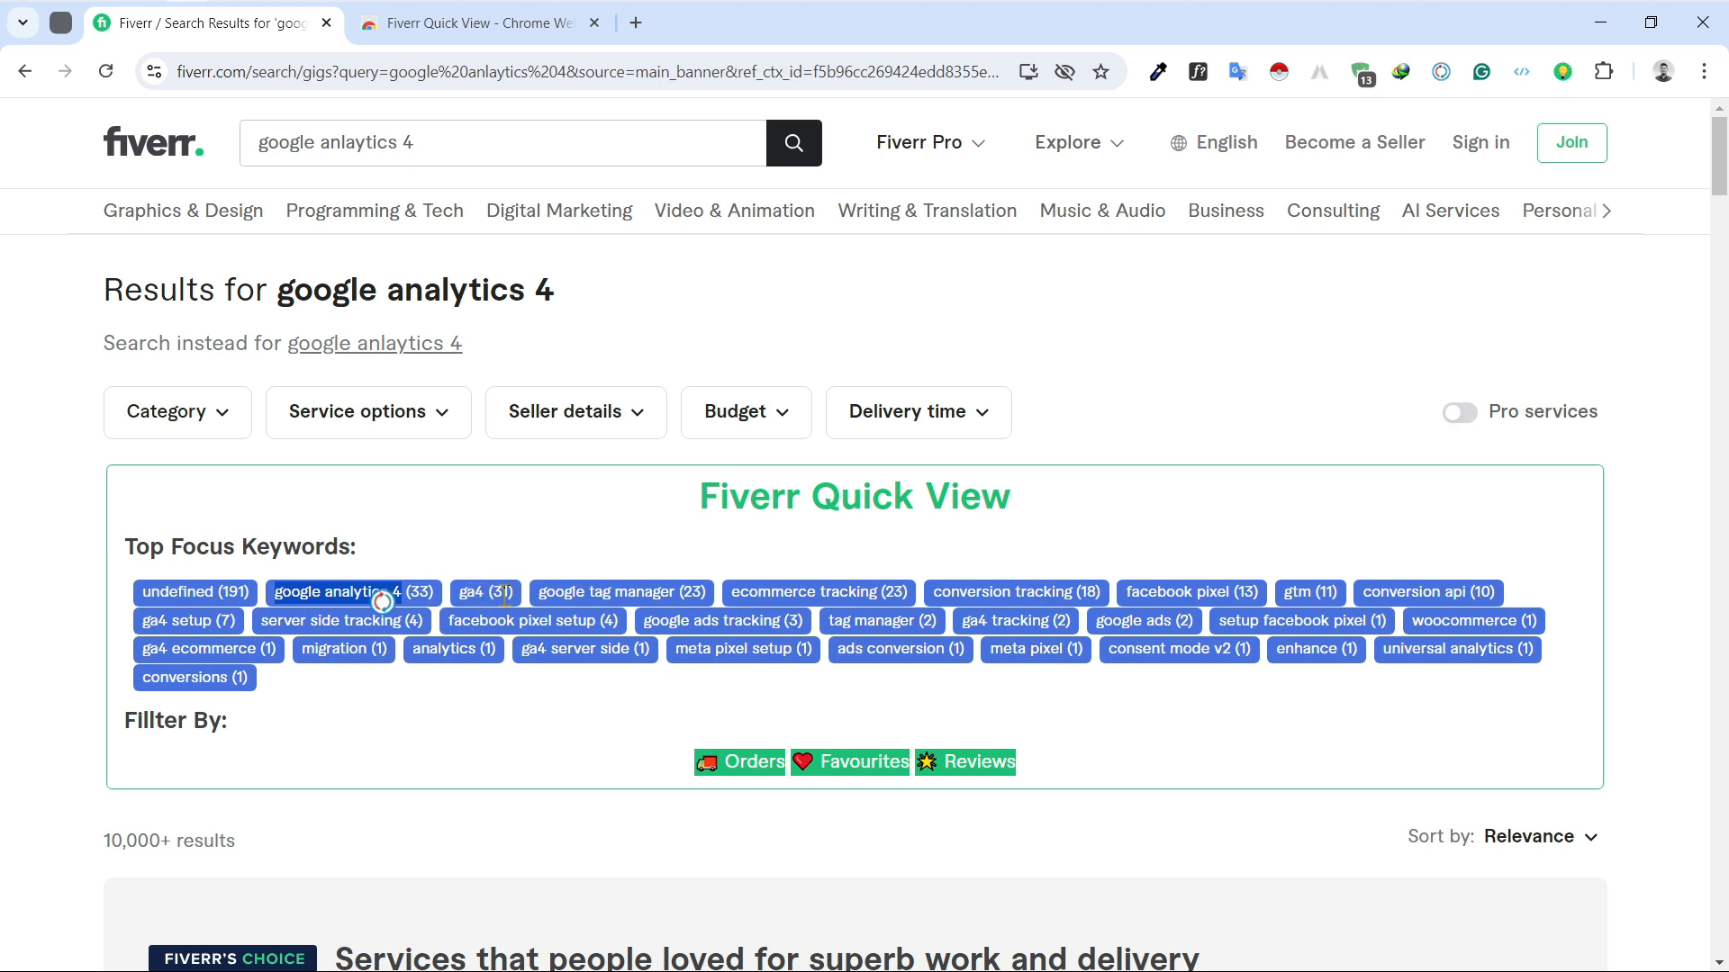
{"action": "left_click_drag", "start_coordinate": [538, 593], "coordinate": [1099, 593]}
{"action": "scroll", "coordinate": [894, 554], "scroll_direction": "down", "scroll_amount": 3}
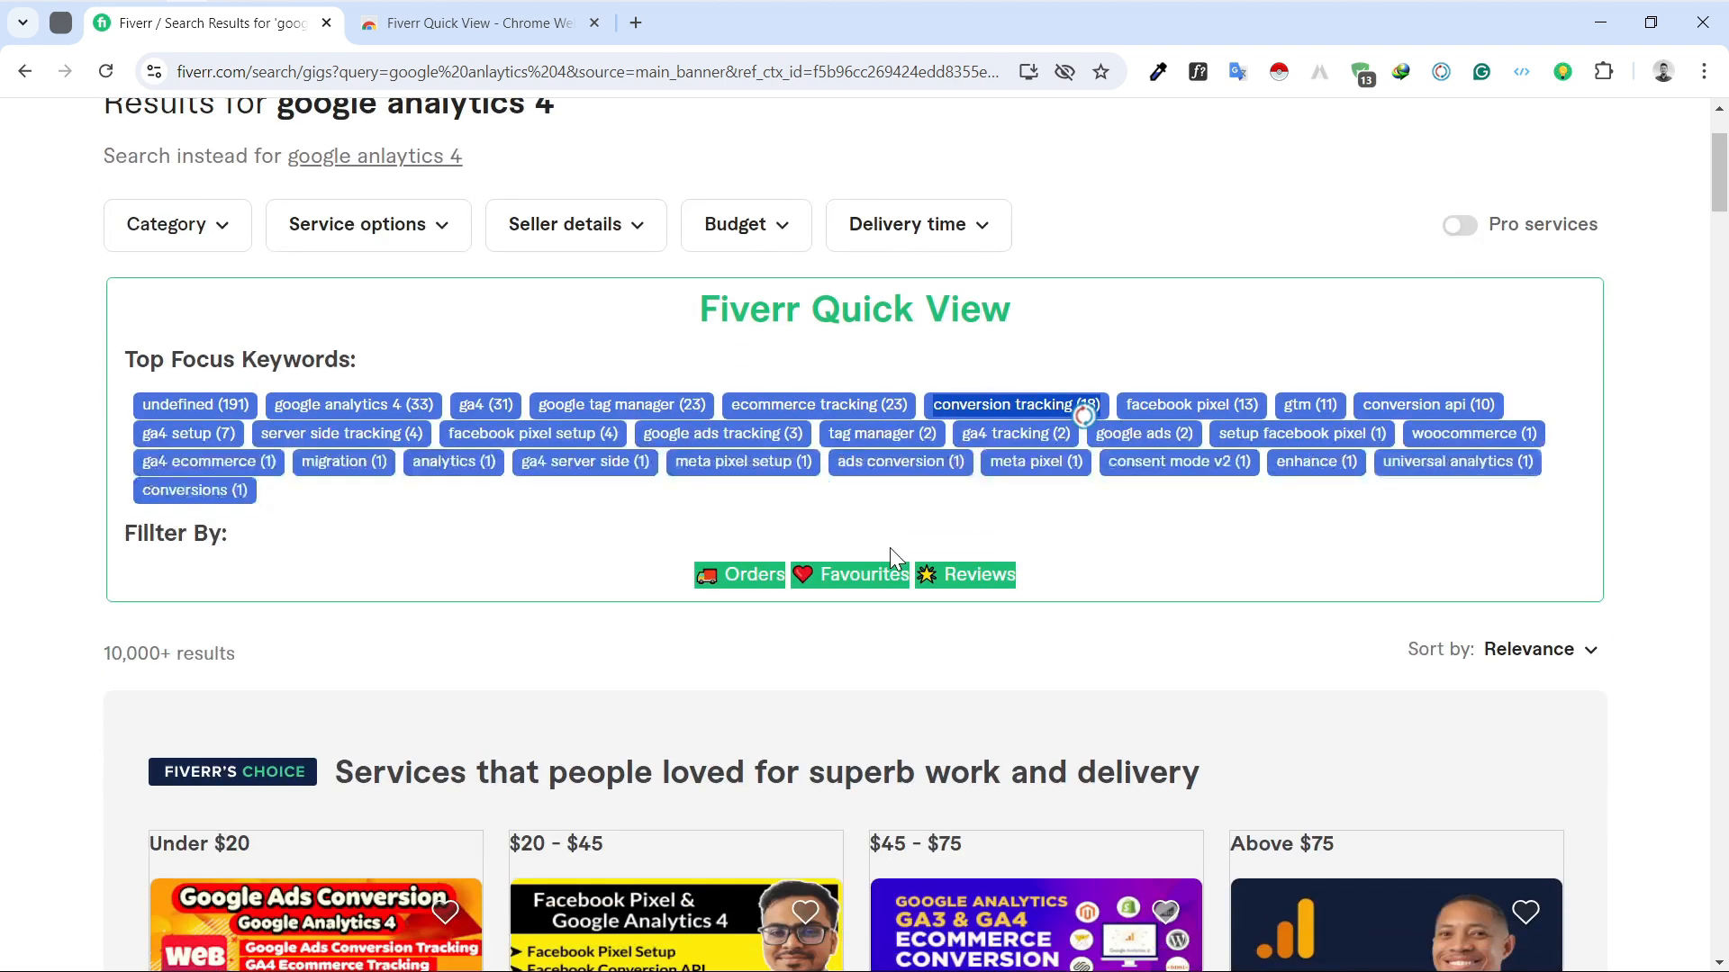
Search Fiverr for video editing
{"action": "scroll", "coordinate": [891, 550], "scroll_direction": "up", "scroll_amount": 3}
{"action": "left_click_drag", "start_coordinate": [414, 144], "coordinate": [255, 155]}
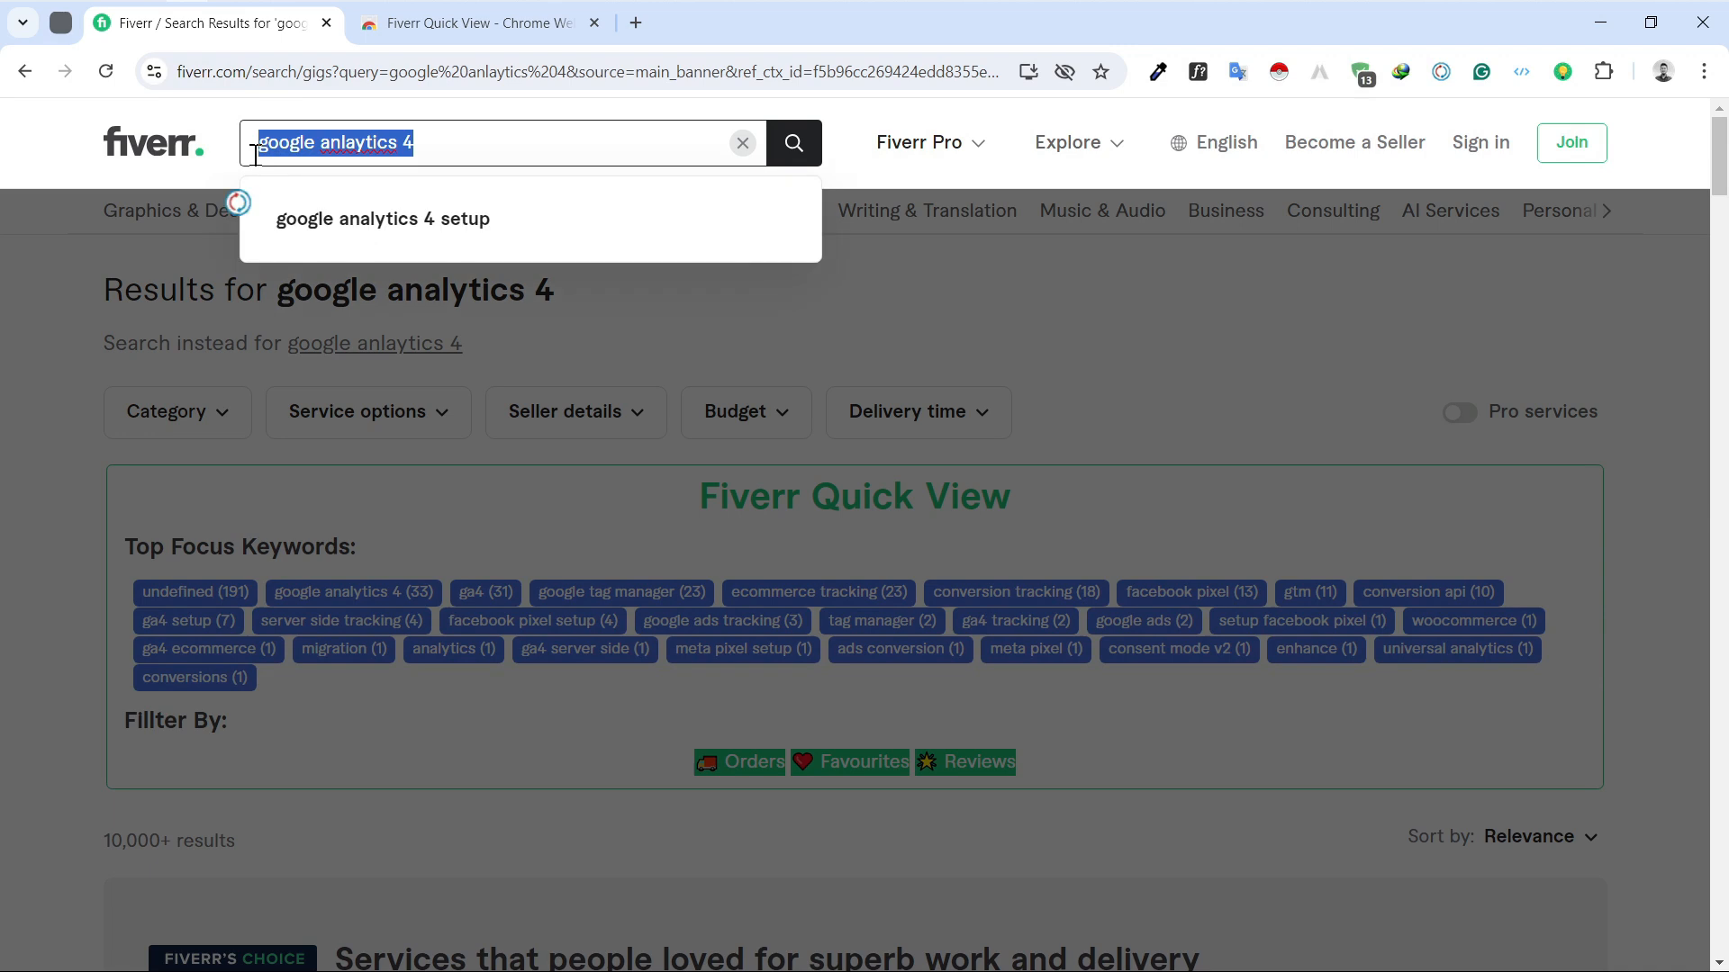
{"action": "type", "text": "video editing"}
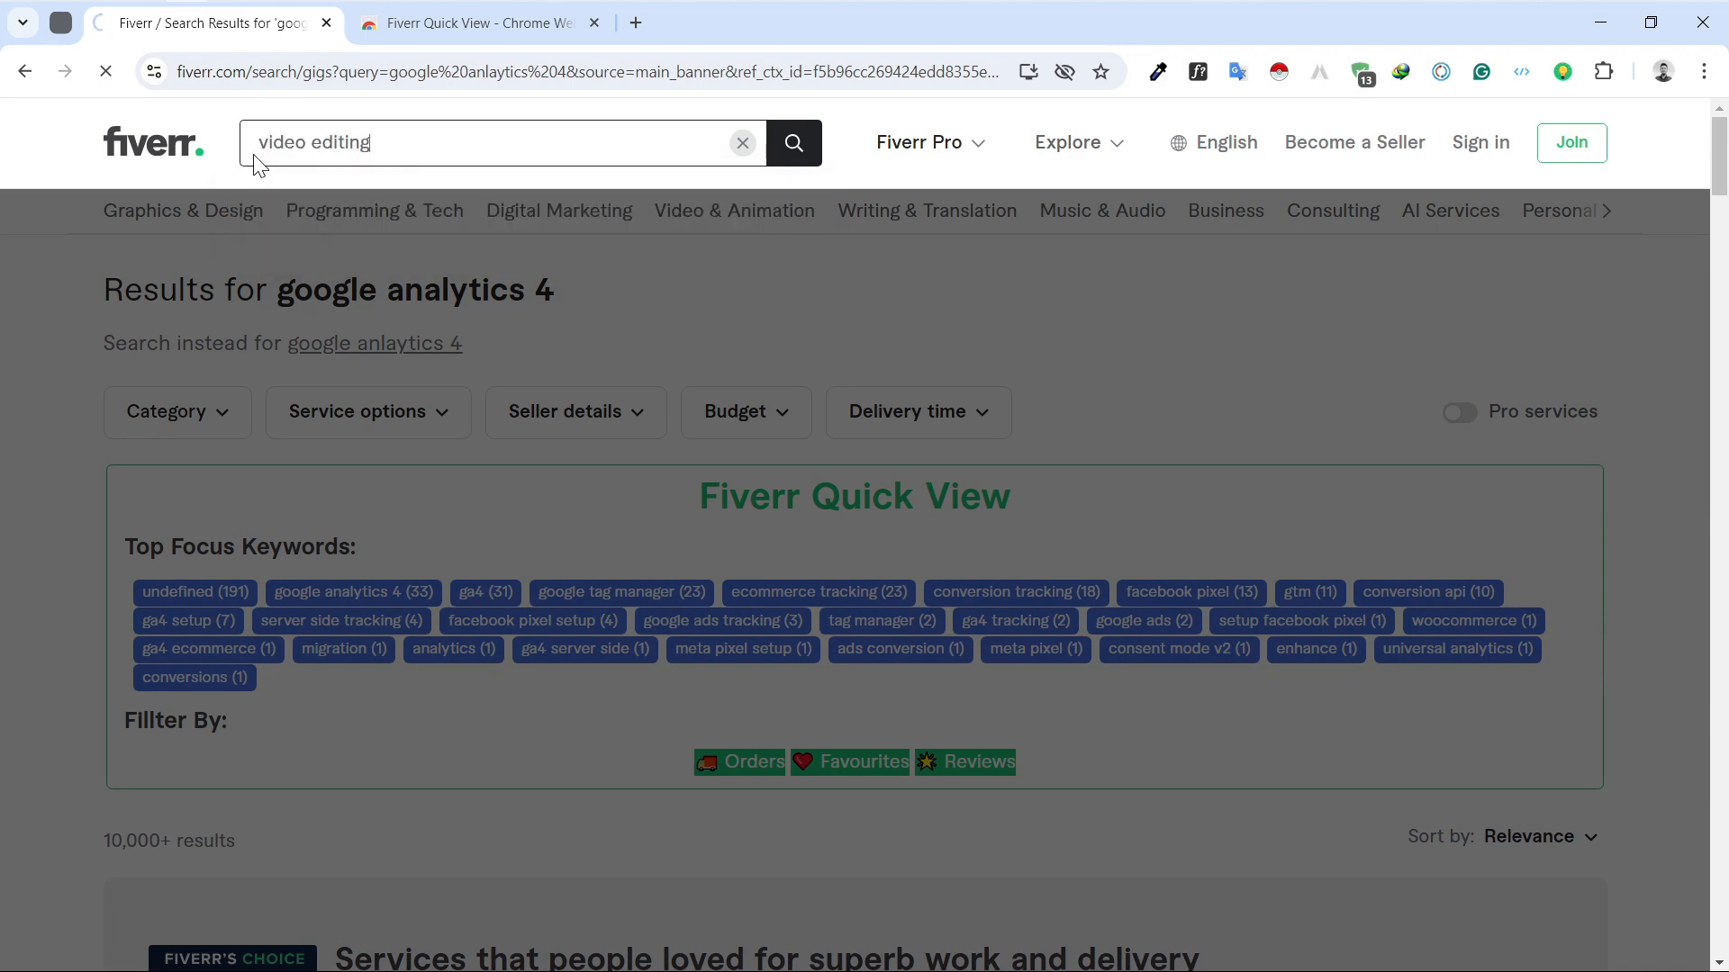
{"action": "key", "text": "Return"}
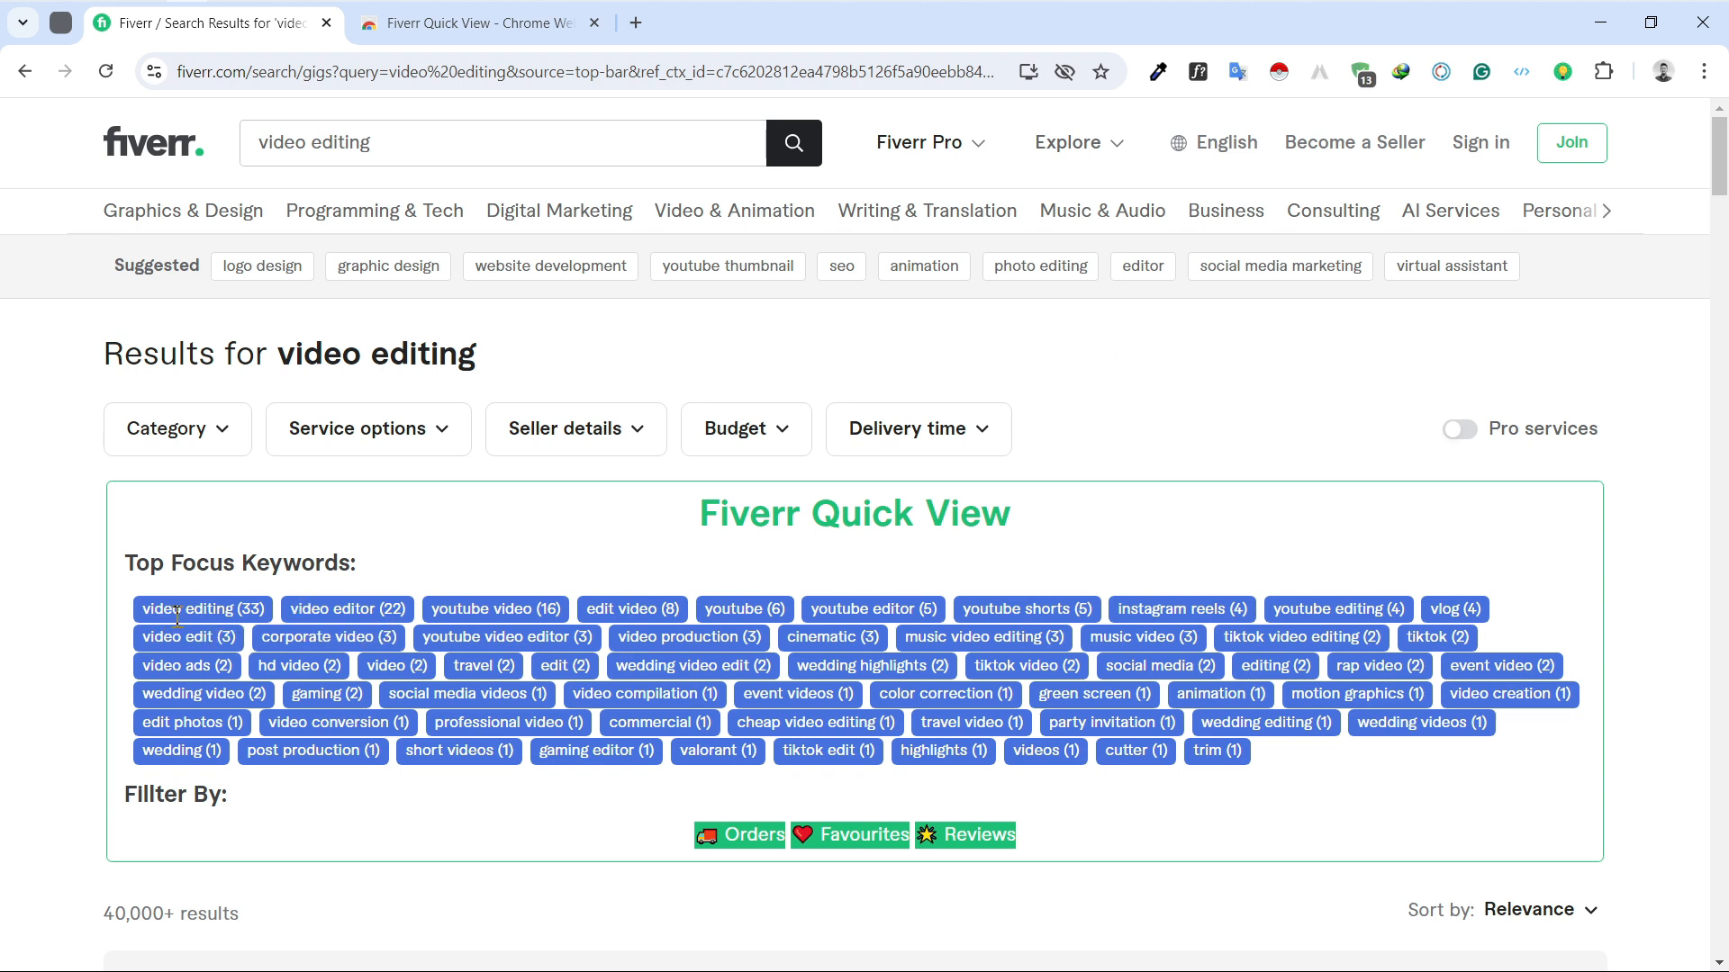
Highlight the keywords youtube video, video editing and video editor in the Top Focus Keywords list
{"action": "left_click_drag", "start_coordinate": [146, 613], "coordinate": [535, 609]}
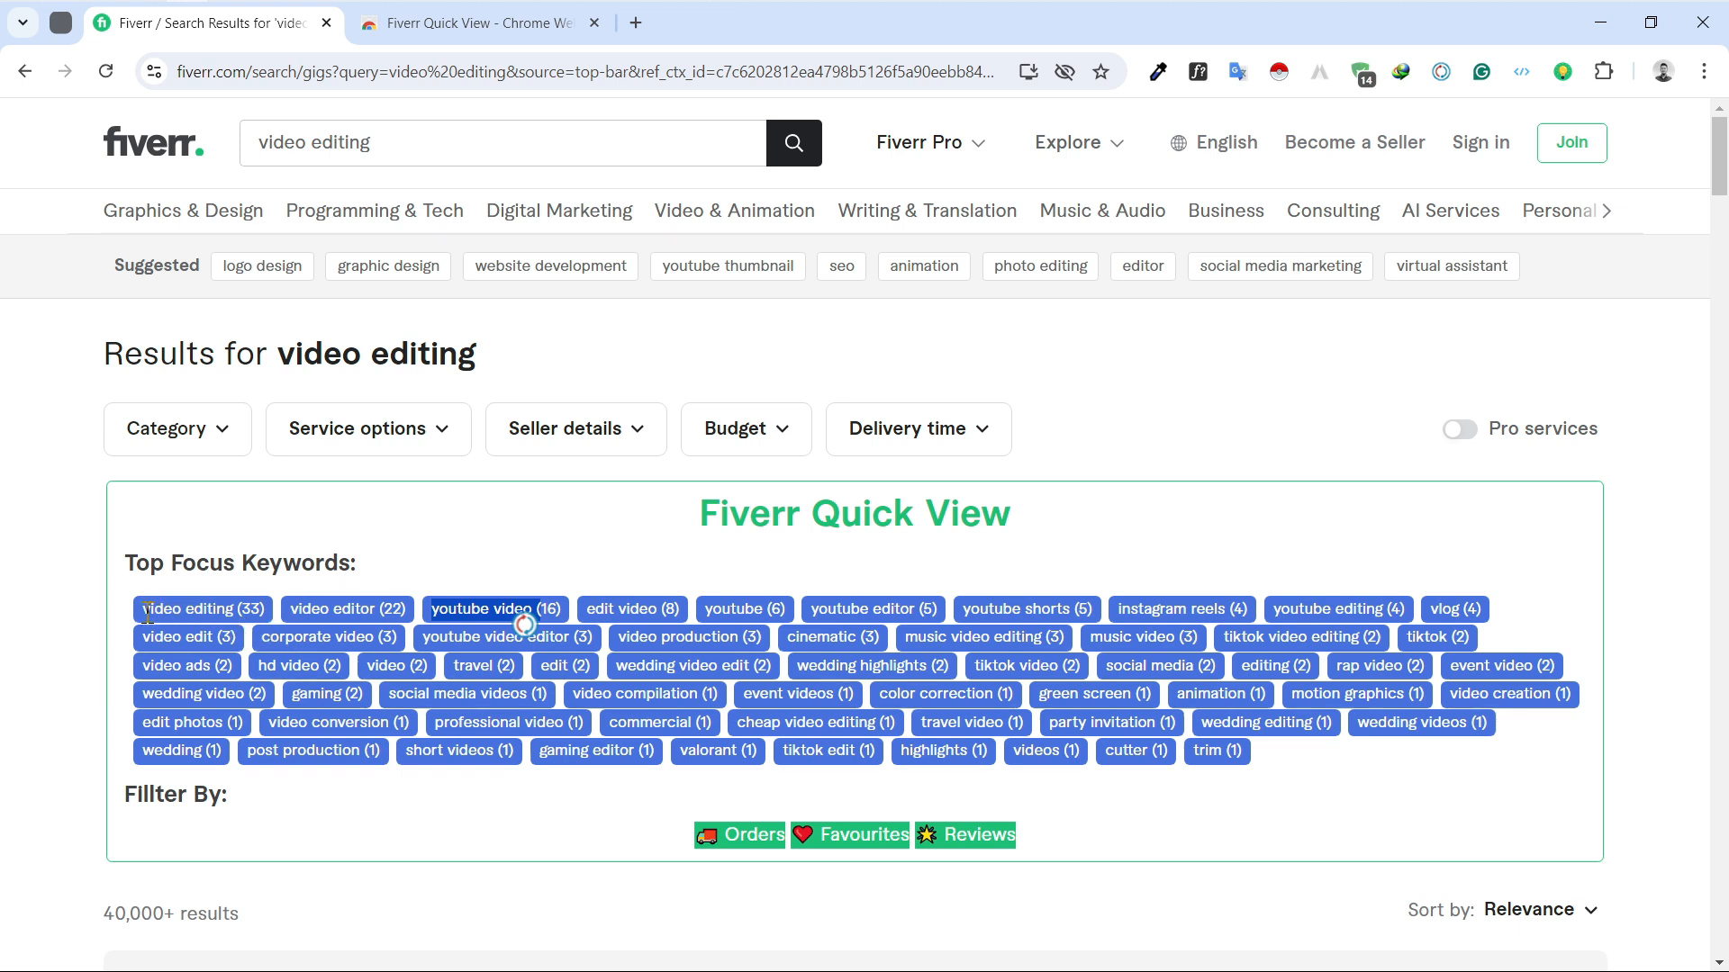
{"action": "left_click_drag", "start_coordinate": [144, 609], "coordinate": [241, 610]}
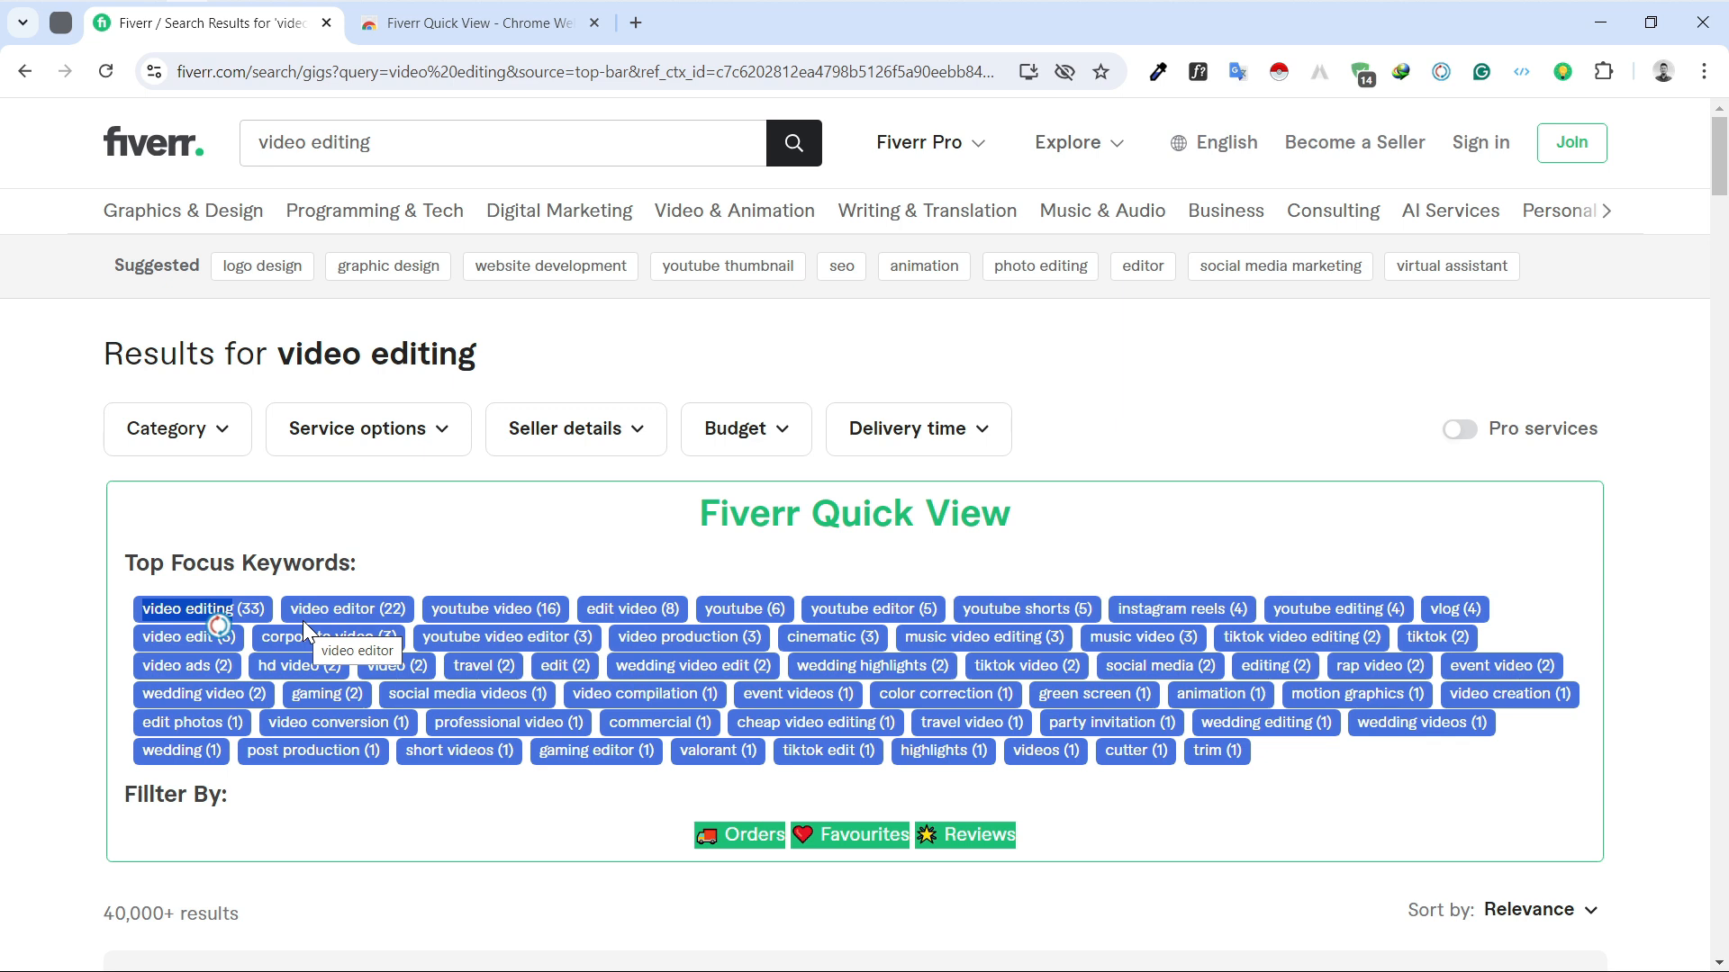
{"action": "left_click_drag", "start_coordinate": [290, 609], "coordinate": [383, 609]}
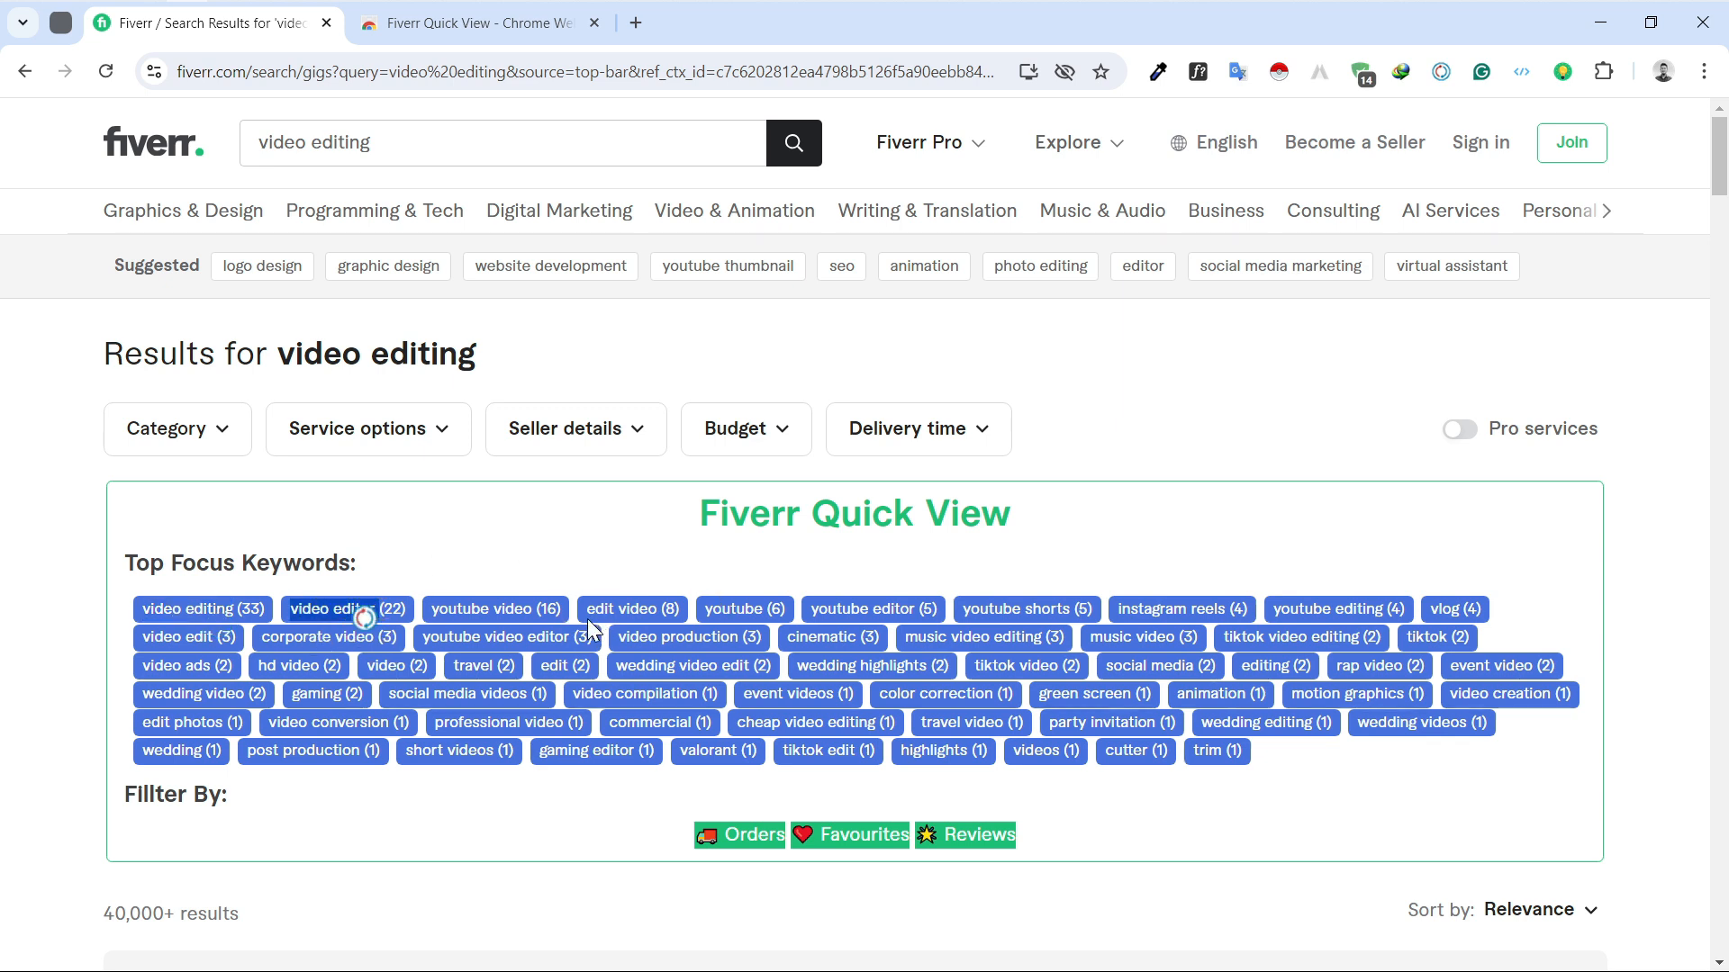
Examine the Orders, Favourites and Reviews filters and the keyword tags and figures under the video editing gigs
{"action": "scroll", "coordinate": [579, 860], "scroll_direction": "down", "scroll_amount": 1}
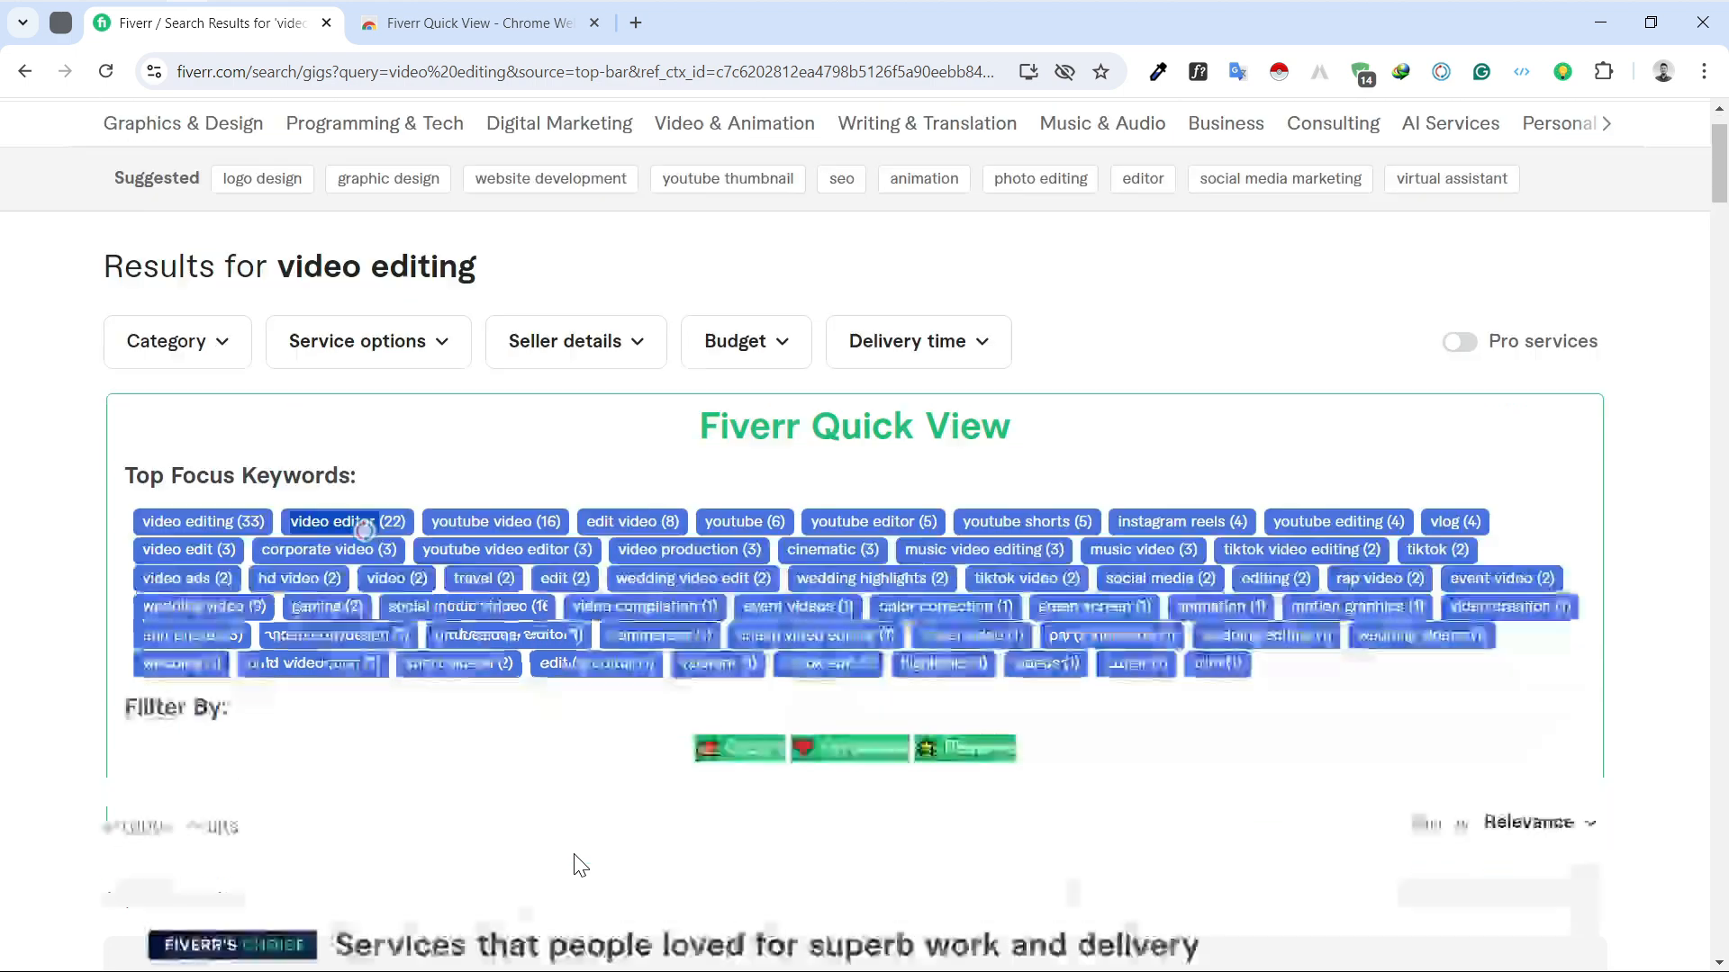
{"action": "scroll", "coordinate": [761, 775], "scroll_direction": "down", "scroll_amount": 2}
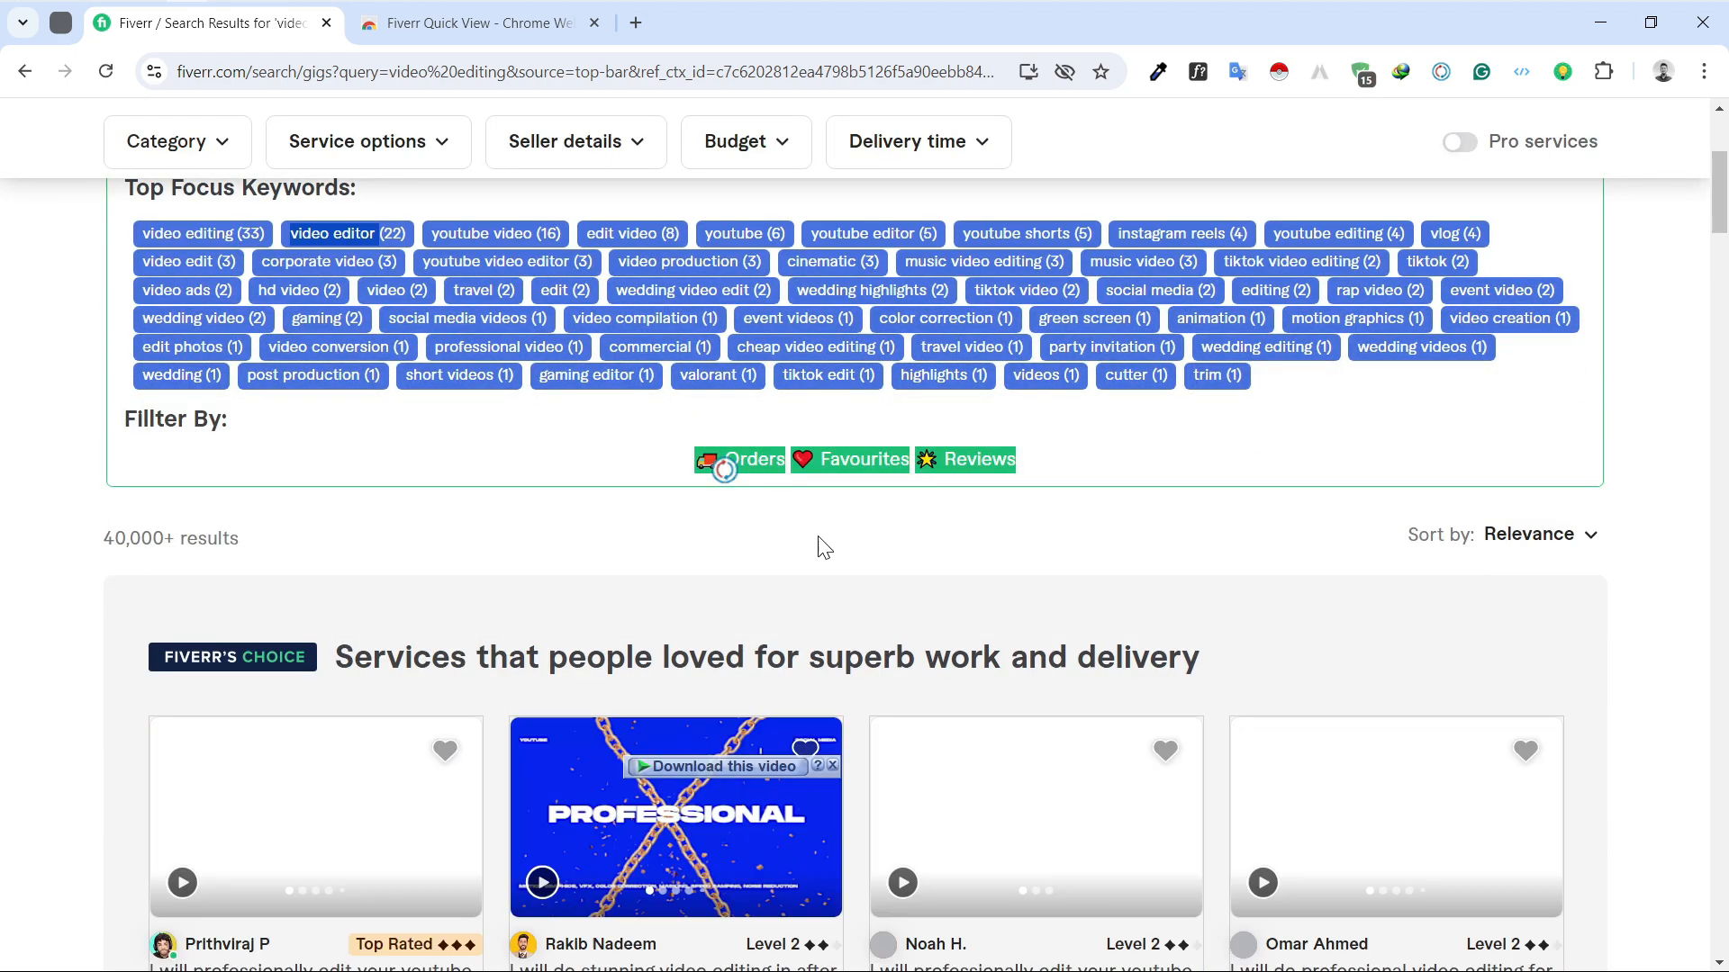
{"action": "scroll", "coordinate": [486, 809], "scroll_direction": "down", "scroll_amount": 2}
{"action": "scroll", "coordinate": [486, 809], "scroll_direction": "down", "scroll_amount": 4}
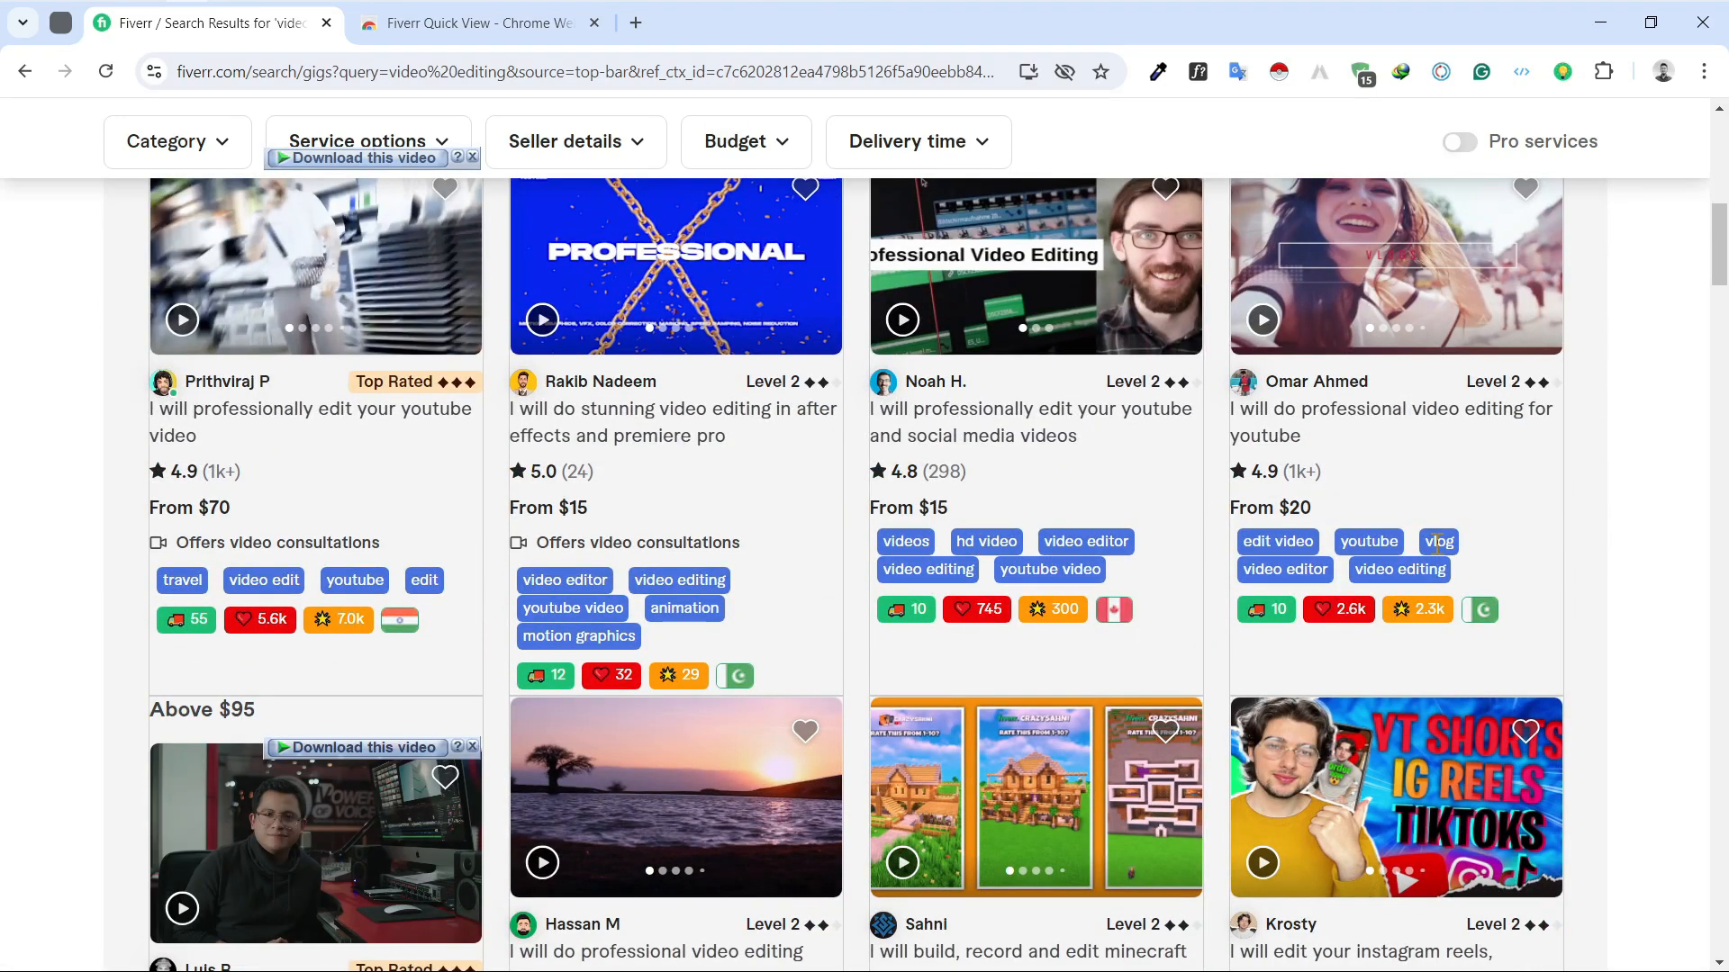
{"action": "scroll", "coordinate": [1438, 541], "scroll_direction": "down", "scroll_amount": 6}
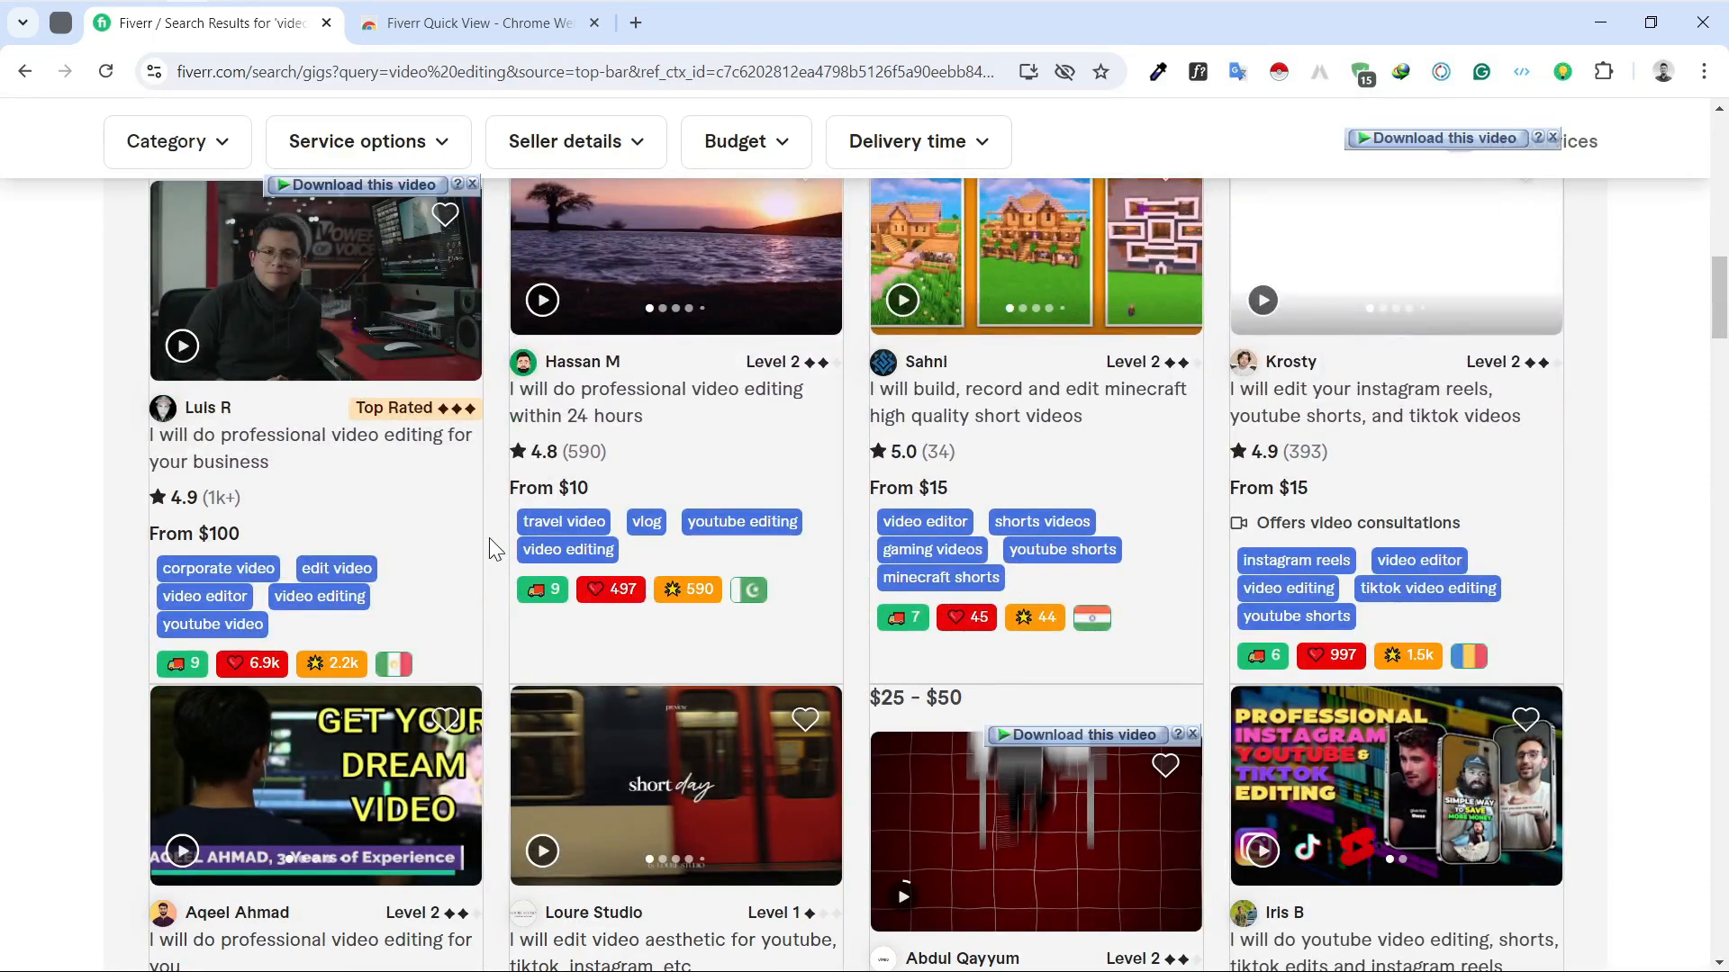
Filter the video editing gigs by Favourites and examine the tags and favourite figures of the leading gigs
{"action": "scroll", "coordinate": [865, 586], "scroll_direction": "up", "scroll_amount": 10}
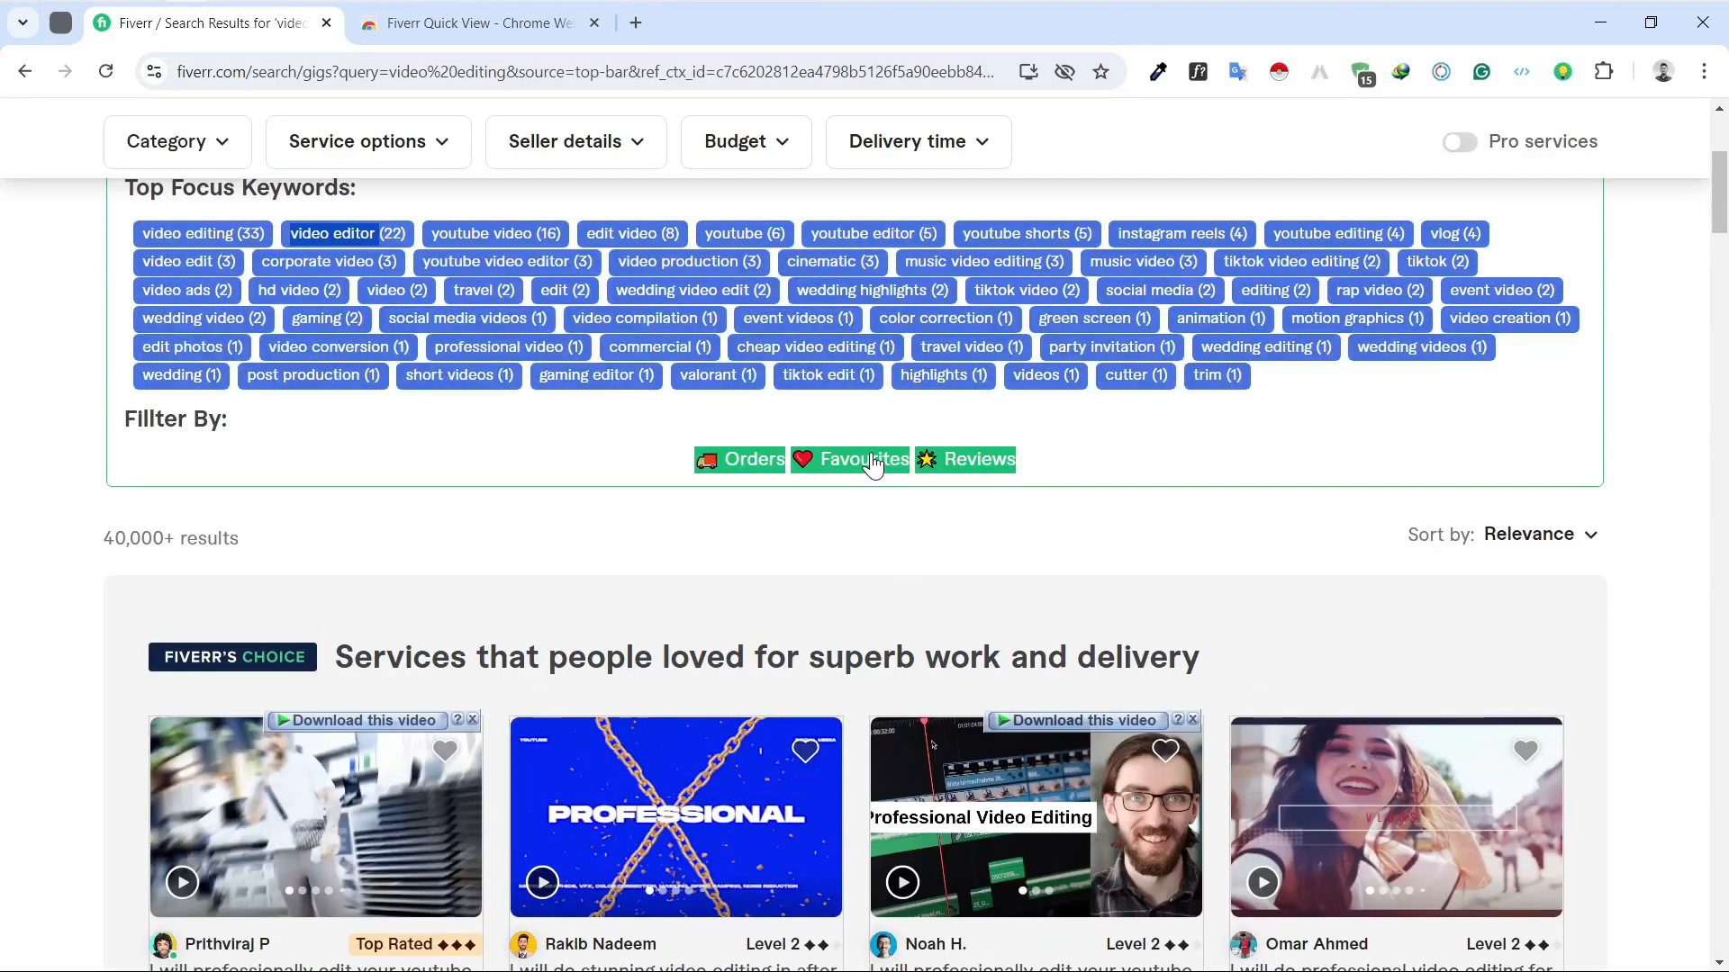
{"action": "left_click", "coordinate": [871, 461]}
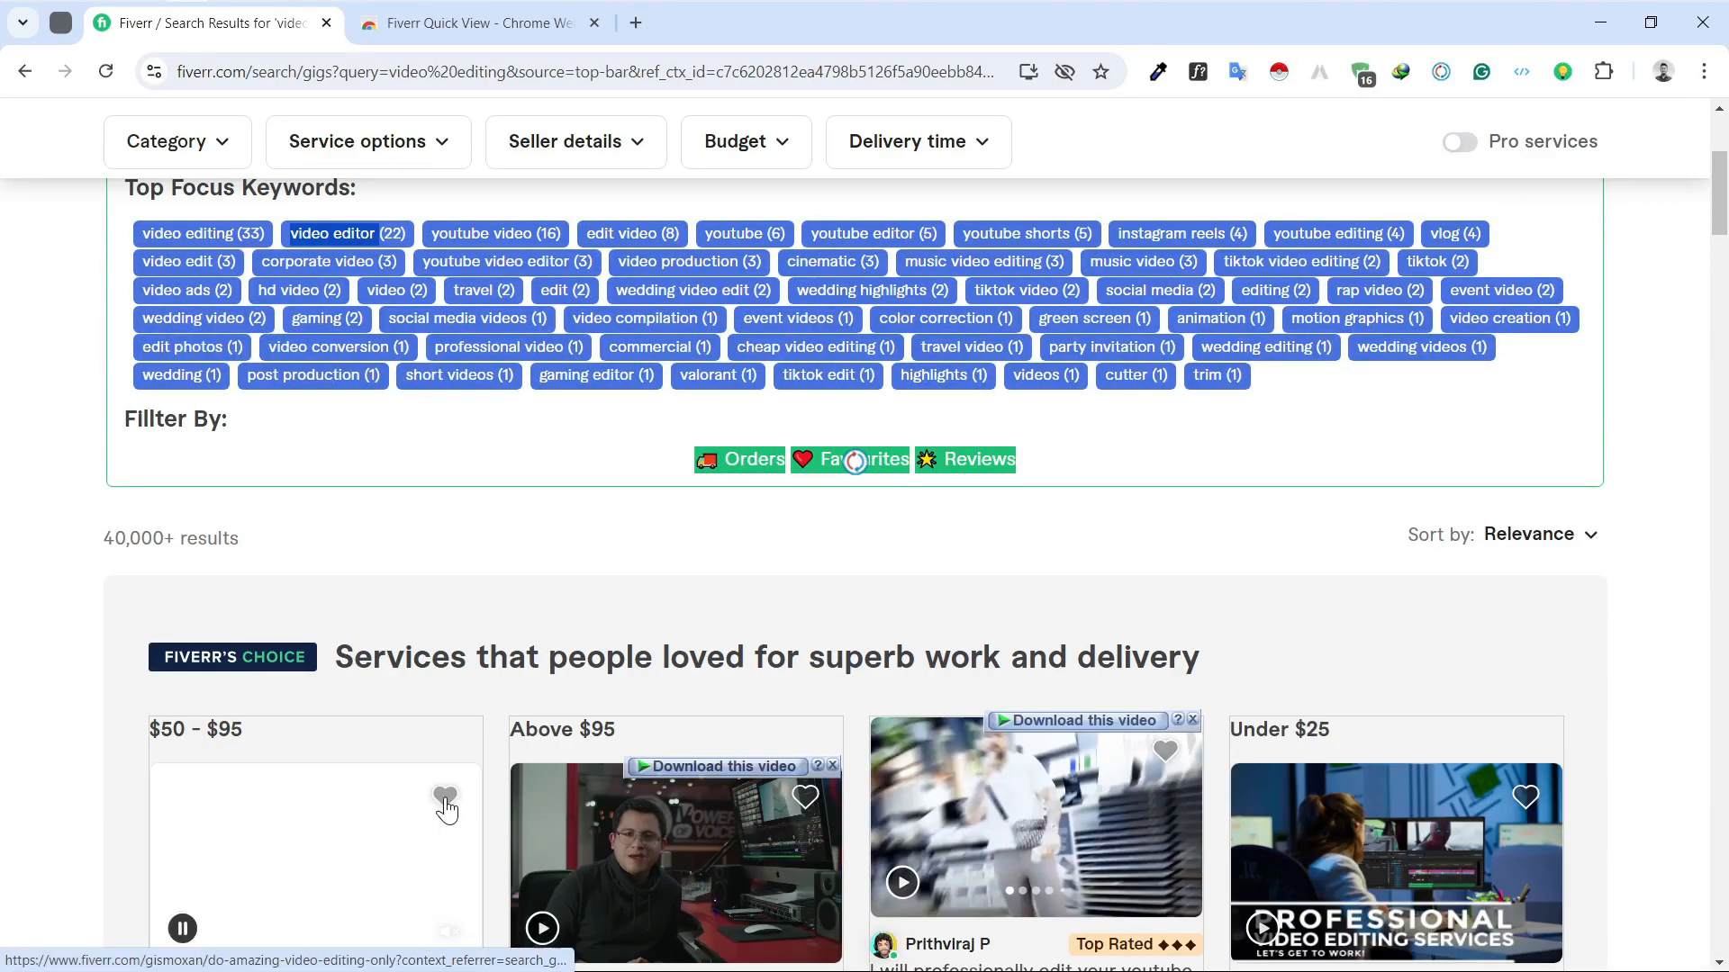
{"action": "scroll", "coordinate": [516, 695], "scroll_direction": "down", "scroll_amount": 2}
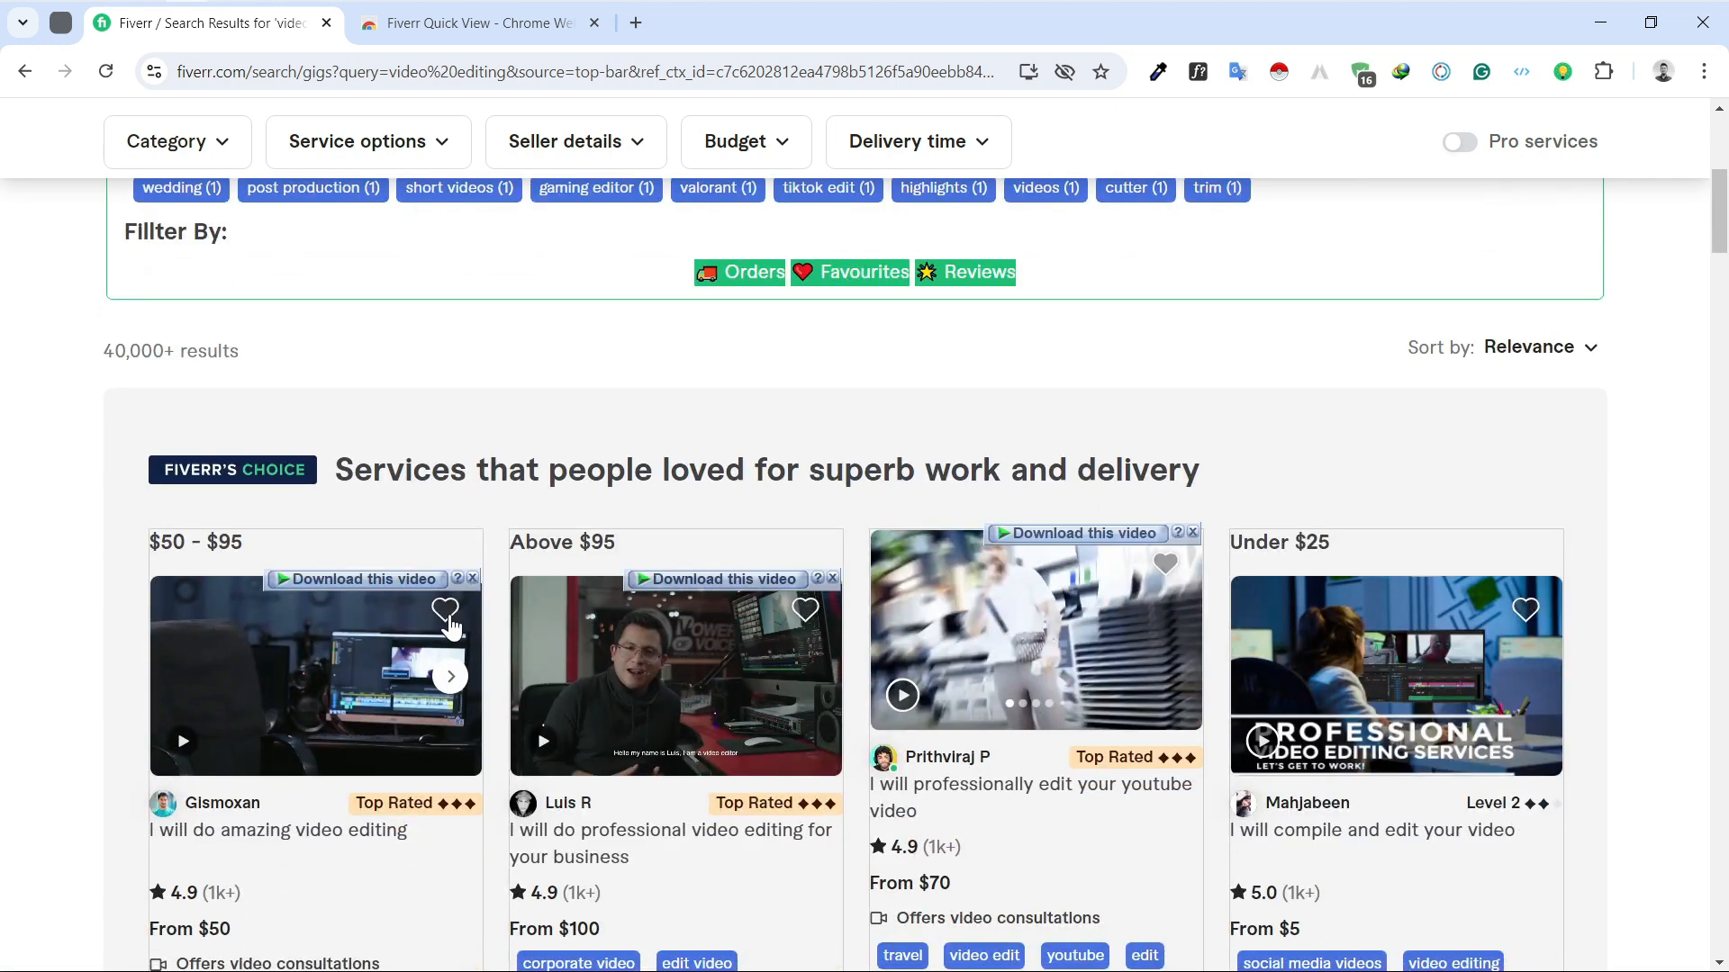
{"action": "scroll", "coordinate": [486, 765], "scroll_direction": "down", "scroll_amount": 2}
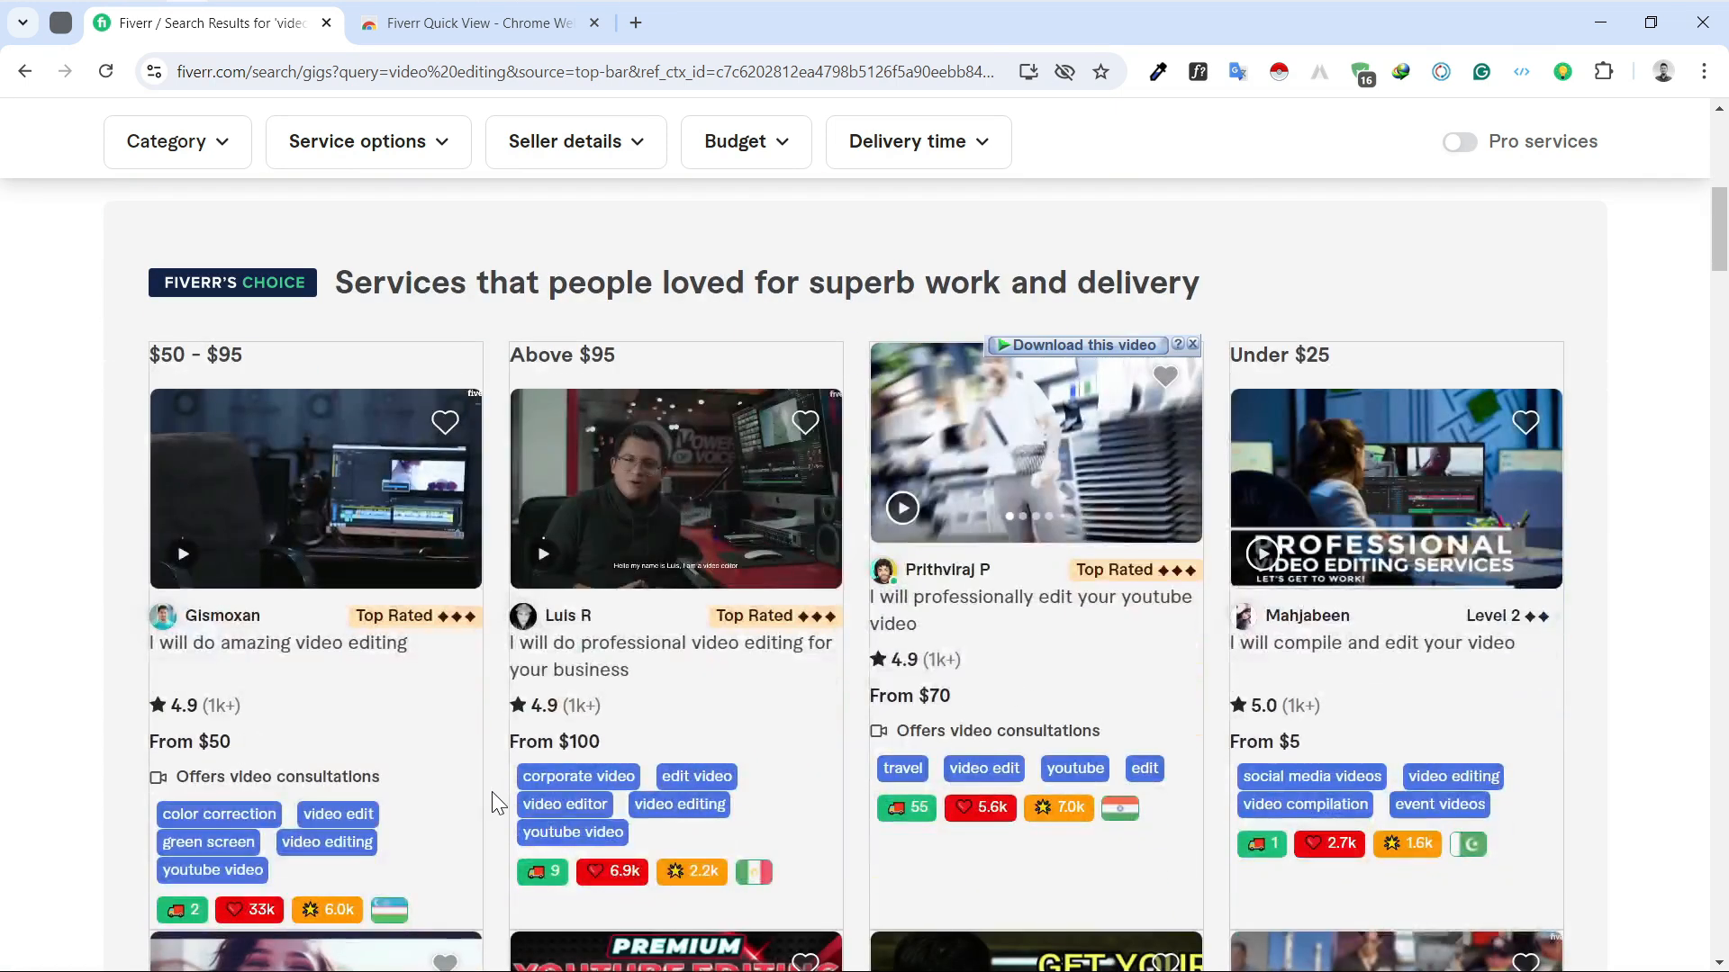
{"action": "scroll", "coordinate": [477, 742], "scroll_direction": "down", "scroll_amount": 2}
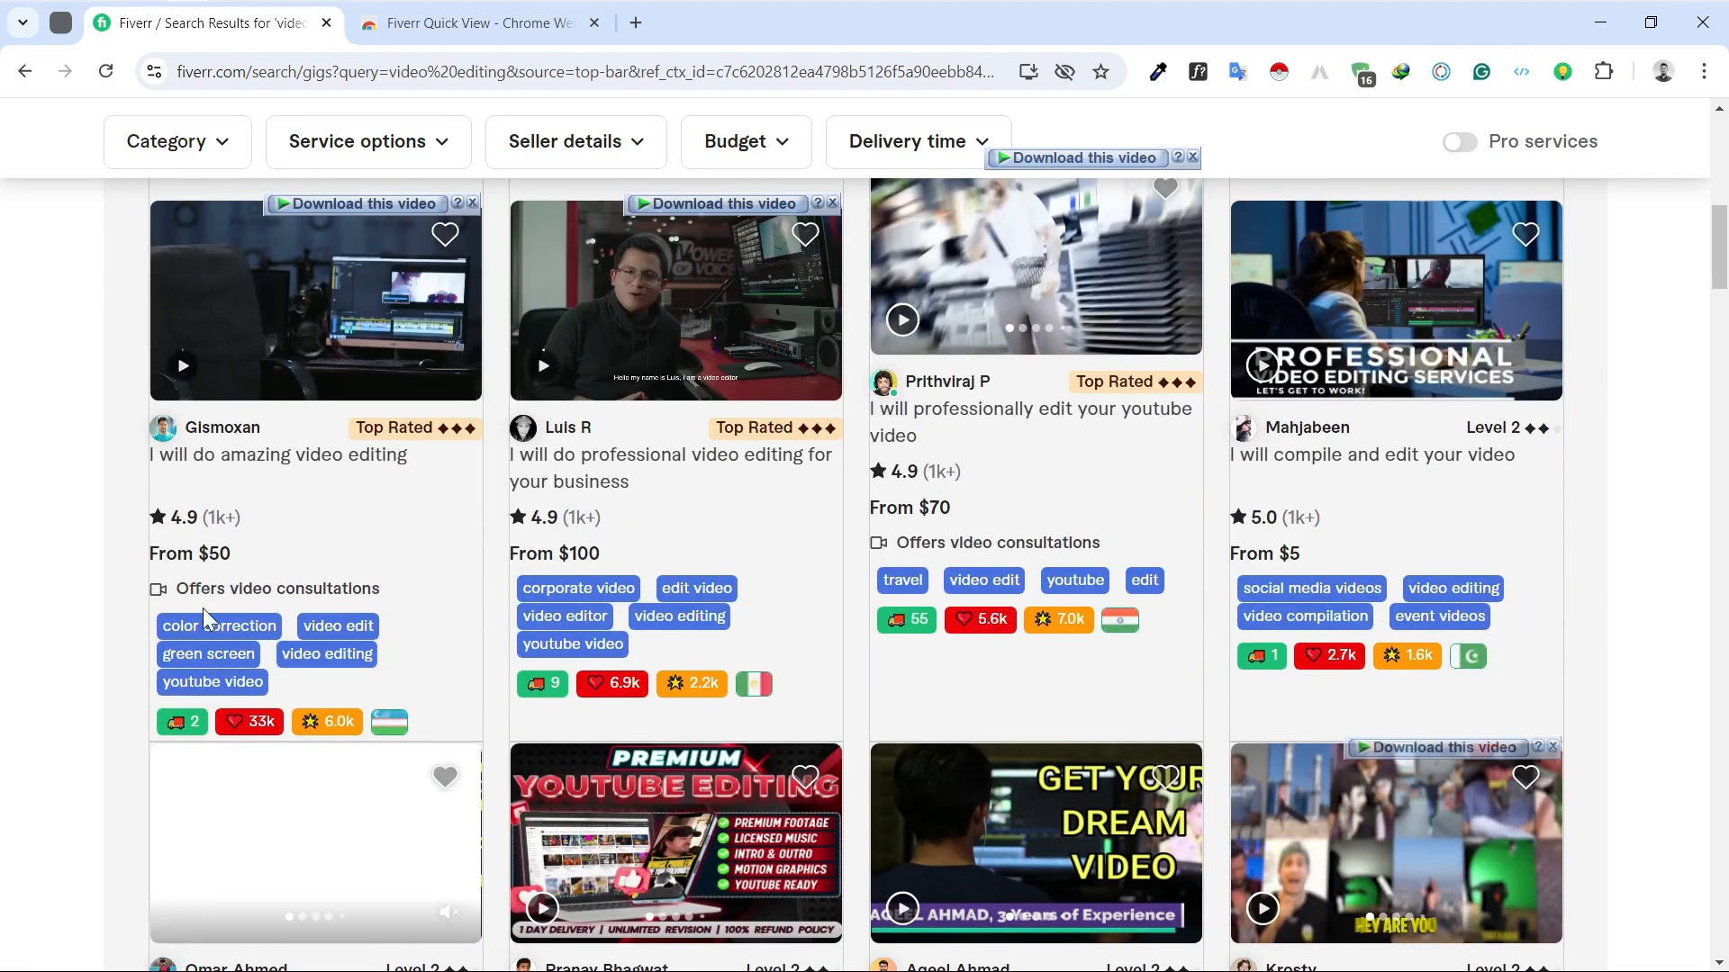
Filter the video editing gigs by Reviews and compare the review figures of the leading gigs
{"action": "scroll", "coordinate": [675, 674], "scroll_direction": "up", "scroll_amount": 6}
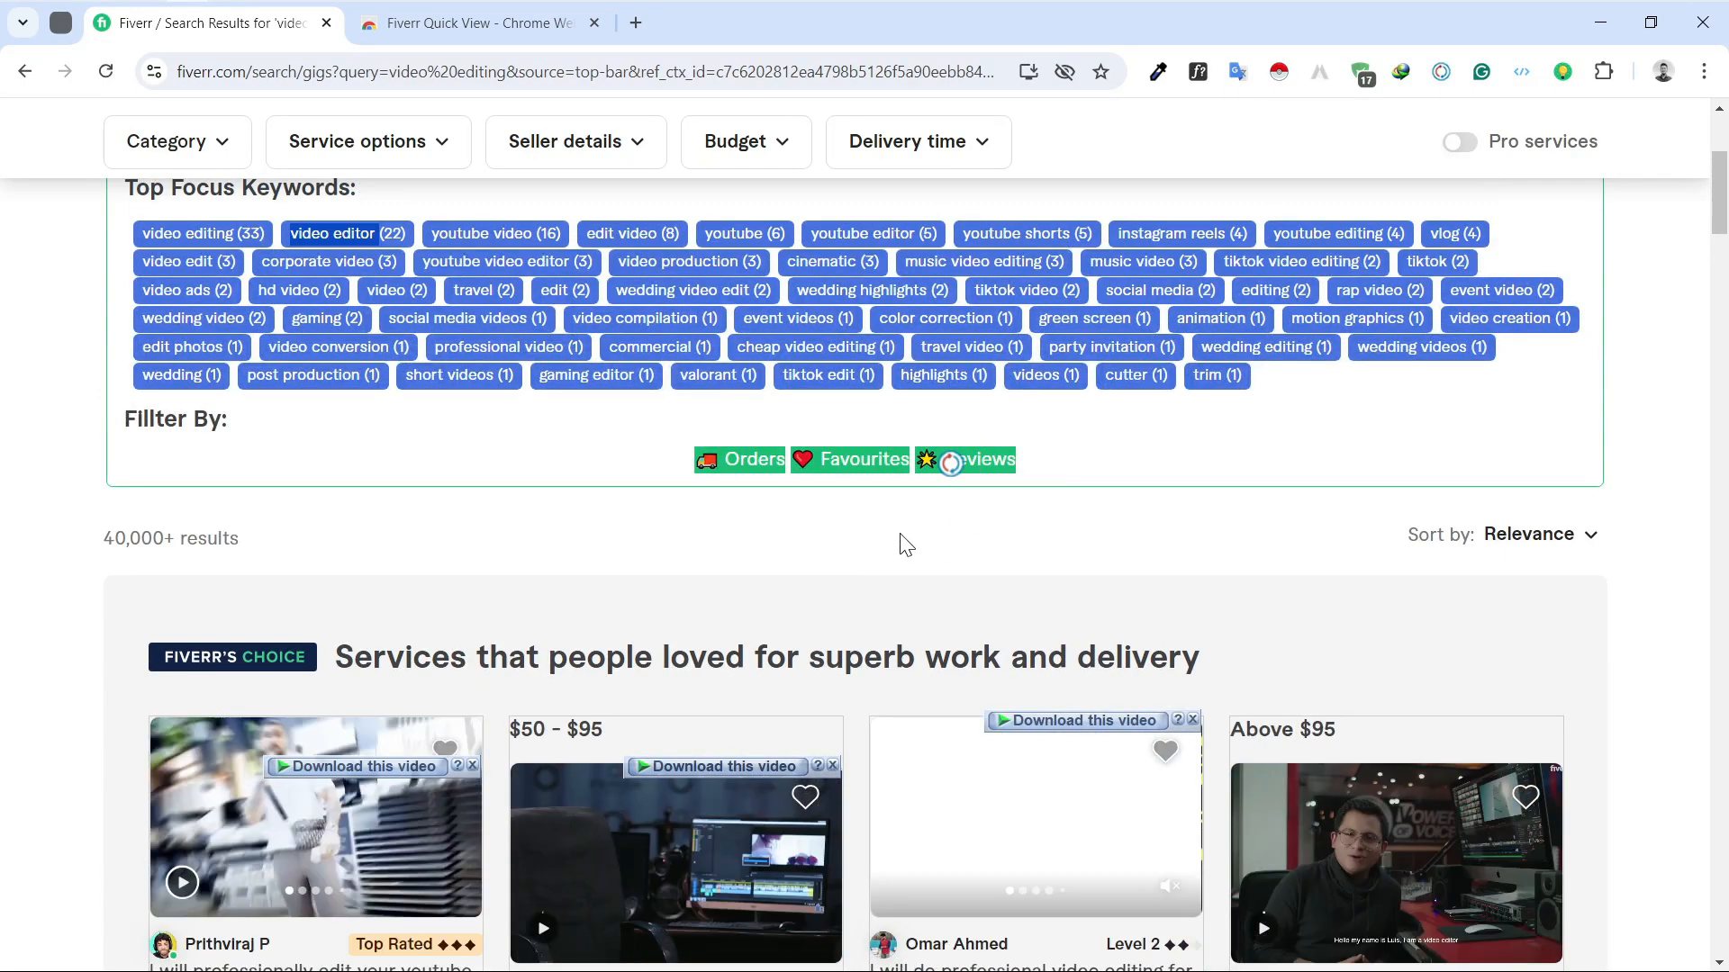
{"action": "scroll", "coordinate": [847, 643], "scroll_direction": "down", "scroll_amount": 4}
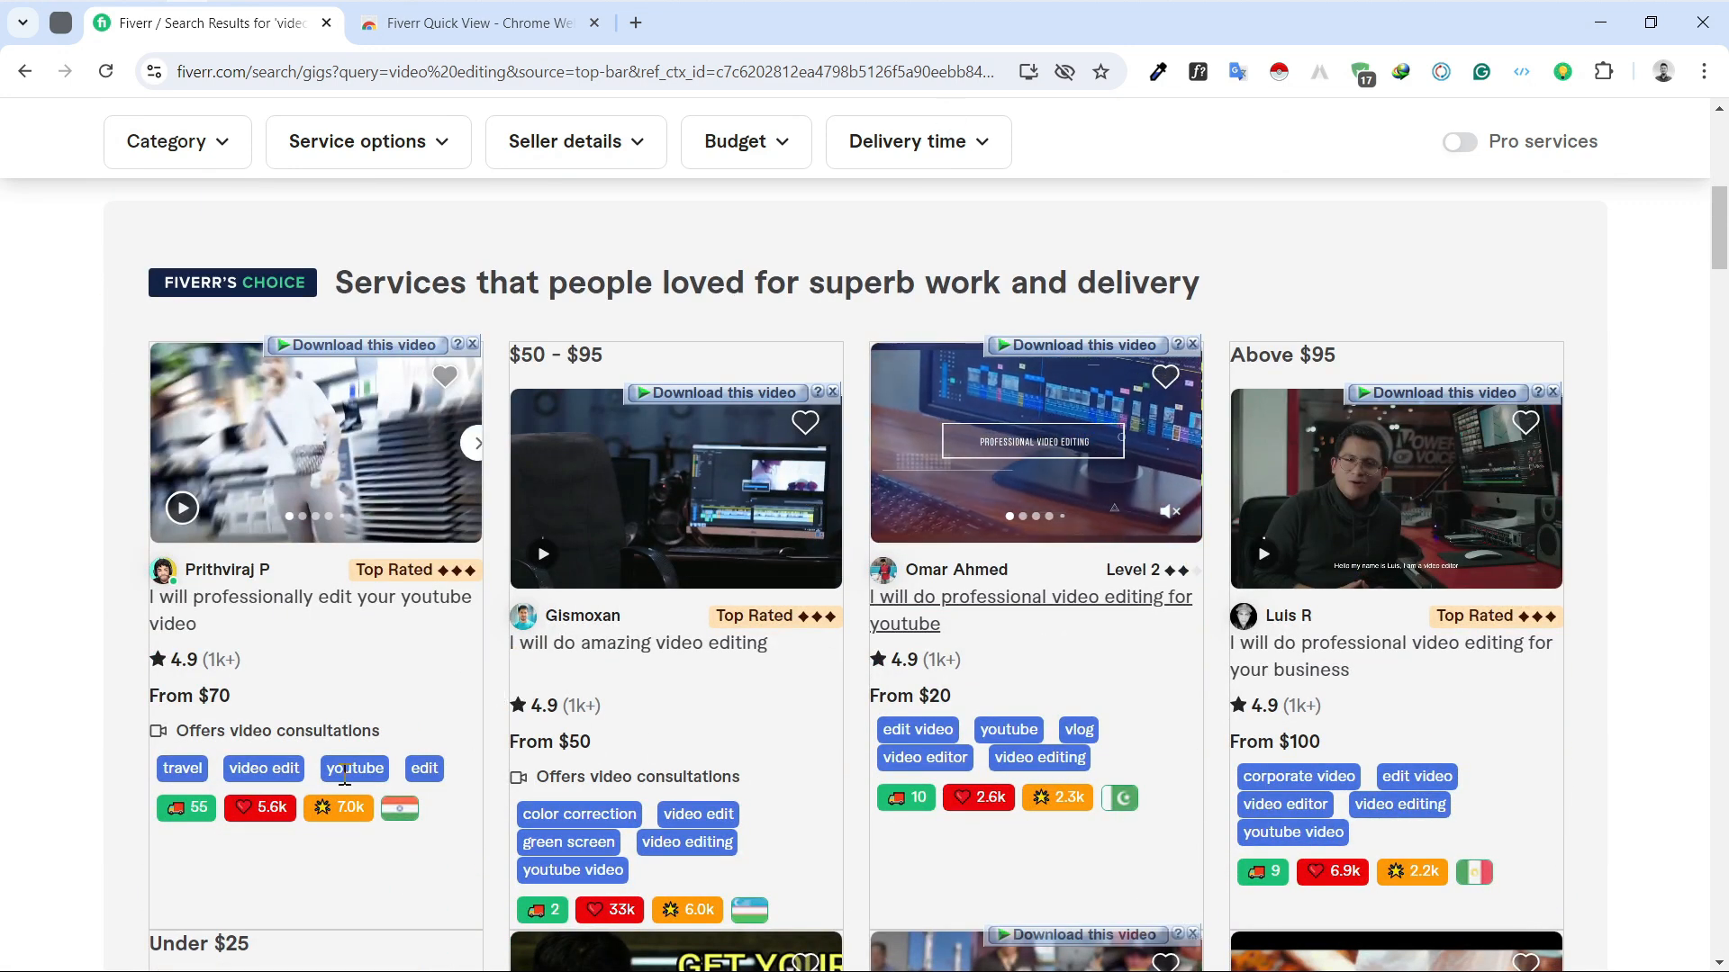
{"action": "scroll", "coordinate": [788, 716], "scroll_direction": "up", "scroll_amount": 5}
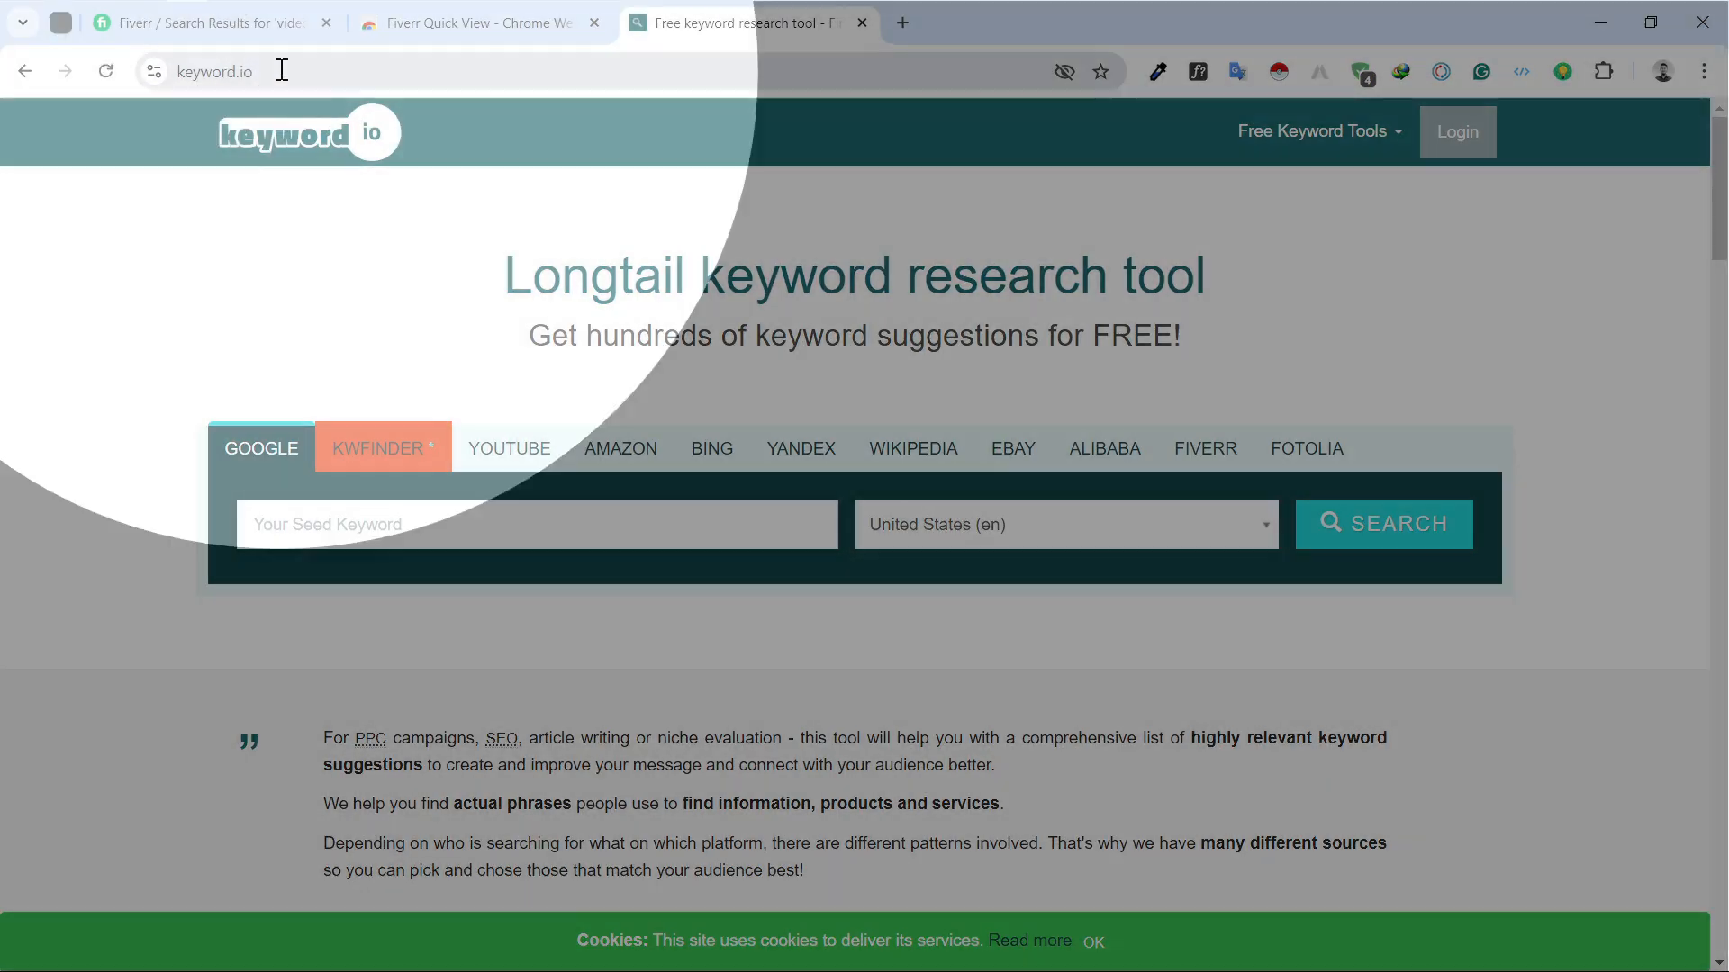
Highlight the keyword.io web address of the longtail keyword research tool, then clear the highlight
{"action": "left_click", "coordinate": [295, 72]}
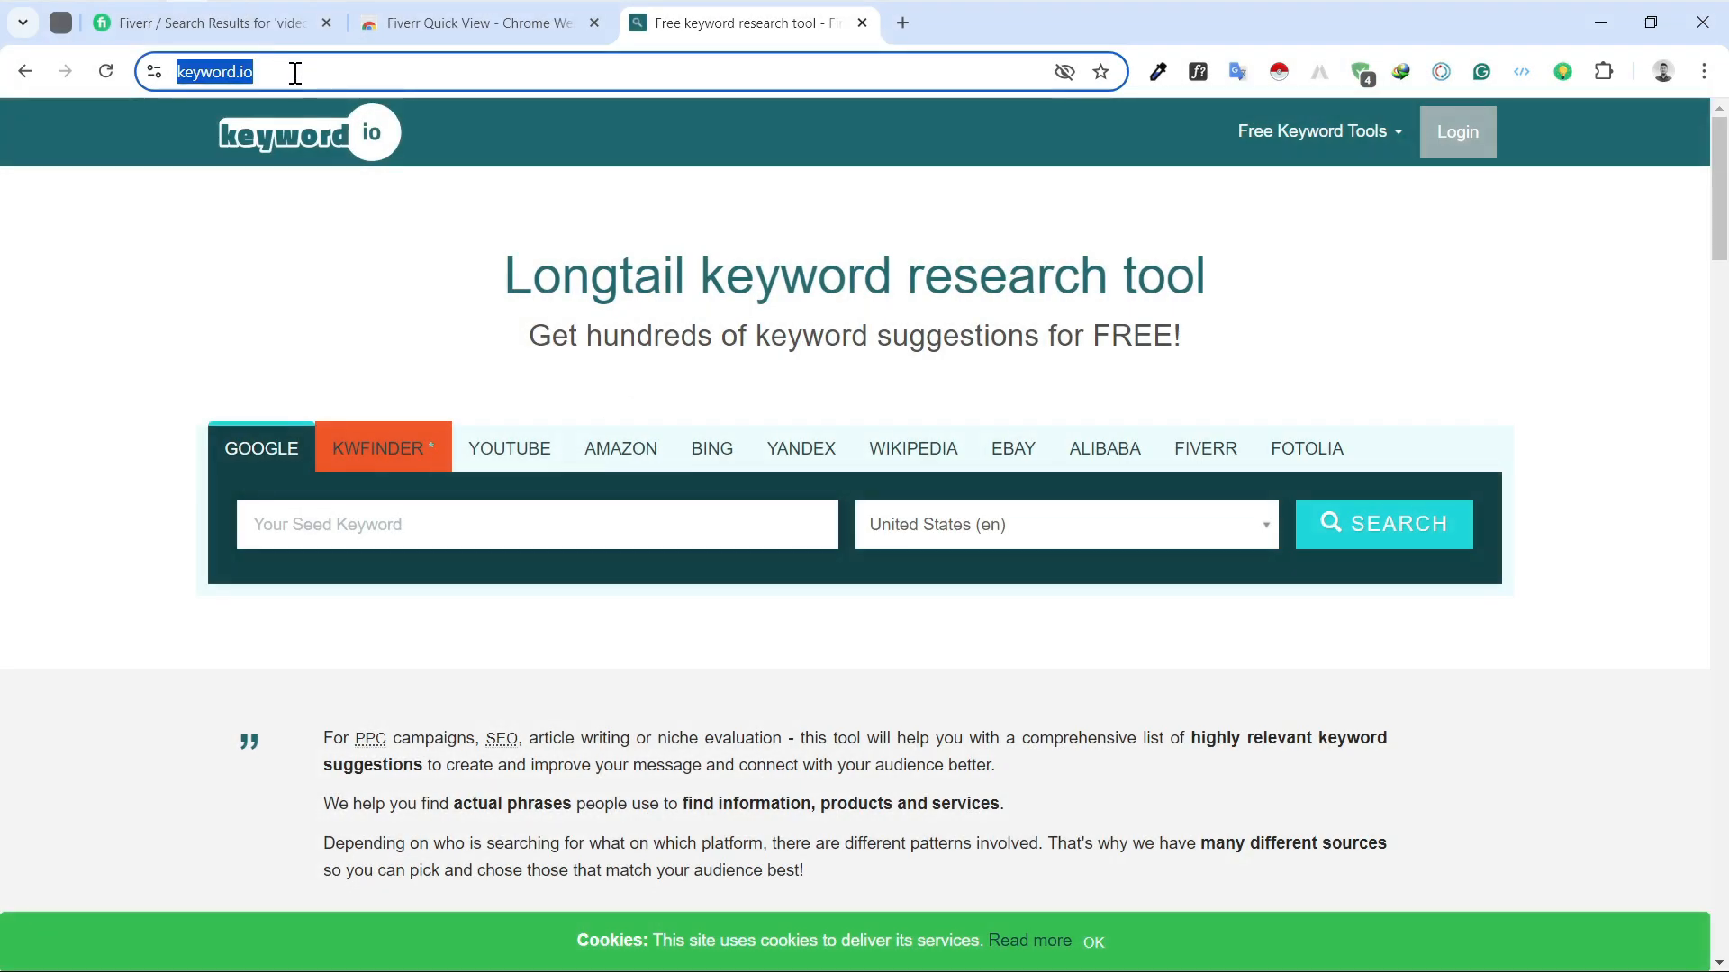
{"action": "left_click", "coordinate": [339, 295]}
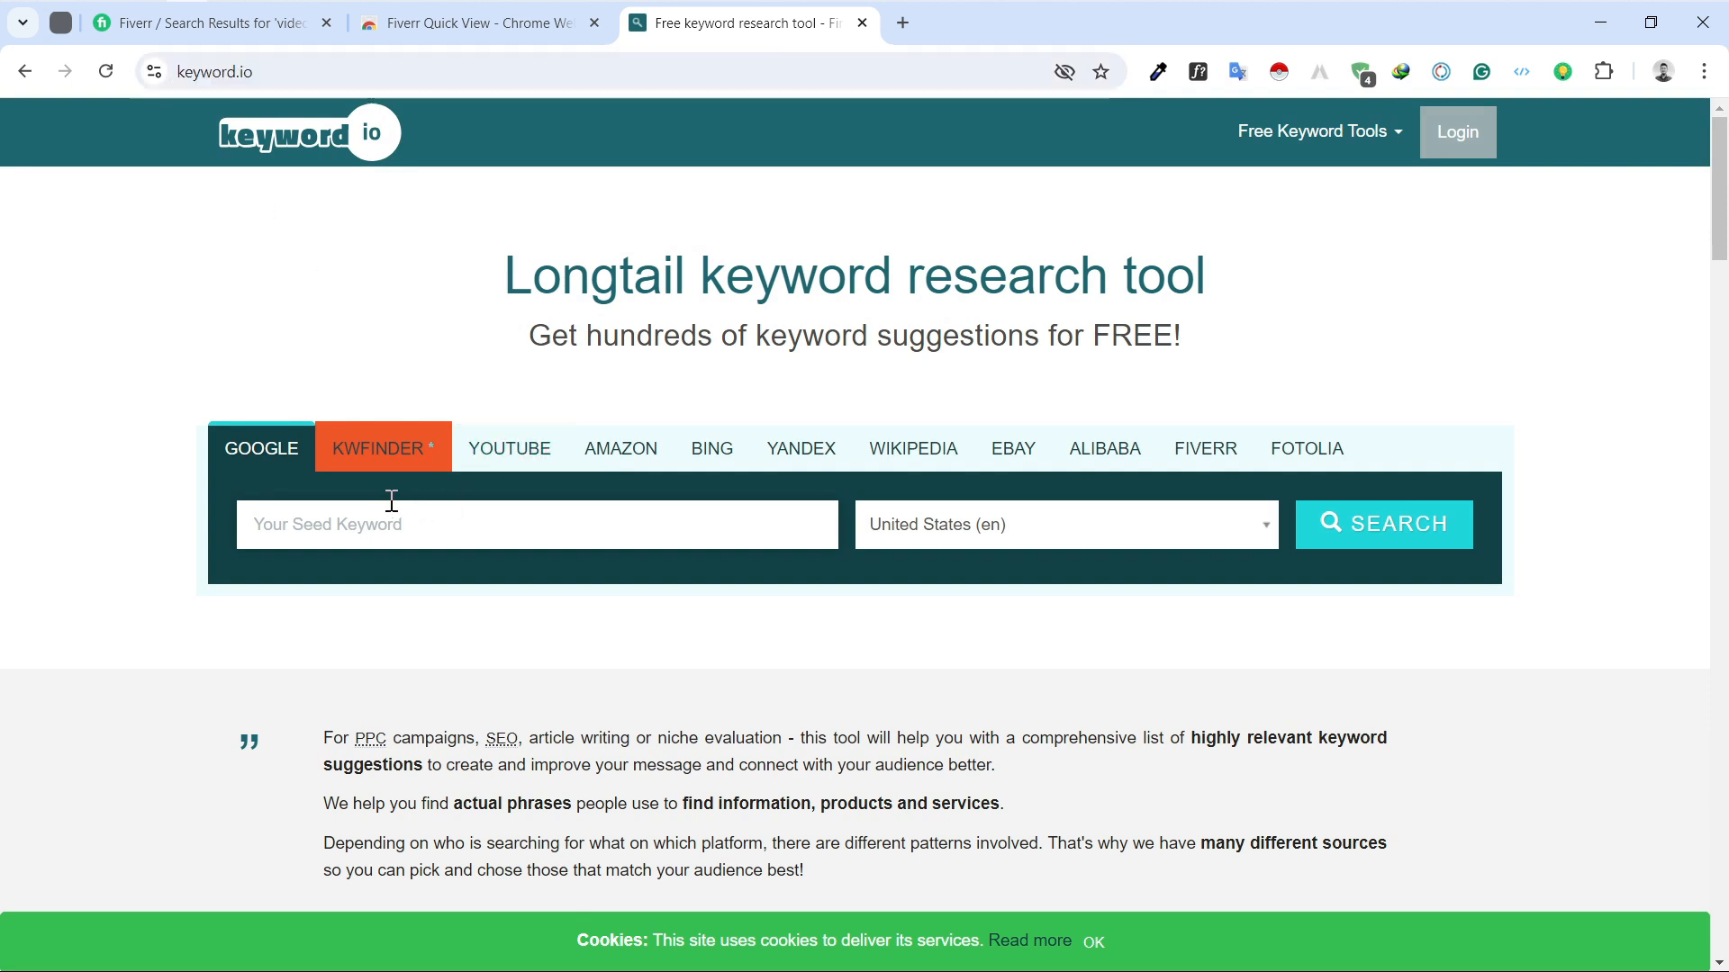
Search the Fiverr source for longtail keywords on "video editing" with the language English (United States)
{"action": "left_click", "coordinate": [1189, 454]}
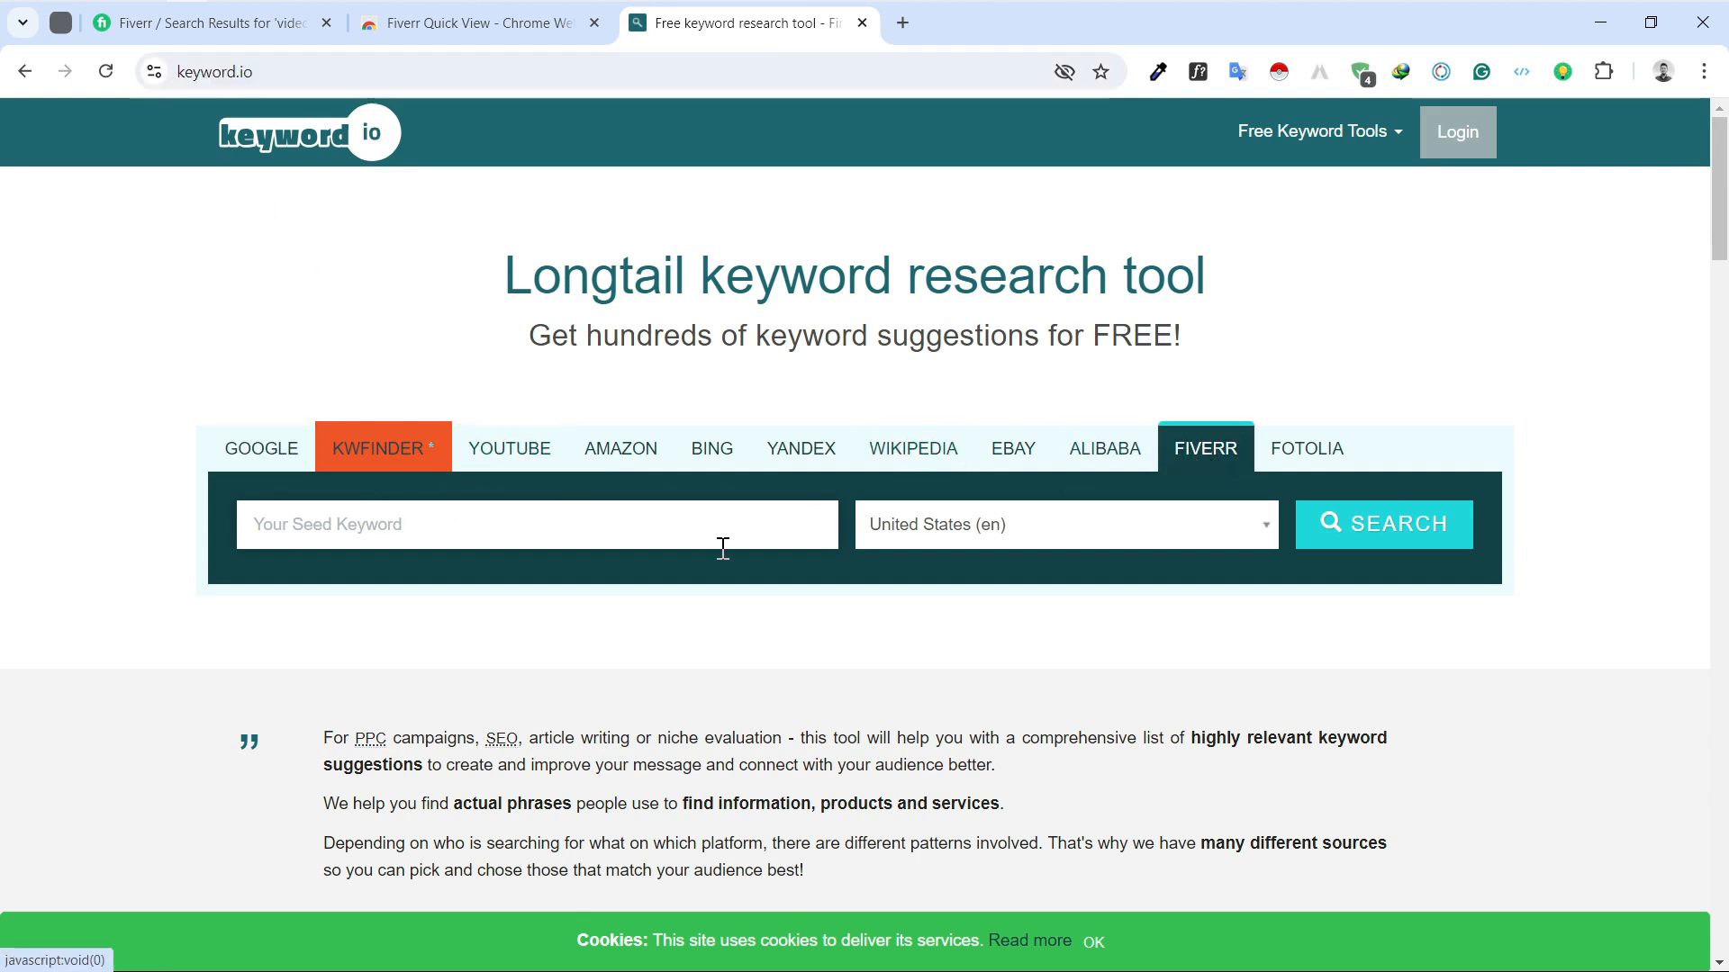
{"action": "left_click", "coordinate": [334, 537]}
{"action": "type", "text": "v"}
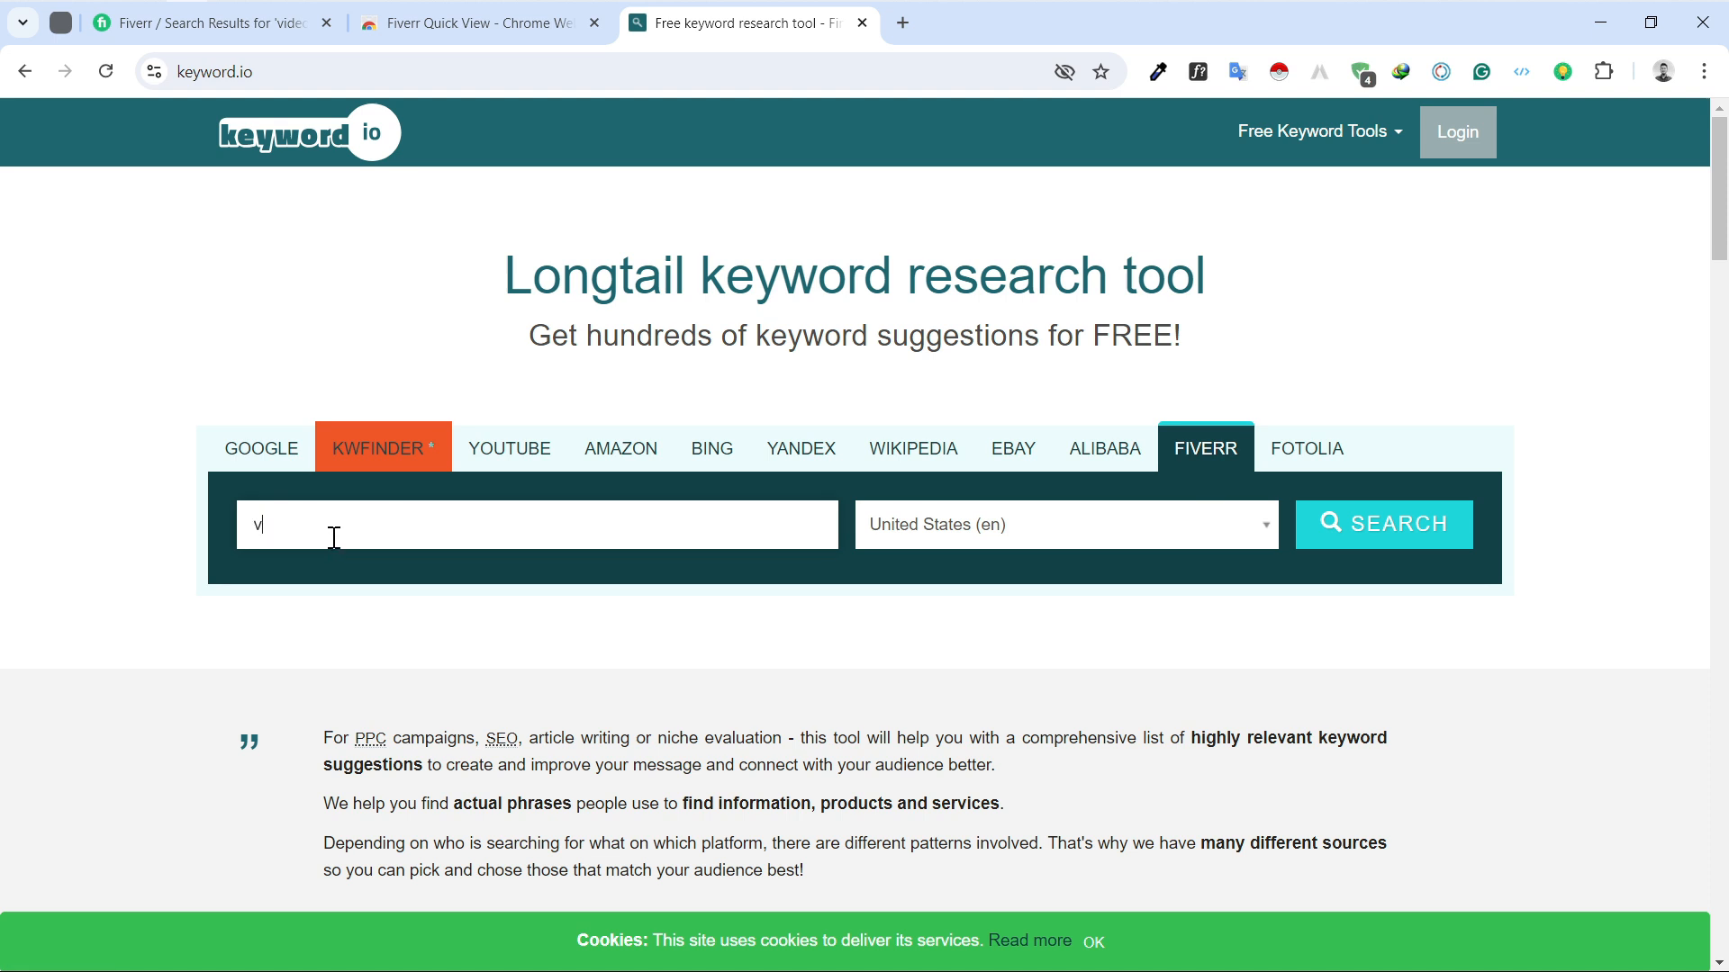
{"action": "type", "text": "ideo editing"}
{"action": "left_click", "coordinate": [1090, 540]}
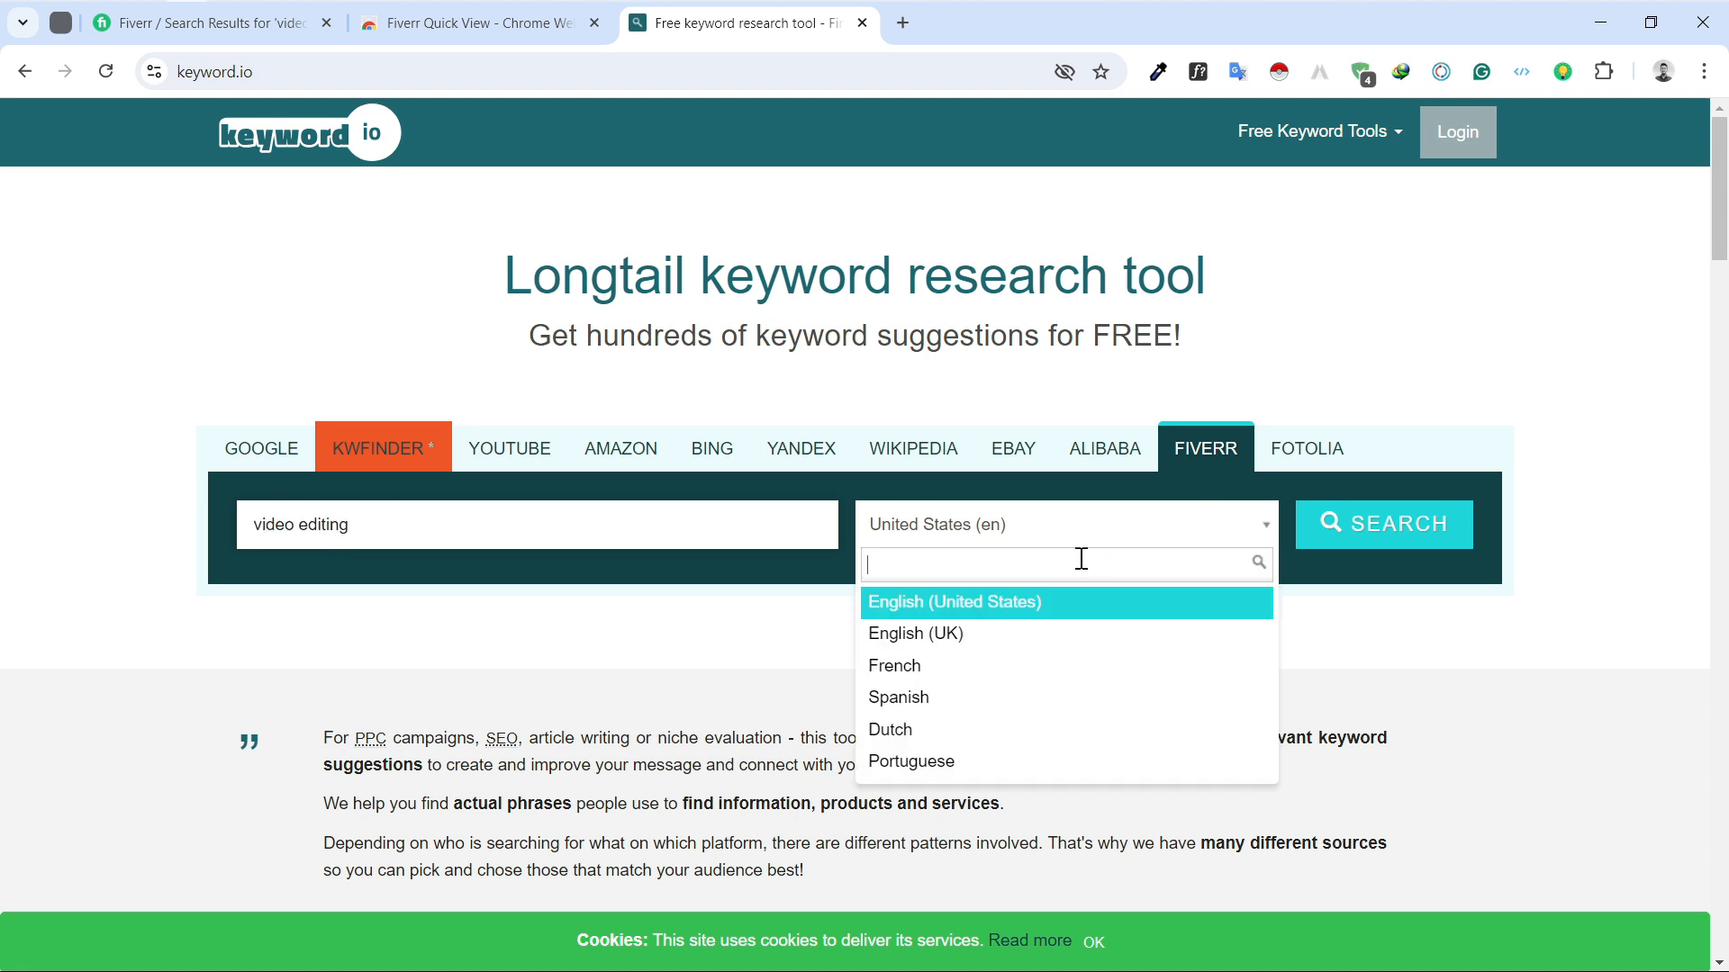
{"action": "left_click", "coordinate": [1022, 603]}
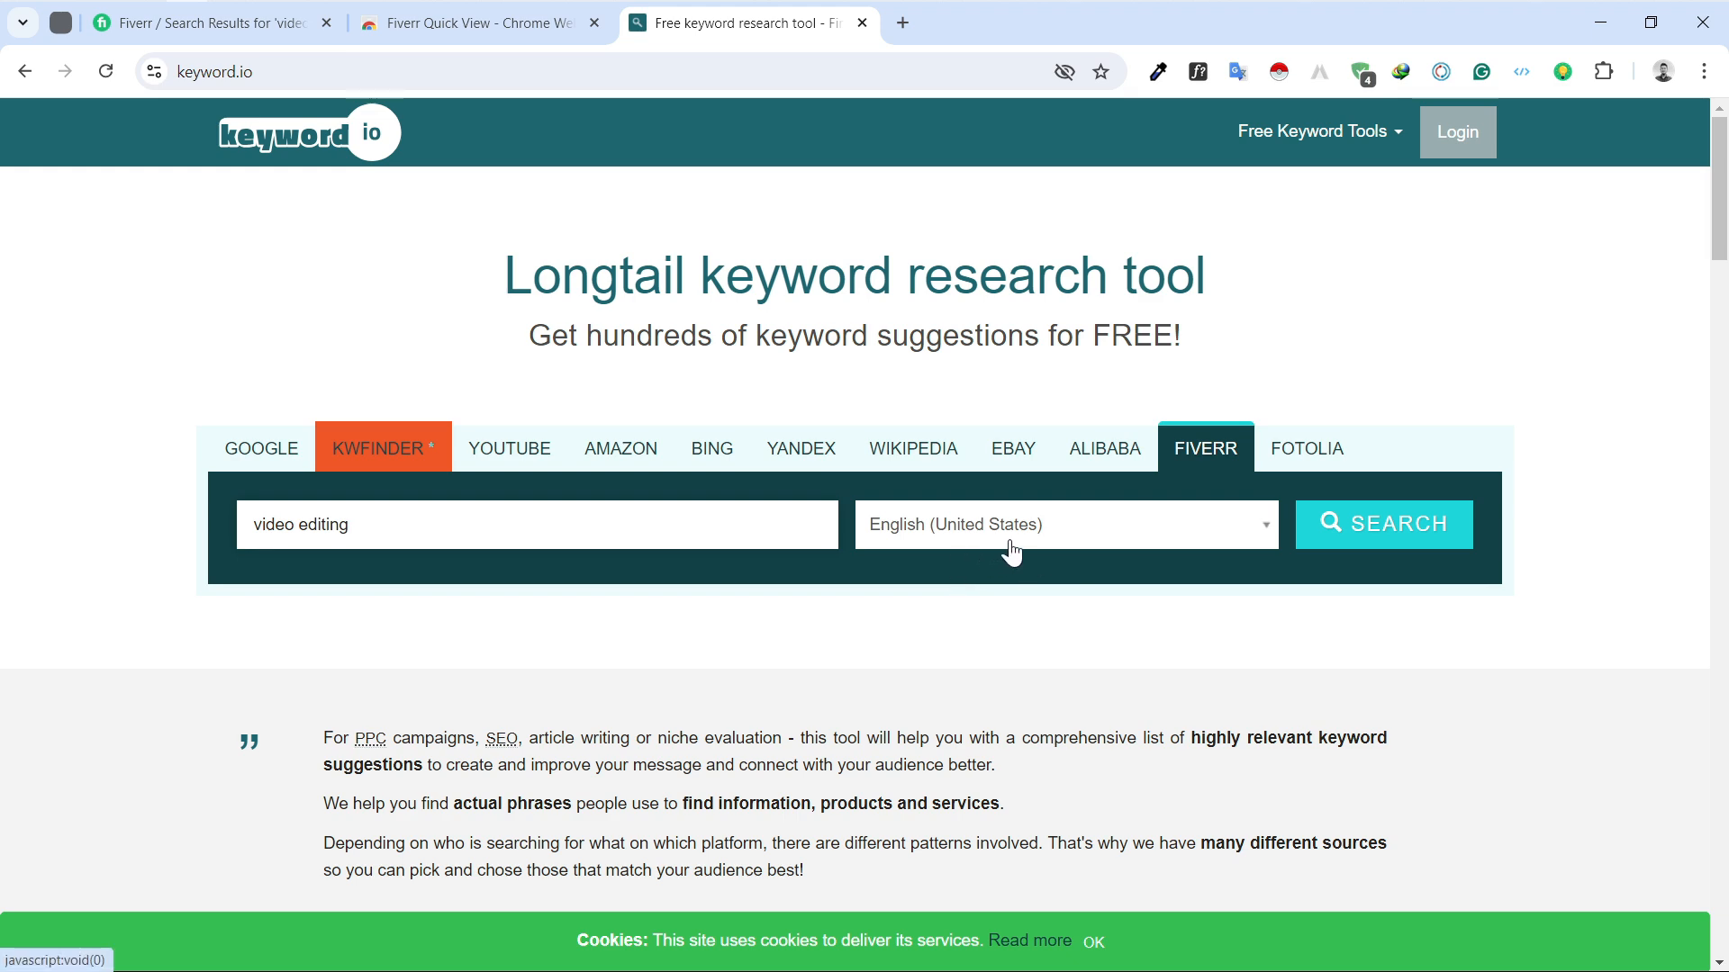
{"action": "left_click", "coordinate": [1414, 539]}
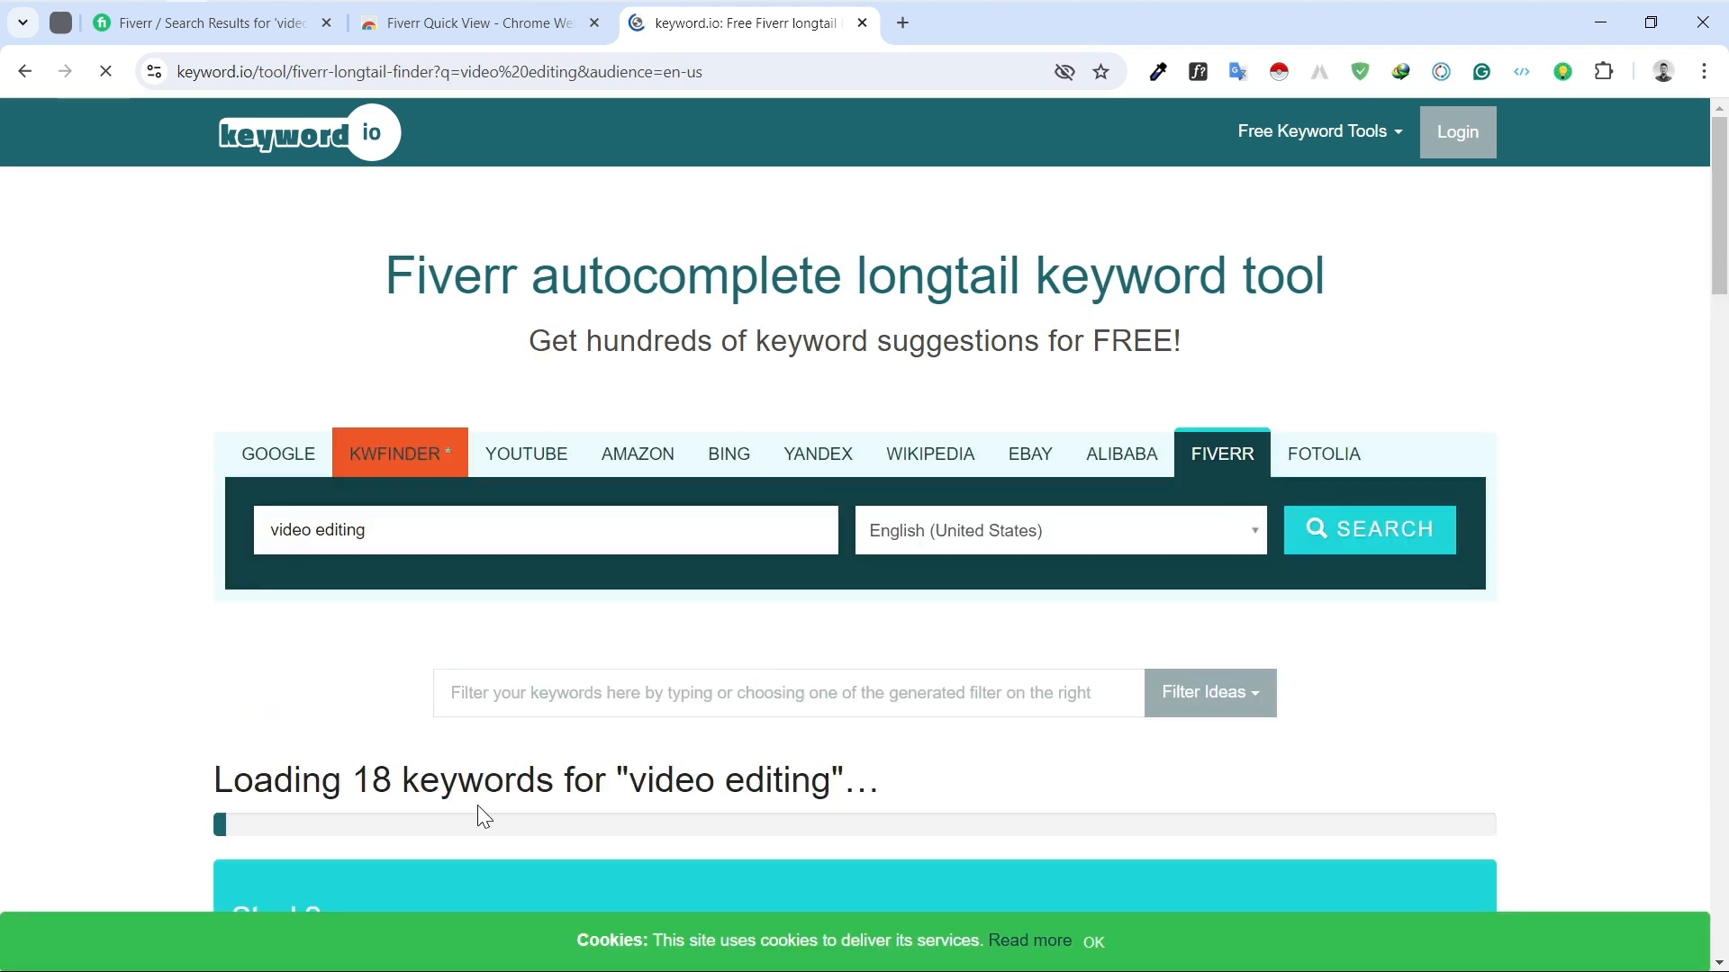
Review the free account offer over the keyword results and continue without signing in
{"action": "scroll", "coordinate": [531, 707], "scroll_direction": "down", "scroll_amount": 2}
{"action": "scroll", "coordinate": [540, 644], "scroll_direction": "down", "scroll_amount": 3}
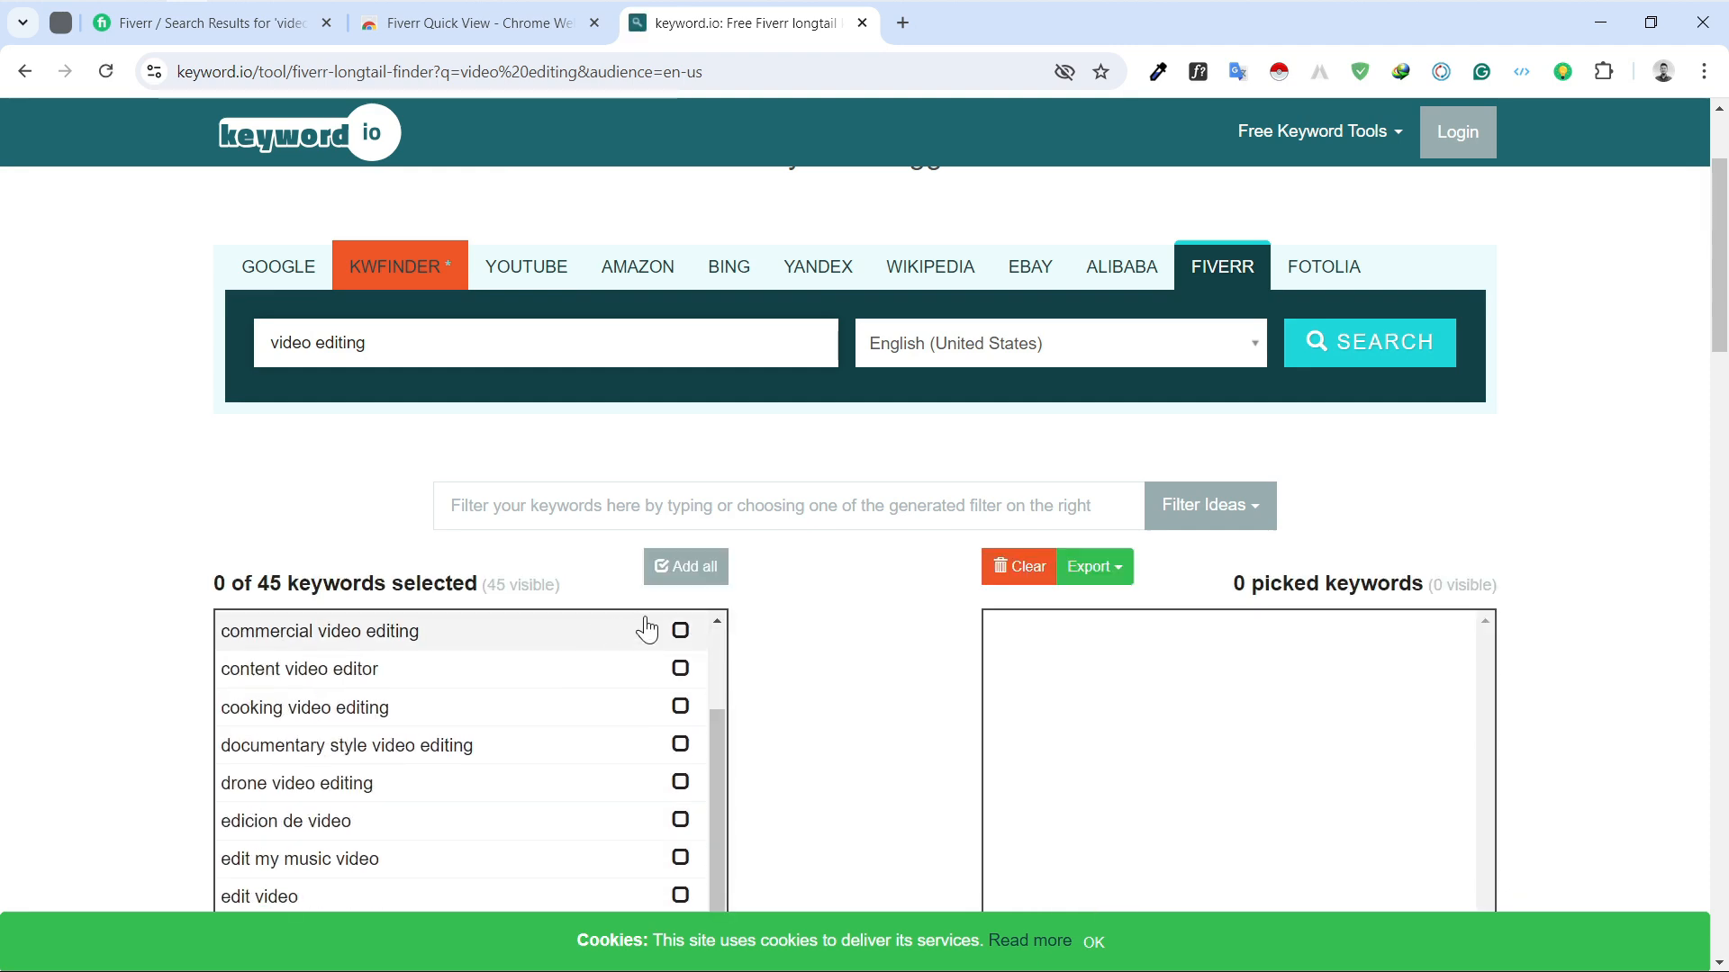
{"action": "scroll", "coordinate": [648, 621], "scroll_direction": "up", "scroll_amount": 2}
{"action": "scroll", "coordinate": [541, 766], "scroll_direction": "up", "scroll_amount": 2}
{"action": "scroll", "coordinate": [856, 563], "scroll_direction": "down", "scroll_amount": 2}
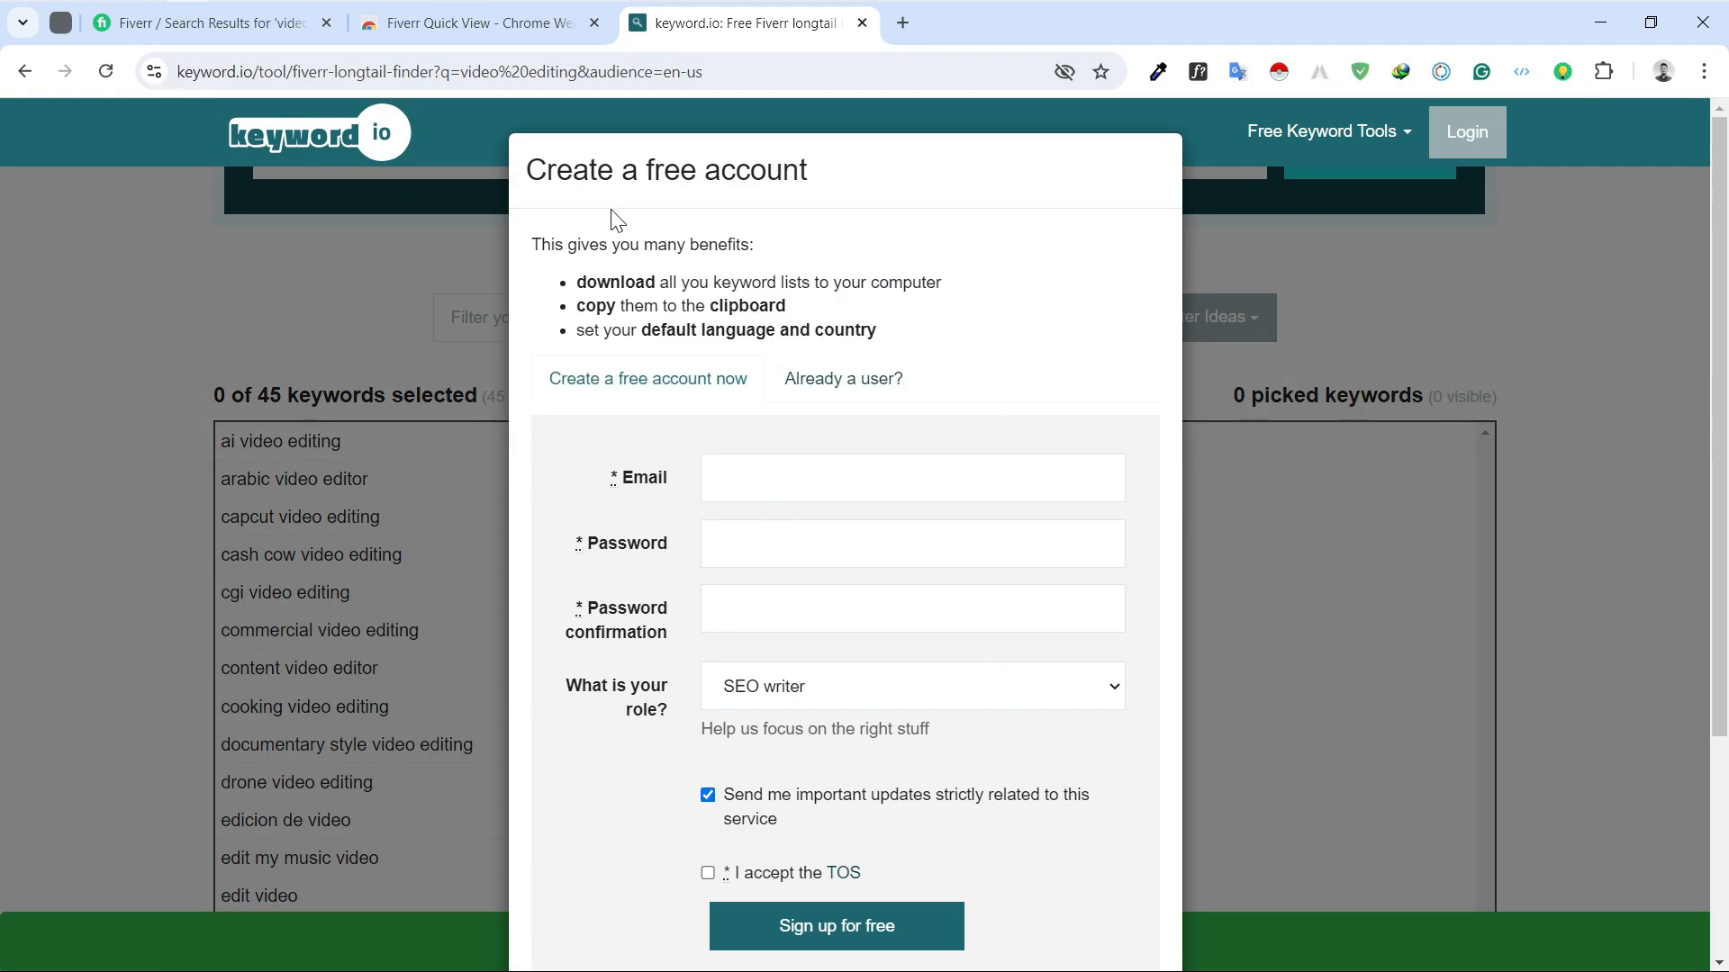
{"action": "scroll", "coordinate": [714, 594], "scroll_direction": "down", "scroll_amount": 3}
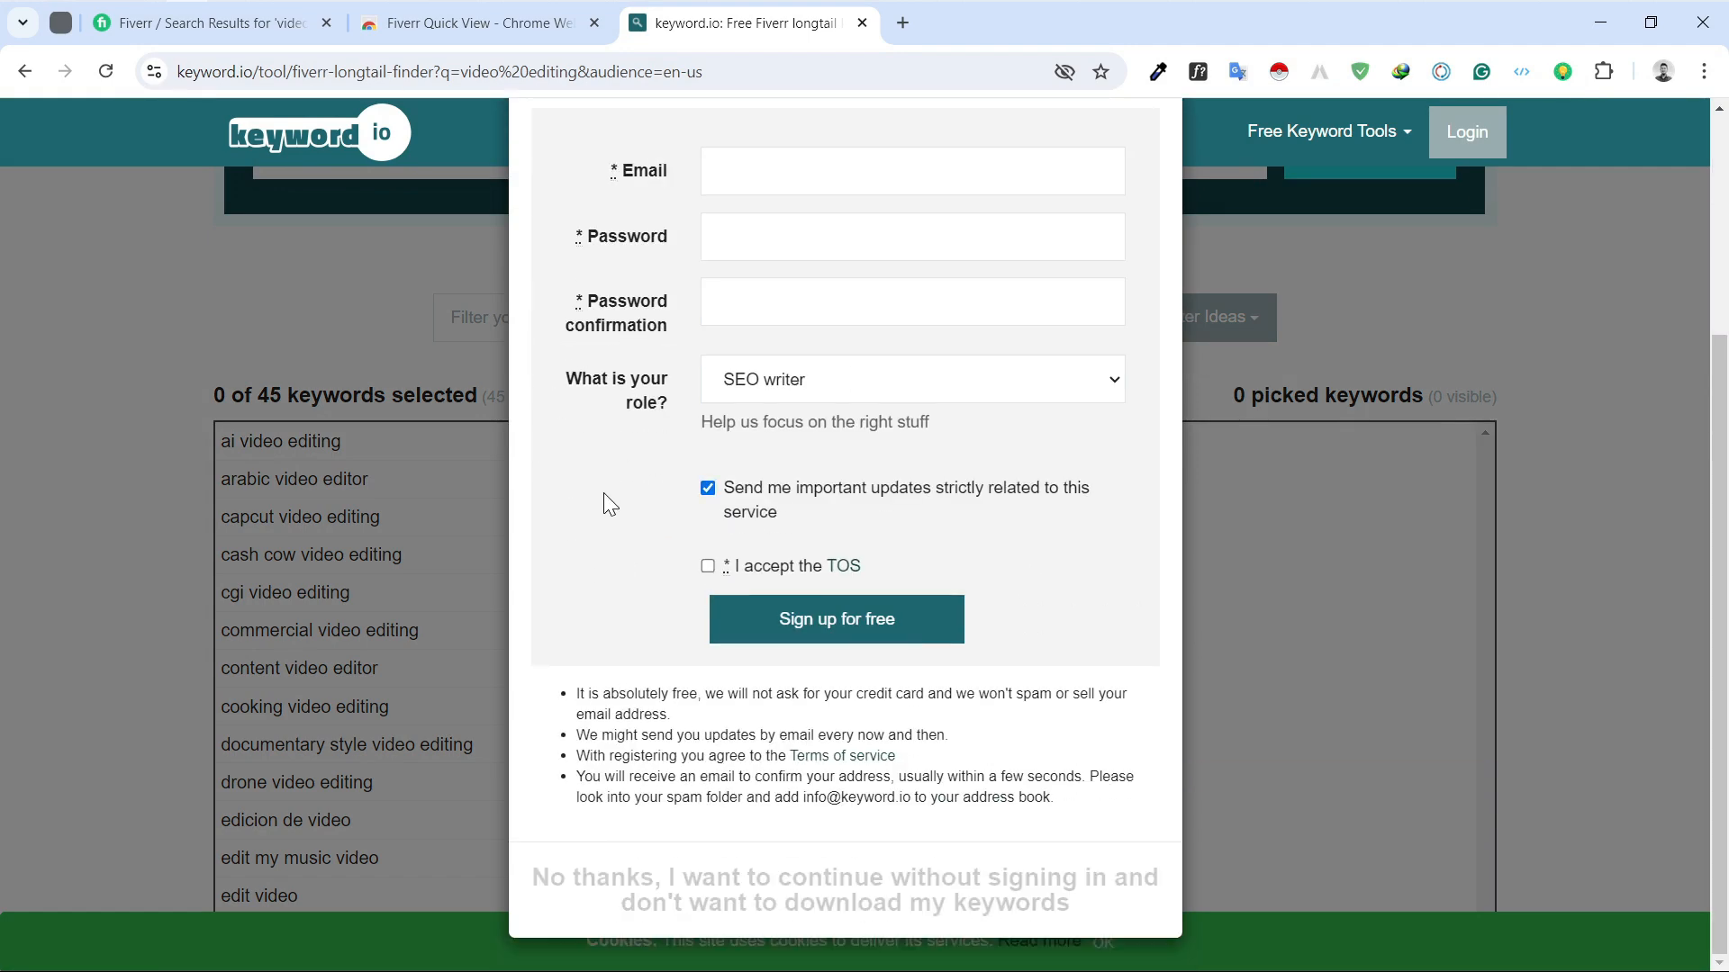
{"action": "scroll", "coordinate": [631, 500], "scroll_direction": "up", "scroll_amount": 2}
{"action": "scroll", "coordinate": [685, 499], "scroll_direction": "down", "scroll_amount": 2}
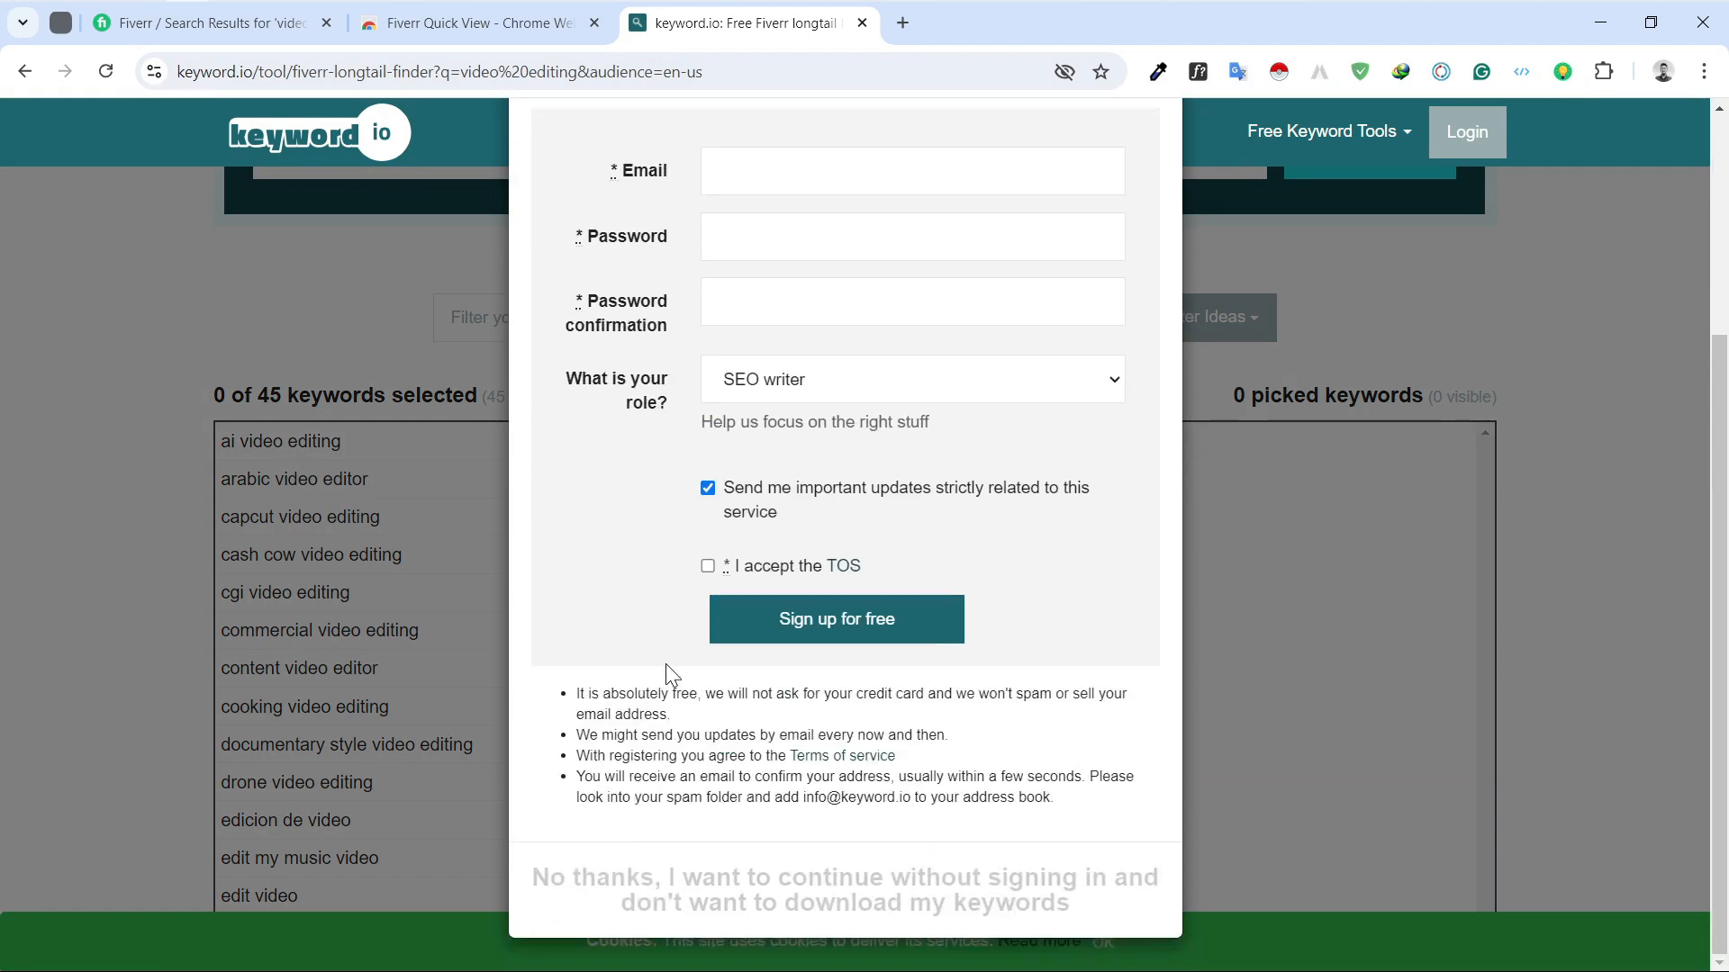
{"action": "left_click", "coordinate": [730, 917]}
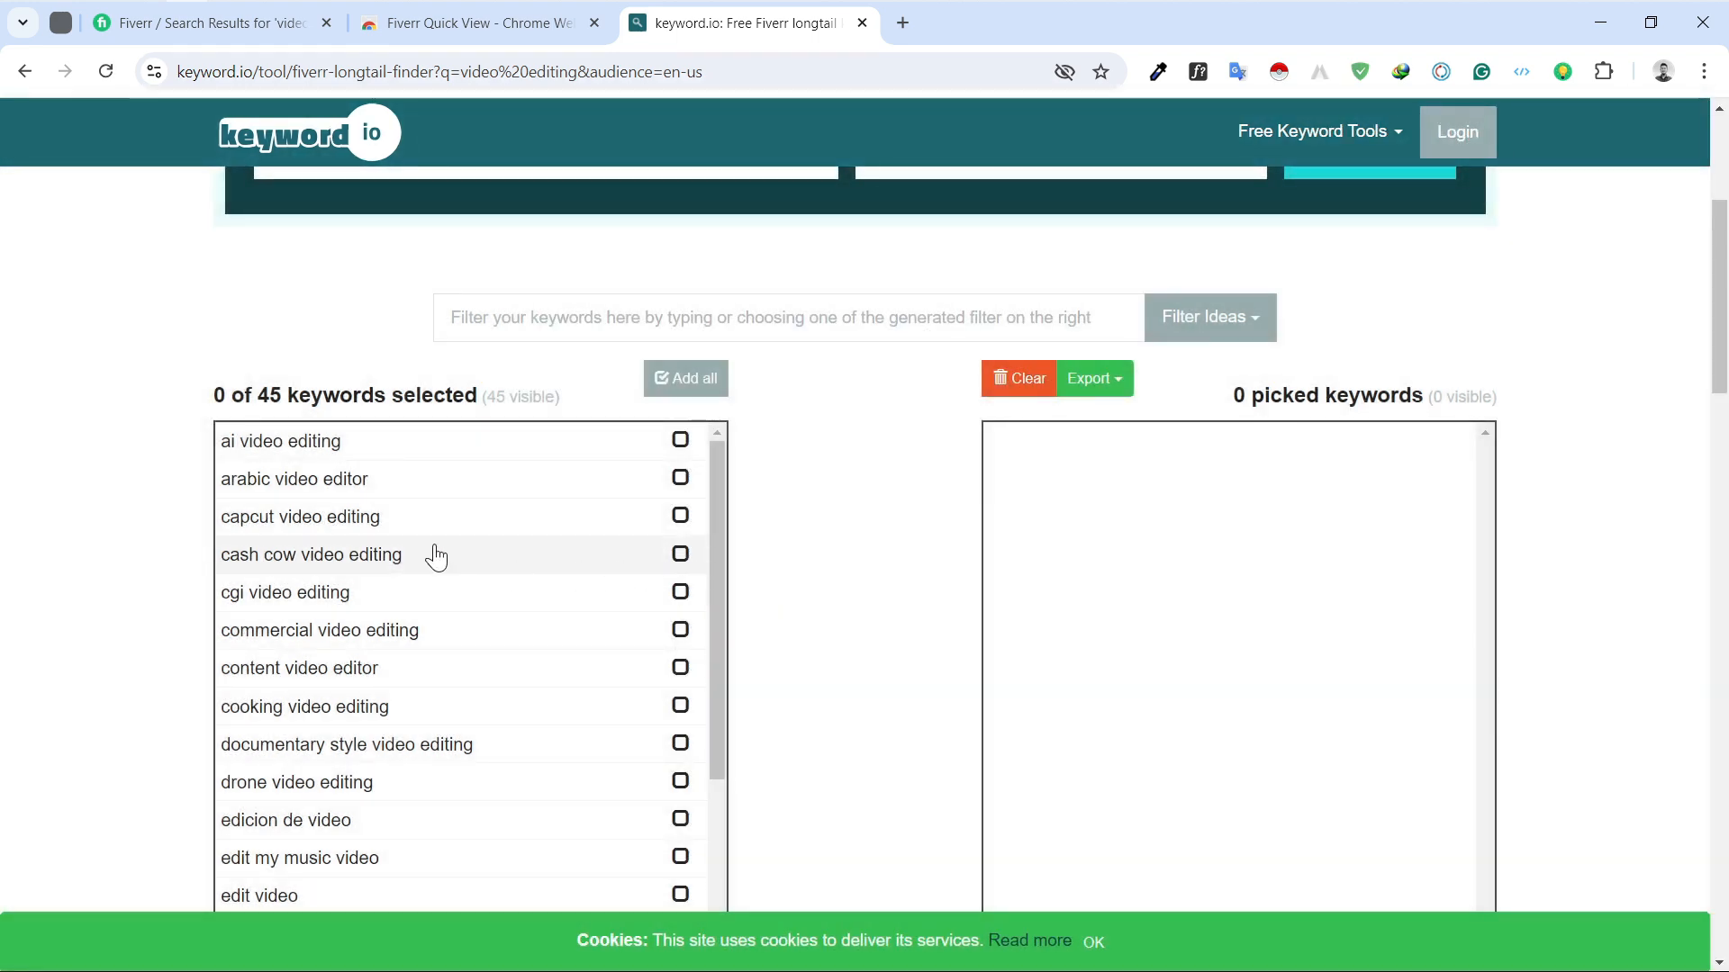
Look through the keyword suggestions and pick "ai video editing", "arabic video editor" and "capcut video editing"
{"action": "scroll", "coordinate": [425, 709], "scroll_direction": "down", "scroll_amount": 3}
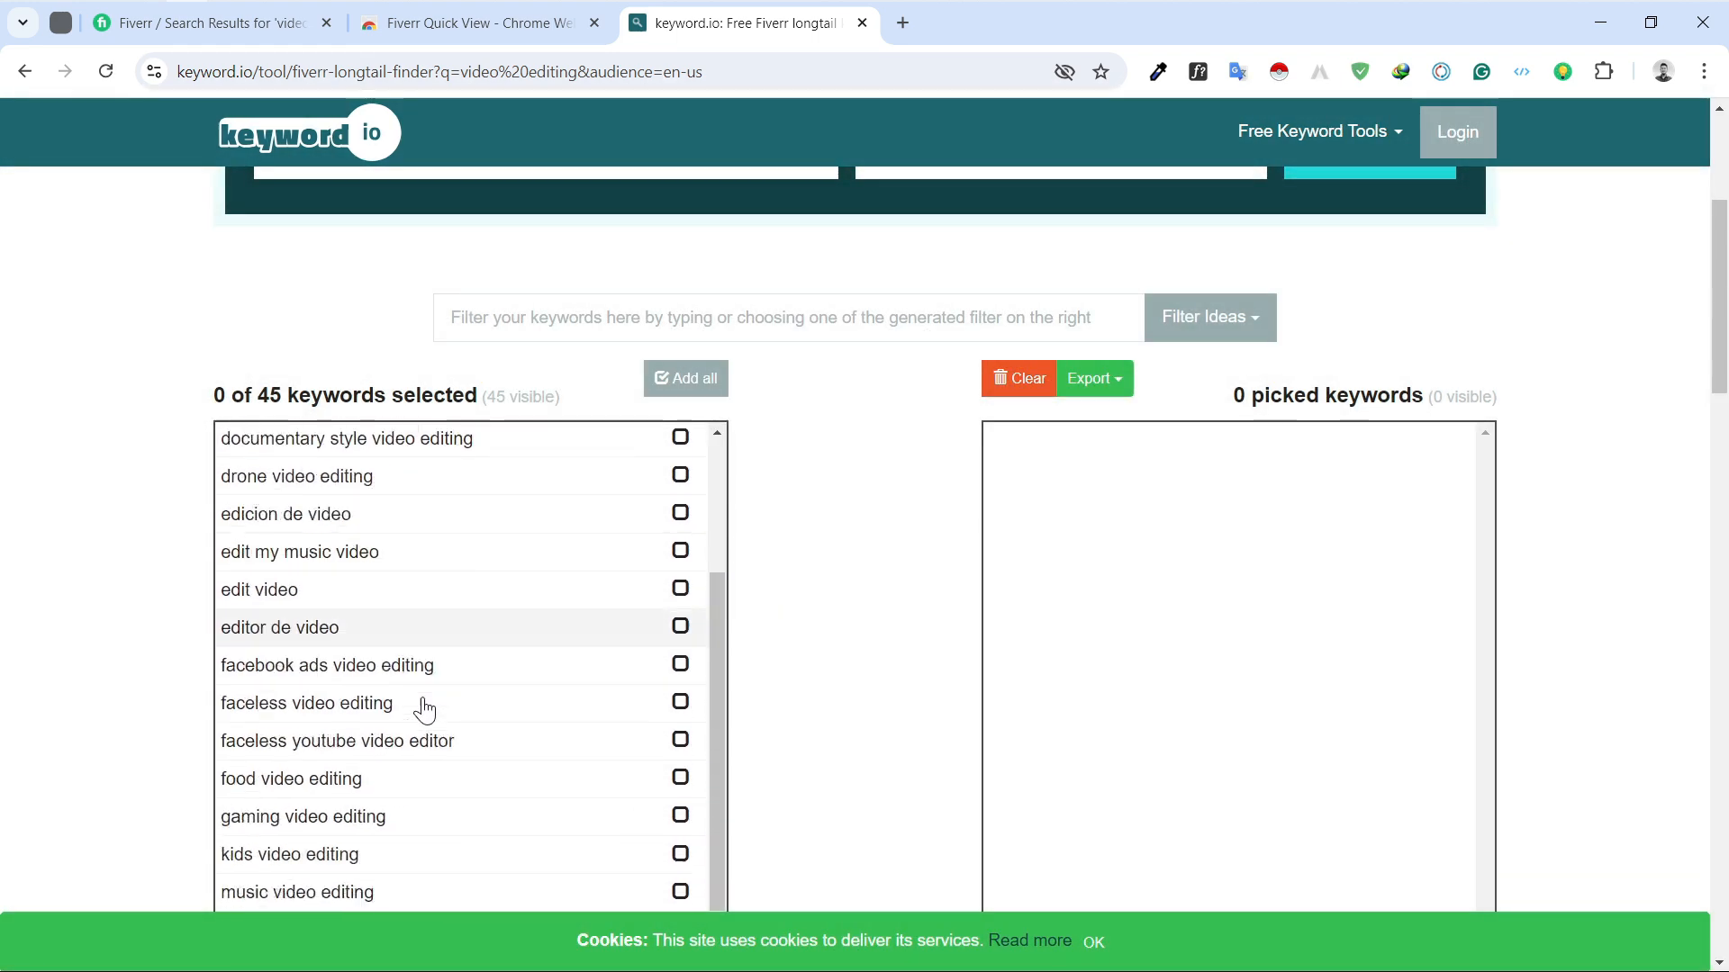
{"action": "scroll", "coordinate": [552, 706], "scroll_direction": "up", "scroll_amount": 4}
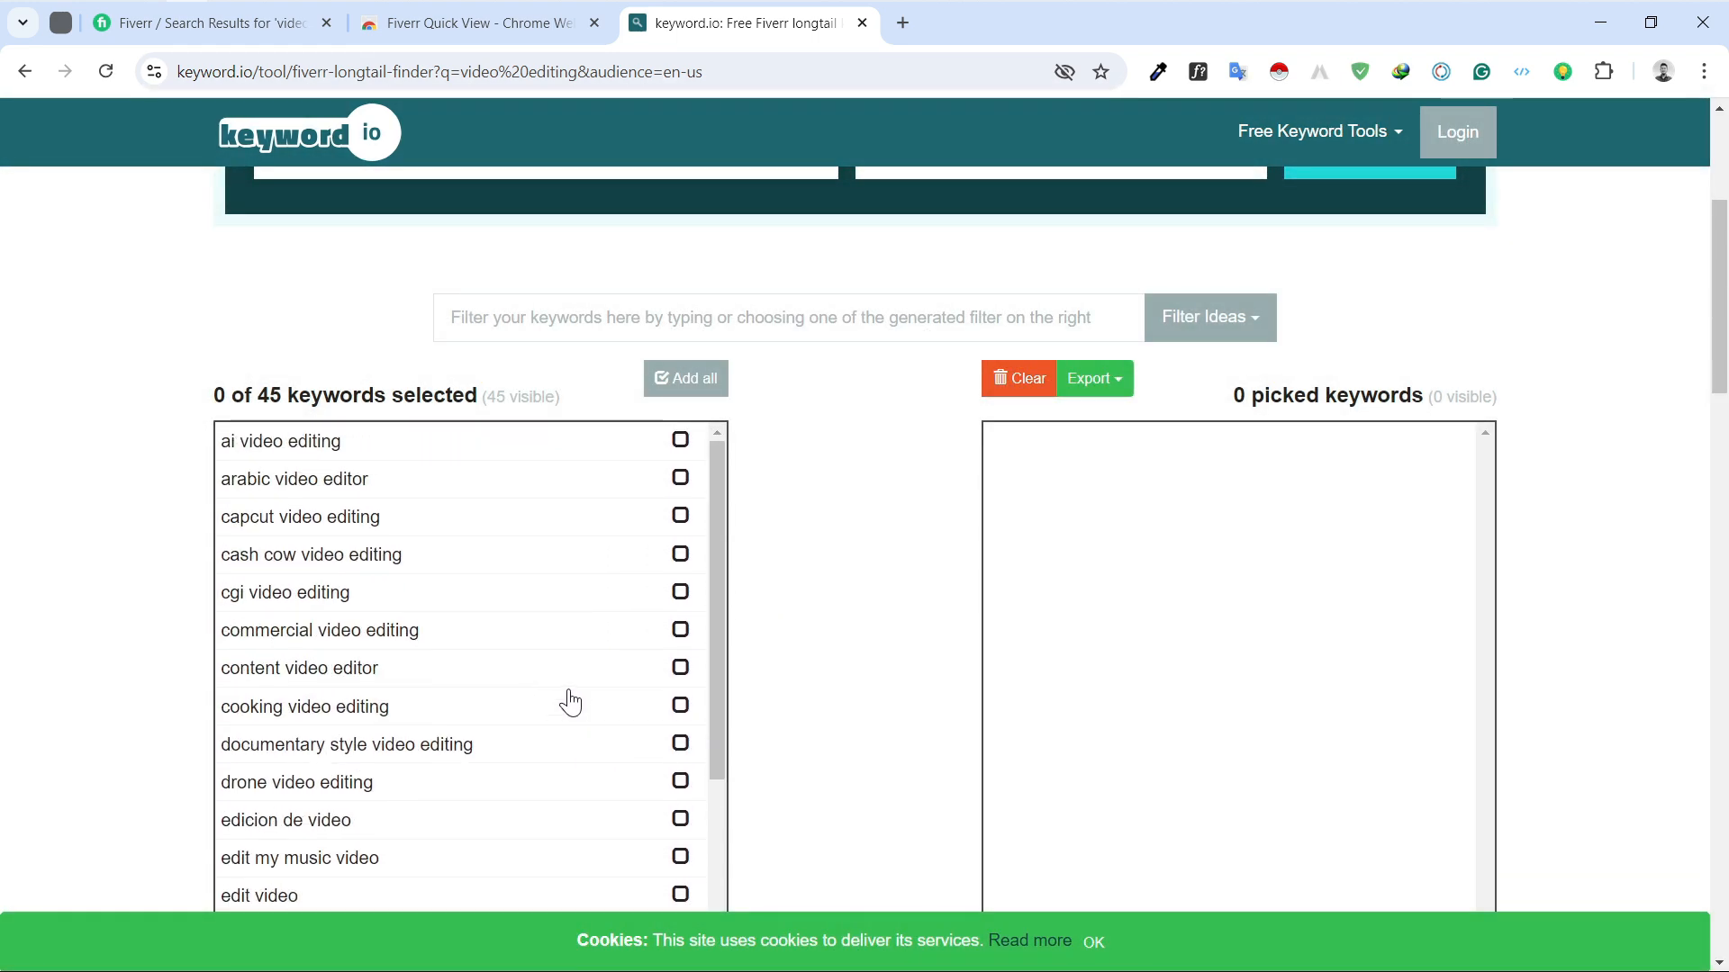
{"action": "left_click", "coordinate": [682, 442]}
{"action": "left_click", "coordinate": [680, 478]}
{"action": "left_click", "coordinate": [680, 515]}
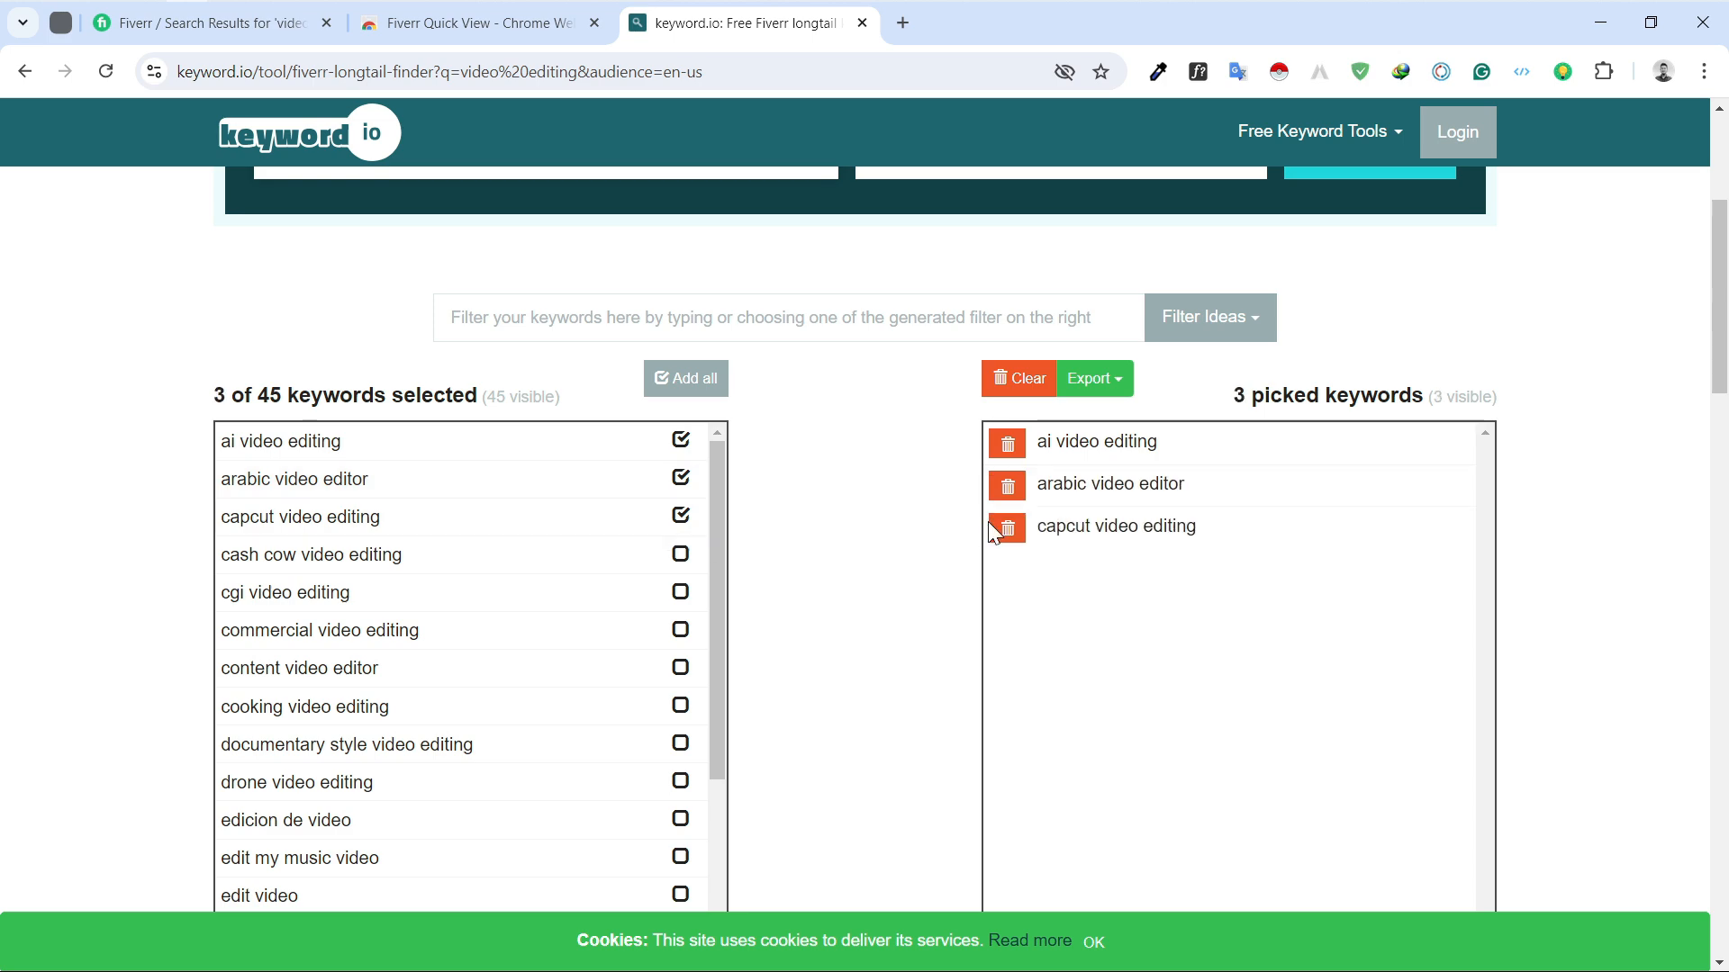
View the export options for the picked keywords and close them without exporting
{"action": "left_click", "coordinate": [1113, 386]}
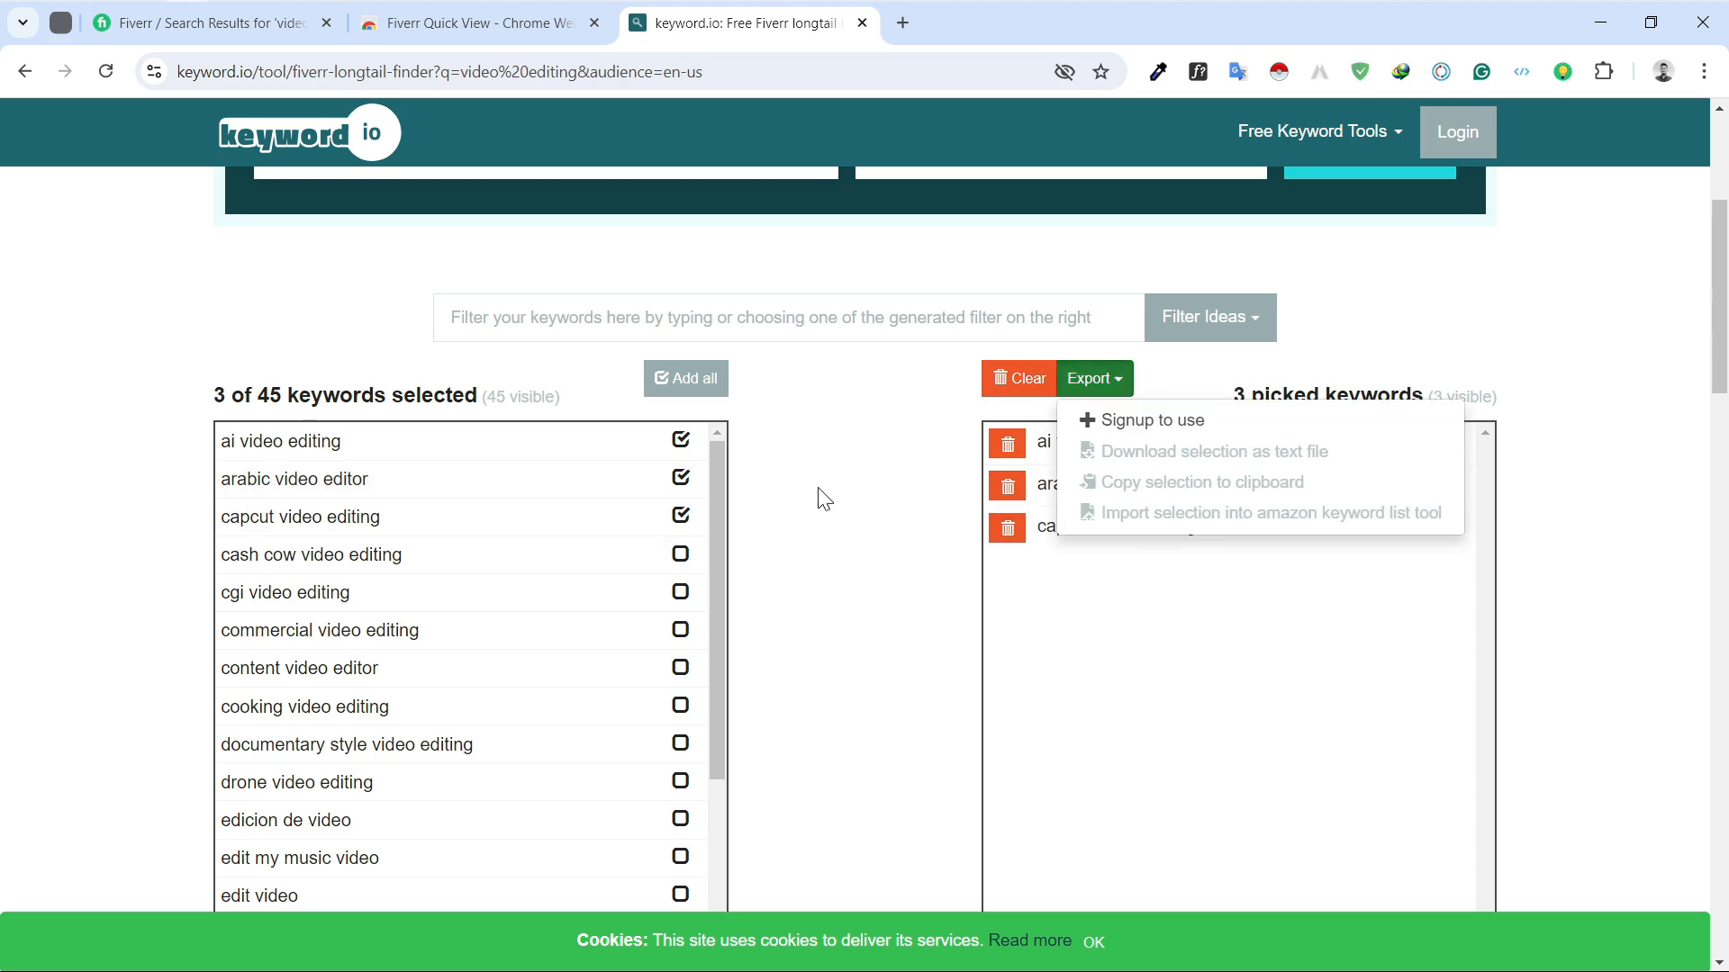
{"action": "left_click", "coordinate": [867, 511]}
{"action": "scroll", "coordinate": [814, 590], "scroll_direction": "up", "scroll_amount": 5}
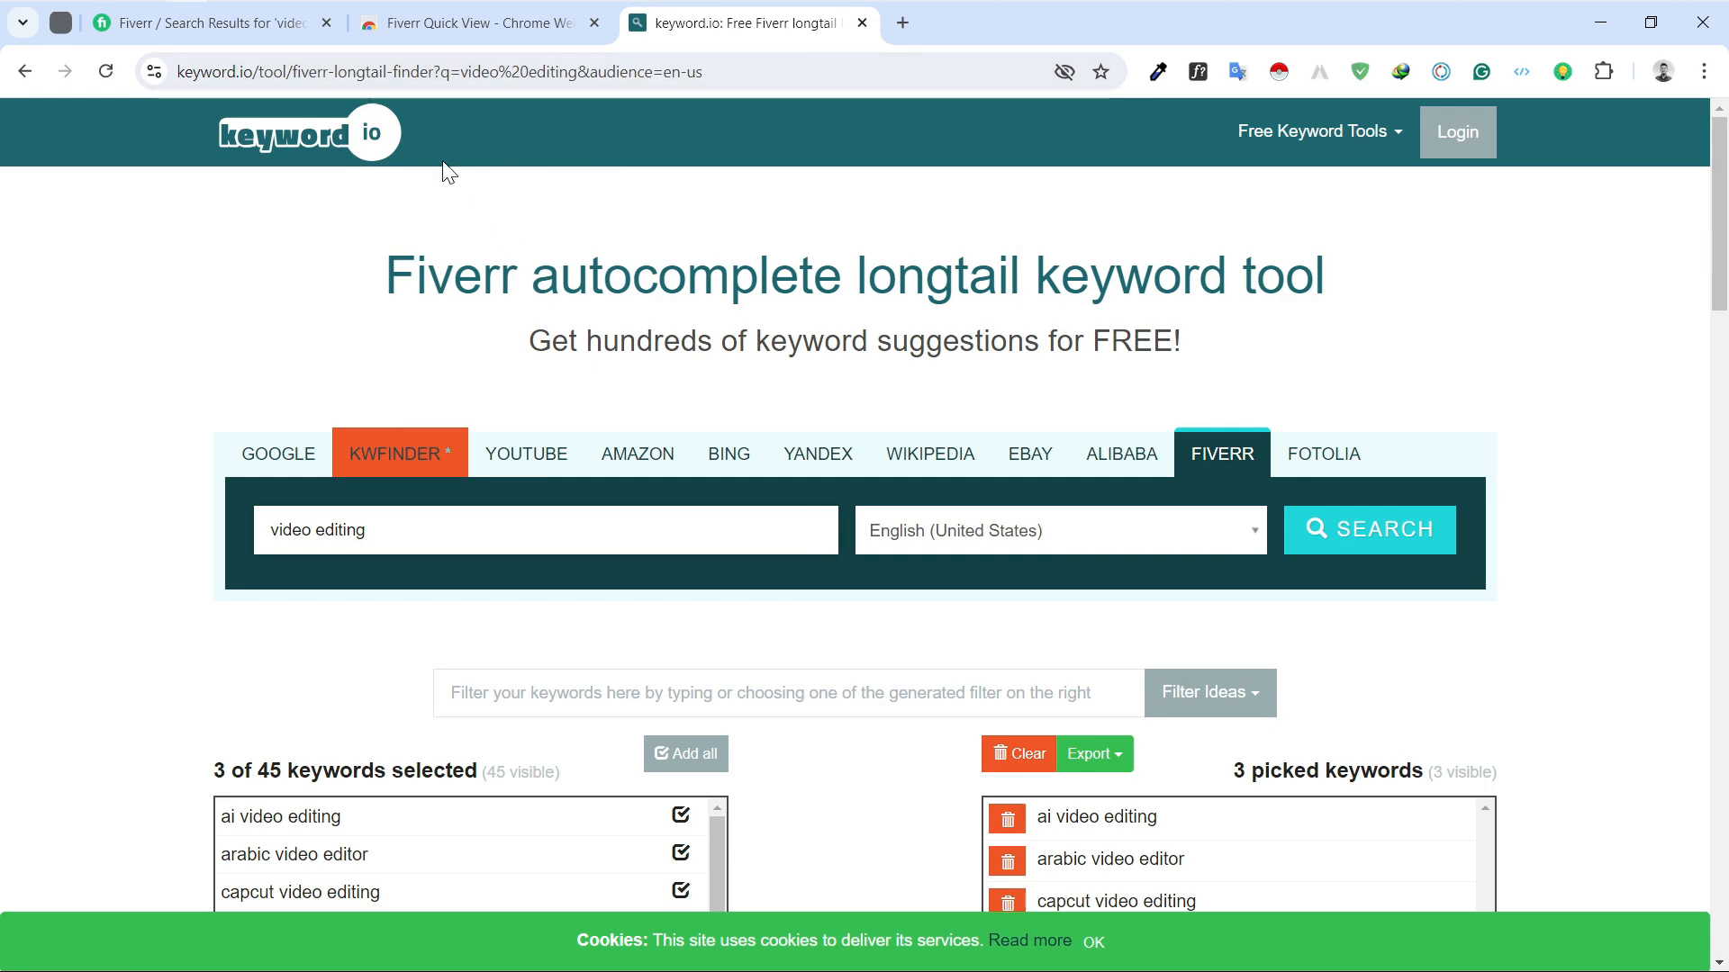
Return to the Fiverr search results for video editing and clear the text highlight on the "video editor" focus keyword
{"action": "left_click", "coordinate": [437, 29]}
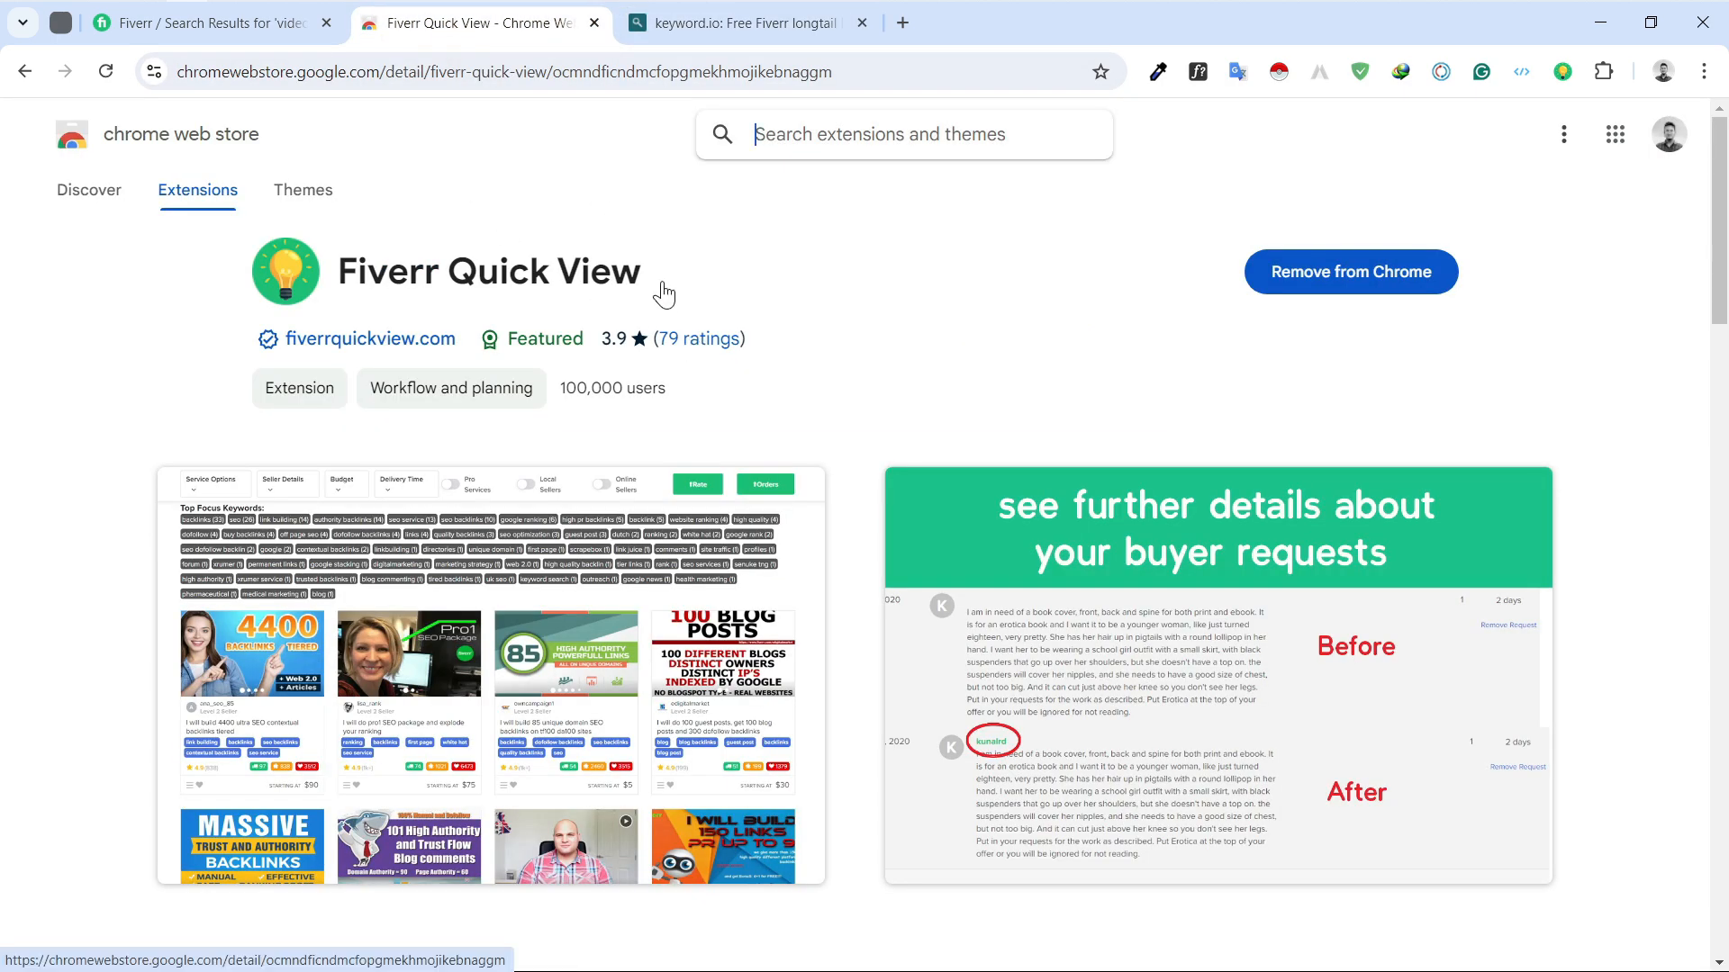
{"action": "left_click", "coordinate": [226, 31]}
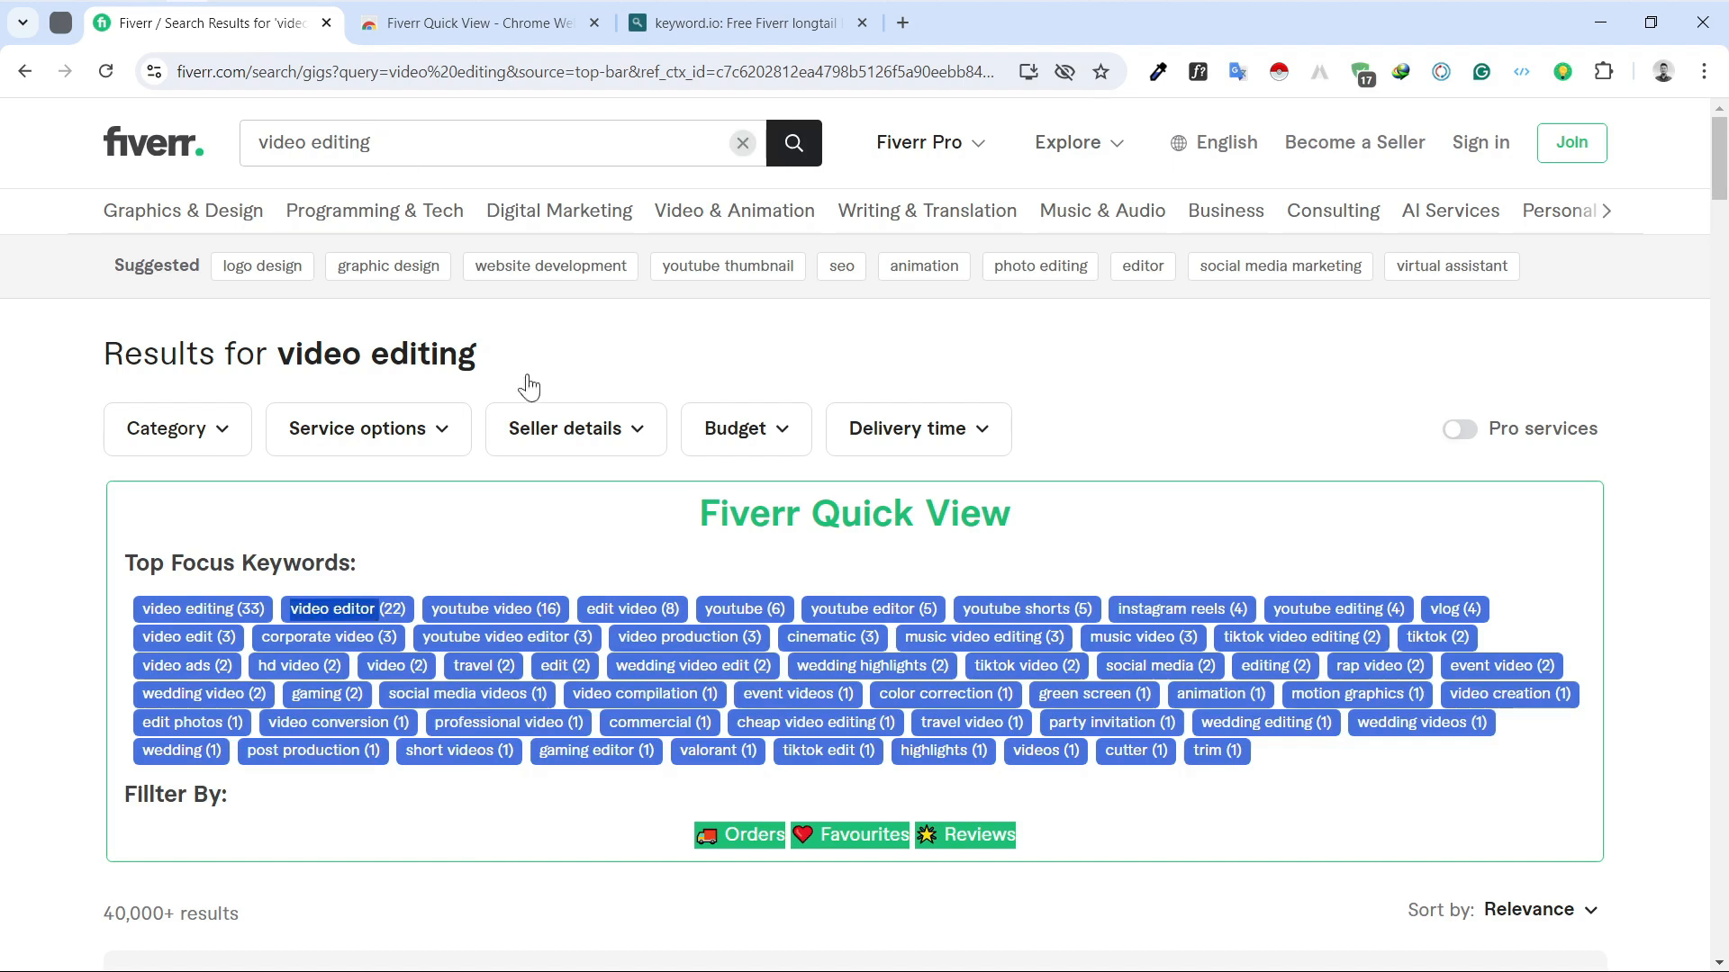
{"action": "left_click", "coordinate": [259, 525]}
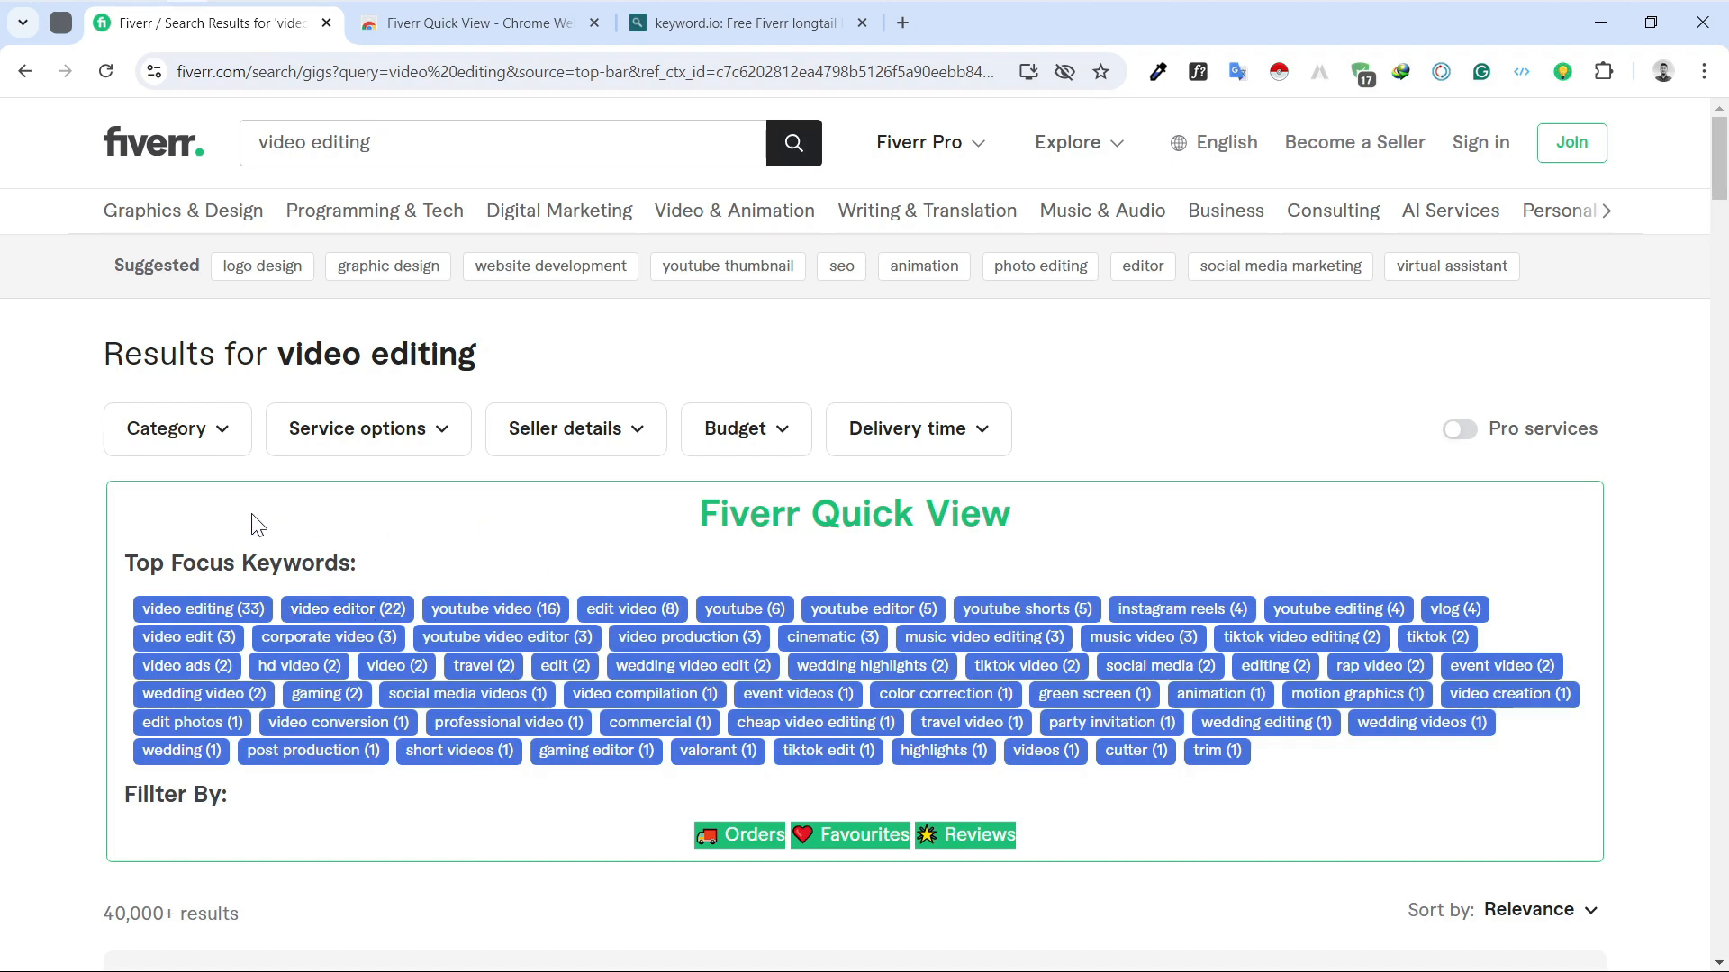